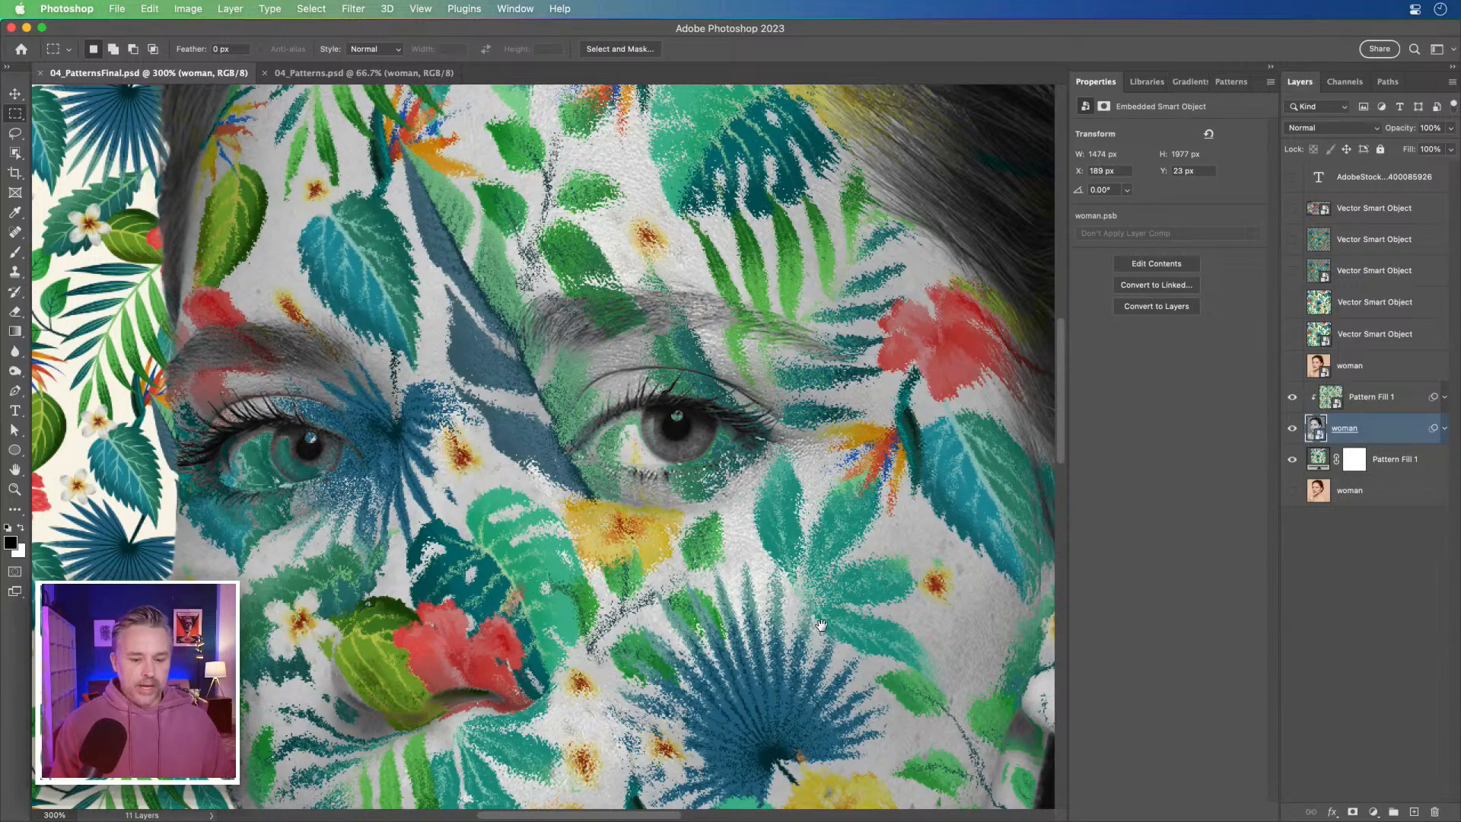
Examine how the tropical pattern wraps around the woman's face, mouth, chin and neck in the finished composite.
{"action": "left_click_drag", "start_coordinate": [774, 476], "coordinate": [713, 399]}
{"action": "scroll", "coordinate": [713, 399], "scroll_direction": "down", "scroll_amount": 6}
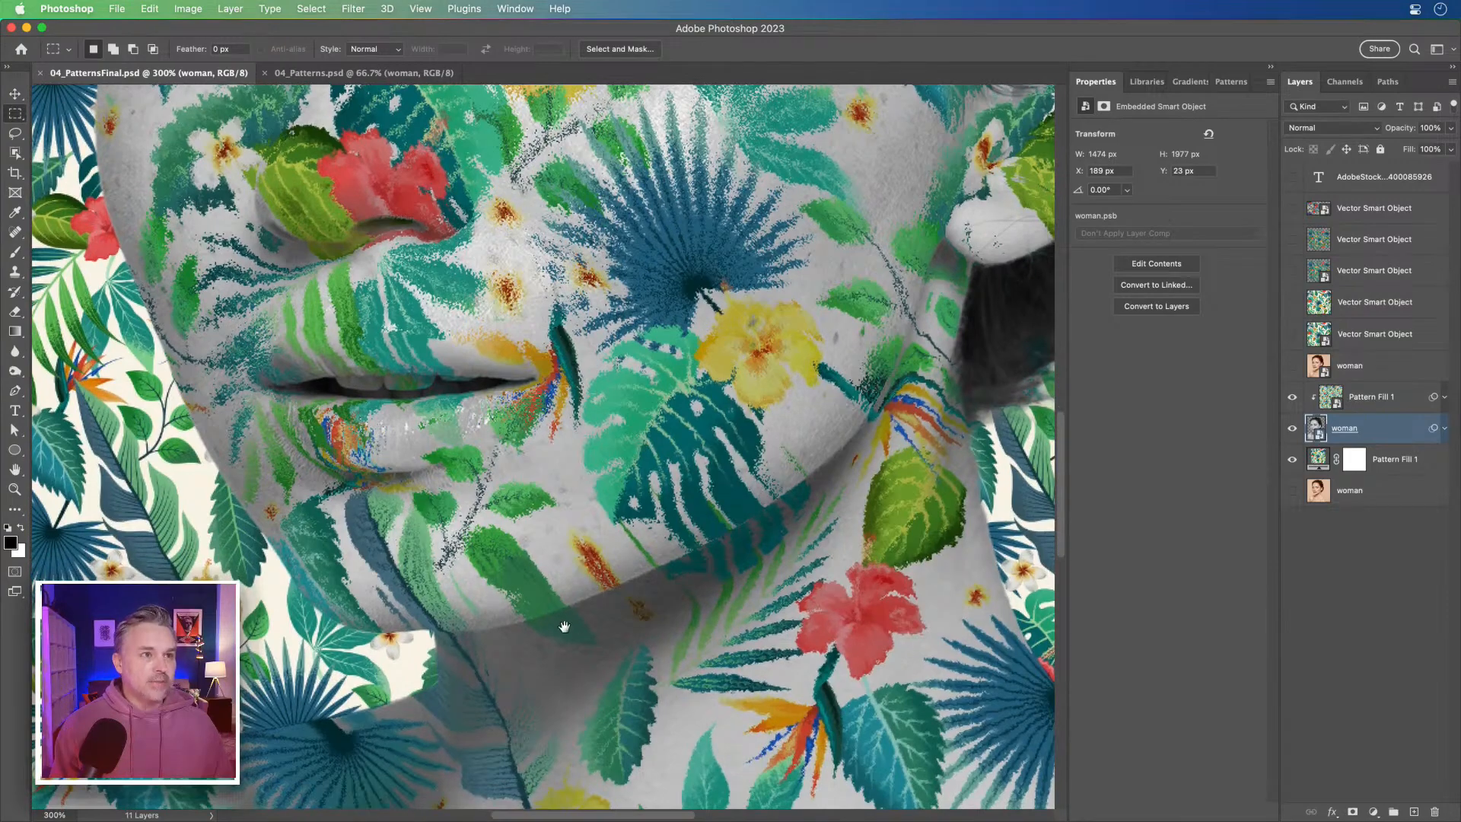
{"action": "scroll", "coordinate": [601, 493], "scroll_direction": "down", "scroll_amount": 1}
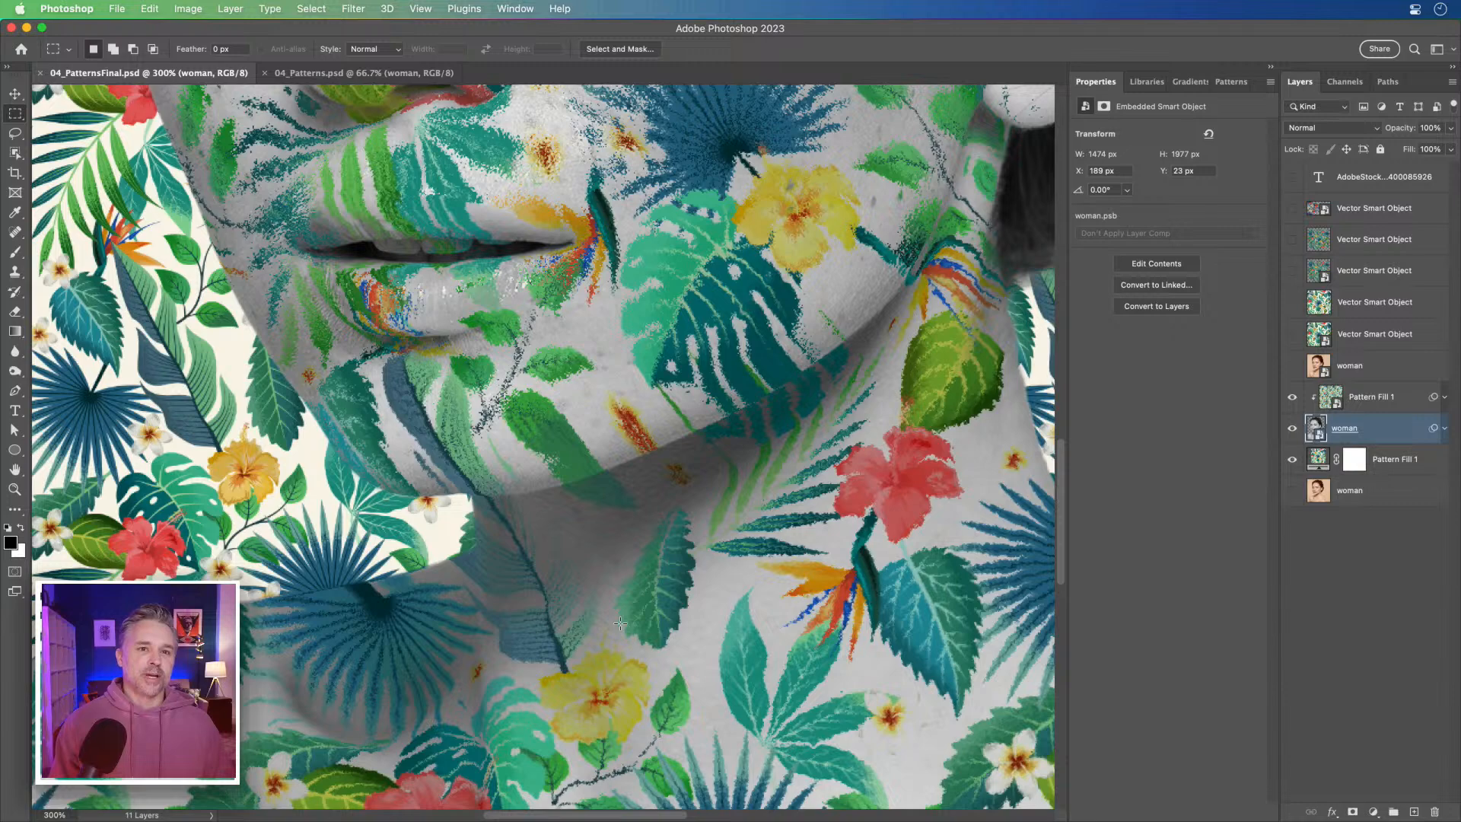
{"action": "scroll", "coordinate": [563, 494], "scroll_direction": "up", "scroll_amount": 5}
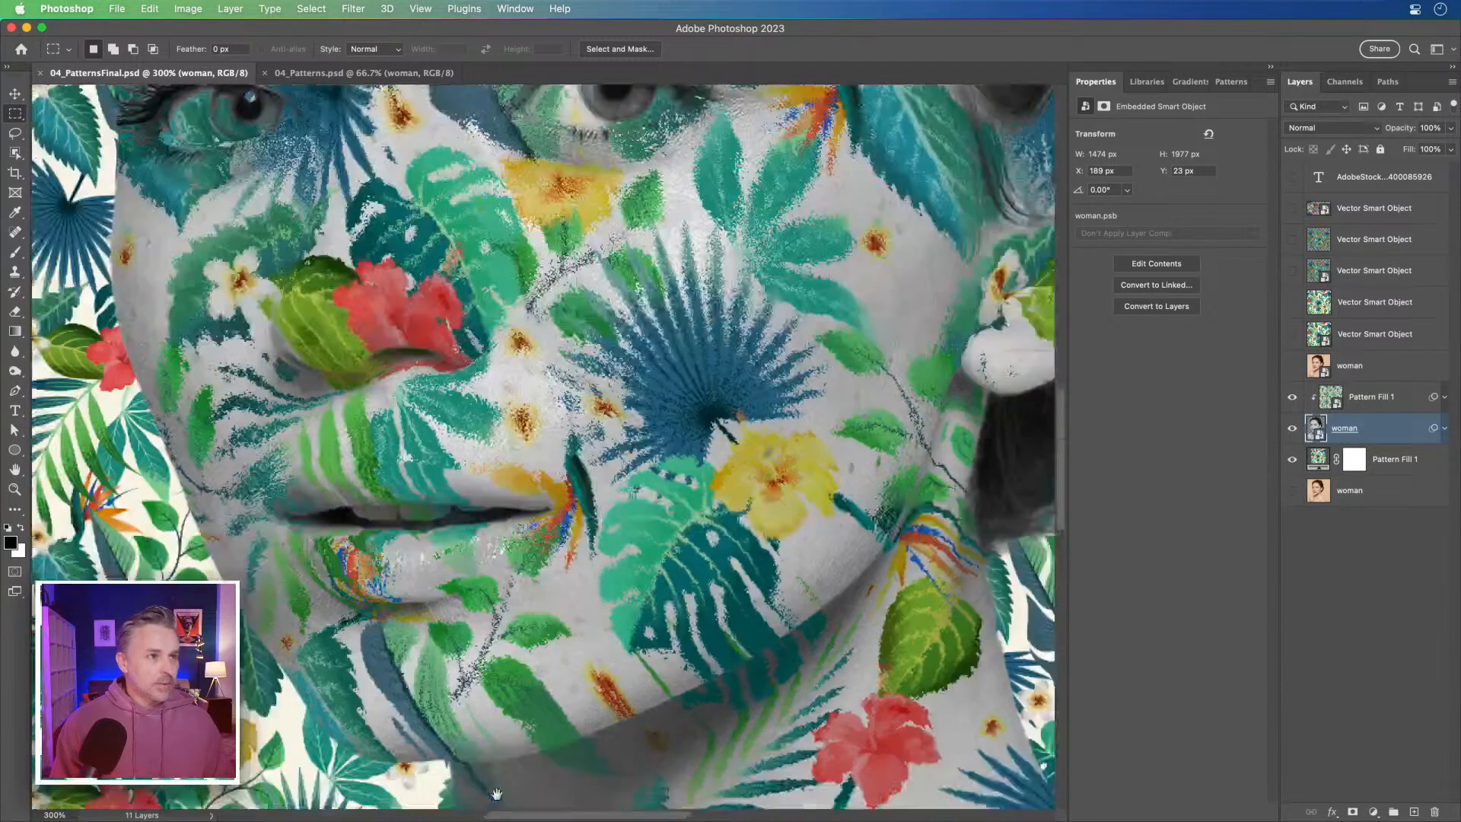
{"action": "scroll", "coordinate": [475, 514], "scroll_direction": "down", "scroll_amount": 3}
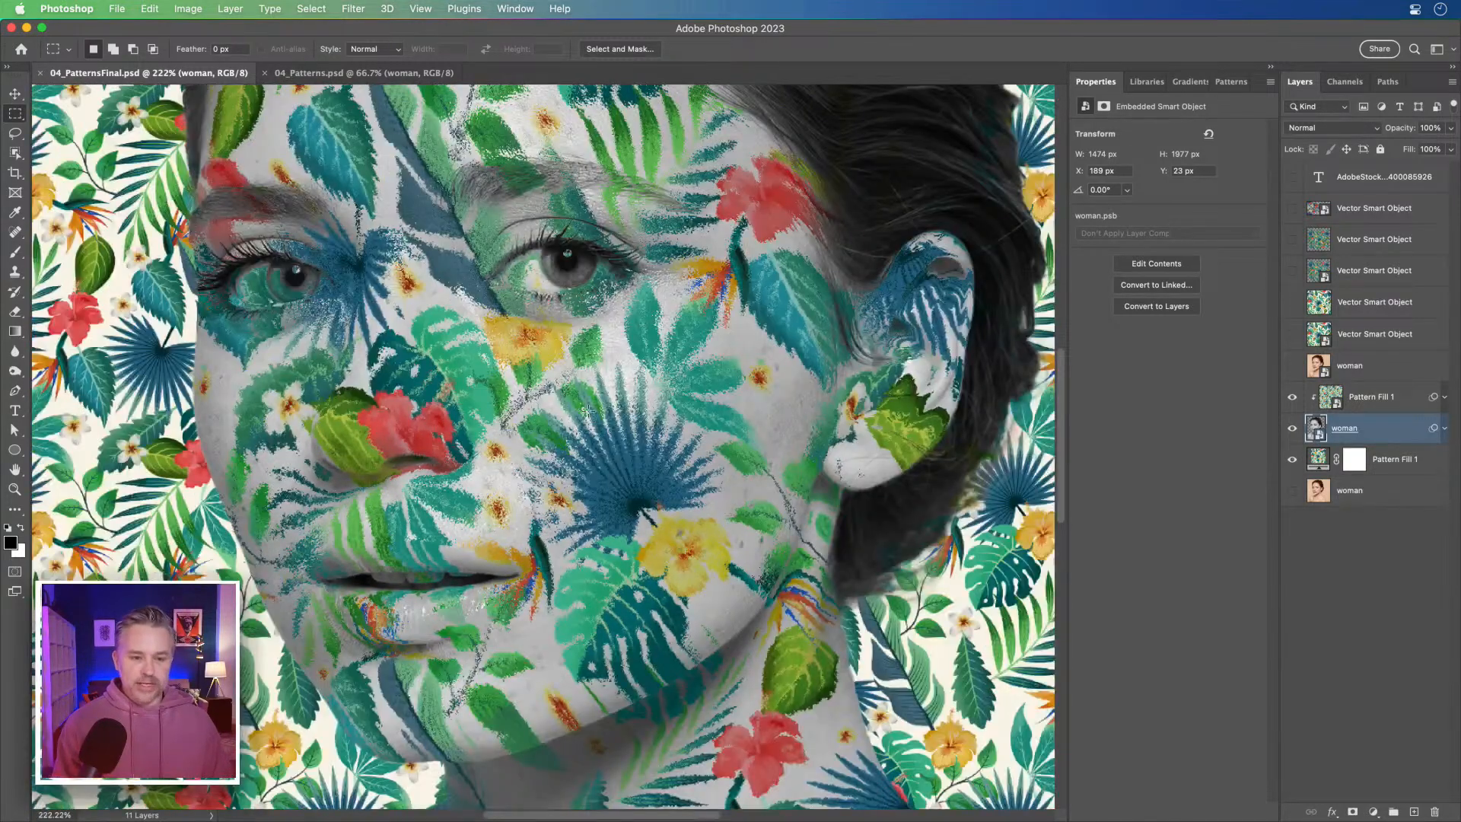
{"action": "left_click_drag", "start_coordinate": [506, 336], "coordinate": [507, 437]}
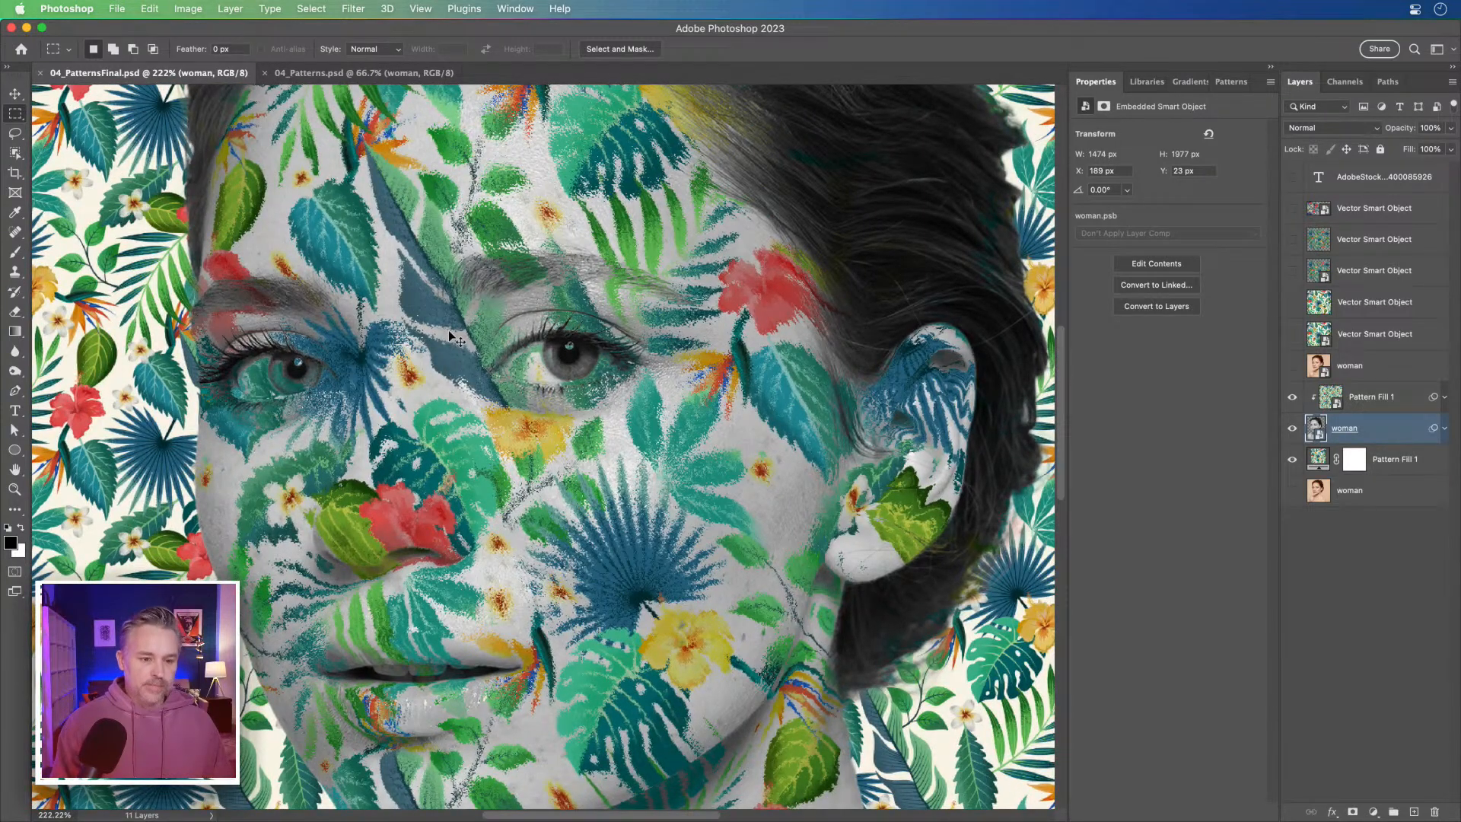
{"action": "key", "text": "super+equal"}
{"action": "key", "text": "super+minus"}
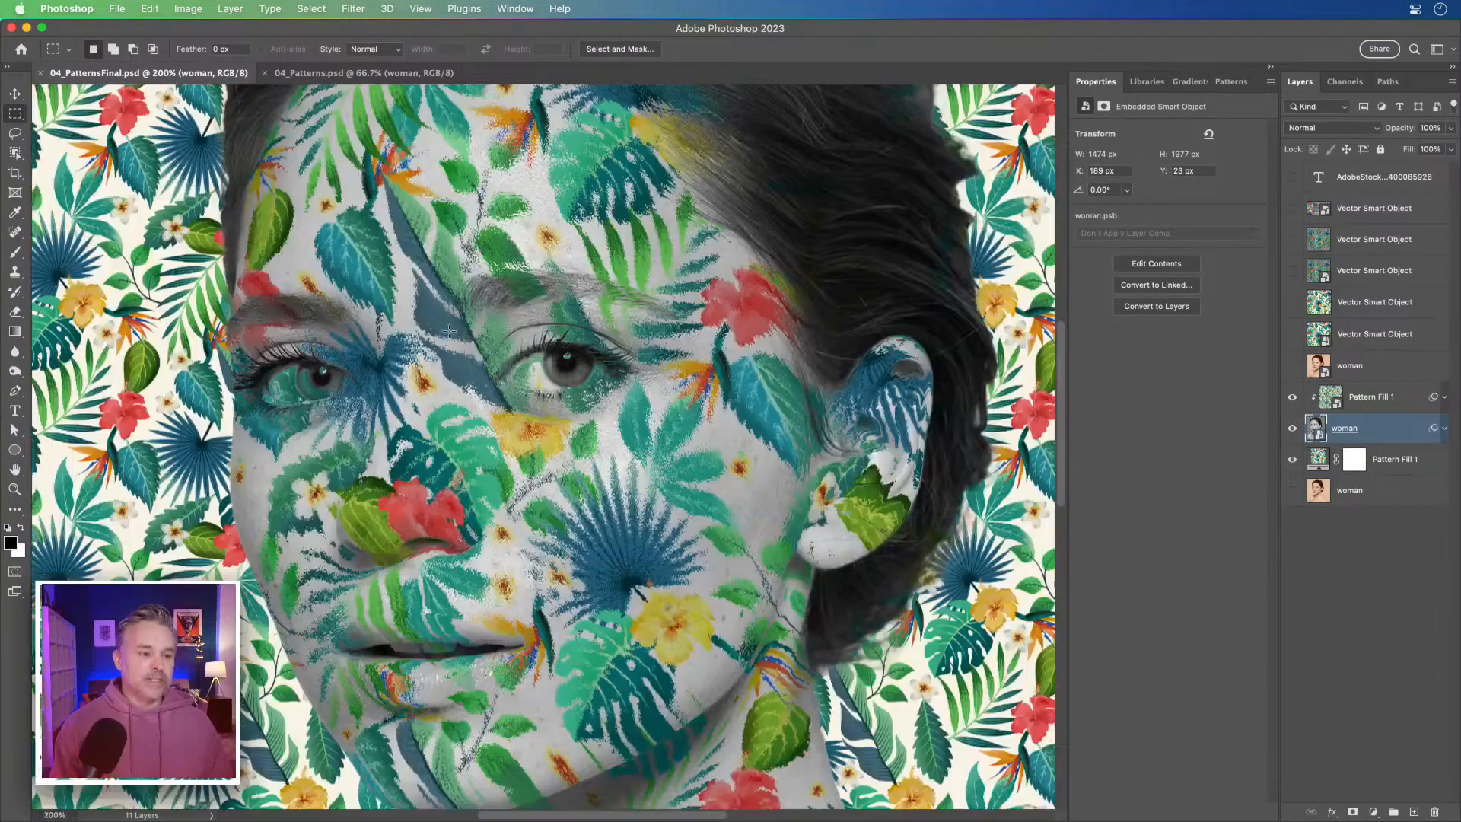
In 04_Patterns.psd, hide the text layer and both Vector Smart Object layers so only the woman photo shows.
{"action": "left_click", "coordinate": [310, 73]}
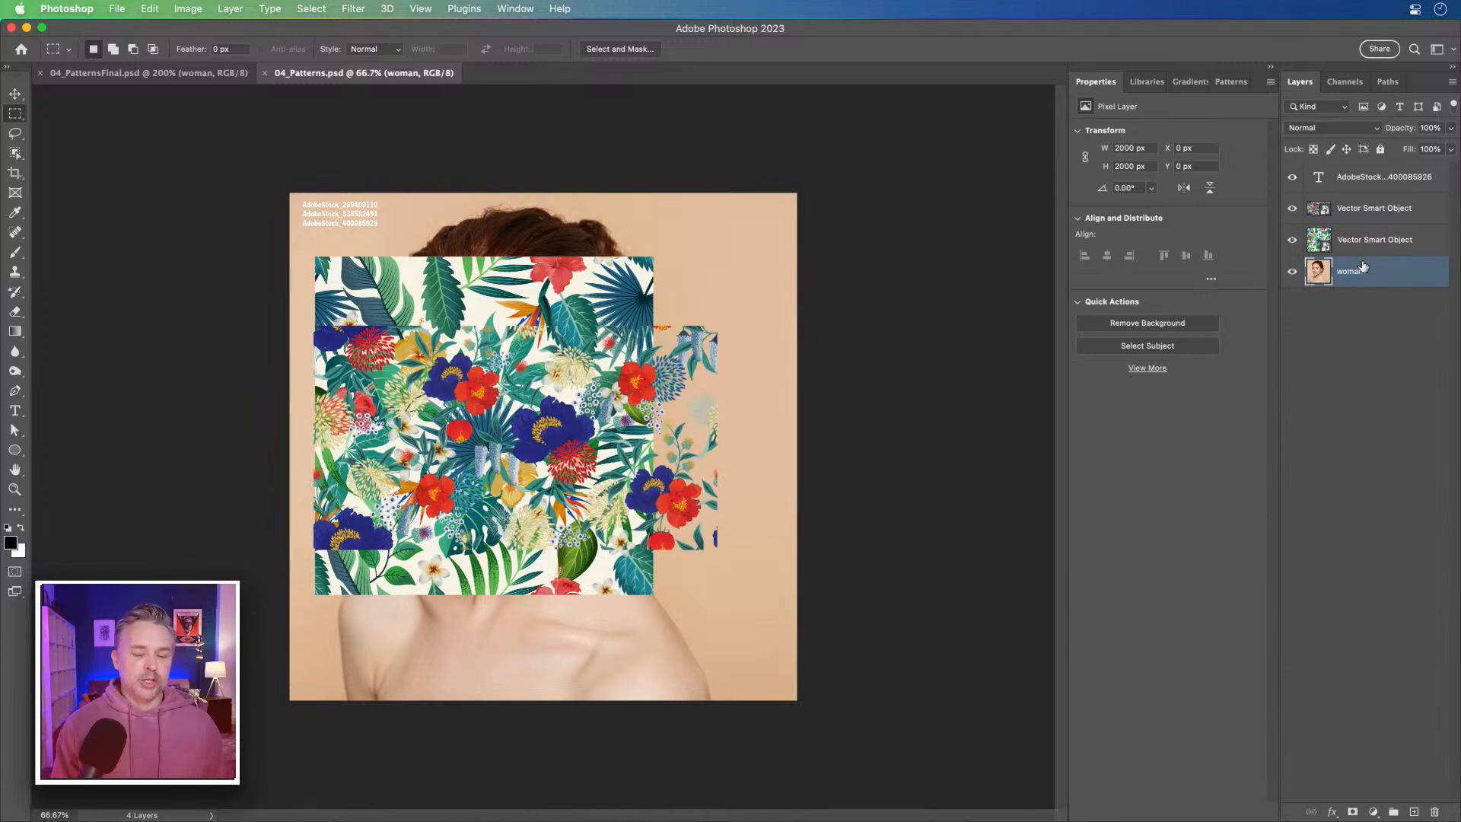
{"action": "left_click", "coordinate": [14, 93]}
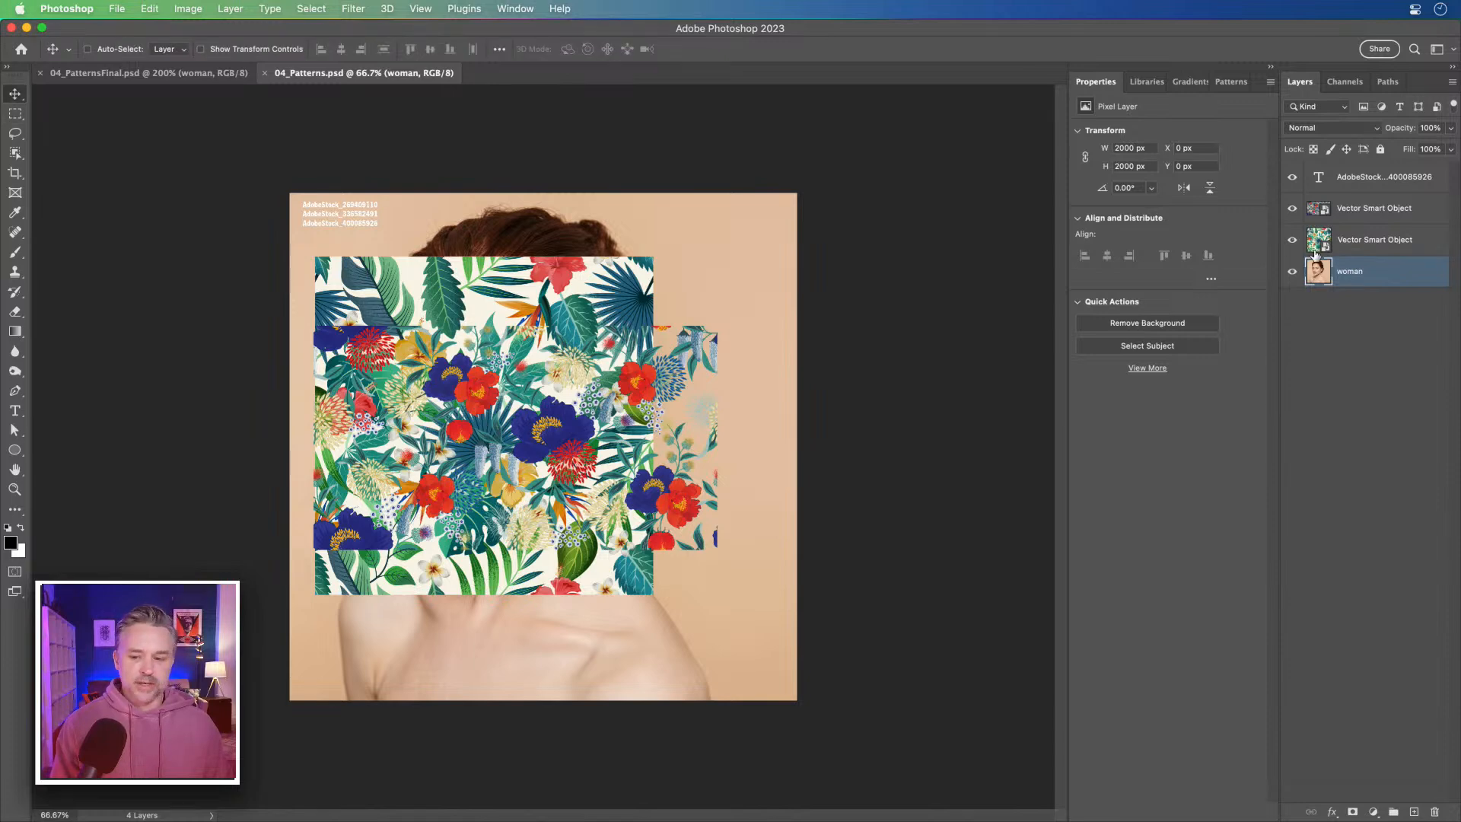
{"action": "key", "text": "super+0"}
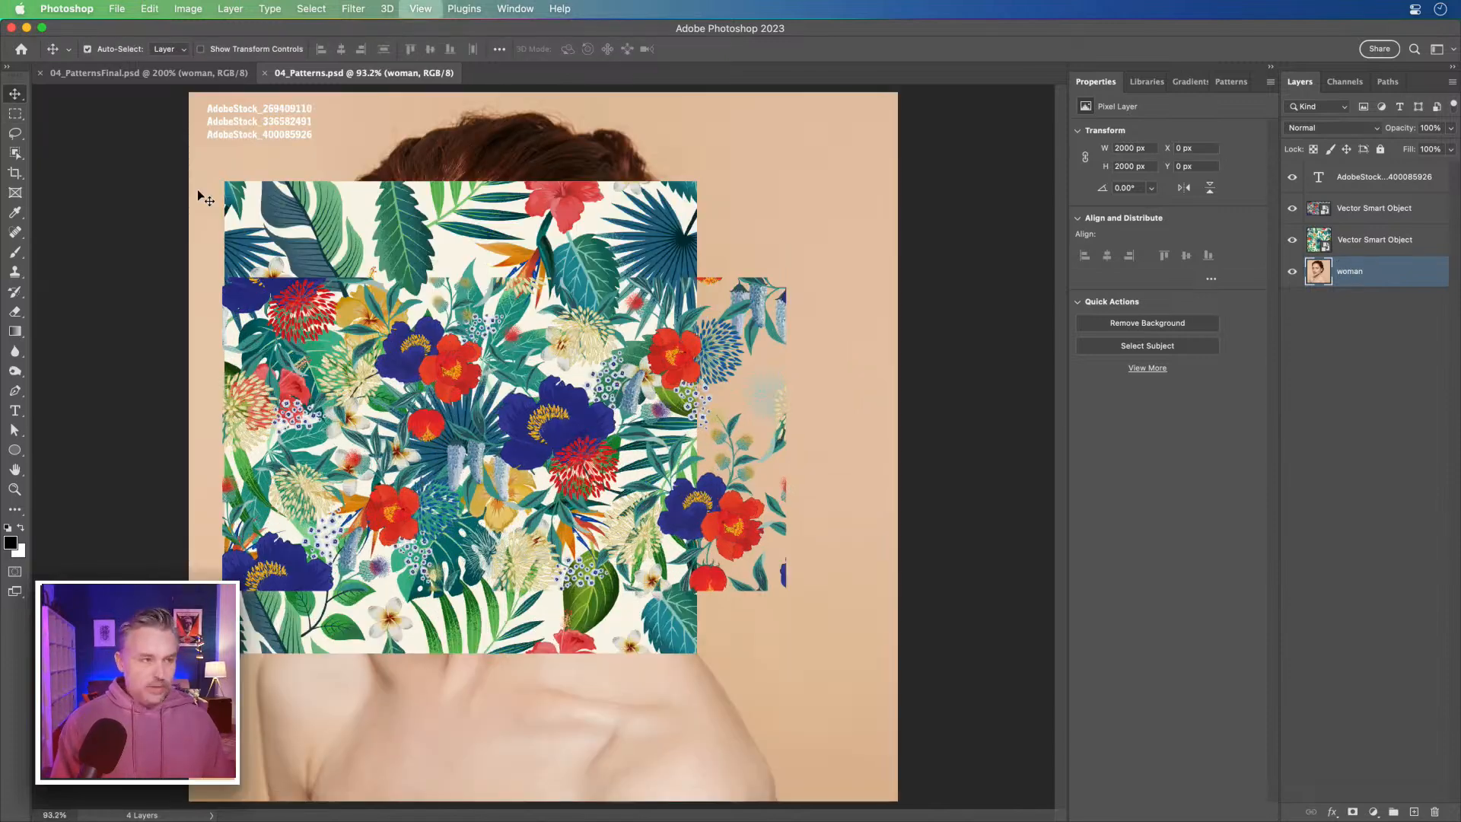
{"action": "left_click", "coordinate": [1292, 176]}
{"action": "left_click", "coordinate": [1291, 207]}
{"action": "left_click", "coordinate": [1291, 241]}
{"action": "left_click", "coordinate": [1291, 242]}
{"action": "left_click", "coordinate": [1292, 241]}
{"action": "left_click", "coordinate": [1293, 243]}
{"action": "left_click", "coordinate": [1292, 241]}
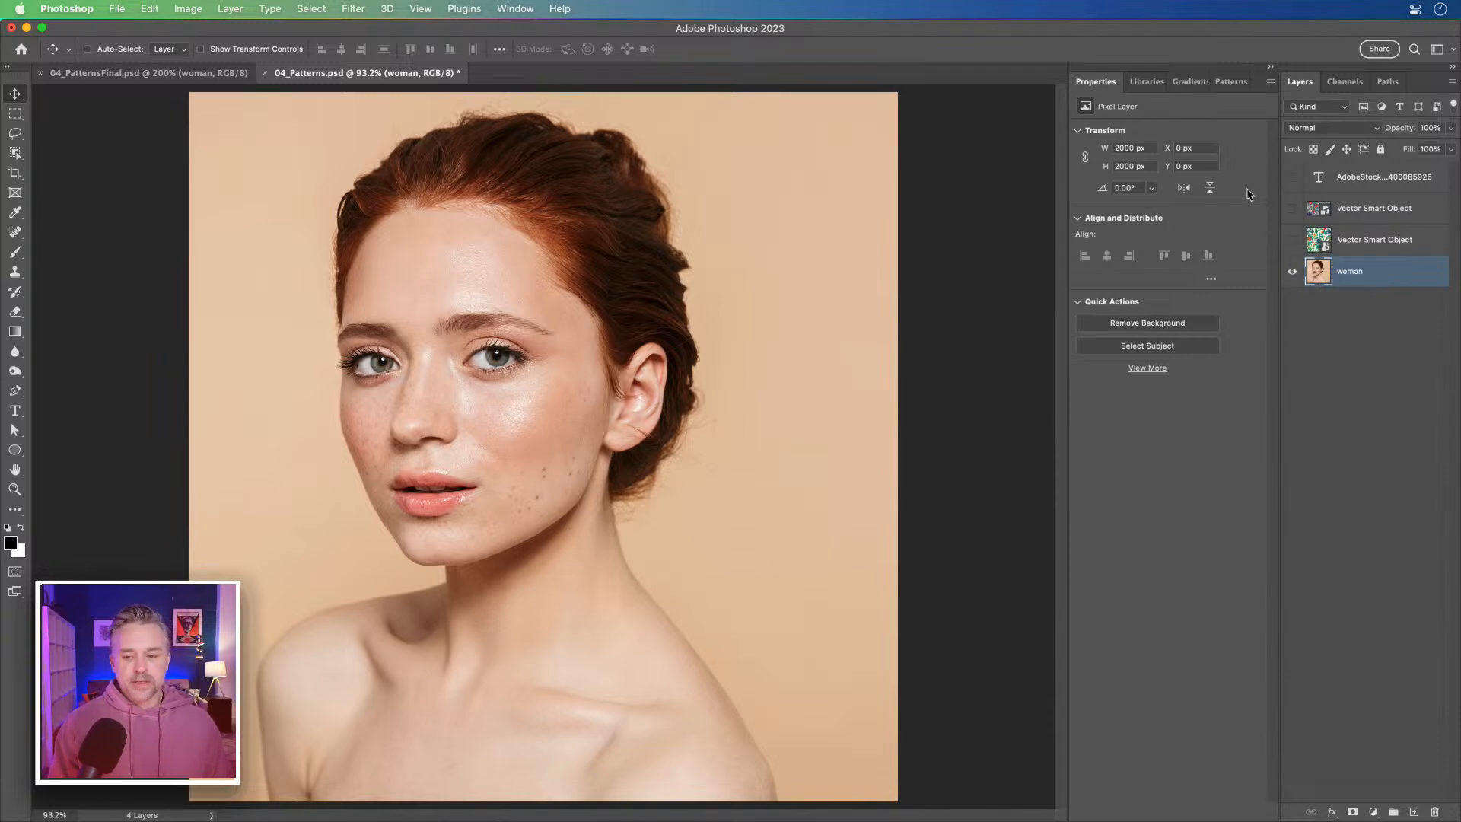
Show the tropical leaf Vector Smart Object and move it to the canvas centre at X 334 px, Y 334 px.
{"action": "left_click", "coordinate": [1292, 240]}
{"action": "left_click", "coordinate": [1353, 244]}
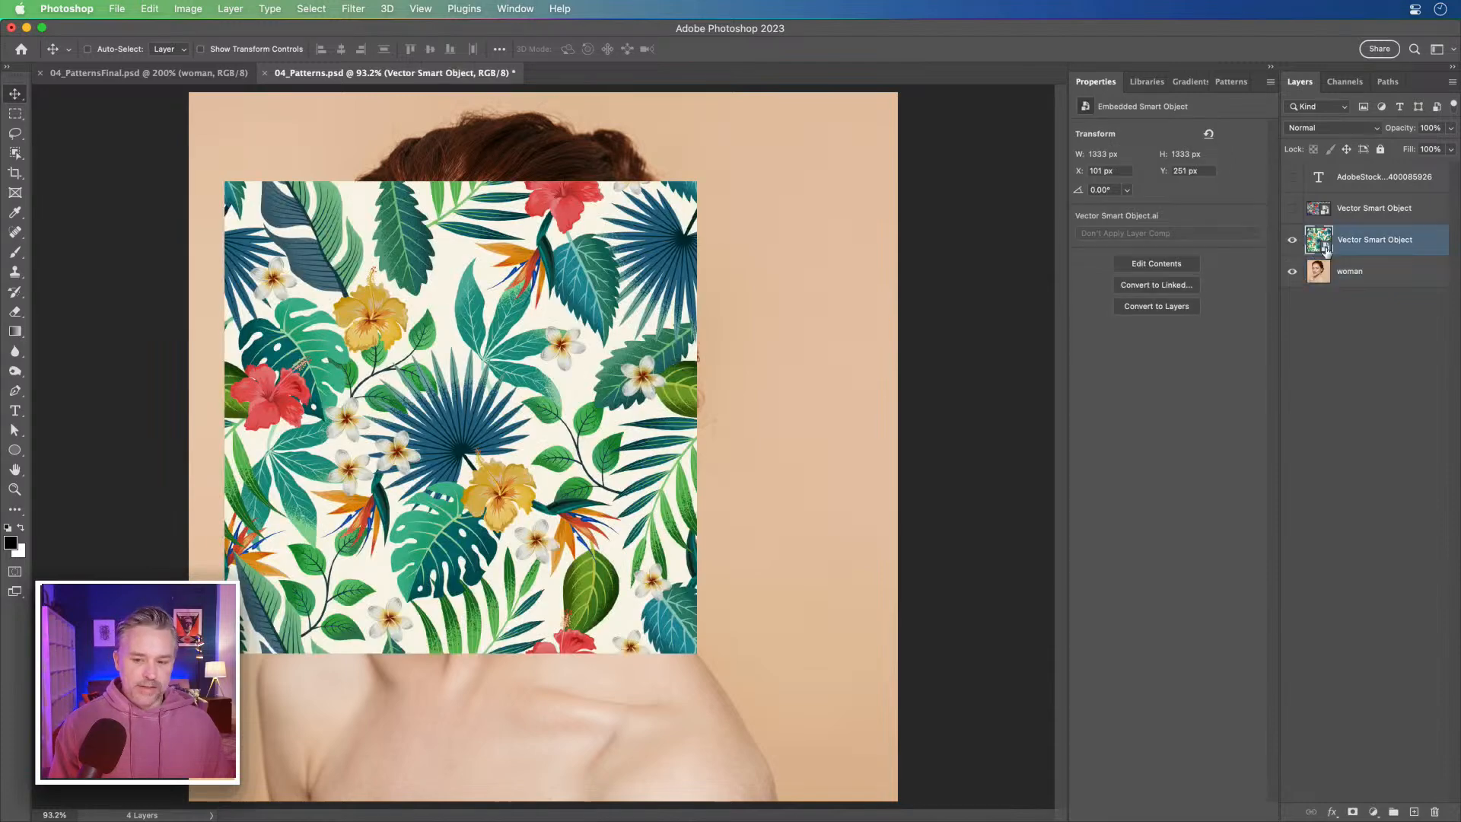
{"action": "left_click_drag", "start_coordinate": [241, 316], "coordinate": [411, 363]}
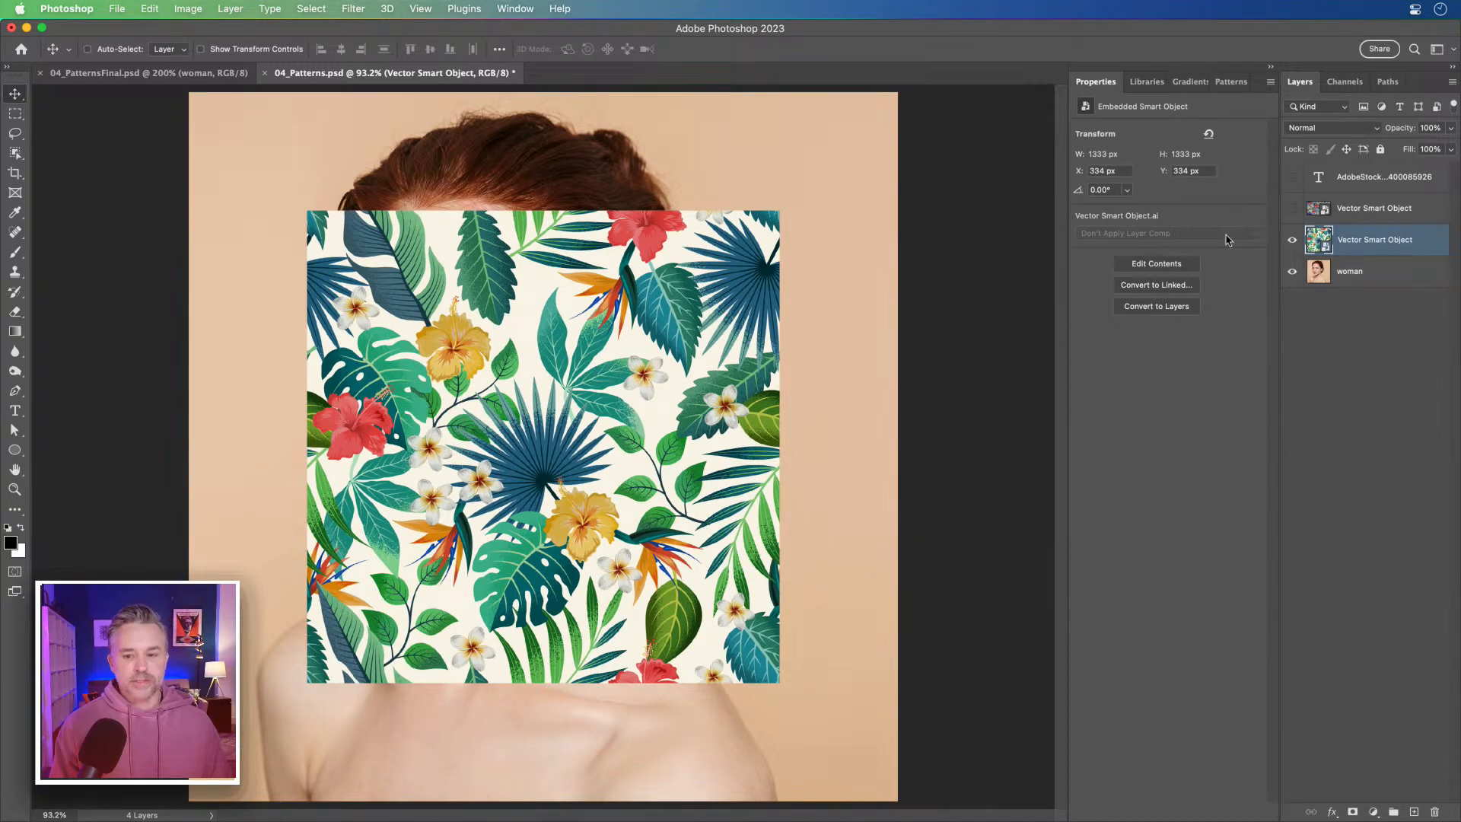
Show the blue and red floral Vector Smart Object, hide the tropical one, and move the floral to about X 128 px, Y 591 px.
{"action": "left_click", "coordinate": [1291, 210]}
{"action": "left_click", "coordinate": [1391, 217]}
{"action": "left_click", "coordinate": [1291, 240]}
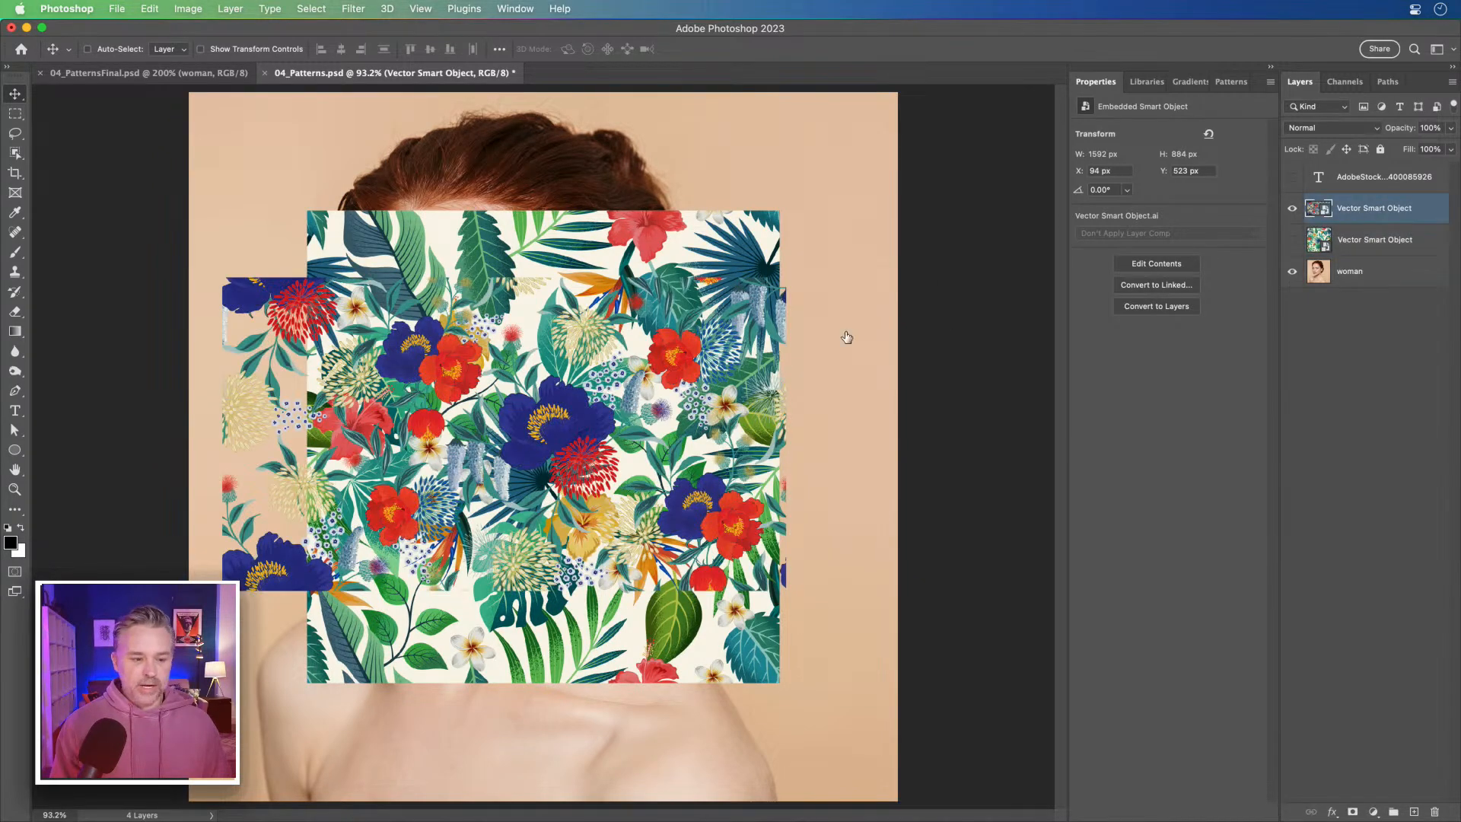
{"action": "left_click_drag", "start_coordinate": [419, 296], "coordinate": [469, 376]}
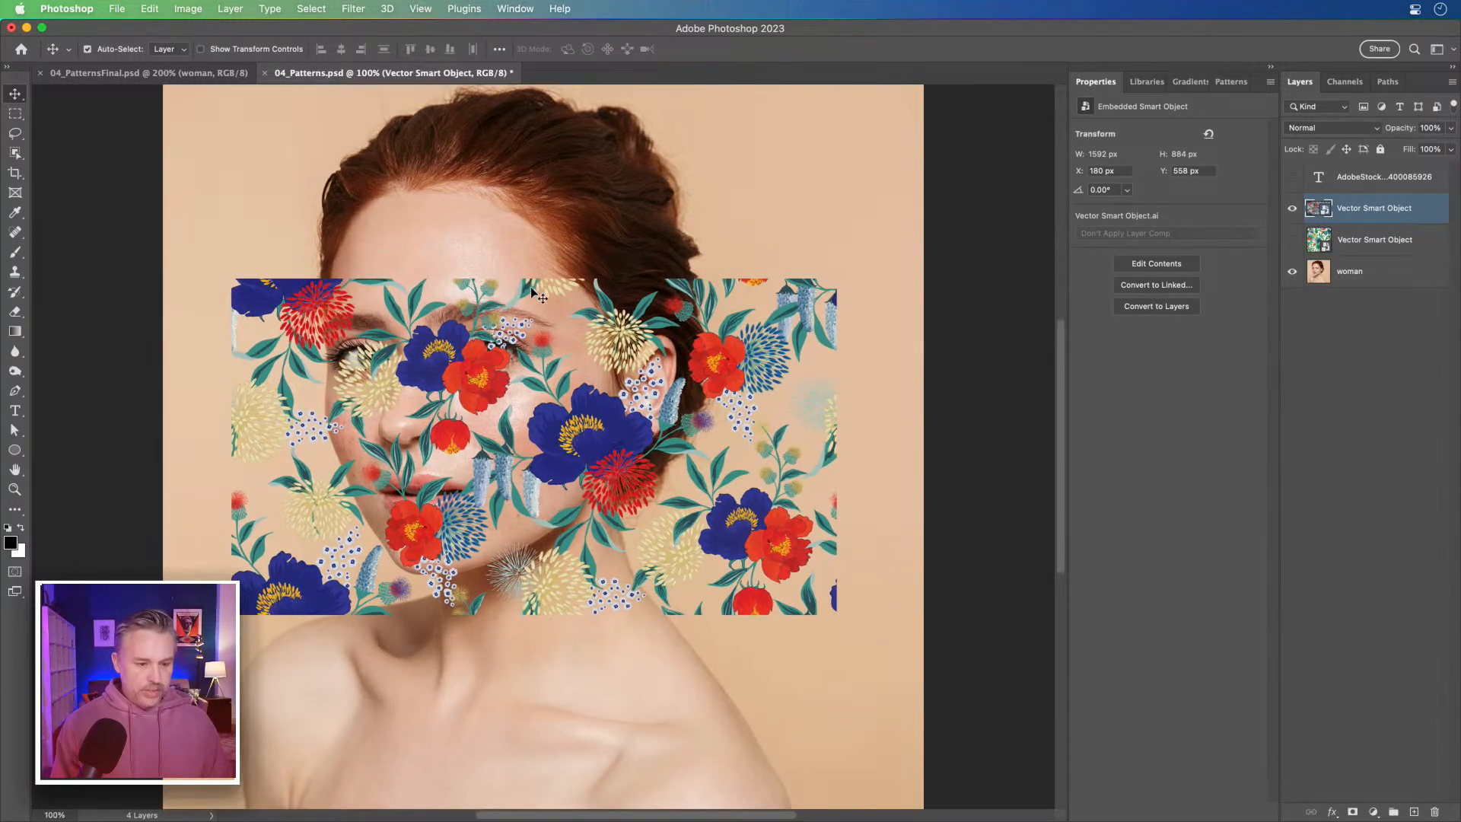
{"action": "key", "text": "super+equal"}
{"action": "key", "text": "super+equal"}
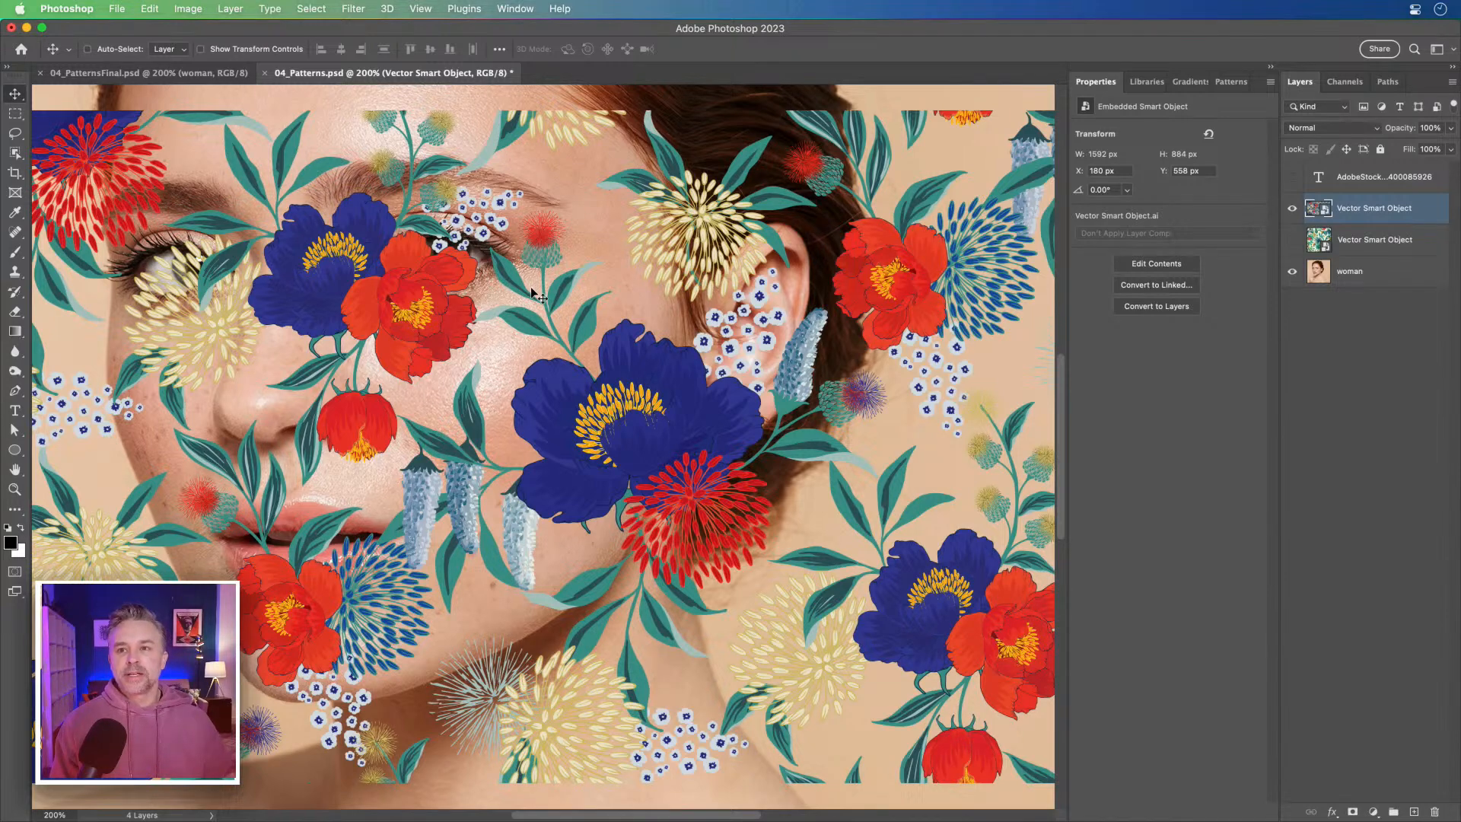
{"action": "key", "text": "super+minus"}
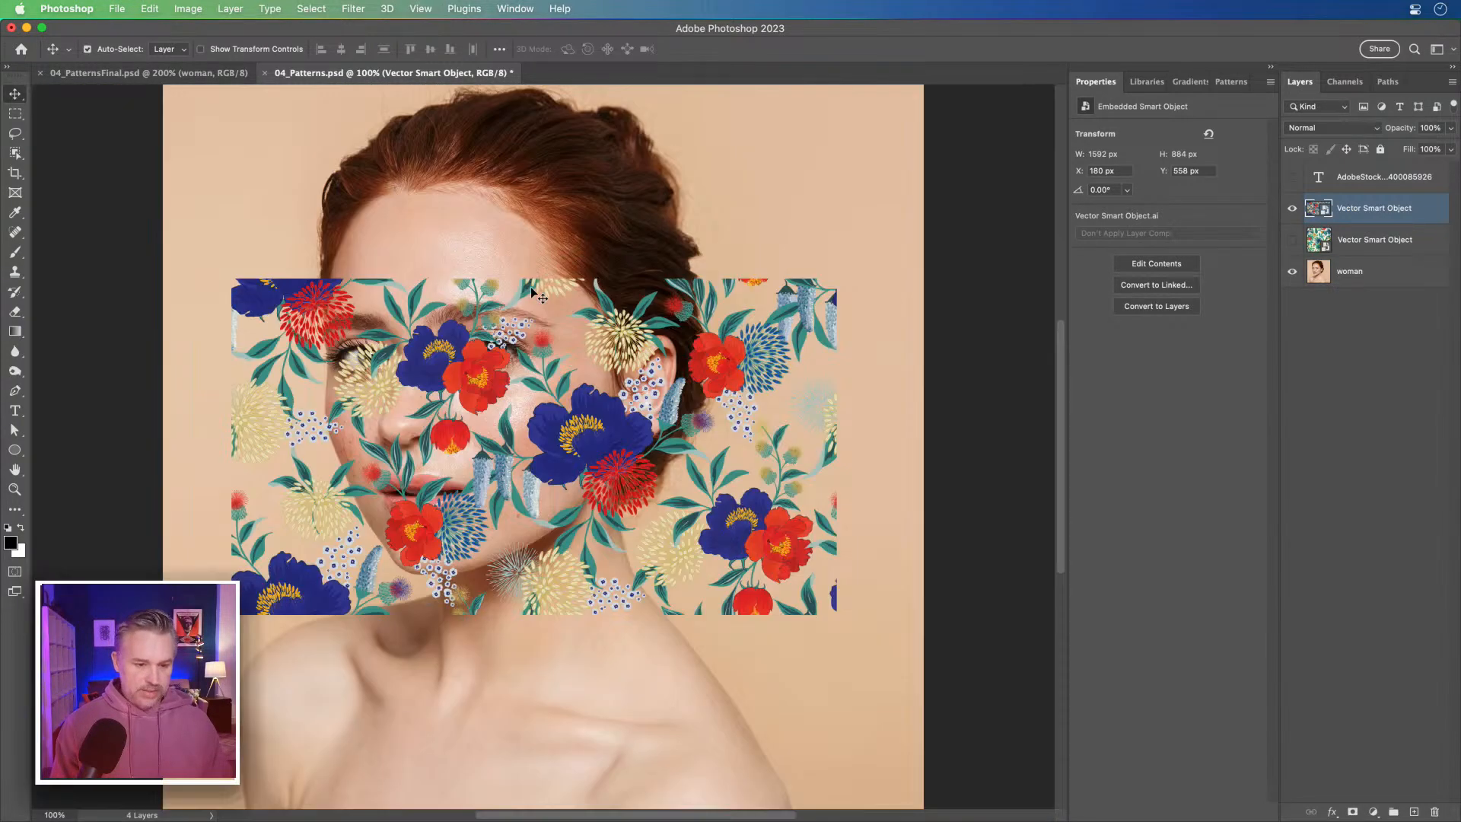
{"action": "left_click_drag", "start_coordinate": [452, 352], "coordinate": [574, 359]}
Hide the floral Vector Smart Object, then show and select the tropical leaf one.
{"action": "left_click", "coordinate": [1292, 208]}
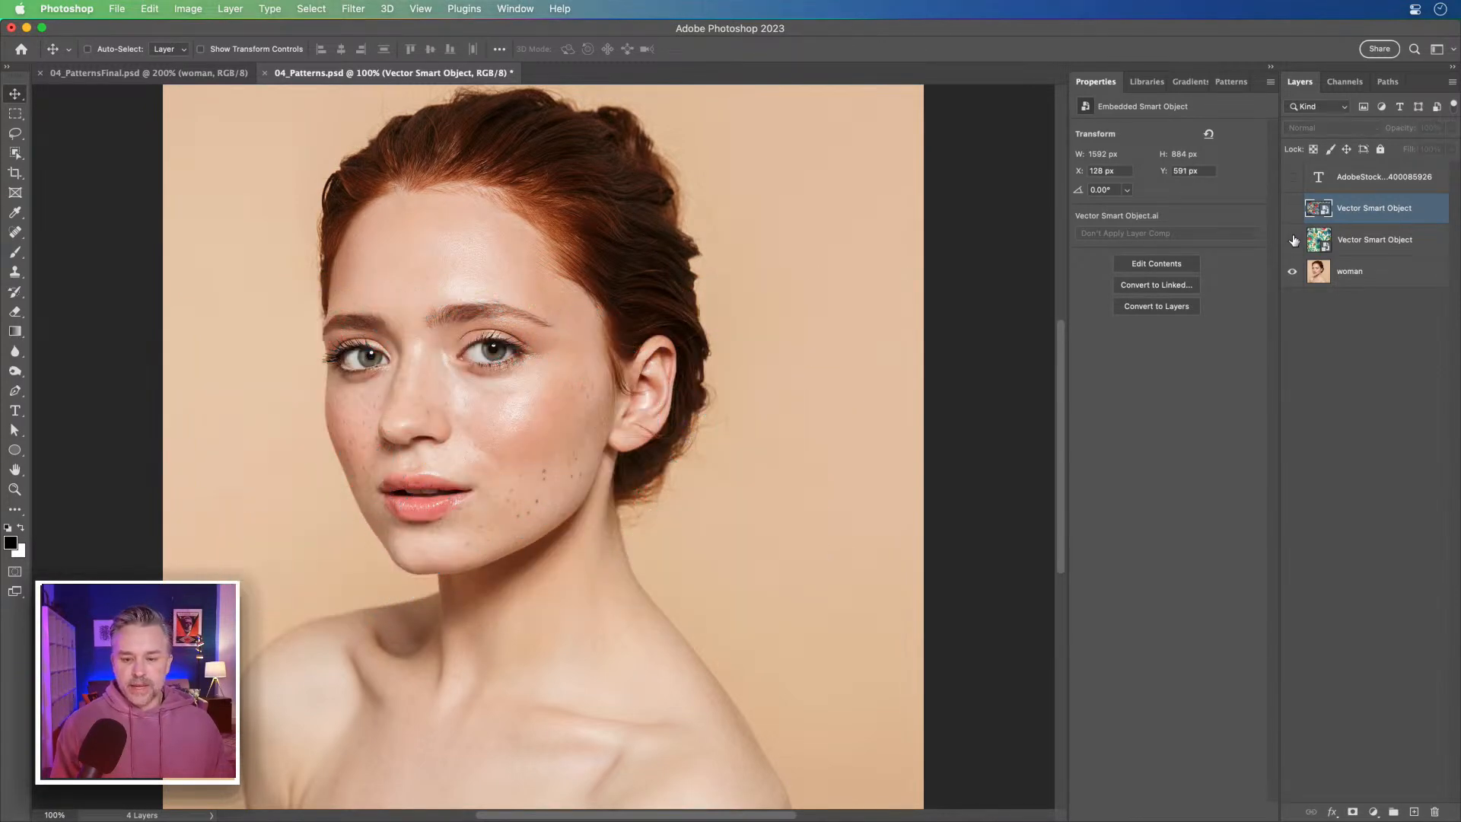
{"action": "left_click", "coordinate": [1292, 240]}
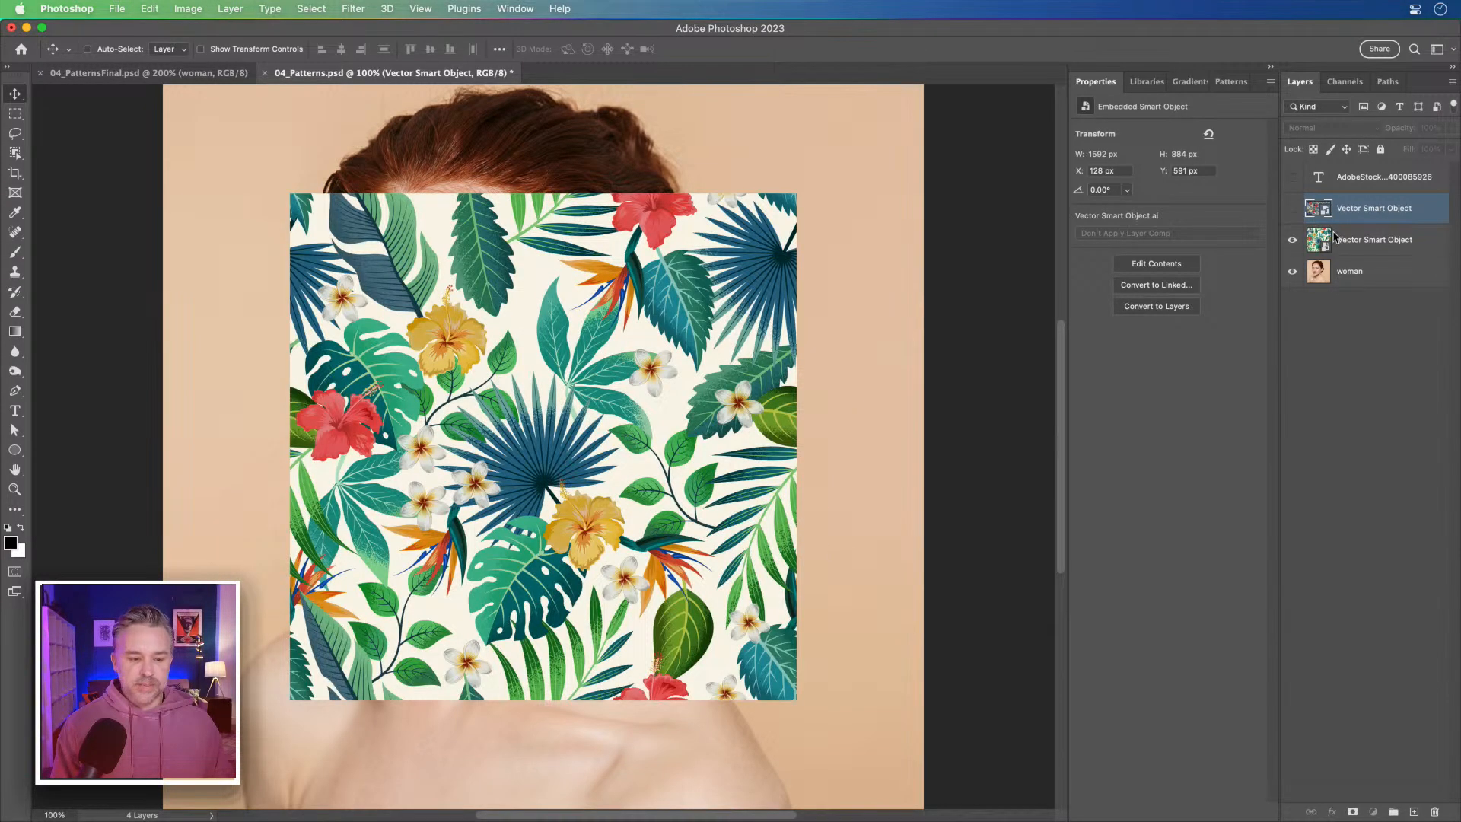
{"action": "left_click", "coordinate": [1335, 239]}
Display the pattern presets and expand the Patterns group to browse its swatches.
{"action": "left_click", "coordinate": [511, 8]}
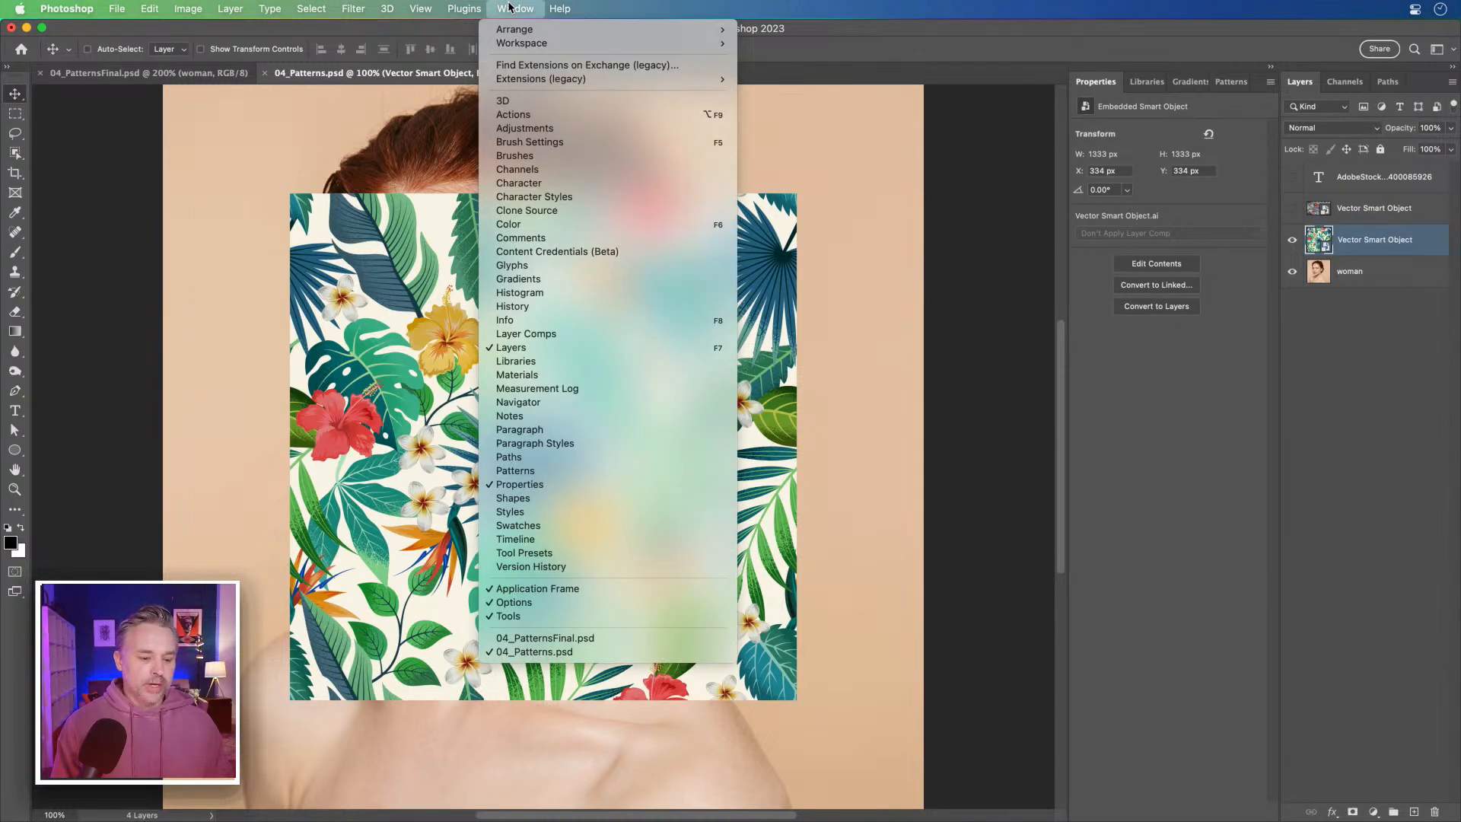
{"action": "left_click", "coordinate": [561, 470]}
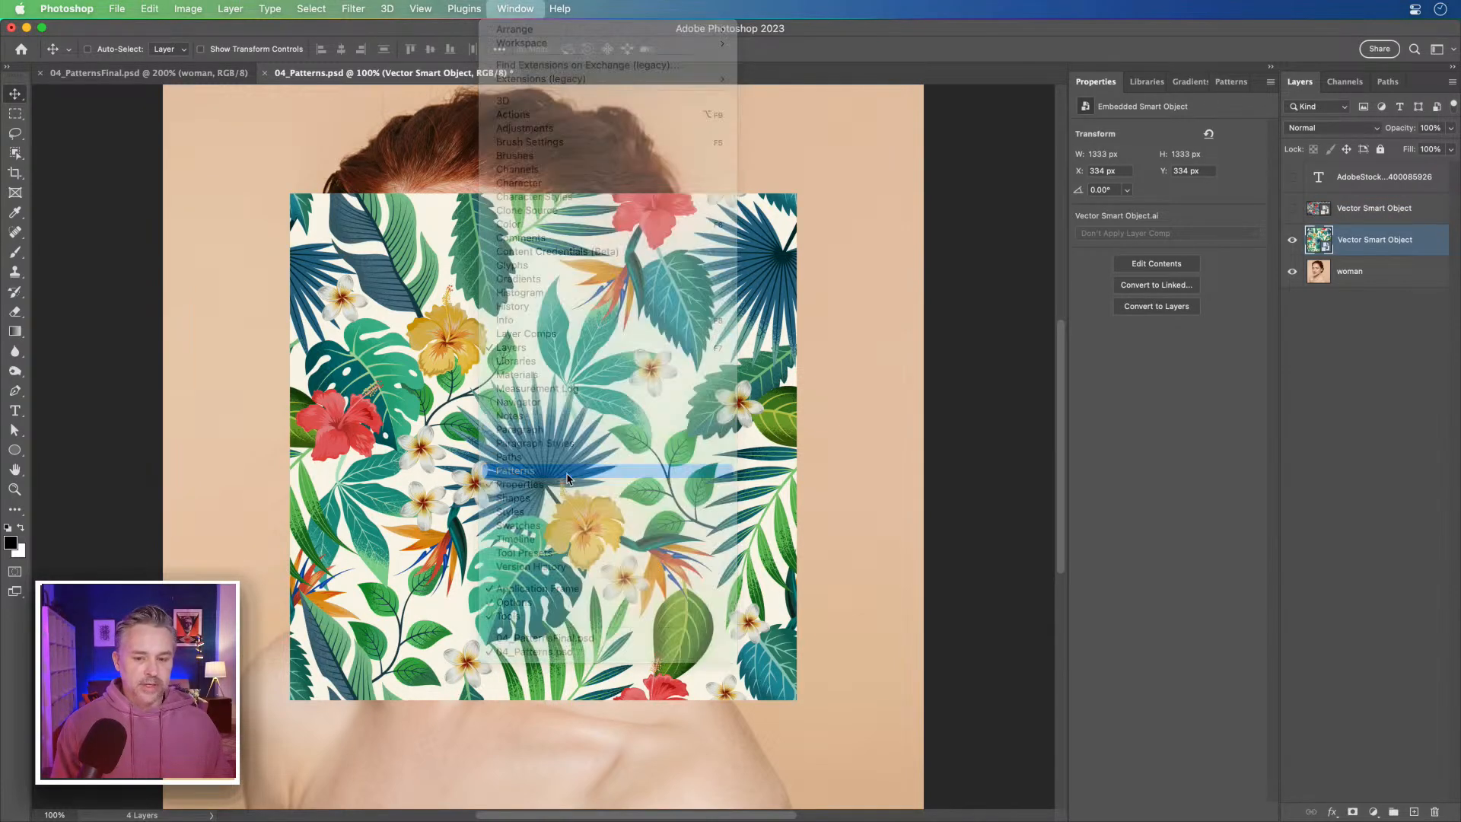
{"action": "left_click", "coordinate": [1073, 155]}
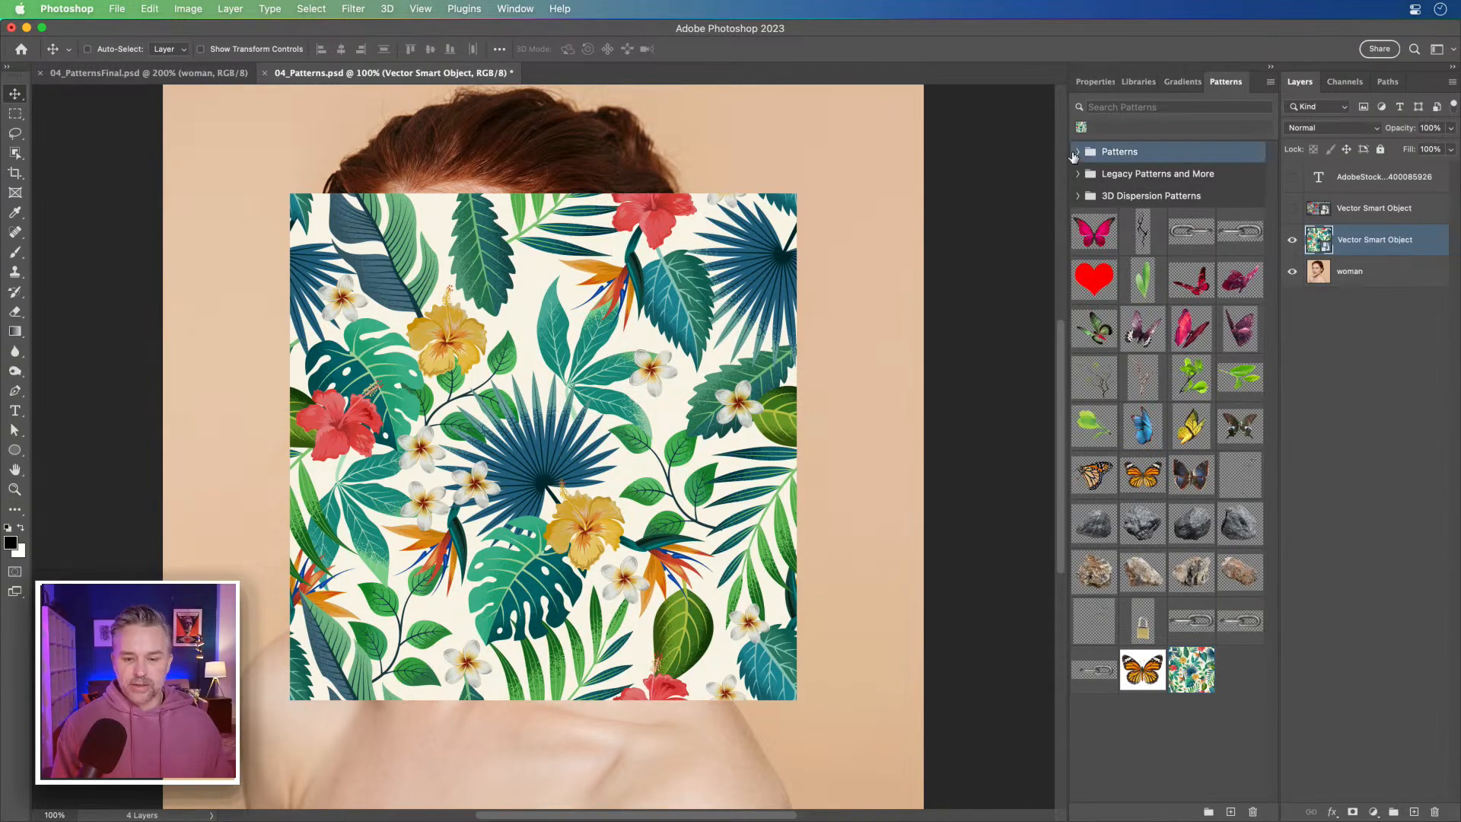
{"action": "left_click", "coordinate": [1076, 155]}
{"action": "scroll", "coordinate": [1165, 317], "scroll_direction": "down", "scroll_amount": 5}
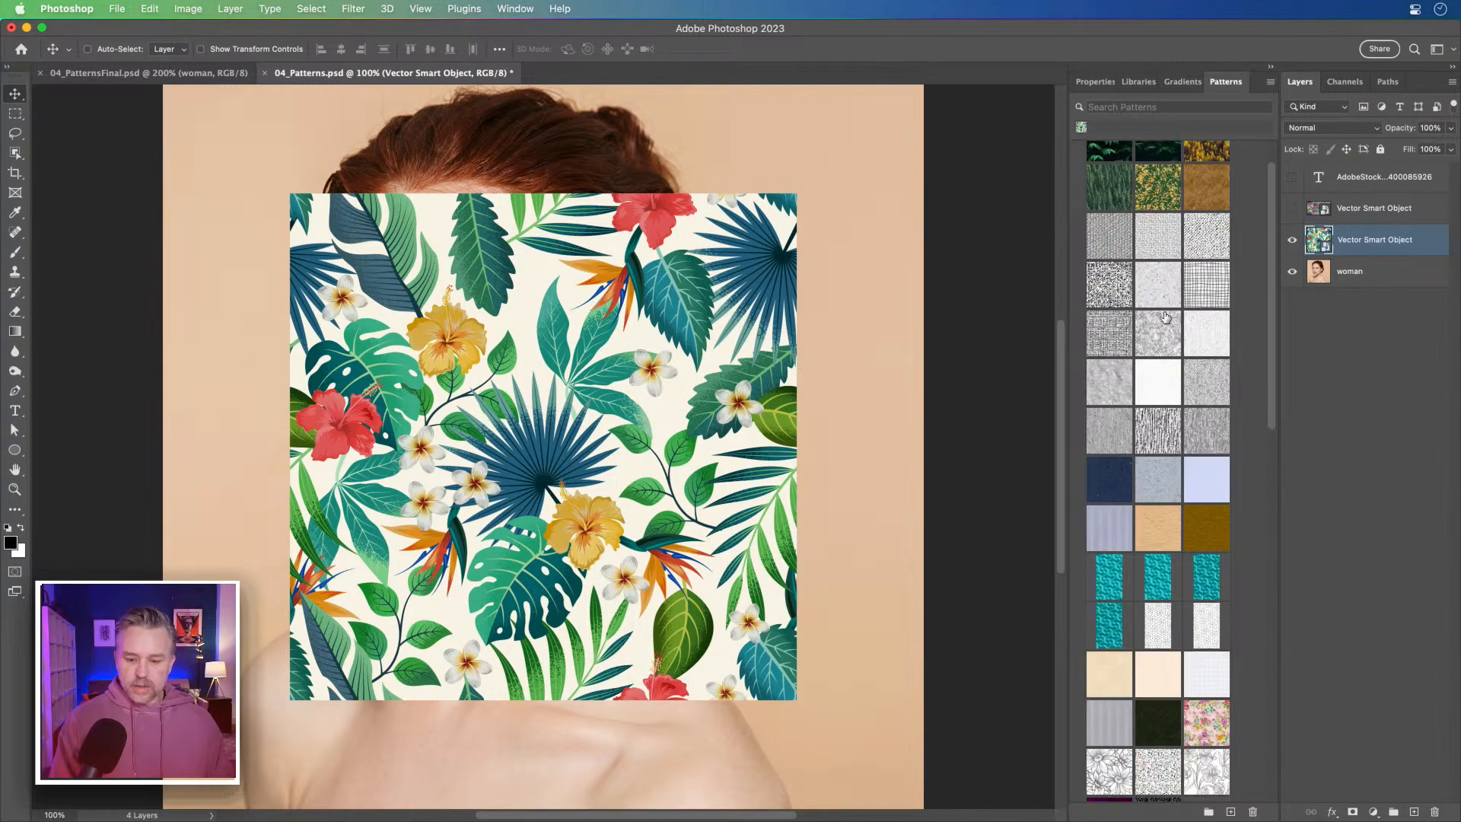
{"action": "scroll", "coordinate": [1166, 316], "scroll_direction": "down", "scroll_amount": 1}
{"action": "scroll", "coordinate": [1165, 317], "scroll_direction": "up", "scroll_amount": 3}
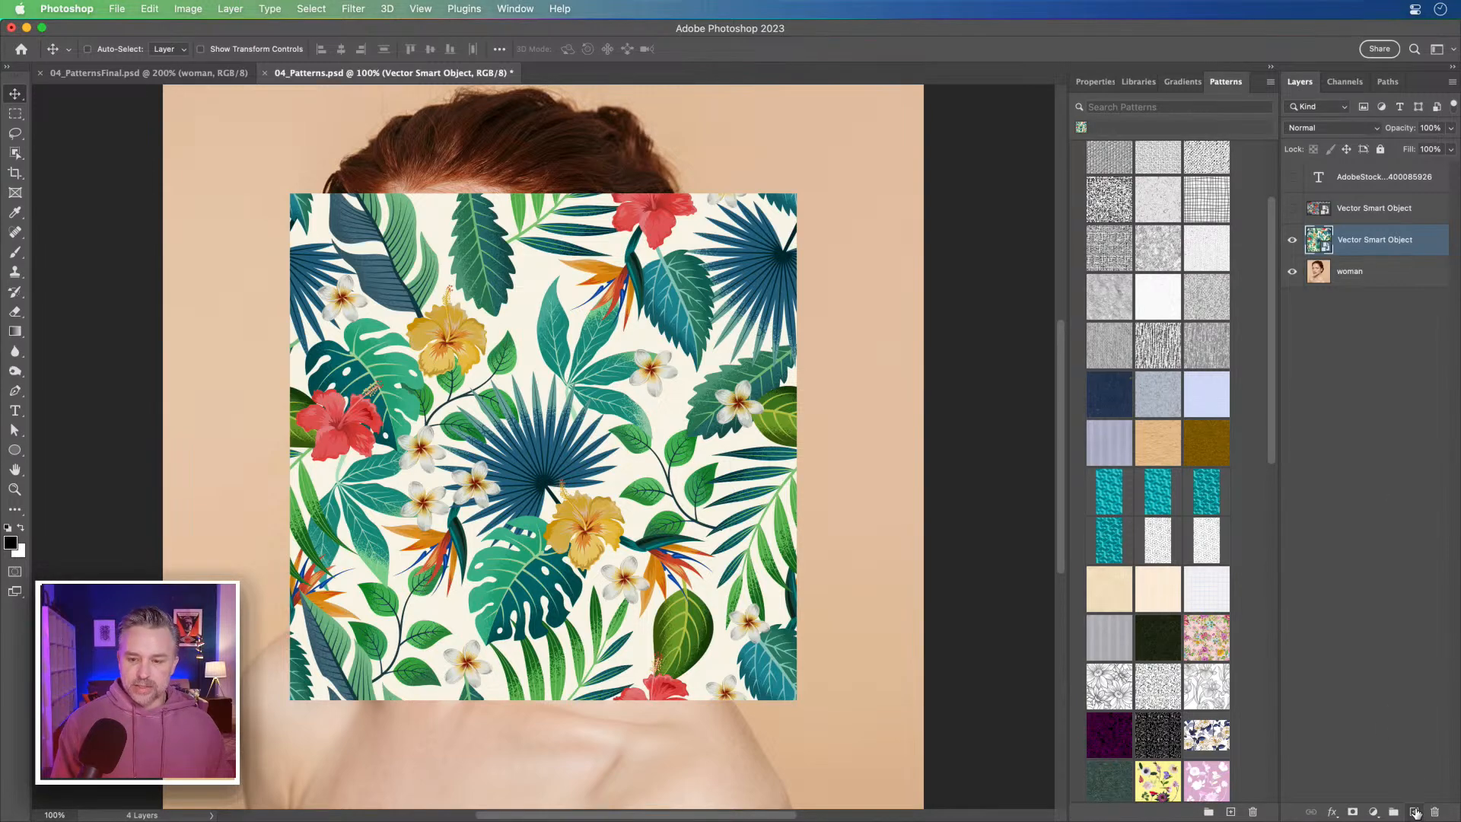
Add a new layer above the tropical leaf layer and fill it with the dark green leaves pattern.
{"action": "left_click", "coordinate": [1414, 813]}
{"action": "scroll", "coordinate": [1141, 337], "scroll_direction": "up", "scroll_amount": 3}
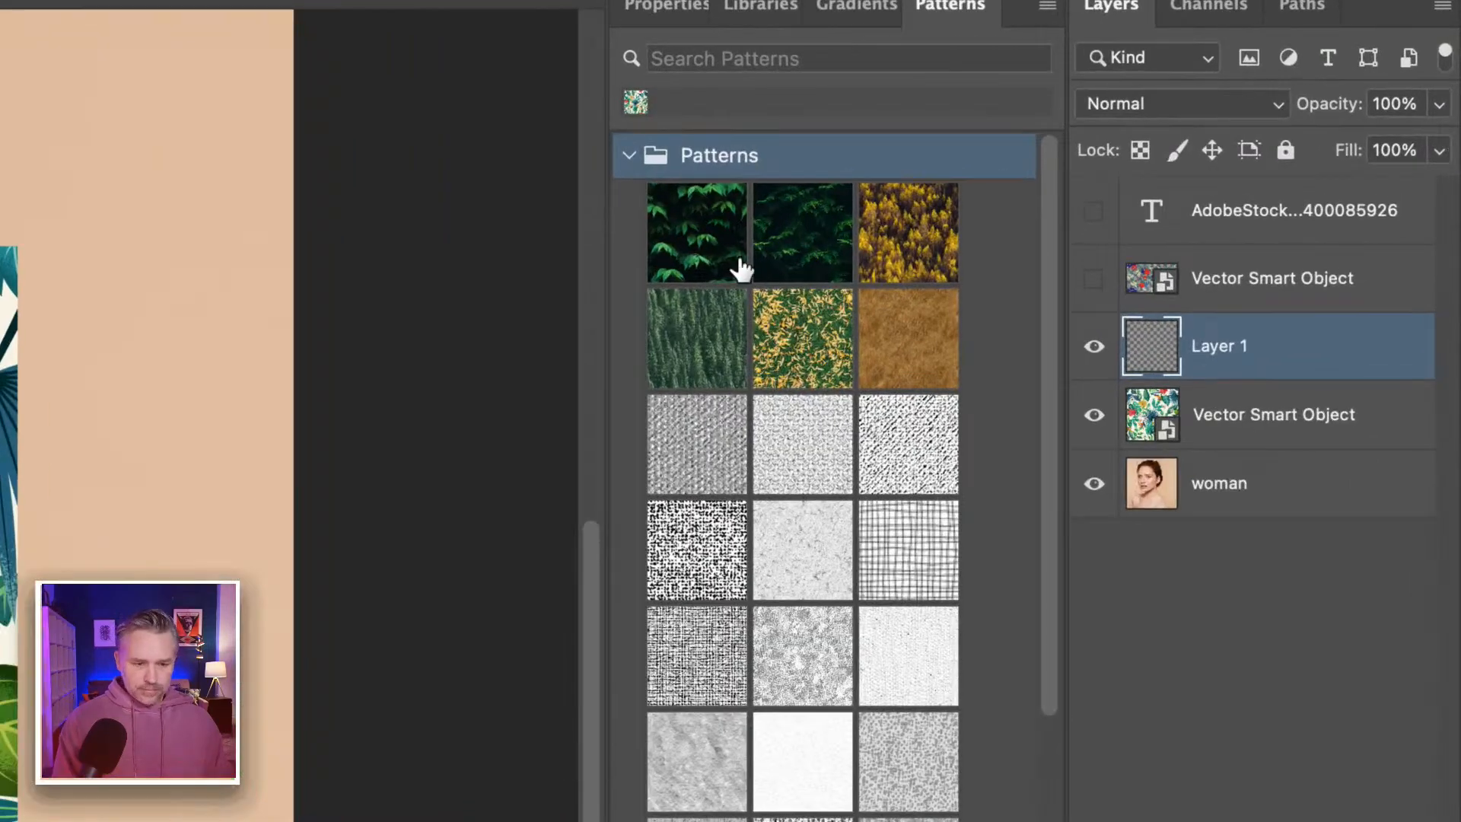
{"action": "left_click", "coordinate": [691, 228]}
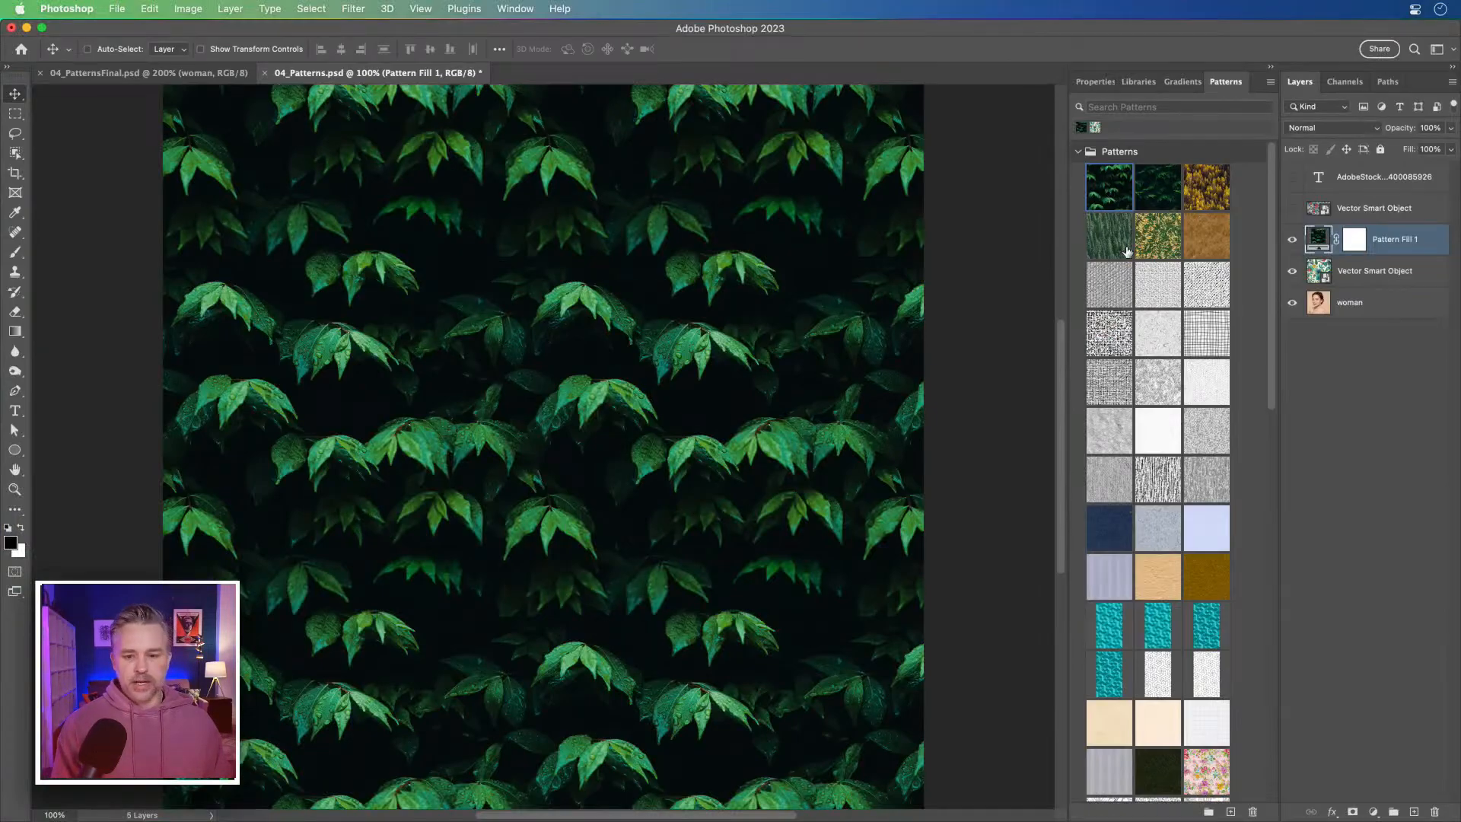
Try the yellow-green foliage, grey texture, black-and-white streak and navy fabric patterns on the pattern fill layer.
{"action": "left_click", "coordinate": [1154, 252]}
{"action": "left_click", "coordinate": [1153, 284]}
{"action": "left_click", "coordinate": [1114, 346]}
{"action": "left_click", "coordinate": [1114, 347]}
{"action": "left_click", "coordinate": [1160, 347]}
{"action": "left_click", "coordinate": [1160, 480]}
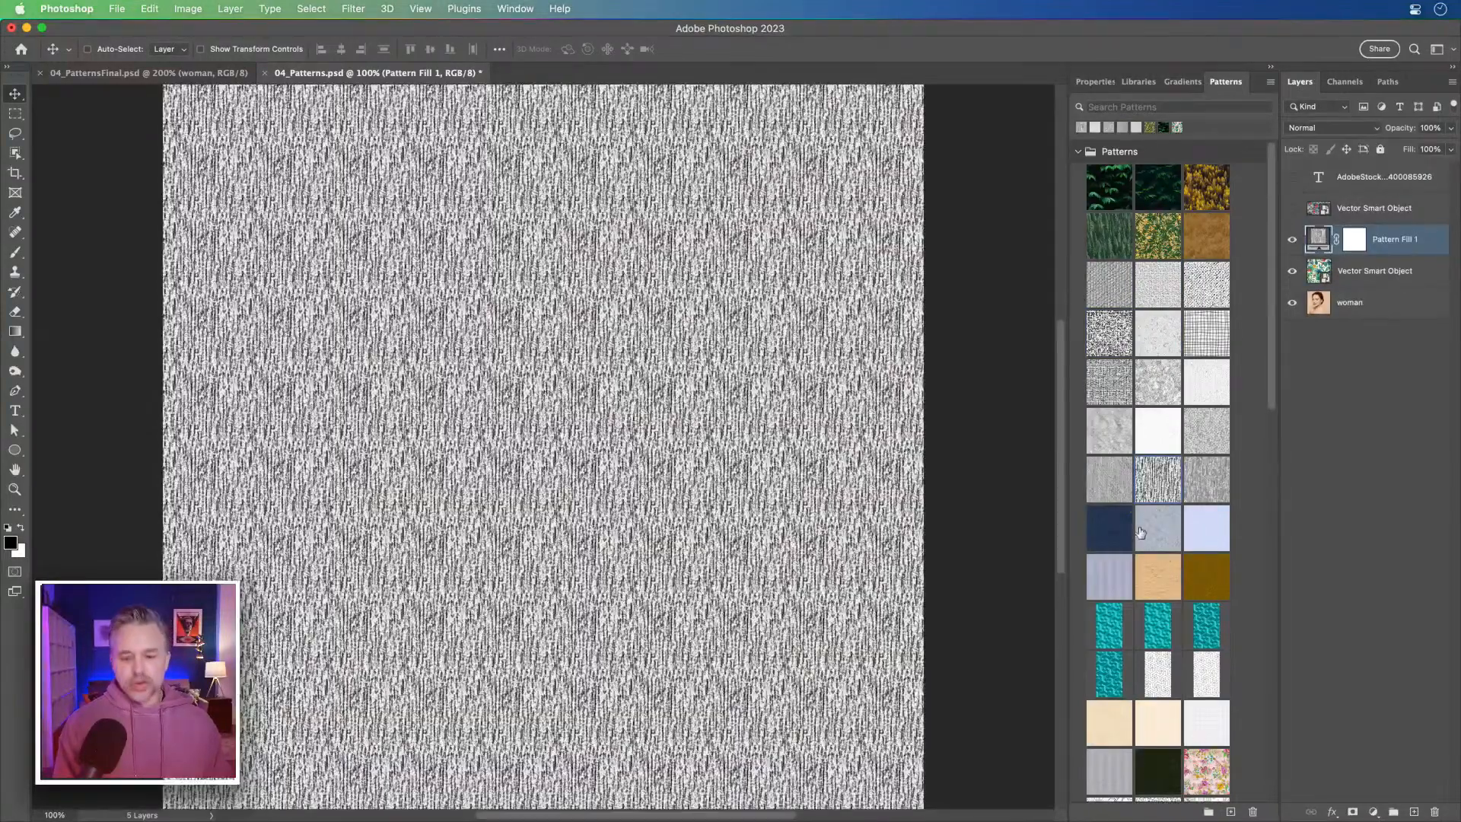
{"action": "left_click", "coordinate": [1141, 532]}
{"action": "left_click", "coordinate": [1112, 528]}
Apply the teal interlocking geometric pattern to the fill layer and inspect its seamless repeat up close.
{"action": "scroll", "coordinate": [1129, 563], "scroll_direction": "down", "scroll_amount": 4}
{"action": "scroll", "coordinate": [1130, 564], "scroll_direction": "down", "scroll_amount": 5}
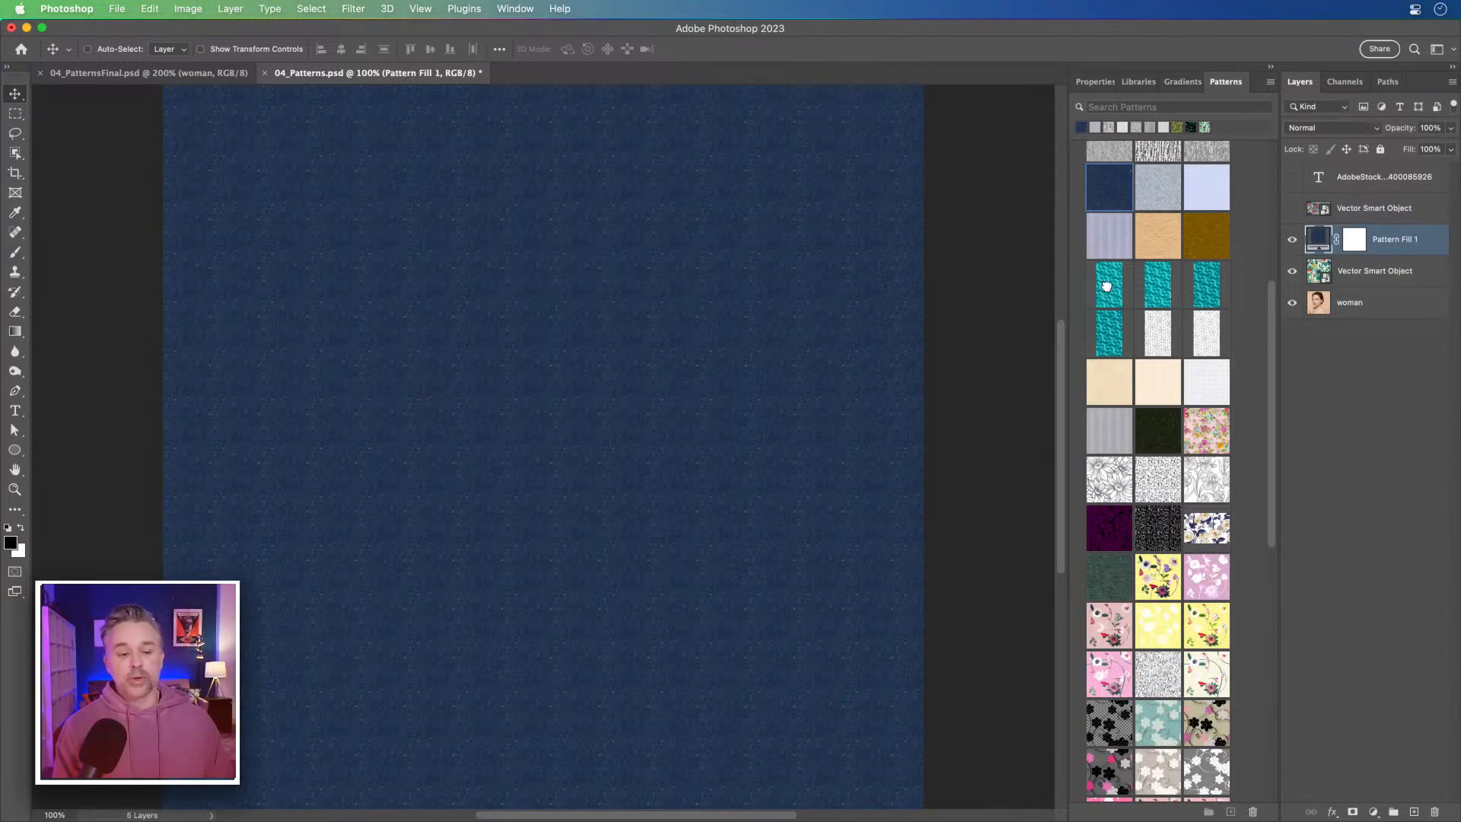
{"action": "left_click", "coordinate": [1107, 287]}
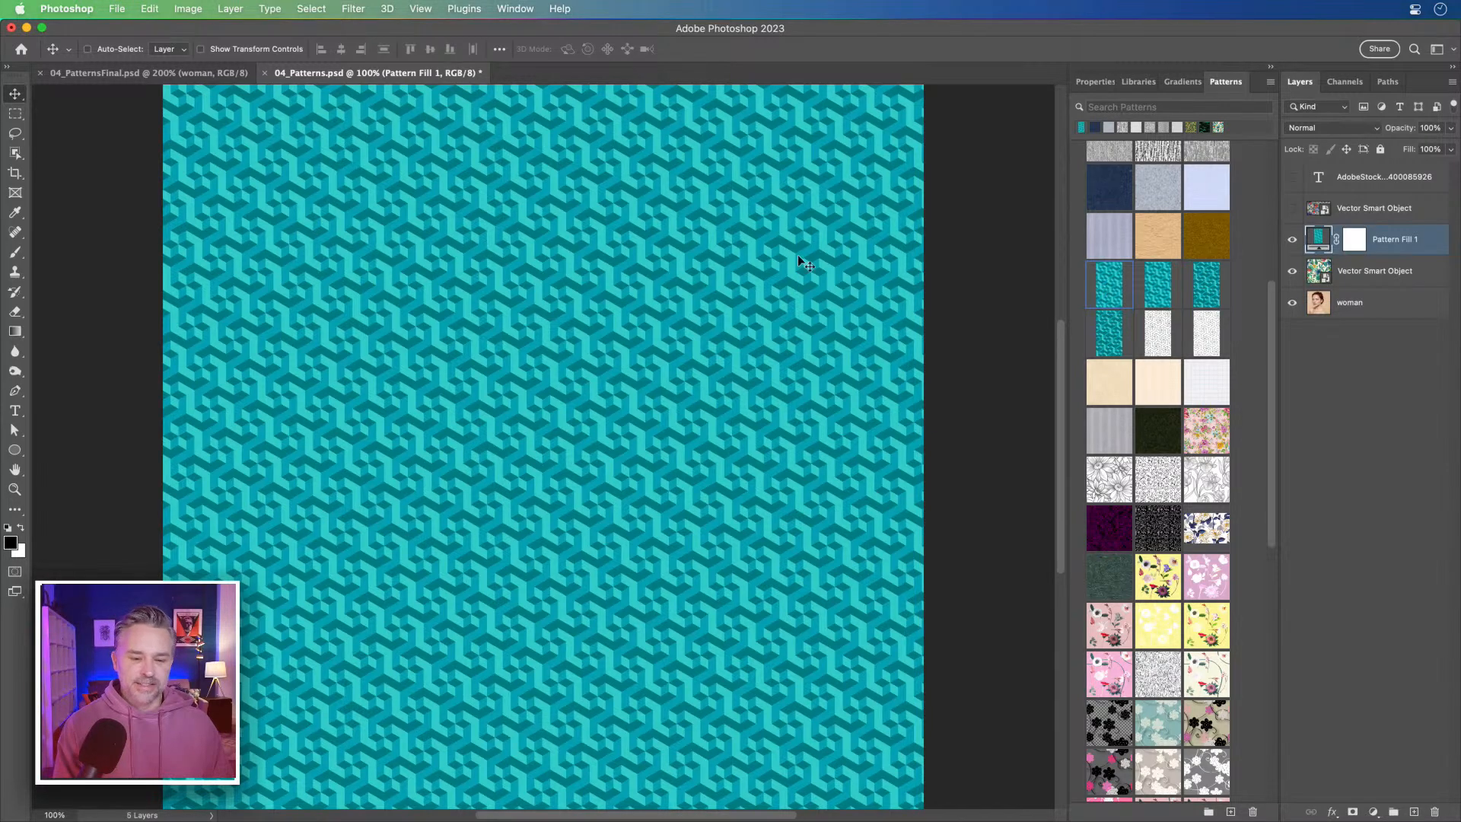
{"action": "key", "text": "super+equal"}
{"action": "key", "text": "super+equal"}
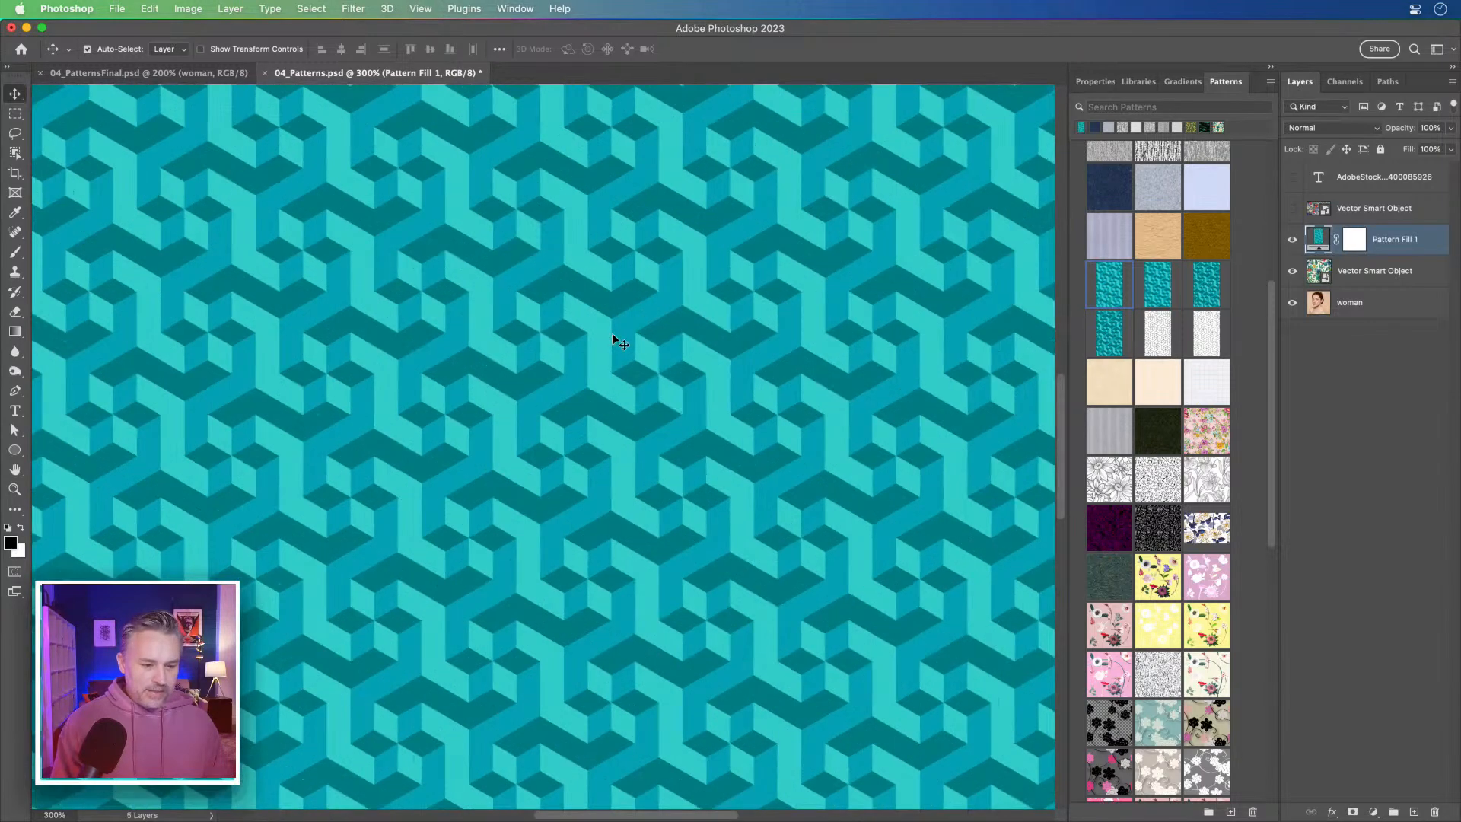
{"action": "key", "text": "super+minus"}
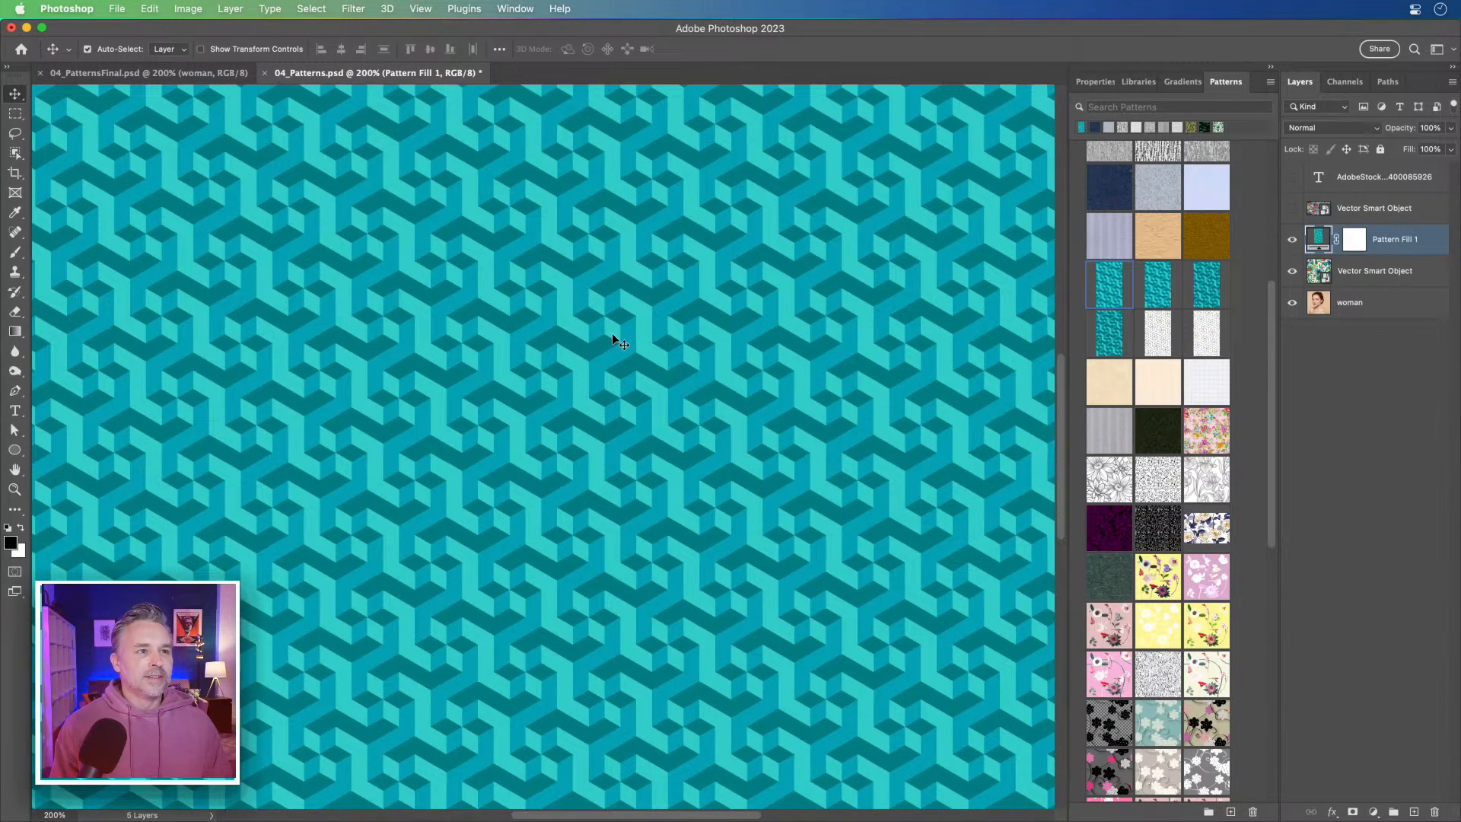
{"action": "key", "text": "super+minus"}
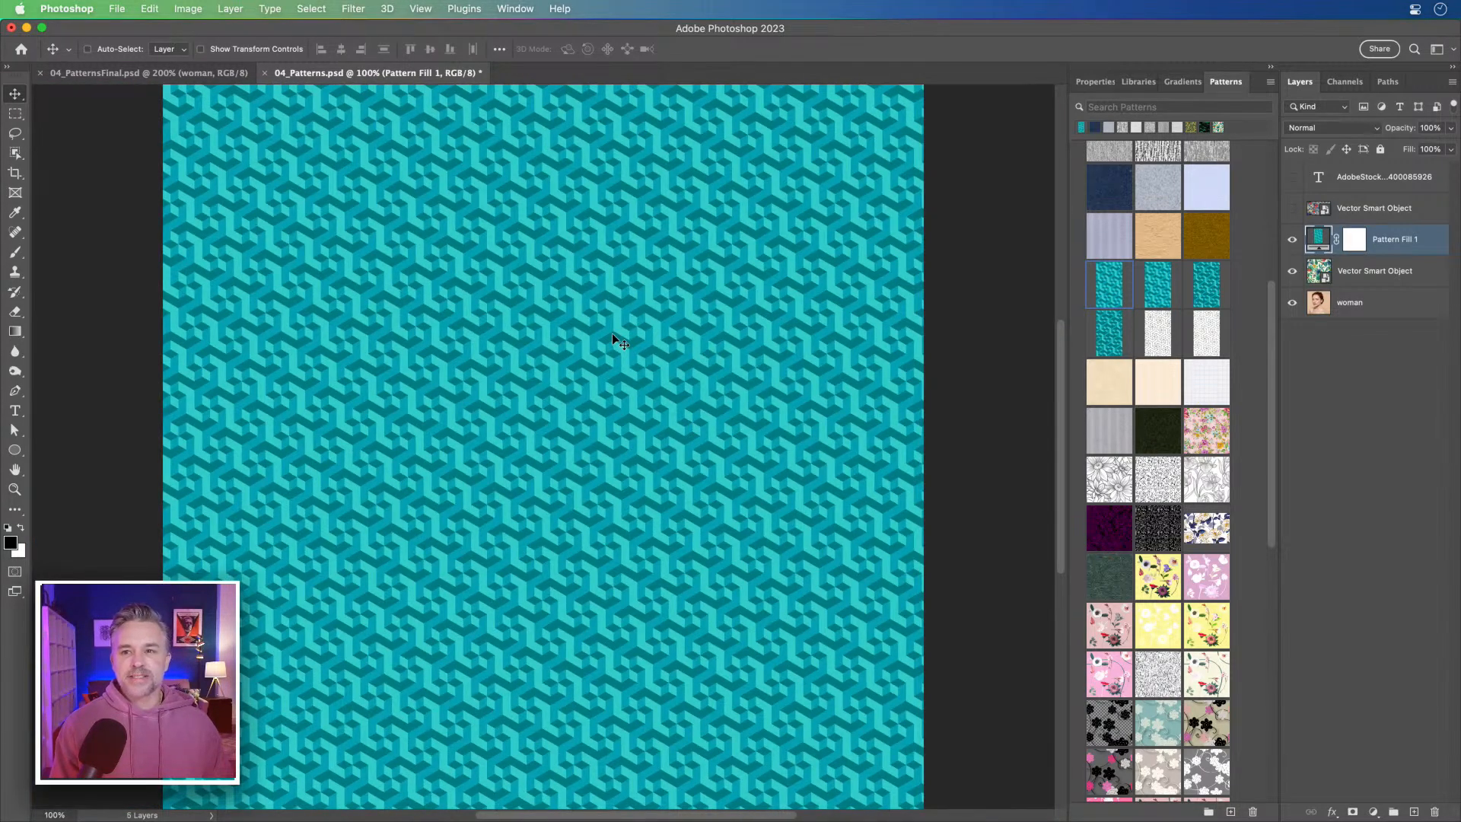
Cycle the fill layer through the outlined geometric, pale fabric and floral line-art patterns, ending on the white-on-black floral.
{"action": "left_click", "coordinate": [1150, 337]}
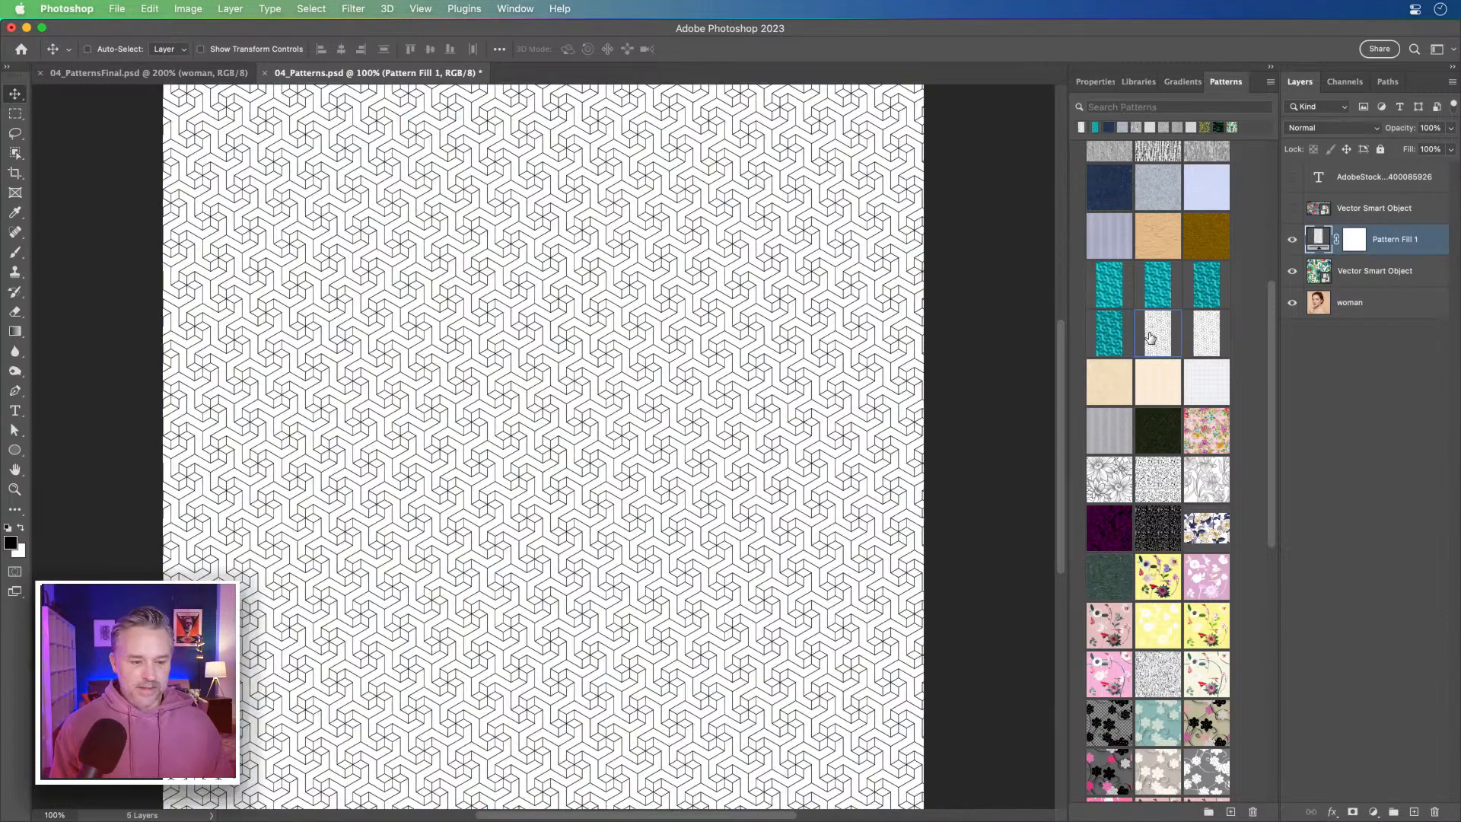
{"action": "left_click", "coordinate": [1147, 380]}
{"action": "left_click", "coordinate": [1192, 380]}
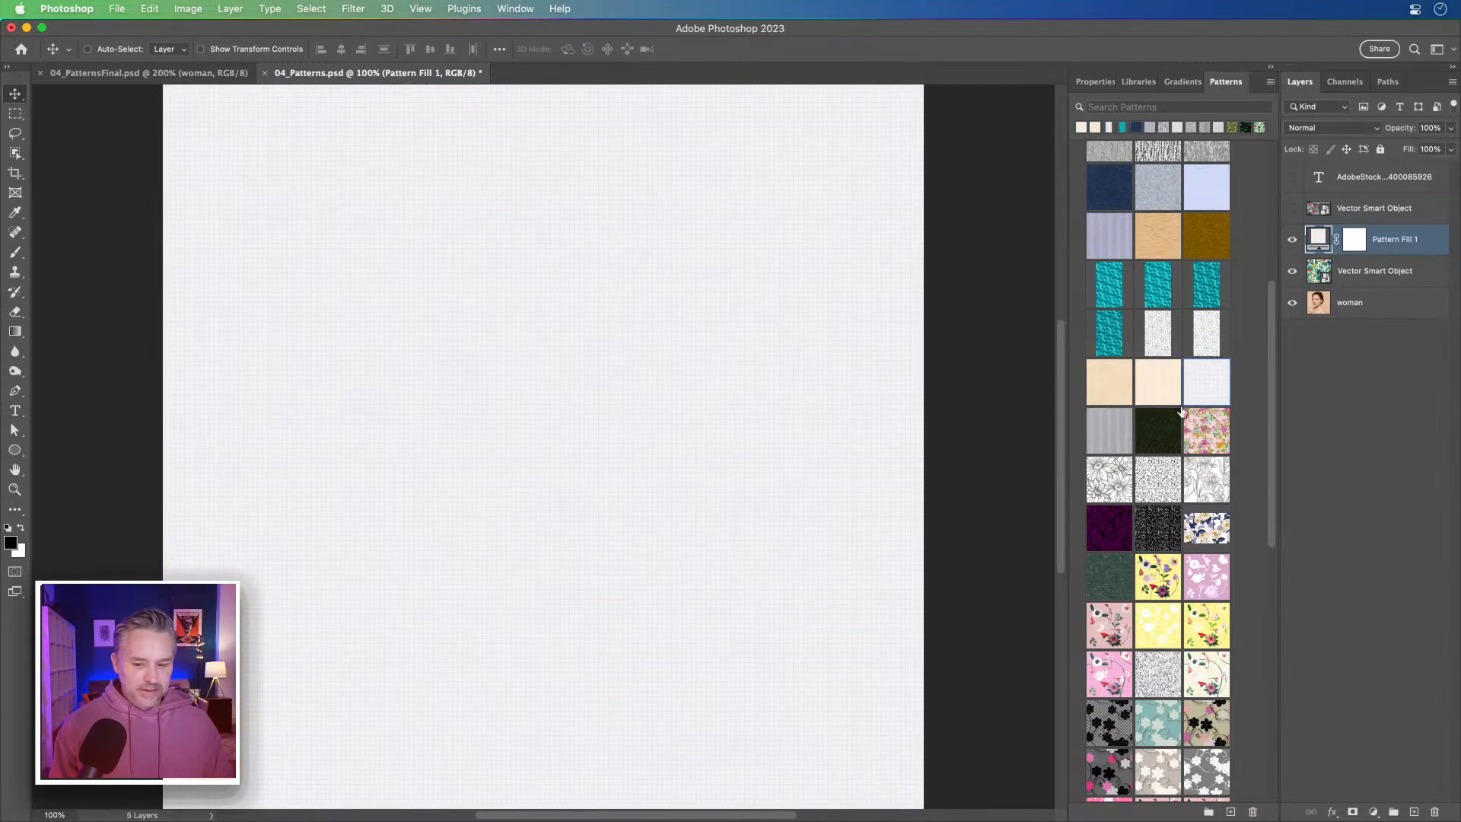
{"action": "left_click", "coordinate": [1109, 480]}
{"action": "left_click", "coordinate": [1155, 478]}
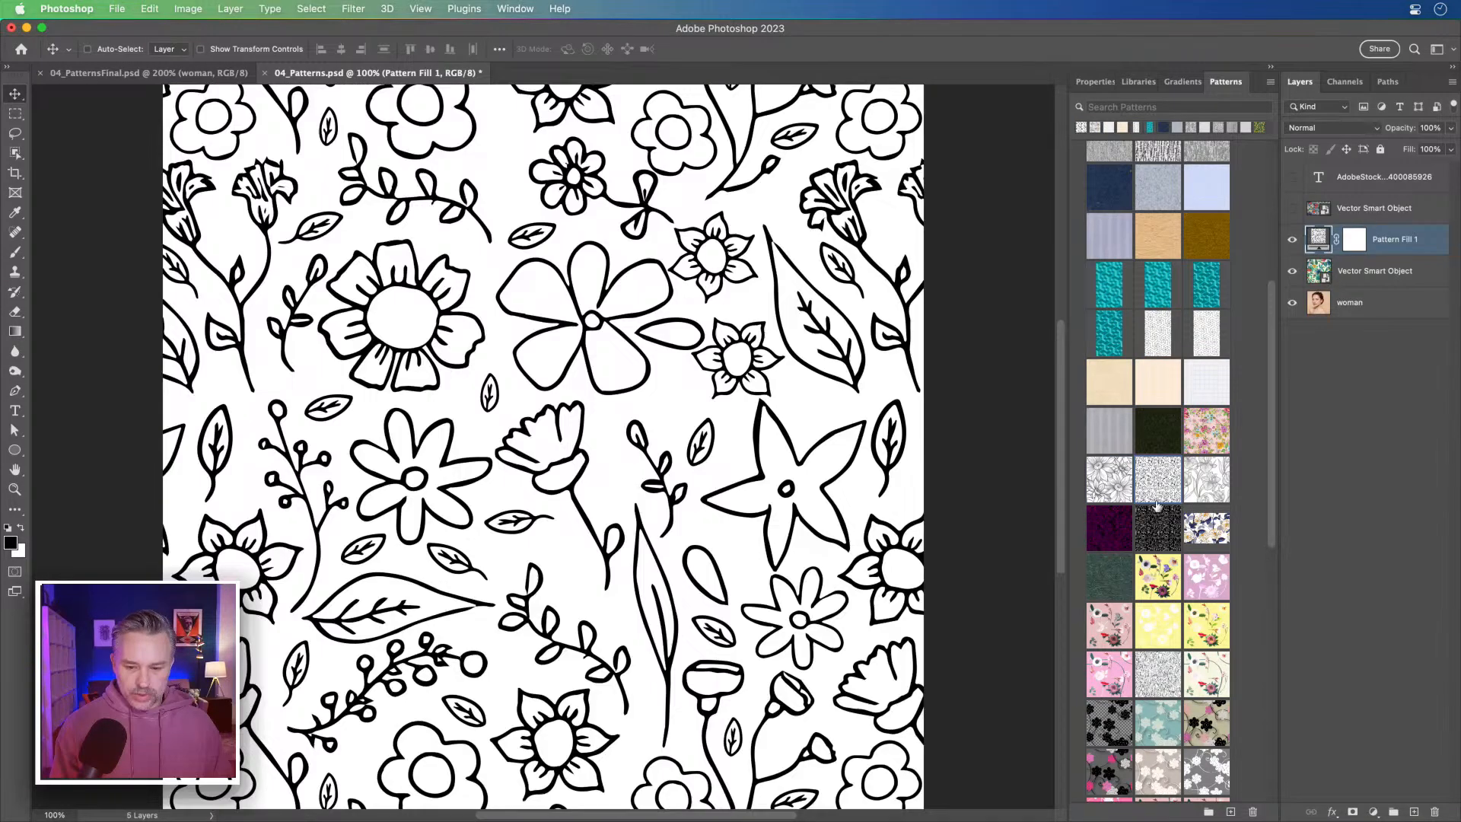
{"action": "left_click", "coordinate": [1160, 541]}
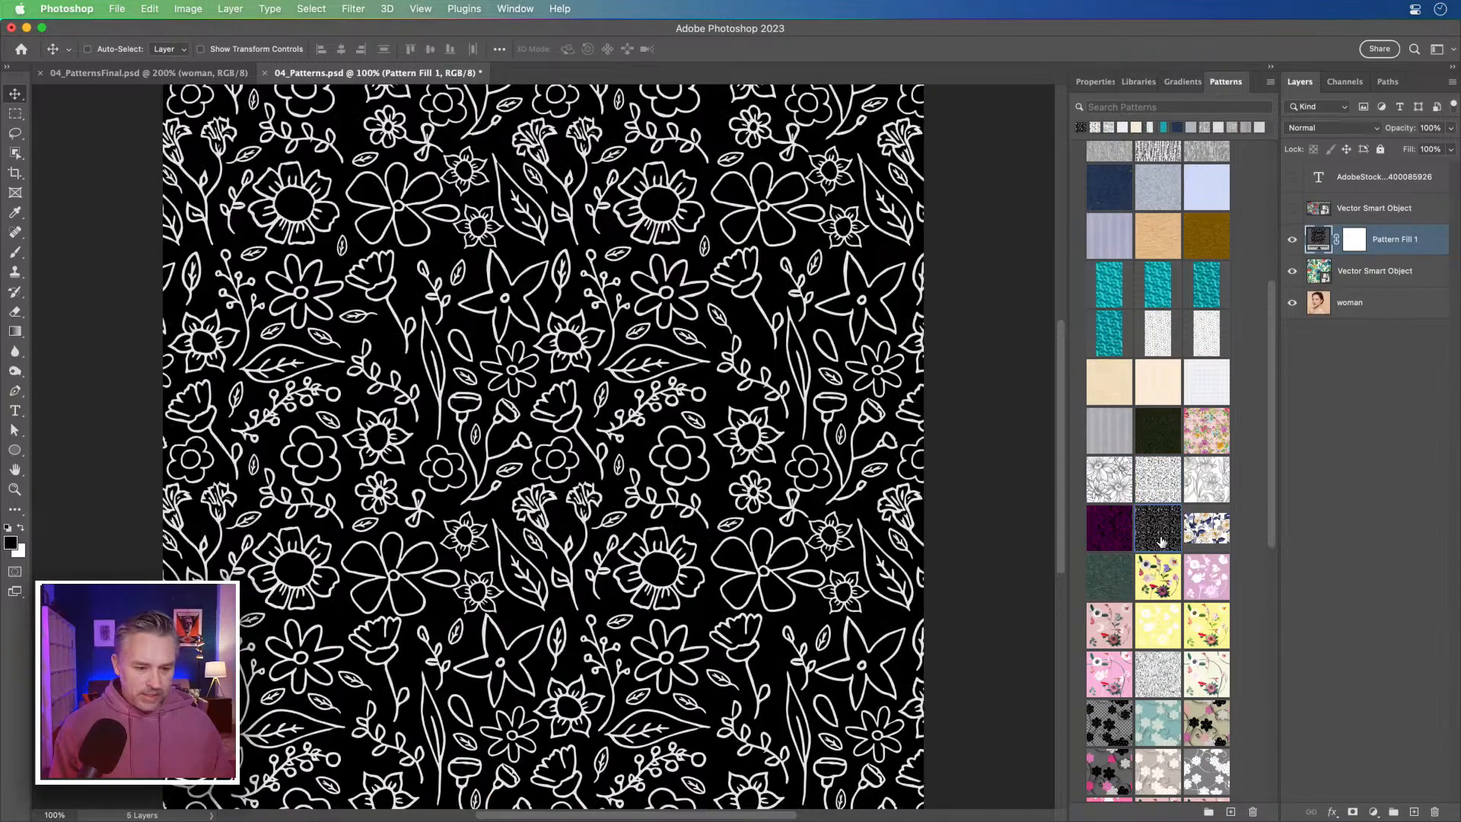
Try the yellow botanical, pale yellow floral and bright pink flowering-vine patterns on the pattern fill layer.
{"action": "left_click", "coordinate": [1153, 584]}
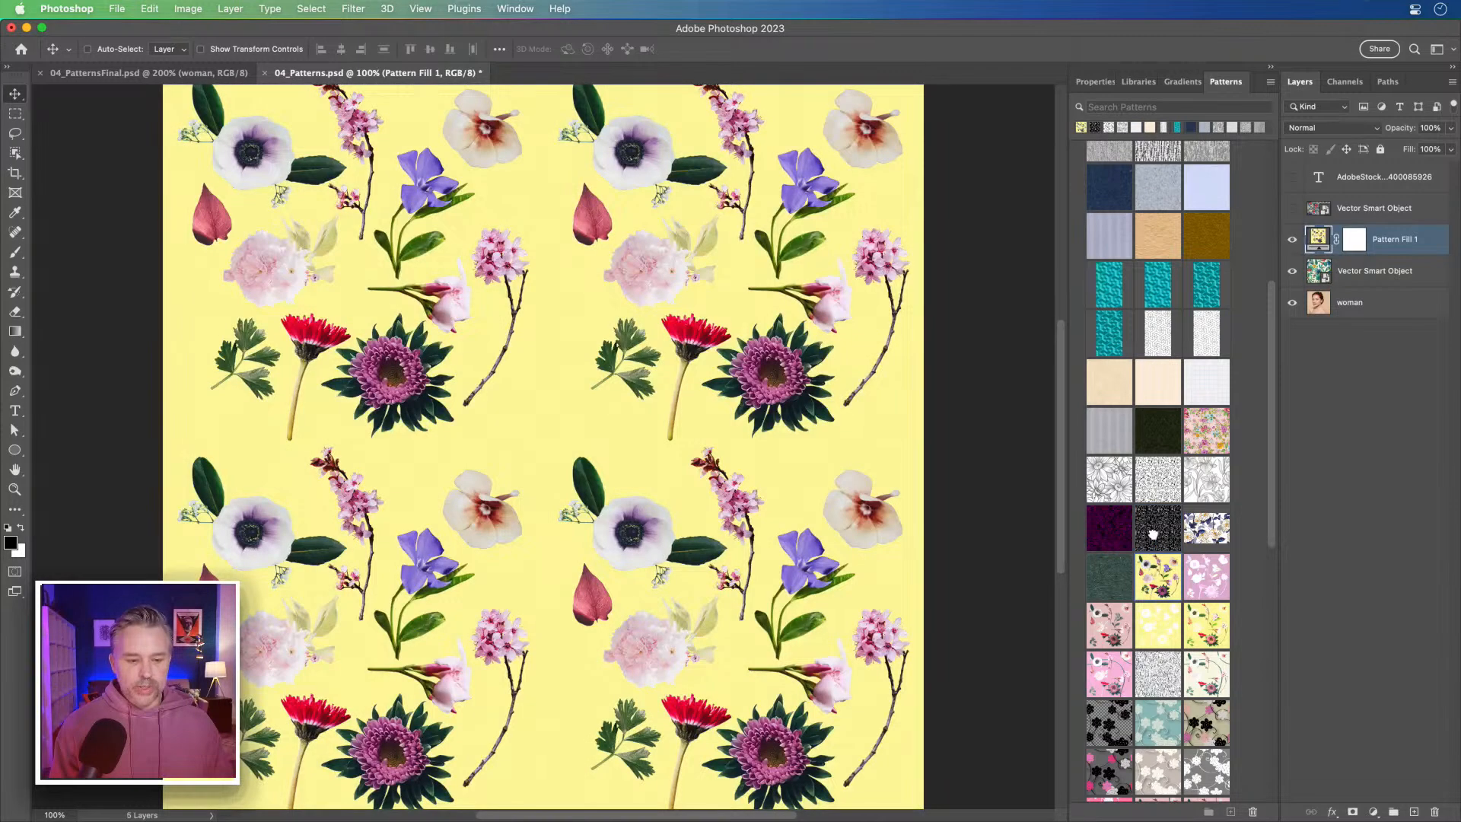
{"action": "left_click", "coordinate": [1155, 540]}
{"action": "left_click", "coordinate": [1154, 569]}
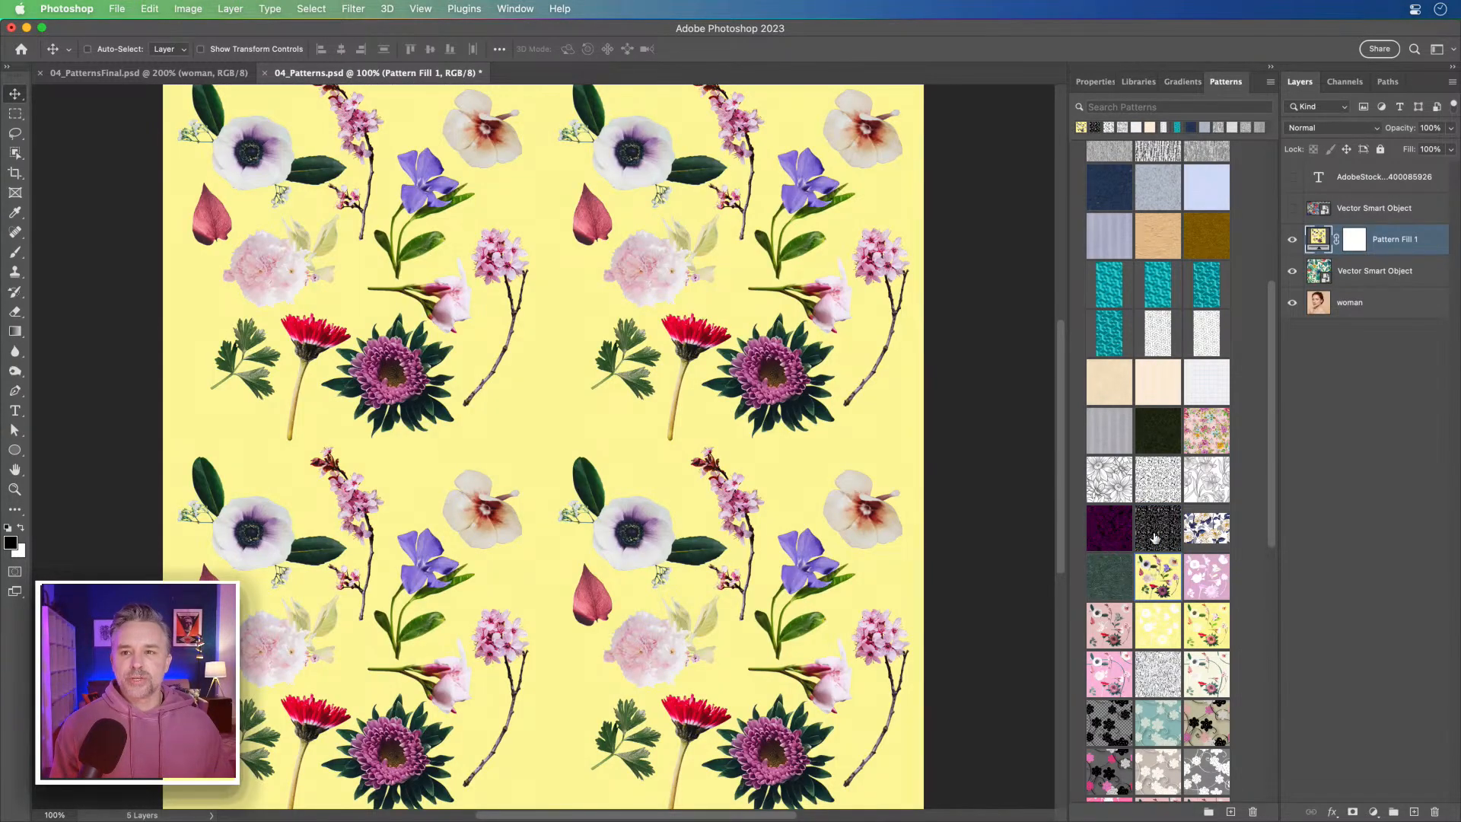
{"action": "scroll", "coordinate": [1158, 531], "scroll_direction": "down", "scroll_amount": 3}
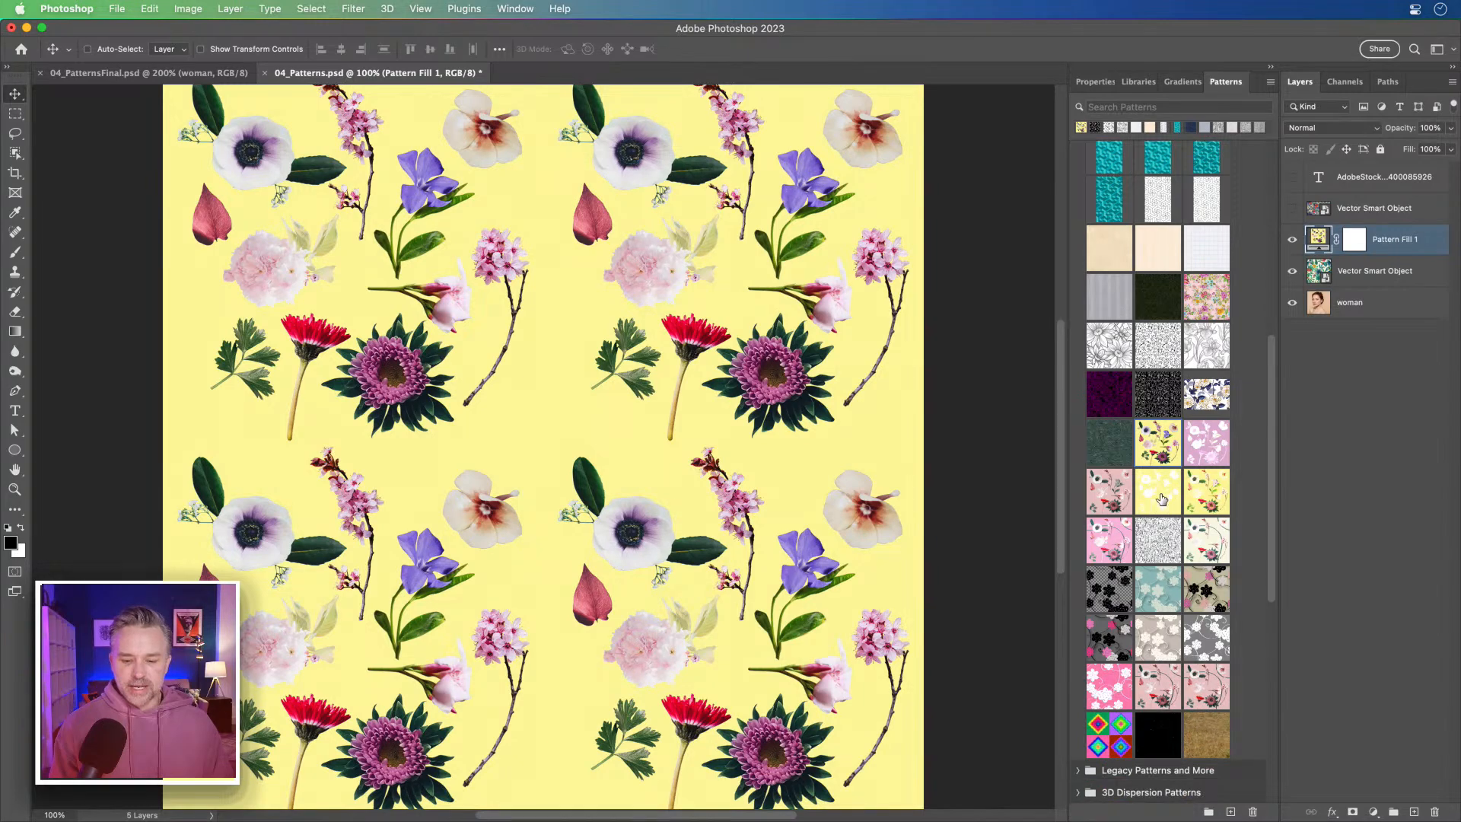
{"action": "left_click", "coordinate": [1159, 498]}
{"action": "left_click", "coordinate": [1120, 536]}
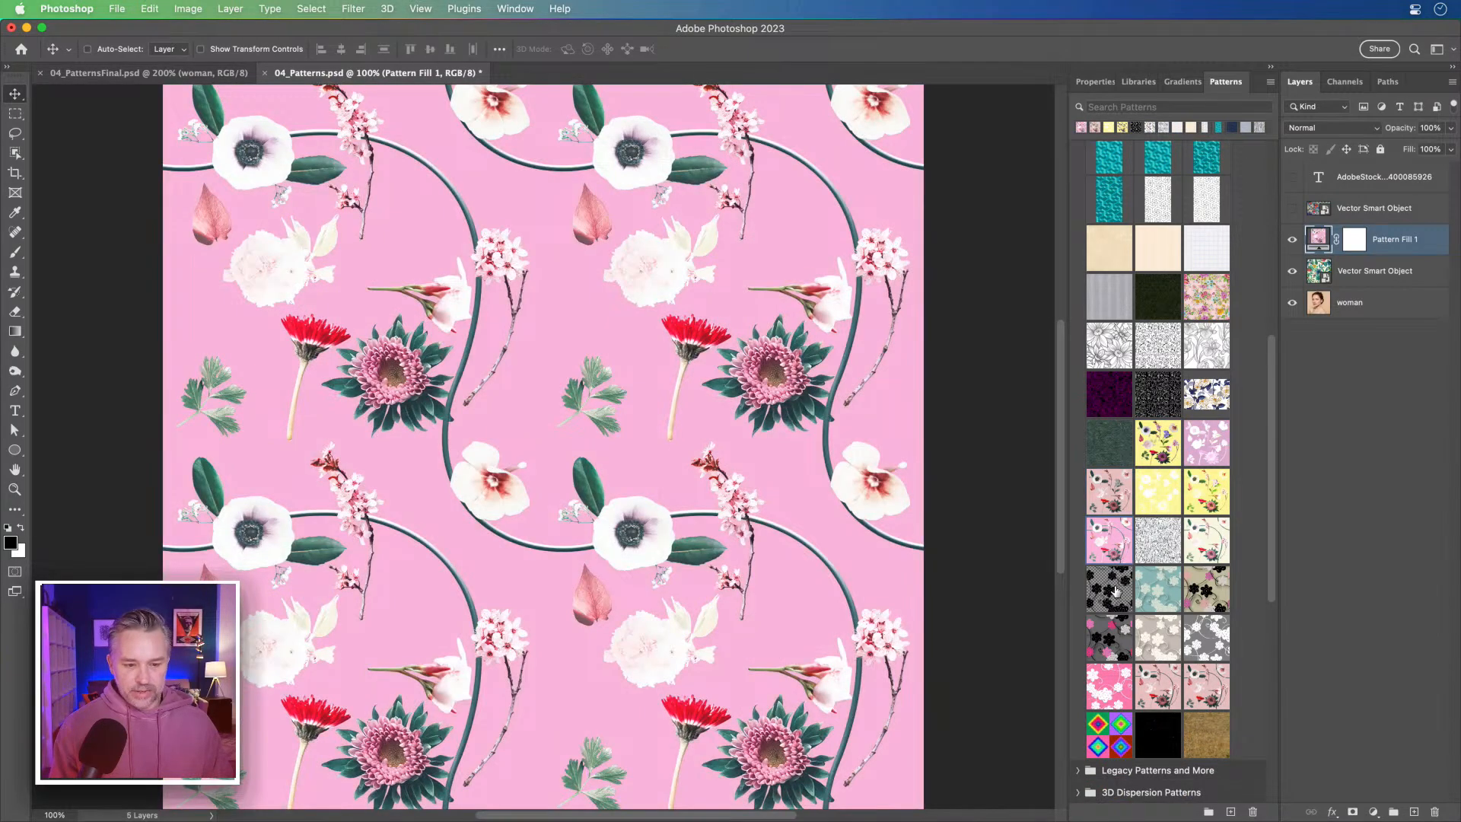
Cycle the fill layer through the black, teal and beige blossom patterns, the dusty pink vine and the multicoloured diamonds.
{"action": "left_click", "coordinate": [1116, 590]}
{"action": "left_click", "coordinate": [1157, 599]}
{"action": "left_click", "coordinate": [1160, 643]}
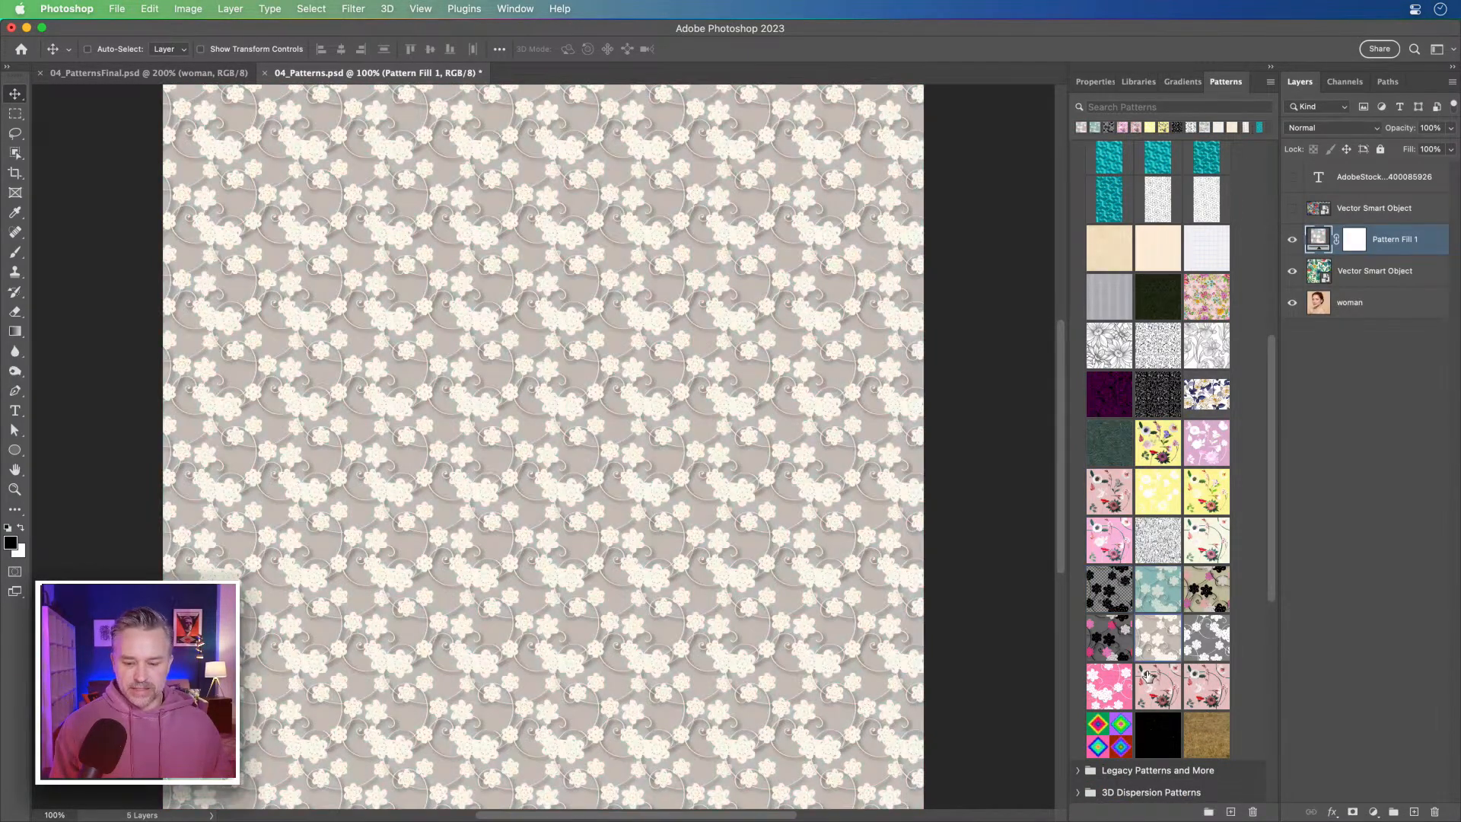
{"action": "left_click", "coordinate": [1160, 685]}
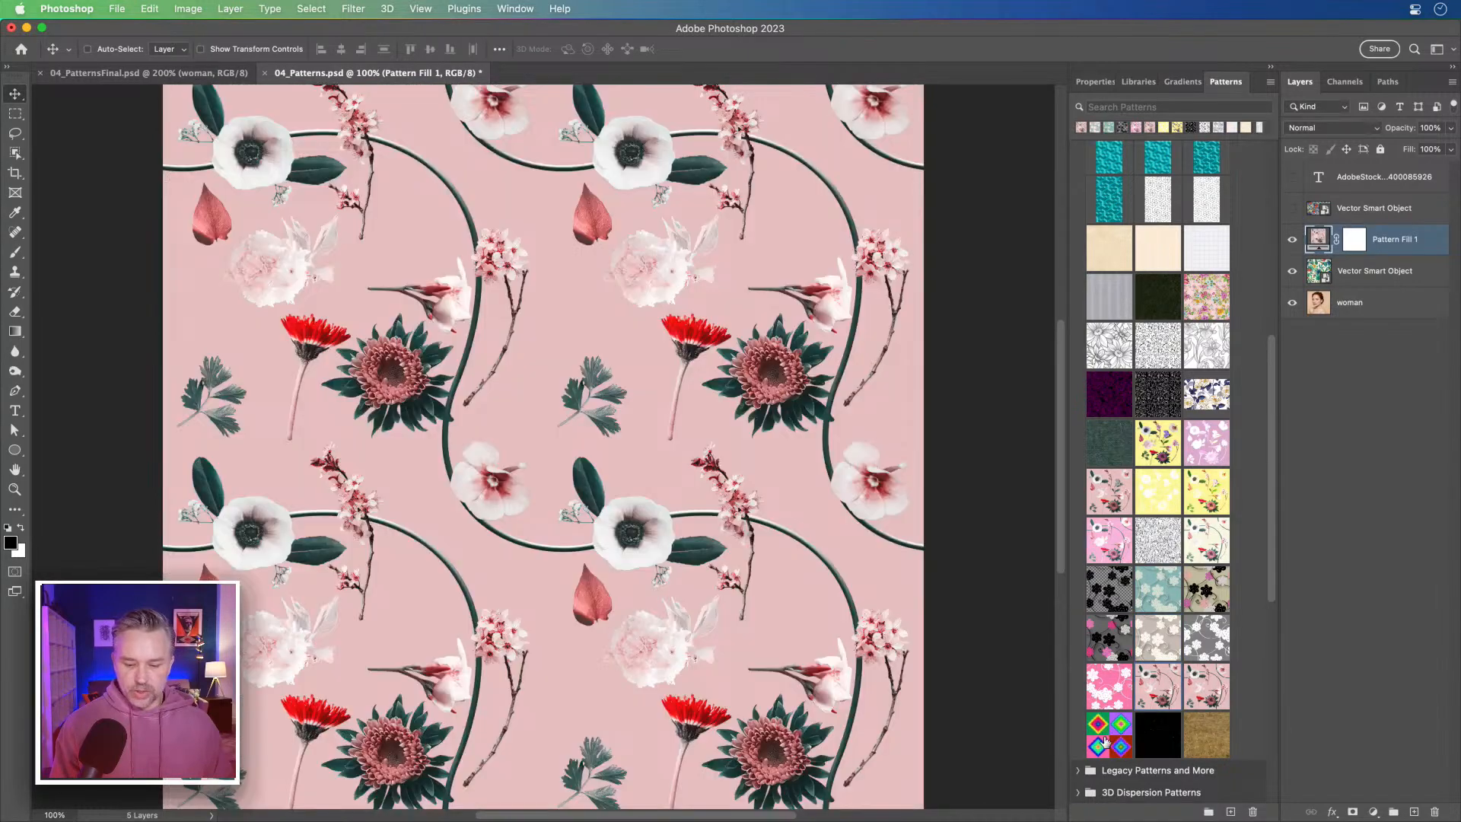
{"action": "left_click", "coordinate": [1107, 739]}
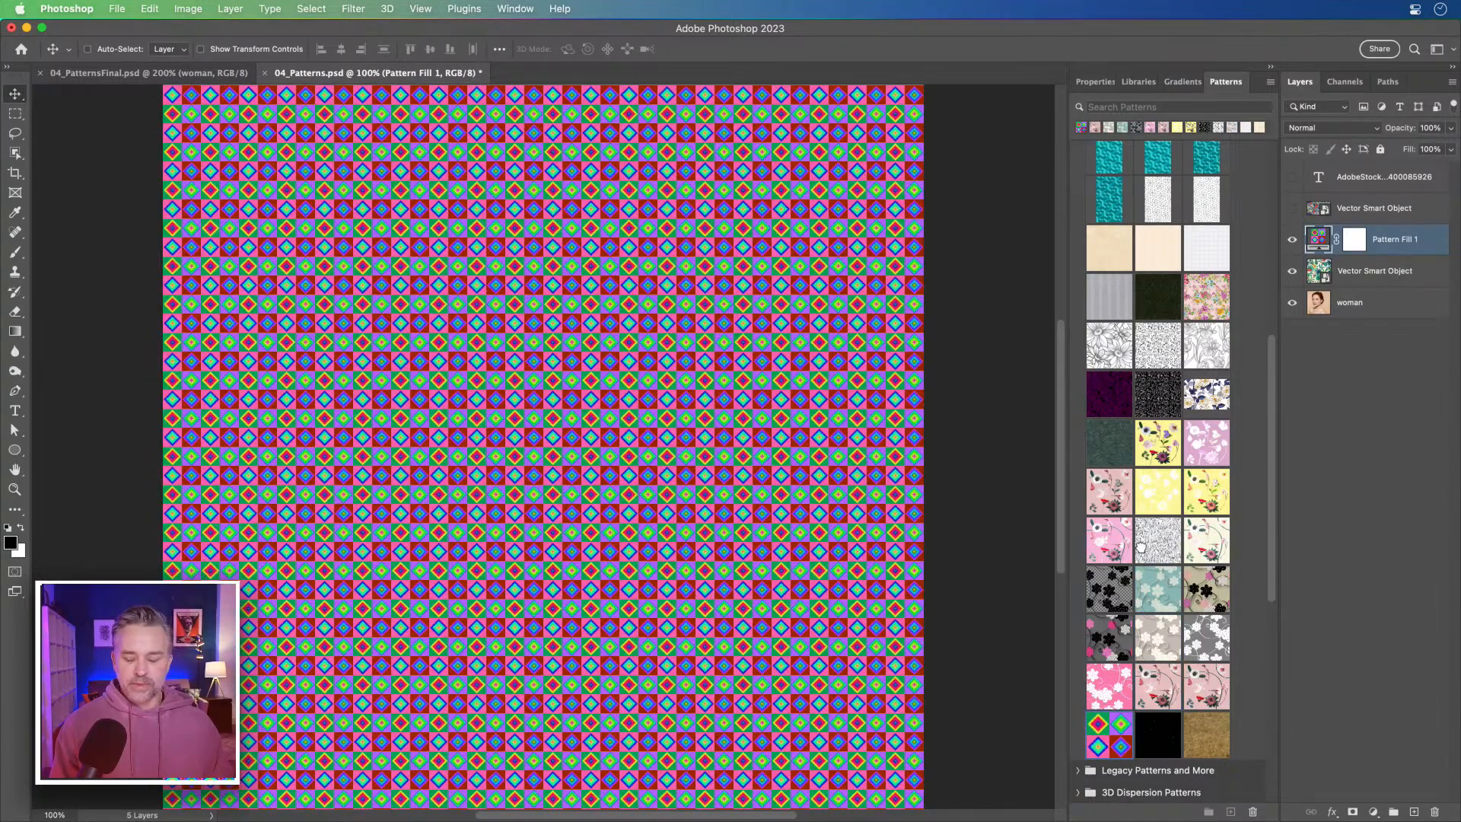
Try the city line-art, yellow fallen leaves and dark green leaves patterns, ending with the evergreen forest on the fill layer.
{"action": "left_click", "coordinate": [1146, 553]}
{"action": "scroll", "coordinate": [1146, 554], "scroll_direction": "up", "scroll_amount": 4}
{"action": "scroll", "coordinate": [1146, 554], "scroll_direction": "up", "scroll_amount": 5}
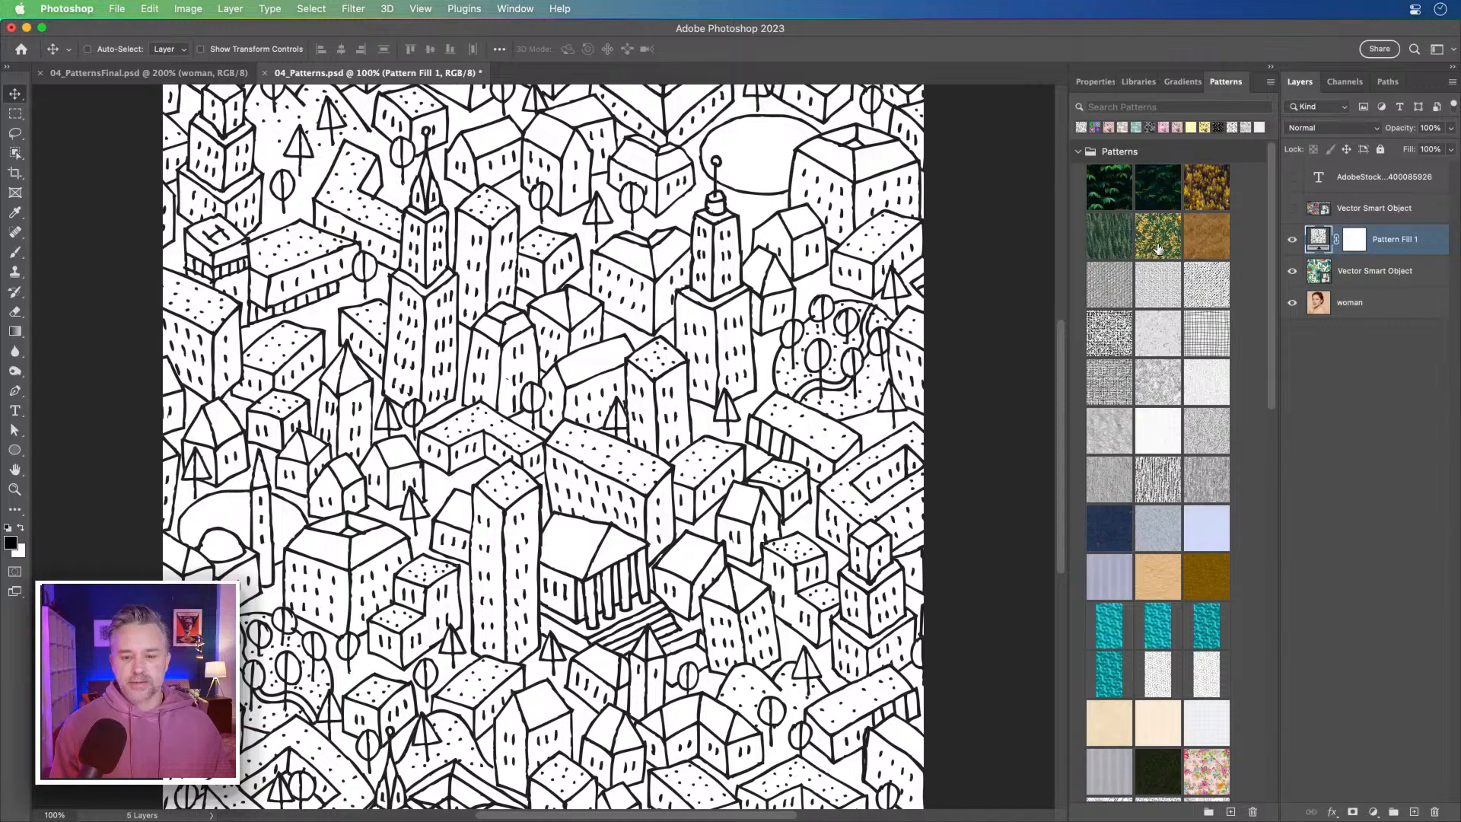
{"action": "left_click", "coordinate": [1158, 249]}
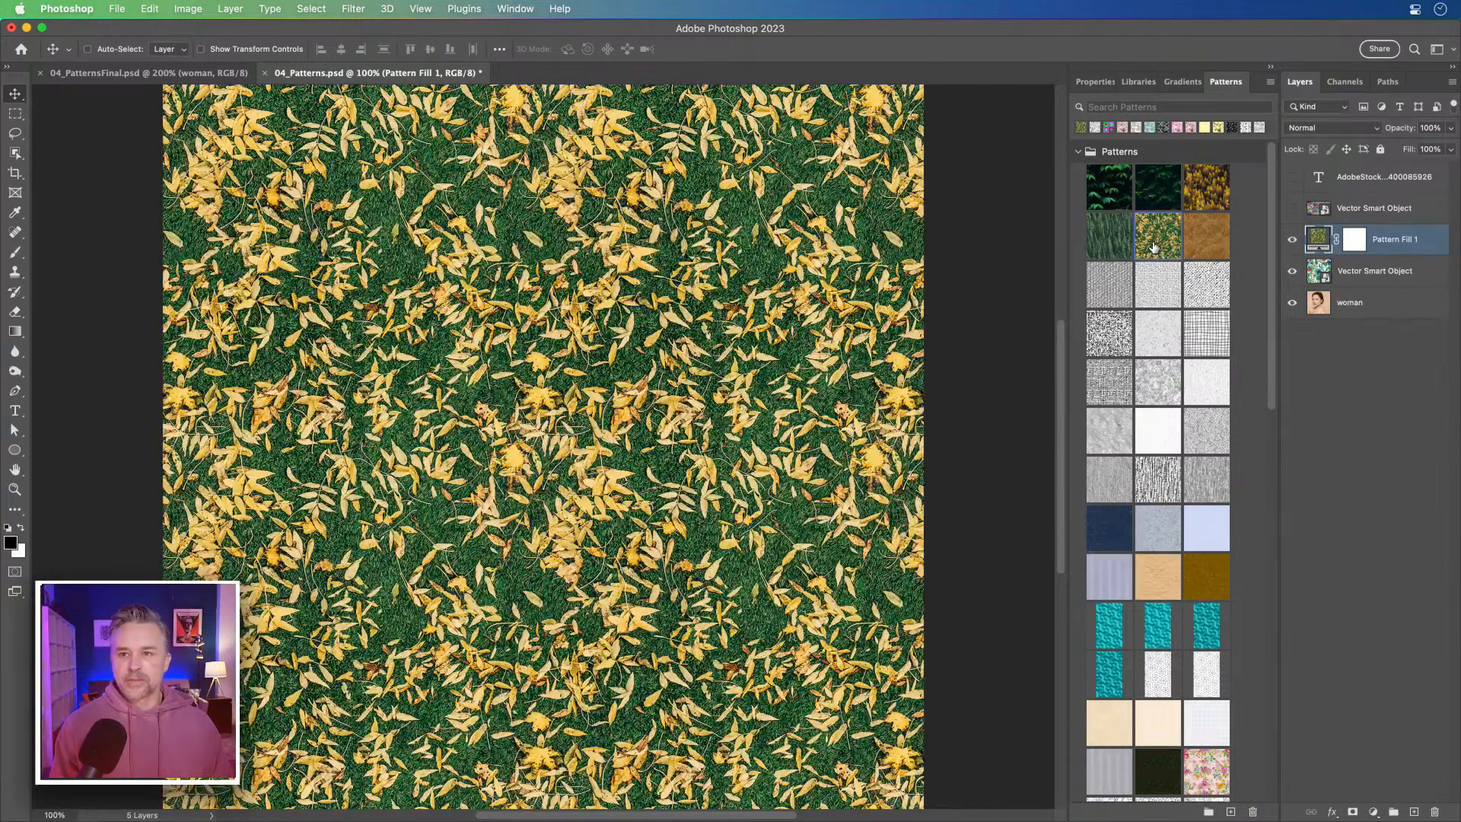
{"action": "left_click", "coordinate": [1118, 198]}
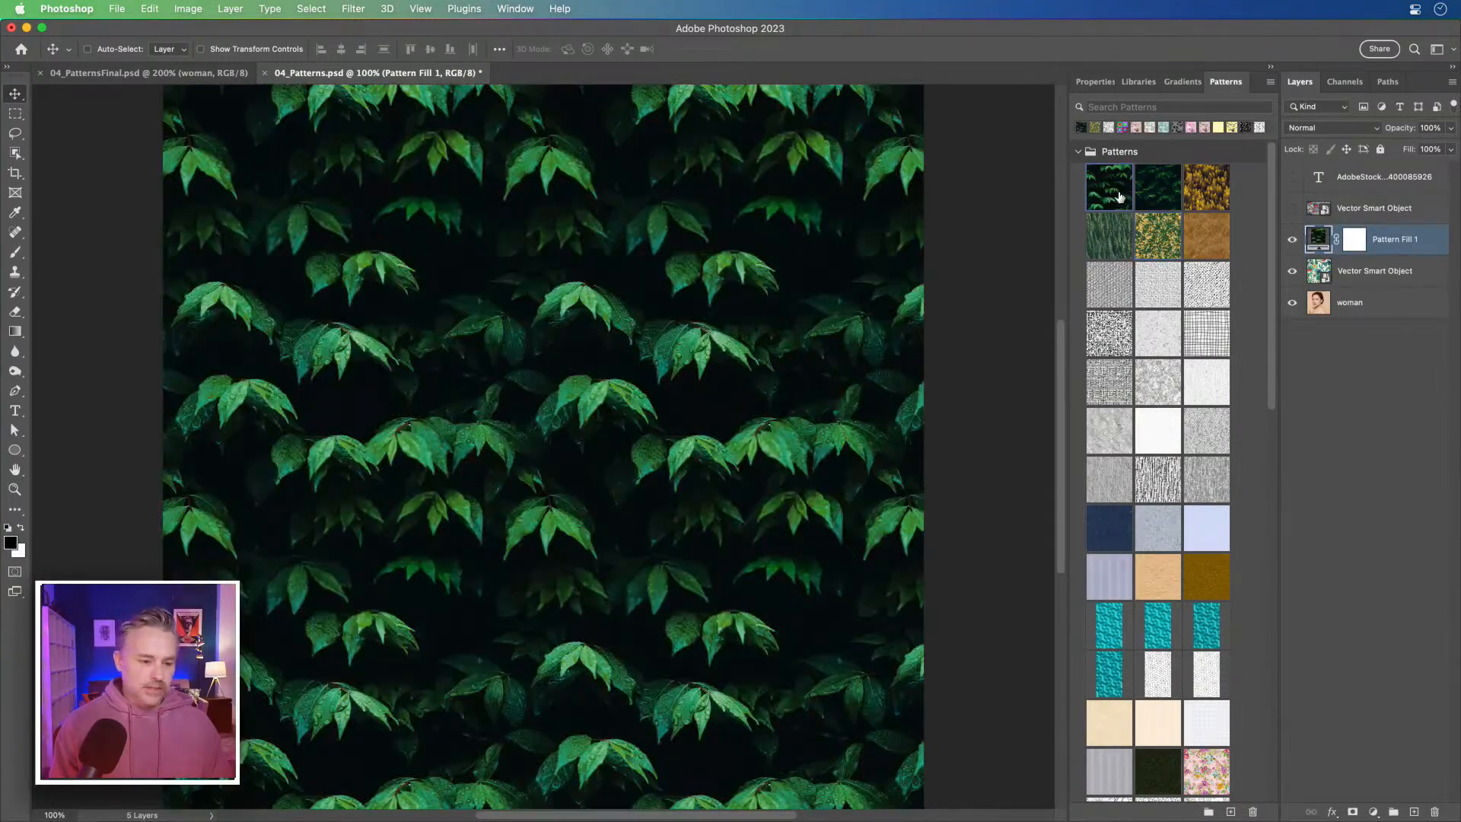
{"action": "left_click", "coordinate": [1116, 244]}
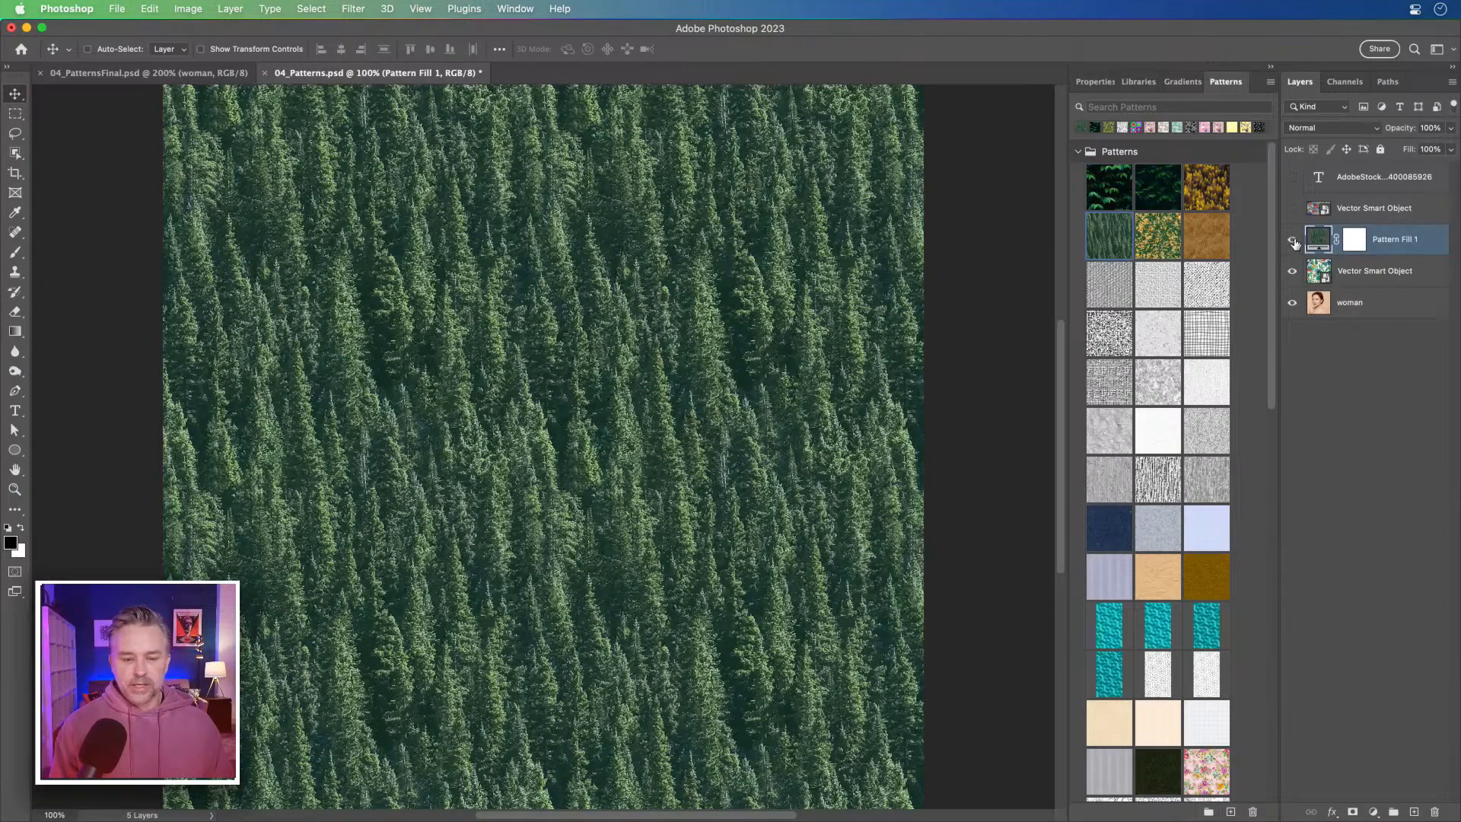
Hide the Pattern Fill 1 and woman layers, and select the tropical leaf layer with the Rectangular Marquee tool ready.
{"action": "left_click", "coordinate": [1294, 242]}
{"action": "left_click", "coordinate": [1346, 277]}
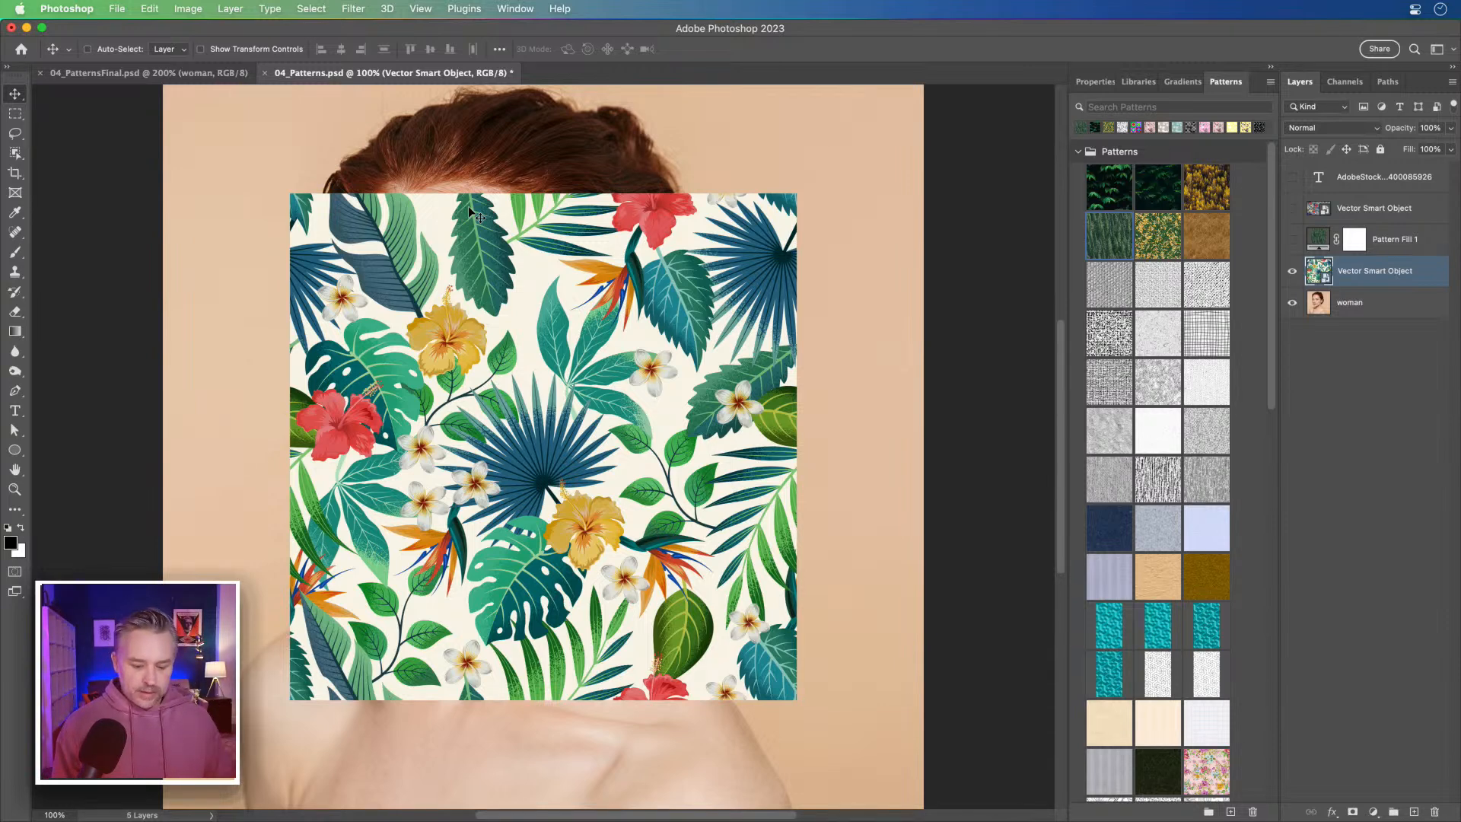
{"action": "left_click", "coordinate": [15, 113]}
{"action": "left_click", "coordinate": [1292, 304]}
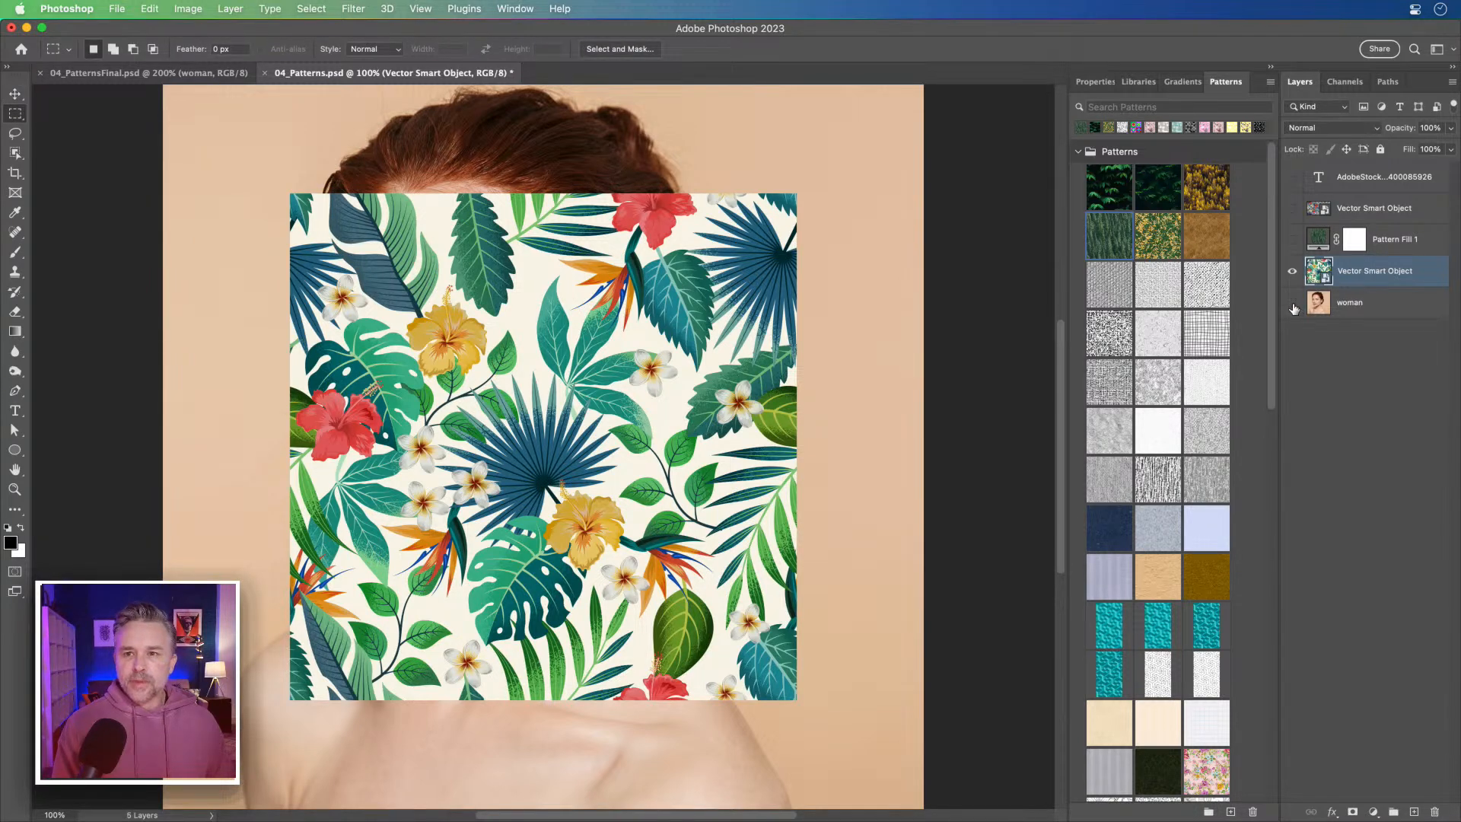
{"action": "key", "text": "super+plus"}
{"action": "key", "text": "super+minus"}
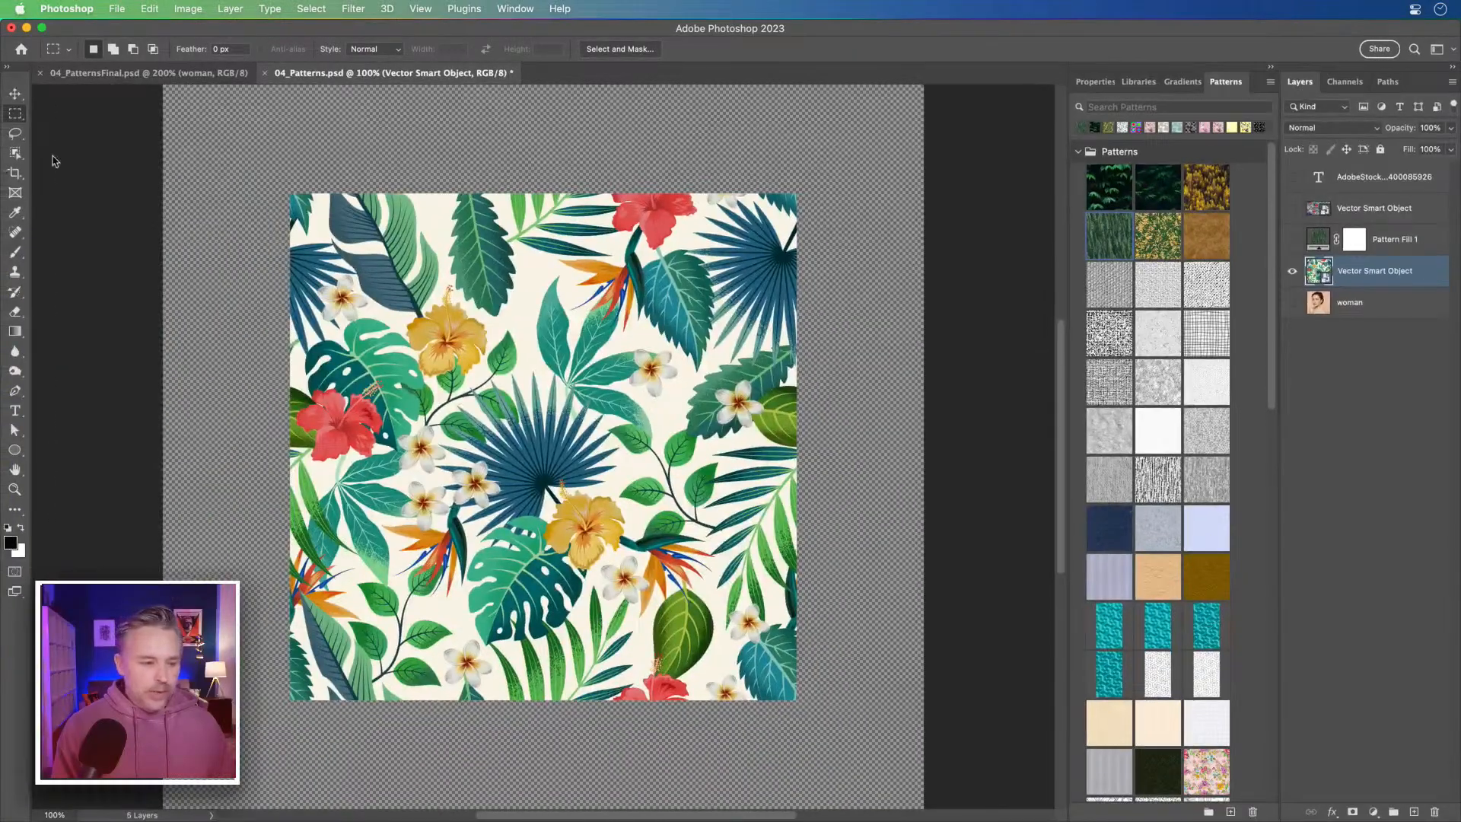
Draw a rectangular selection across the upper-left corner of the tropical artwork and check the Define Pattern command.
{"action": "left_click_drag", "start_coordinate": [255, 147], "coordinate": [407, 309]}
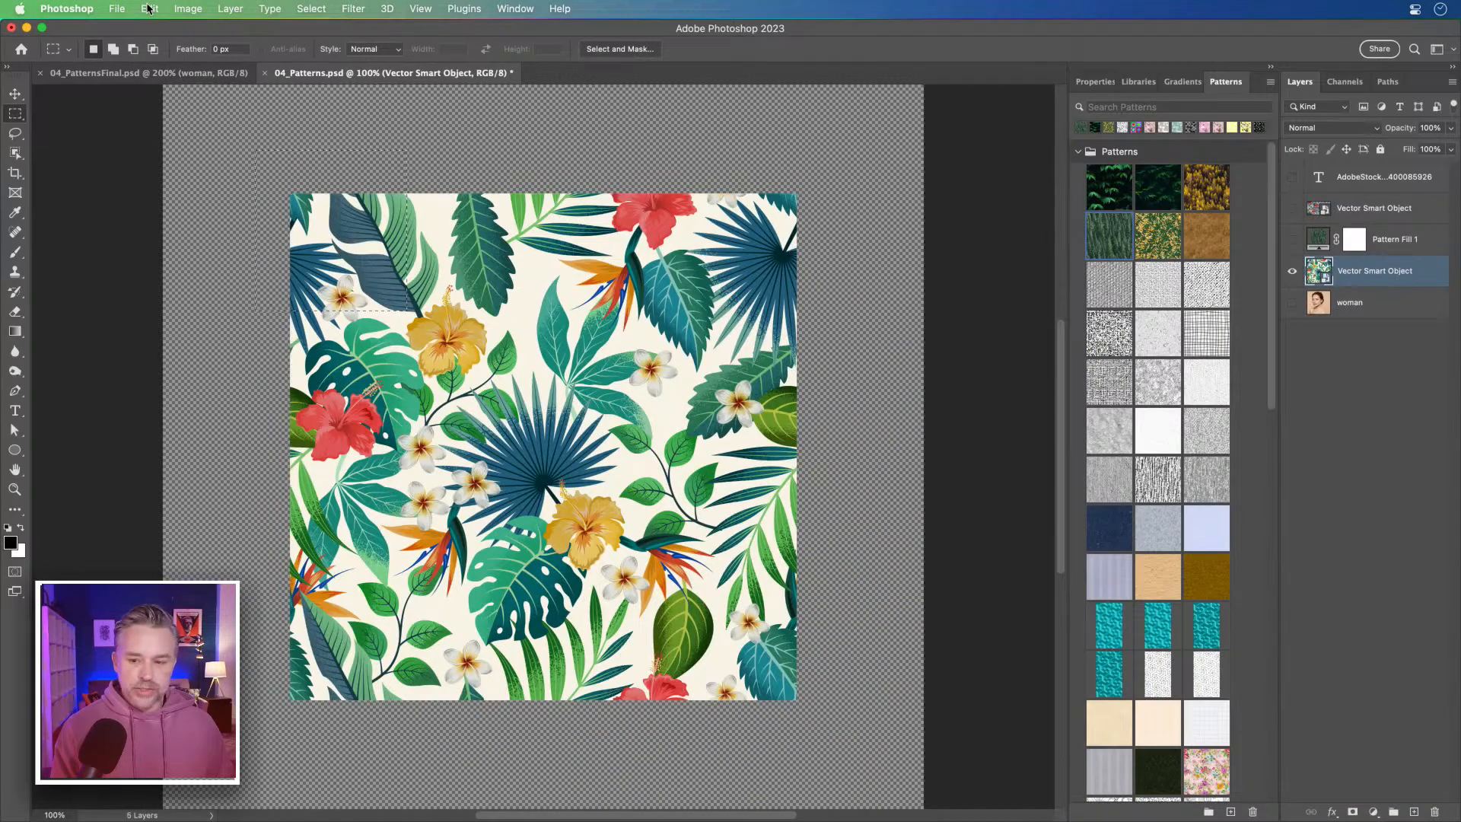
{"action": "left_click", "coordinate": [150, 9]}
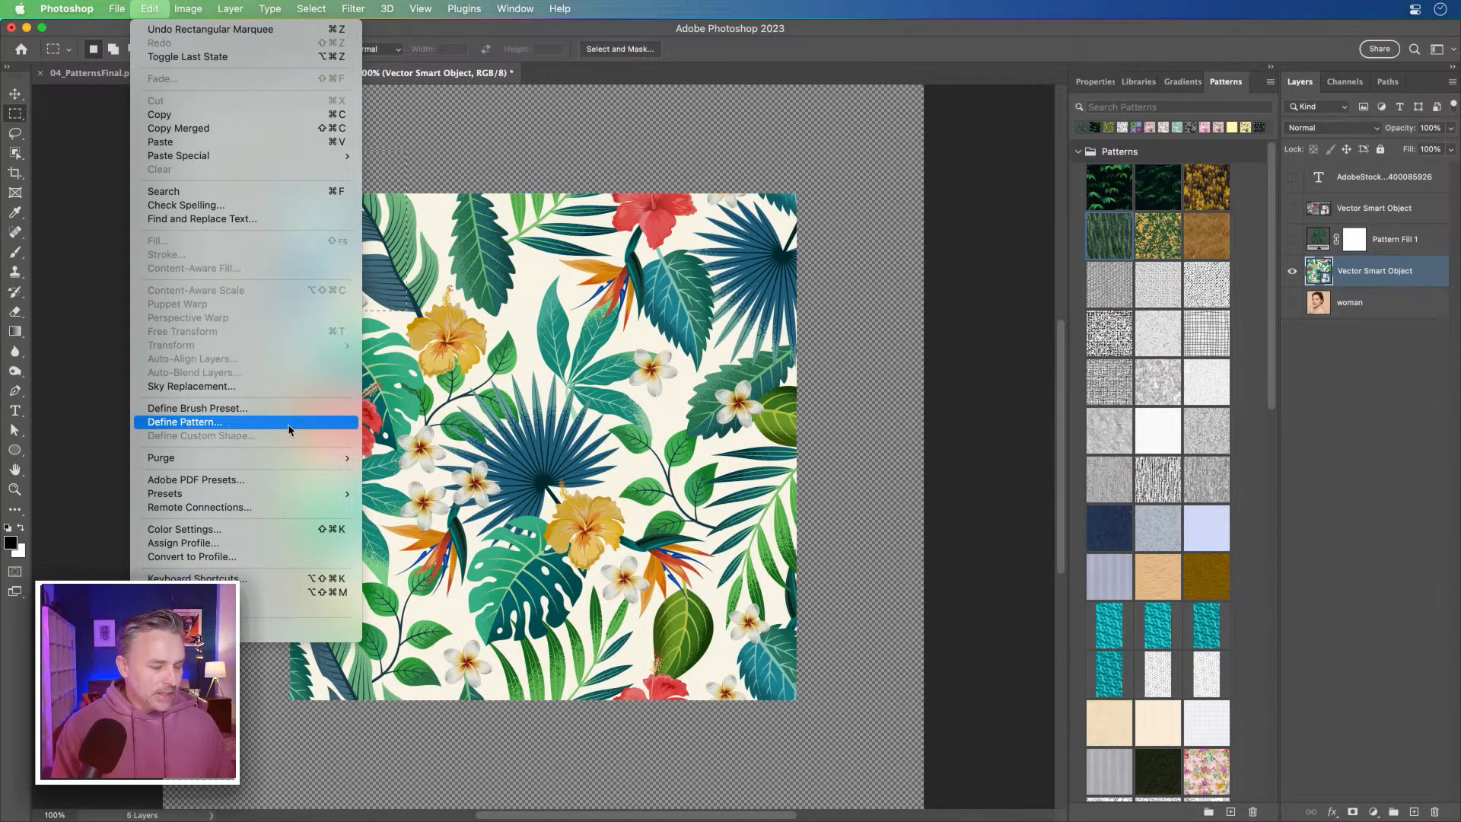
{"action": "left_click", "coordinate": [731, 448]}
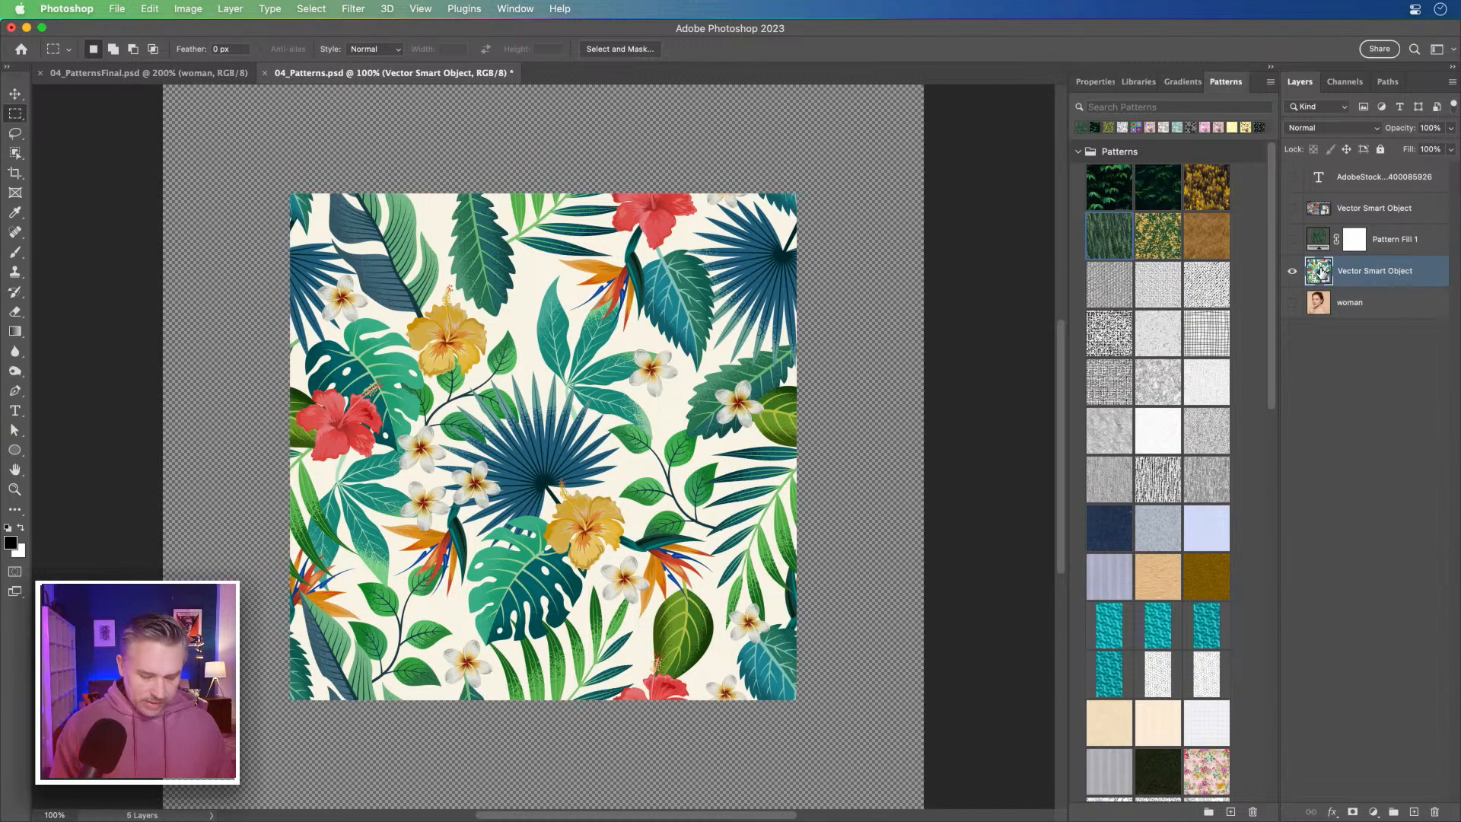
Load the tropical leaf layer's outline as a selection and look at the editing commands for it.
{"action": "left_click", "coordinate": [1321, 272], "text": "super"}
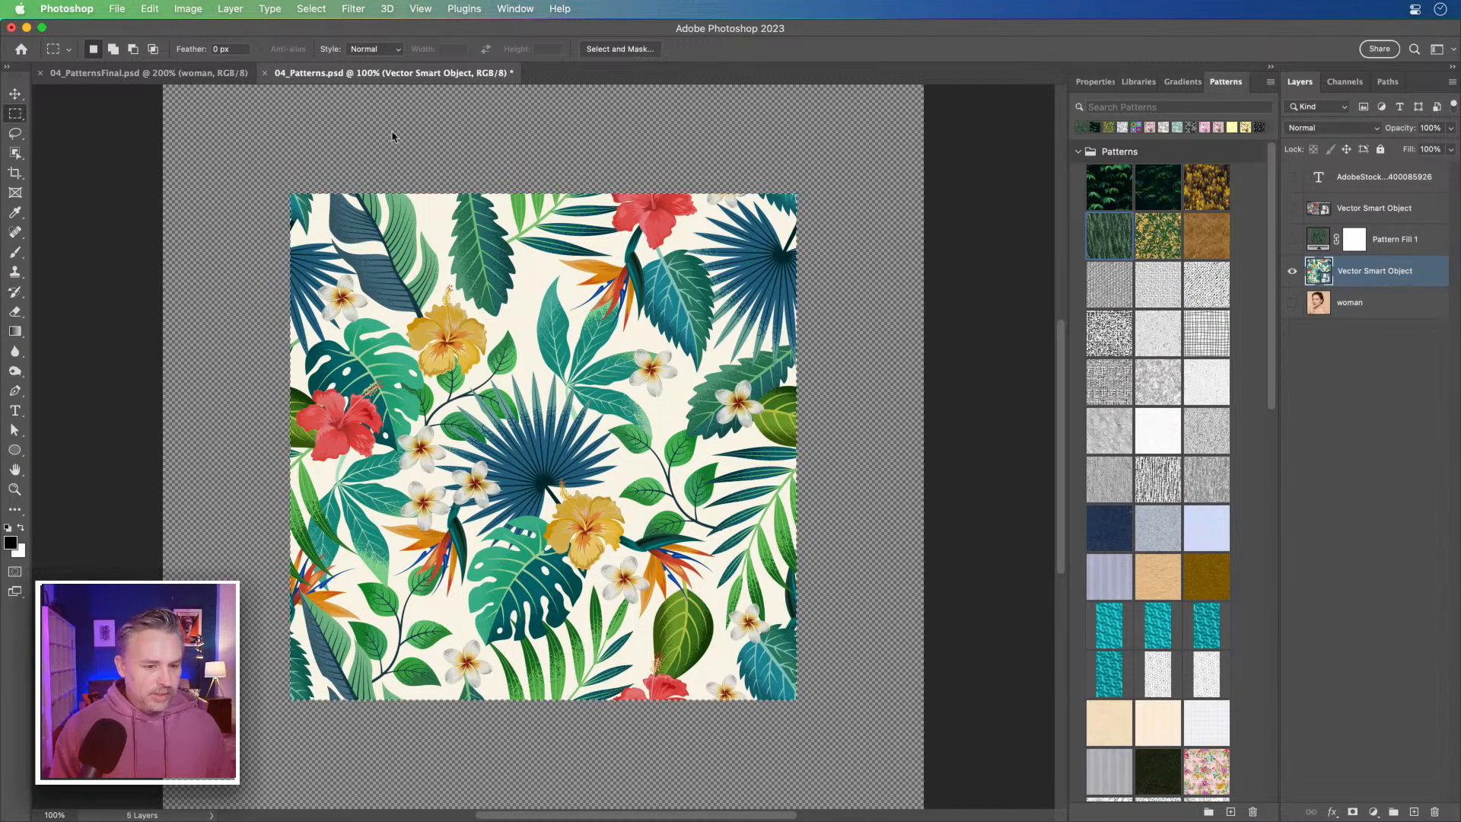
{"action": "left_click", "coordinate": [139, 9]}
{"action": "left_click", "coordinate": [139, 9]}
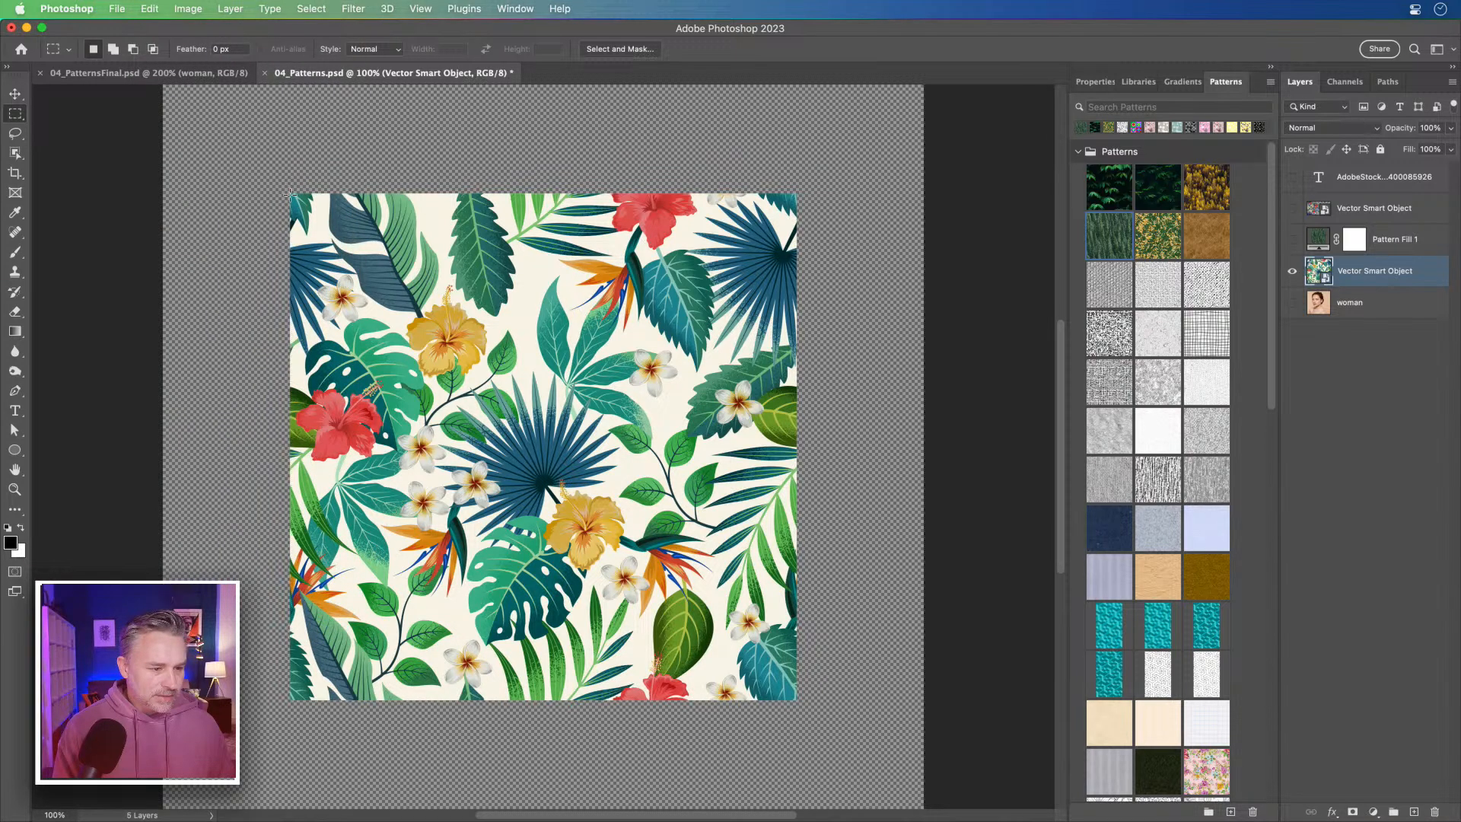
{"action": "key", "text": "super+t"}
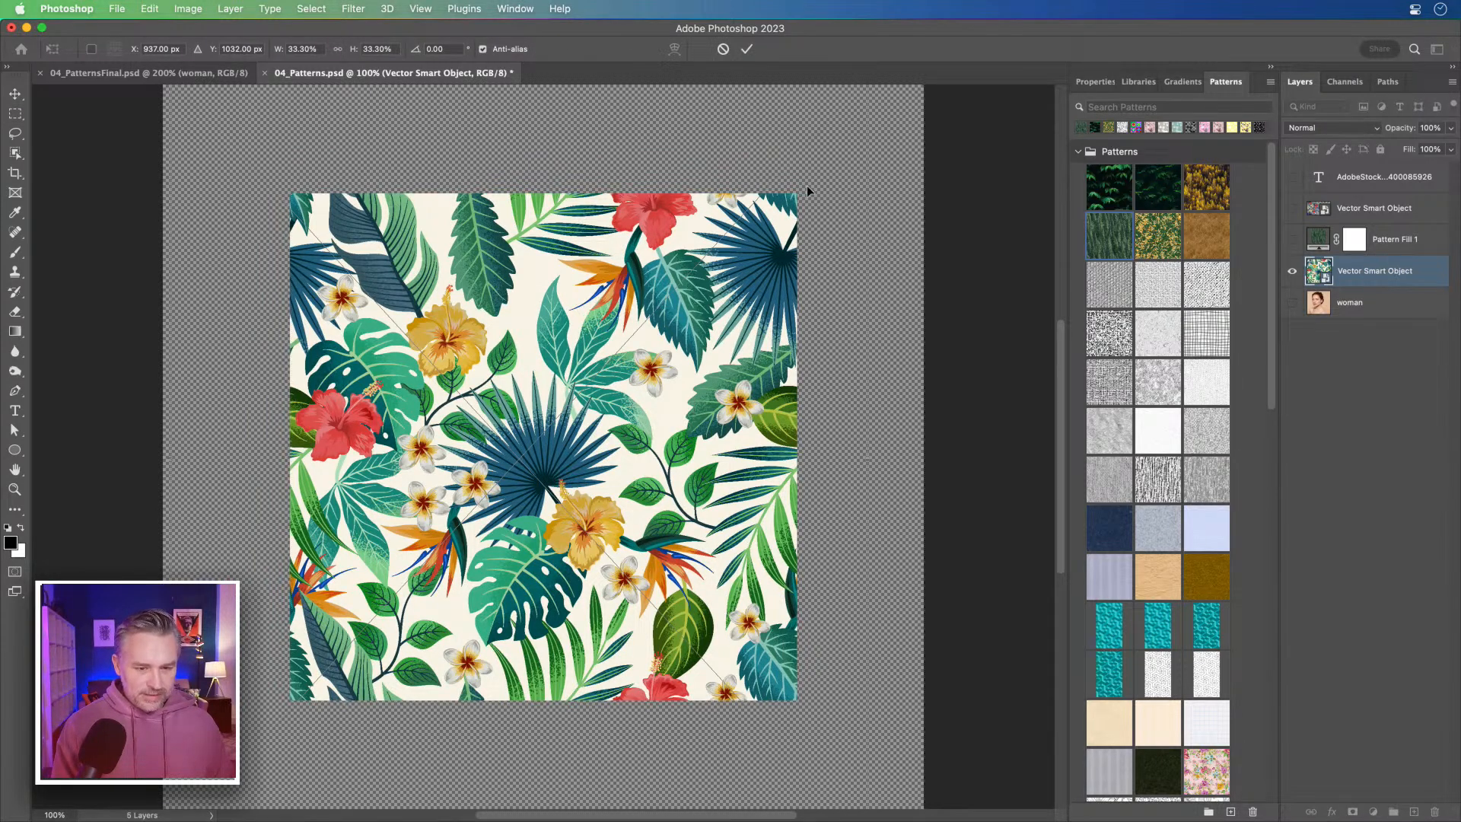
{"action": "left_click", "coordinate": [1095, 83]}
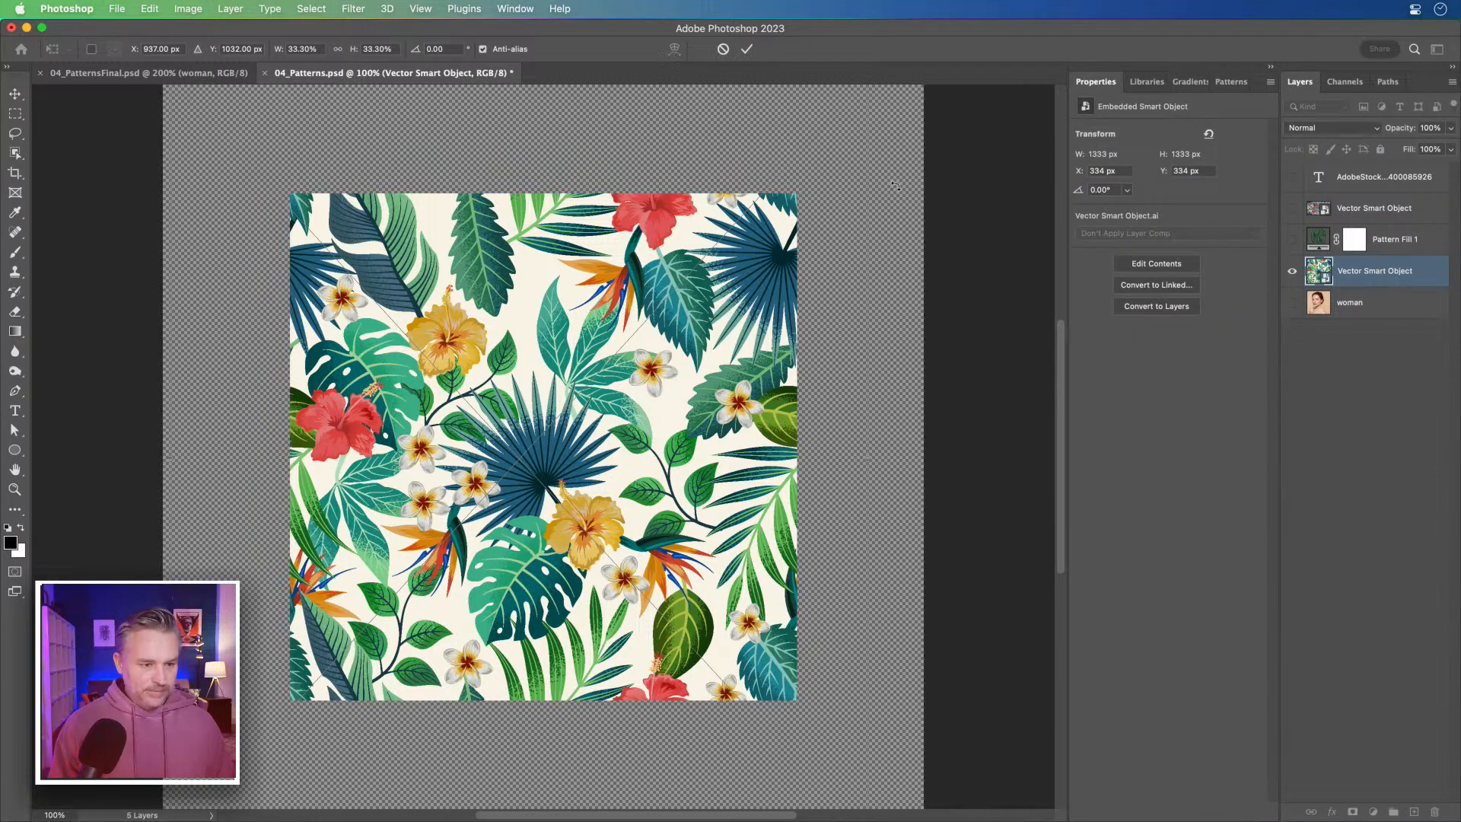
{"action": "left_click", "coordinate": [292, 50]}
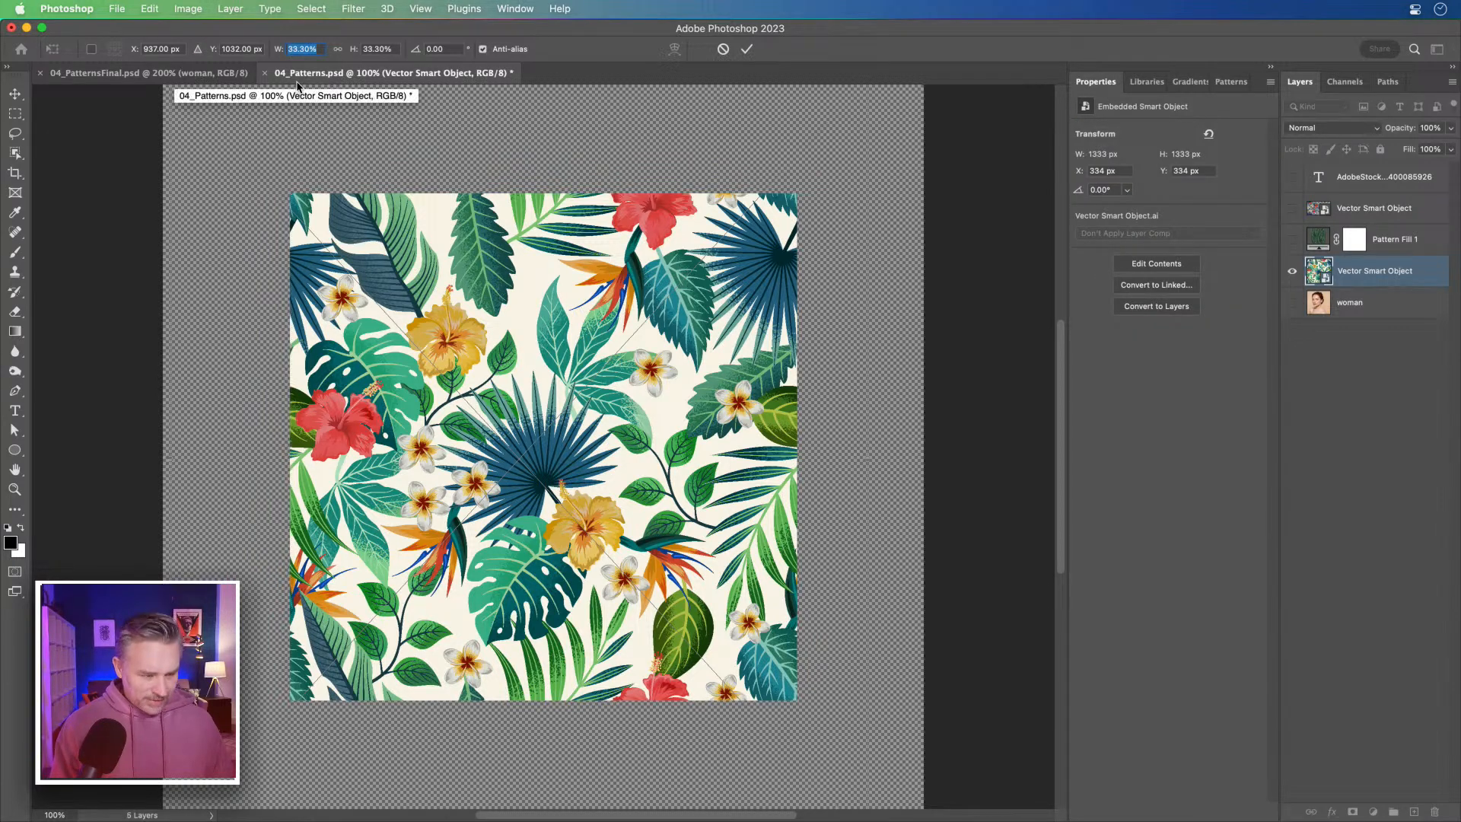
{"action": "type", "text": "0"}
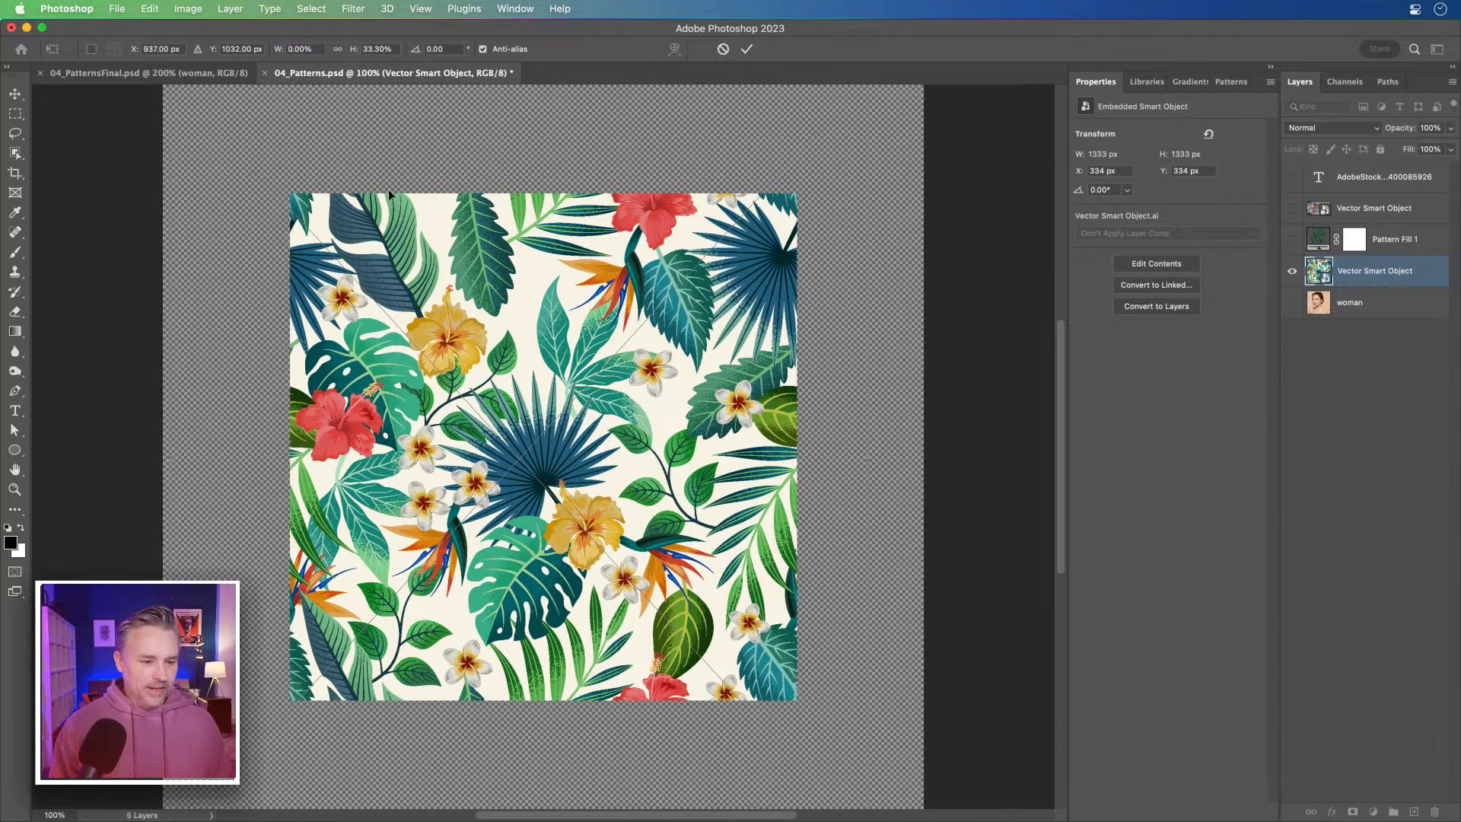
{"action": "key", "text": "Escape"}
{"action": "key", "text": "m"}
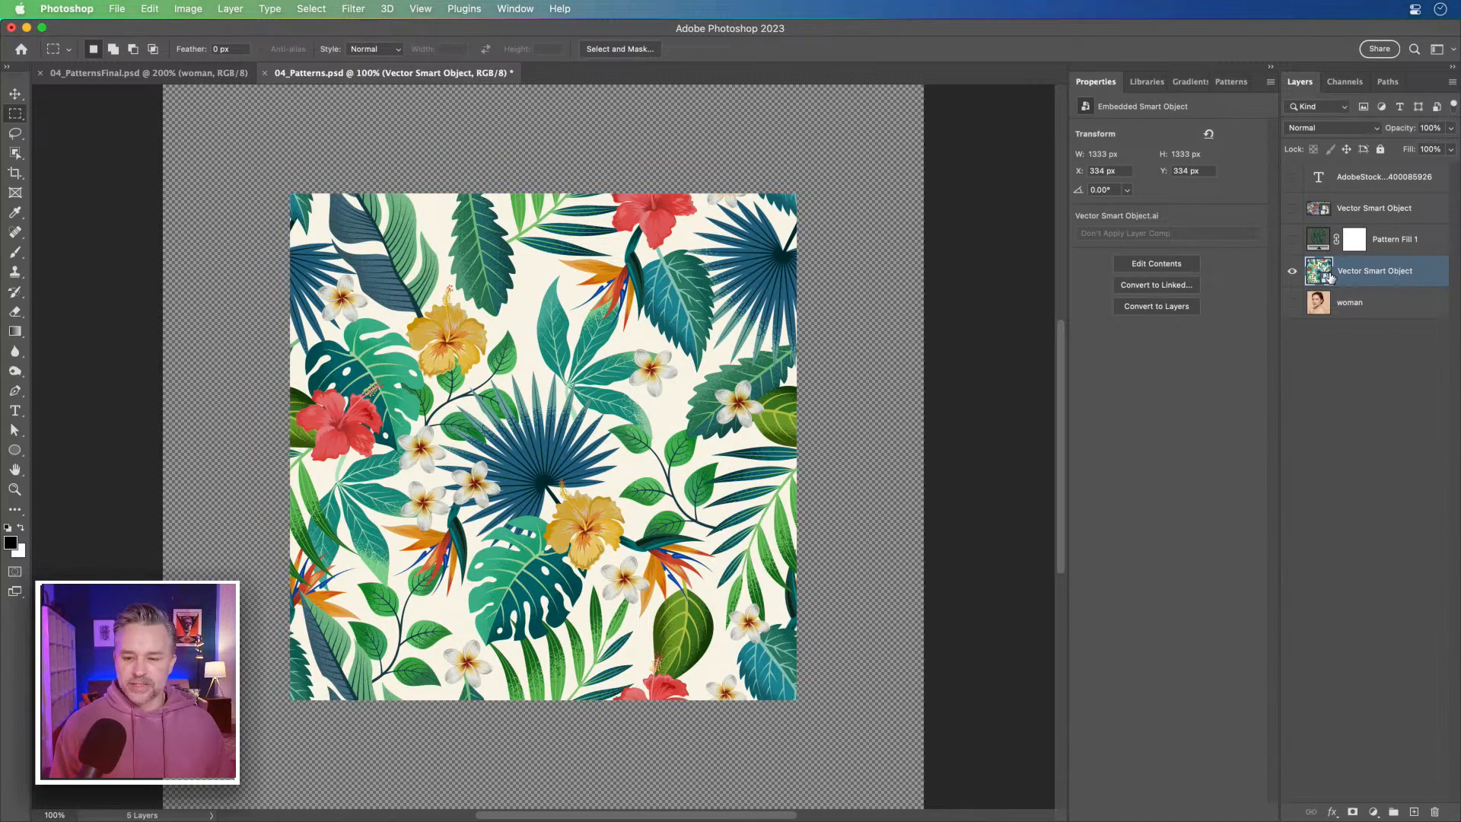
Scale the tropical leaf layer down proportionally to about 22.19%, roughly 889 px wide, and move it toward the canvas's upper left.
{"action": "left_click", "coordinate": [1292, 271]}
{"action": "left_click", "coordinate": [1292, 271]}
{"action": "key", "text": "super+minus"}
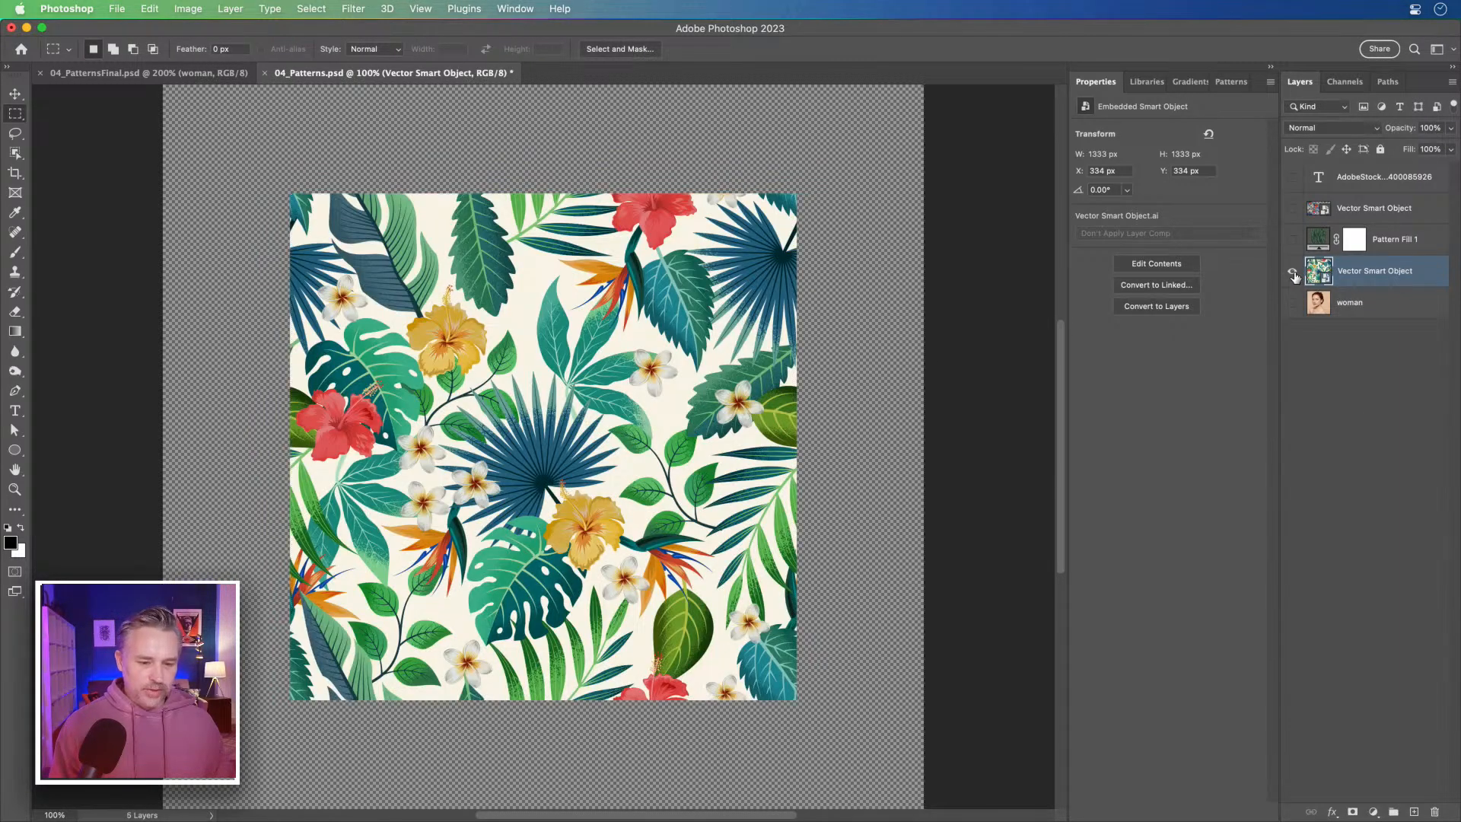
{"action": "key", "text": "super+t"}
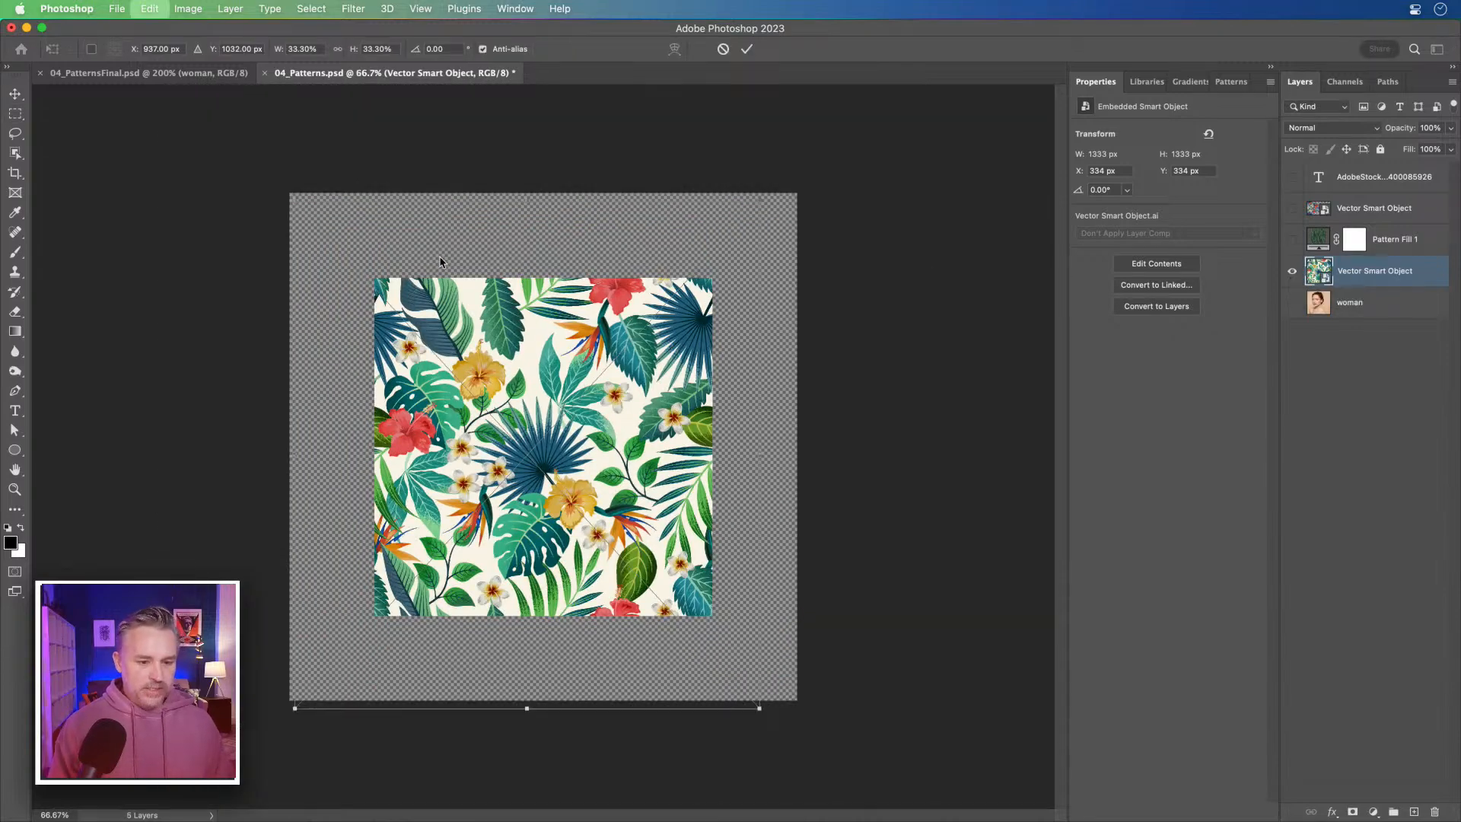
{"action": "left_click_drag", "start_coordinate": [759, 708], "coordinate": [608, 468]}
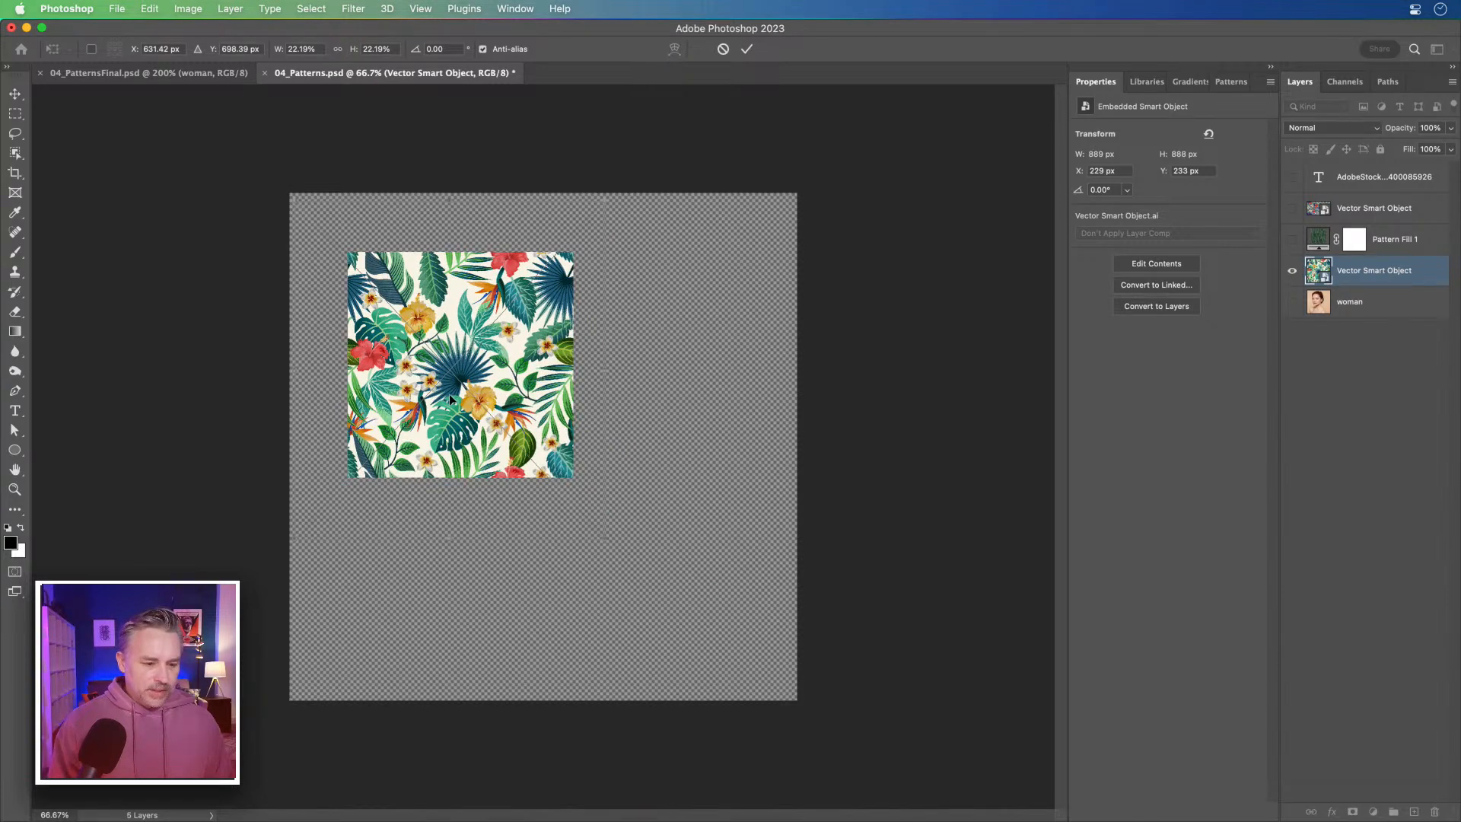
{"action": "key", "text": "Return"}
Load the scaled tropical artwork's outline as a selection and check whether Define Pattern is available.
{"action": "key", "text": "super+plus"}
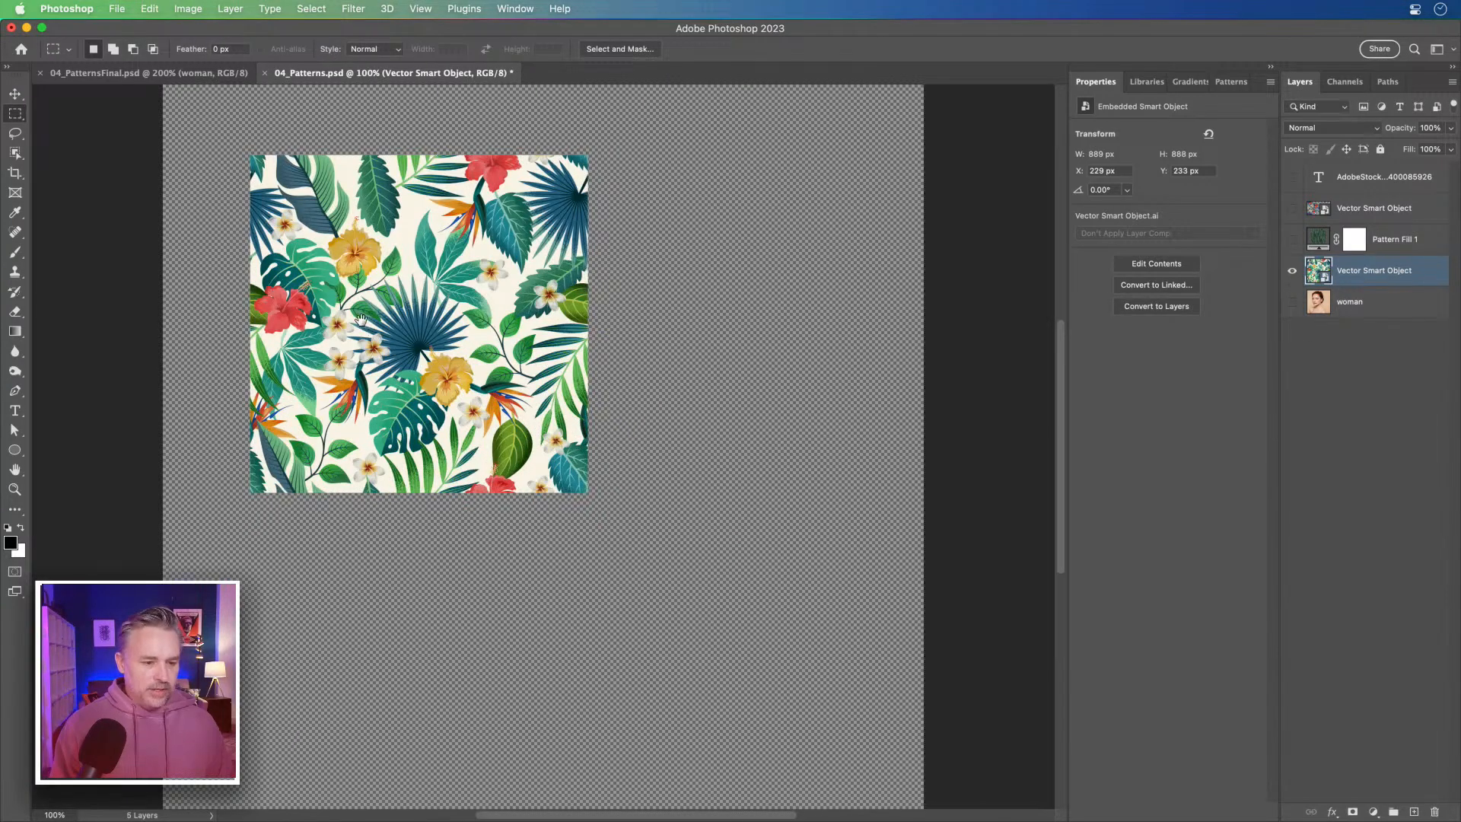
{"action": "scroll", "coordinate": [505, 363], "scroll_direction": "left", "scroll_amount": 3}
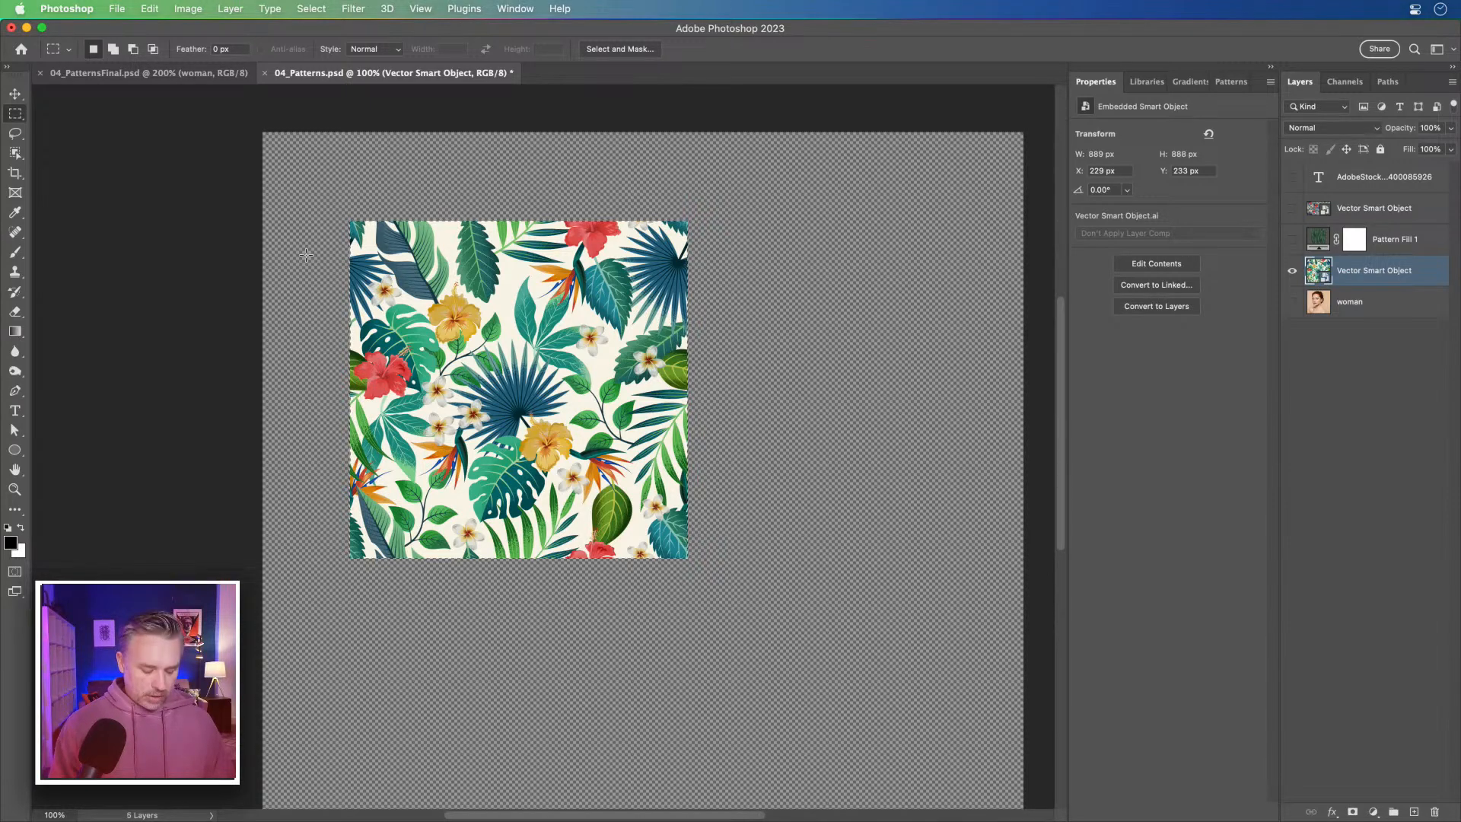
{"action": "key", "text": "super+plus"}
{"action": "left_click_drag", "start_coordinate": [258, 323], "coordinate": [319, 439]}
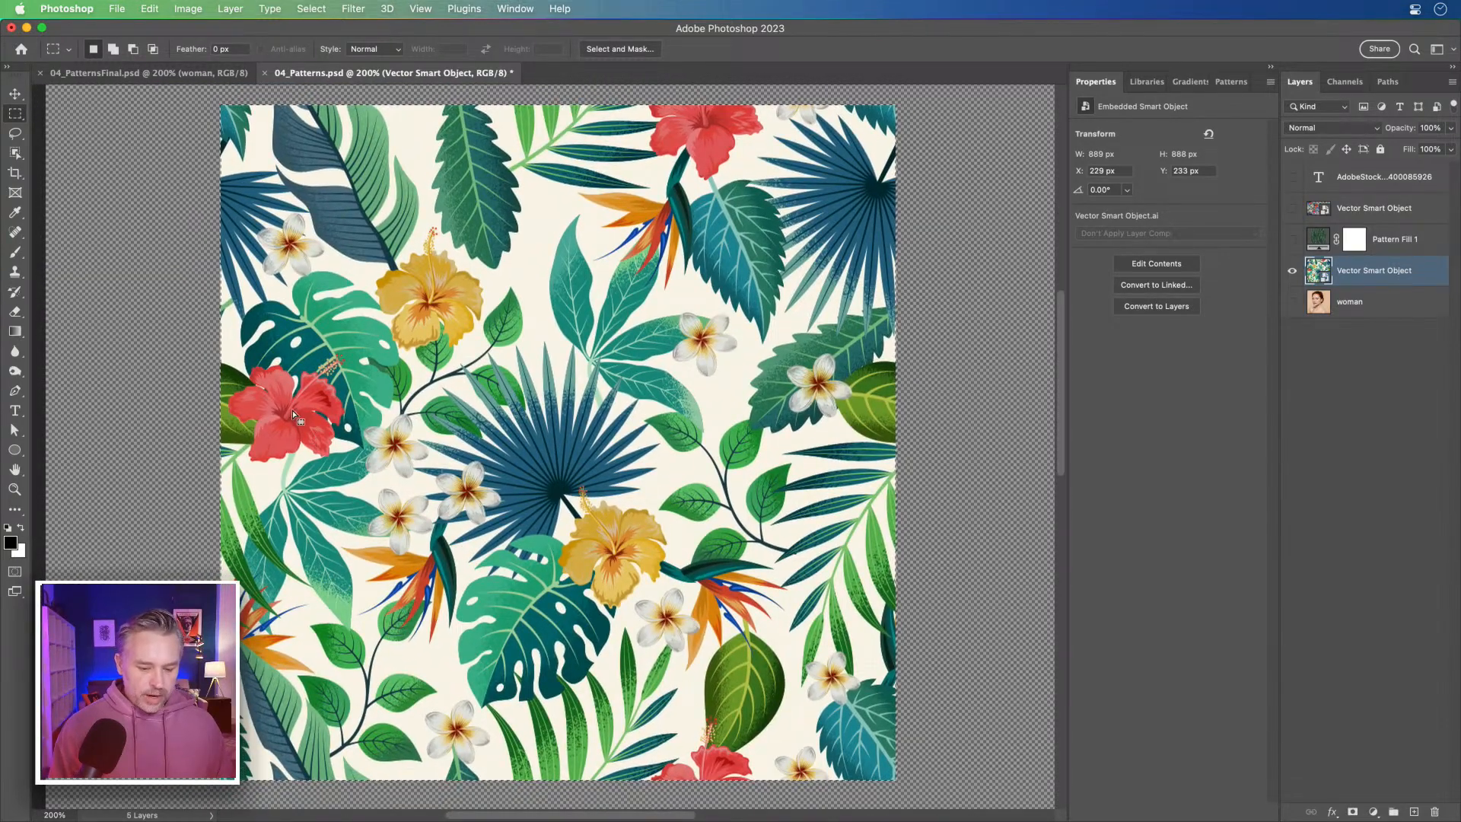
{"action": "left_click", "coordinate": [146, 9]}
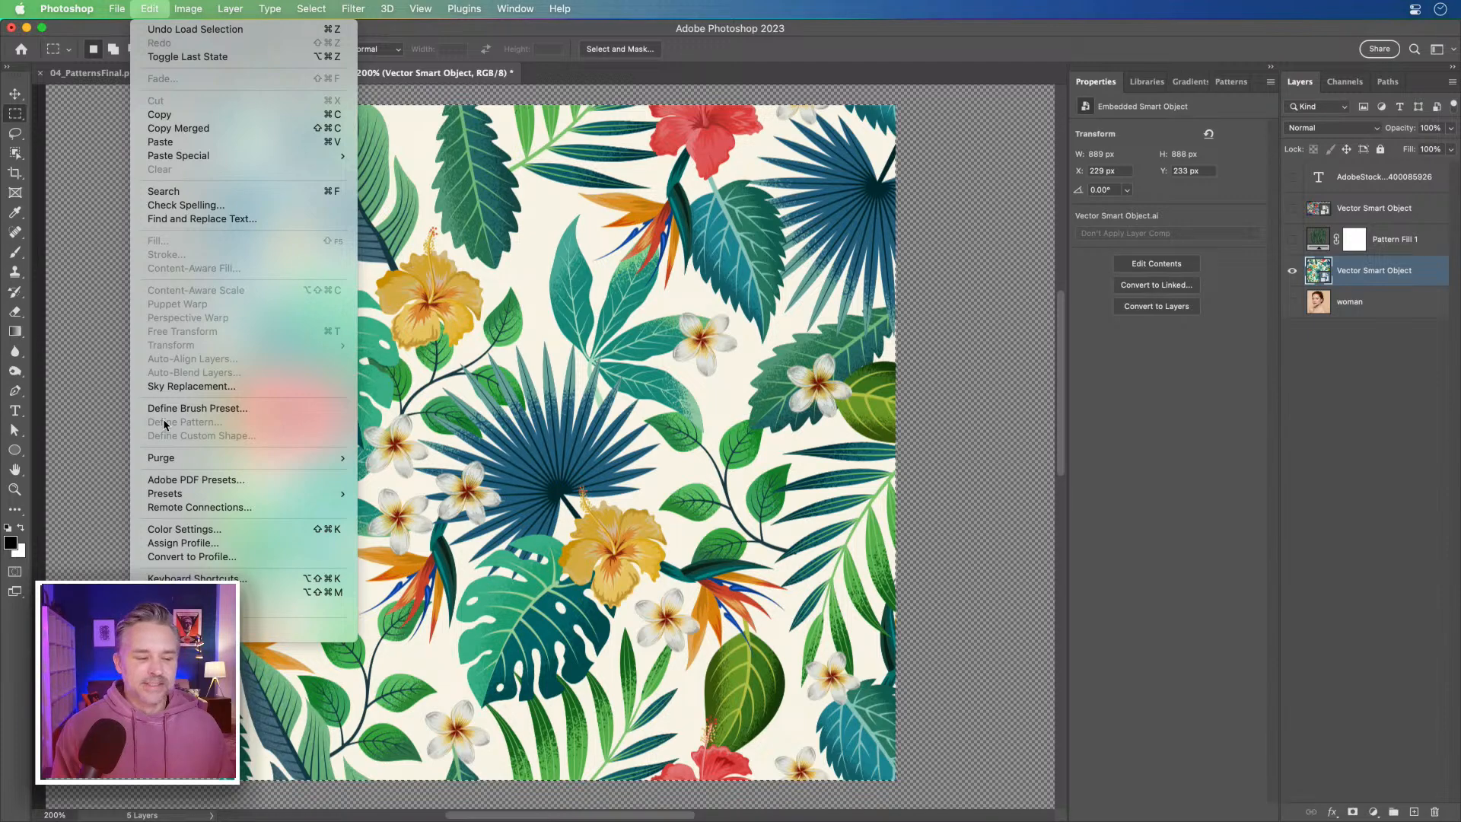
{"action": "left_click", "coordinate": [653, 431]}
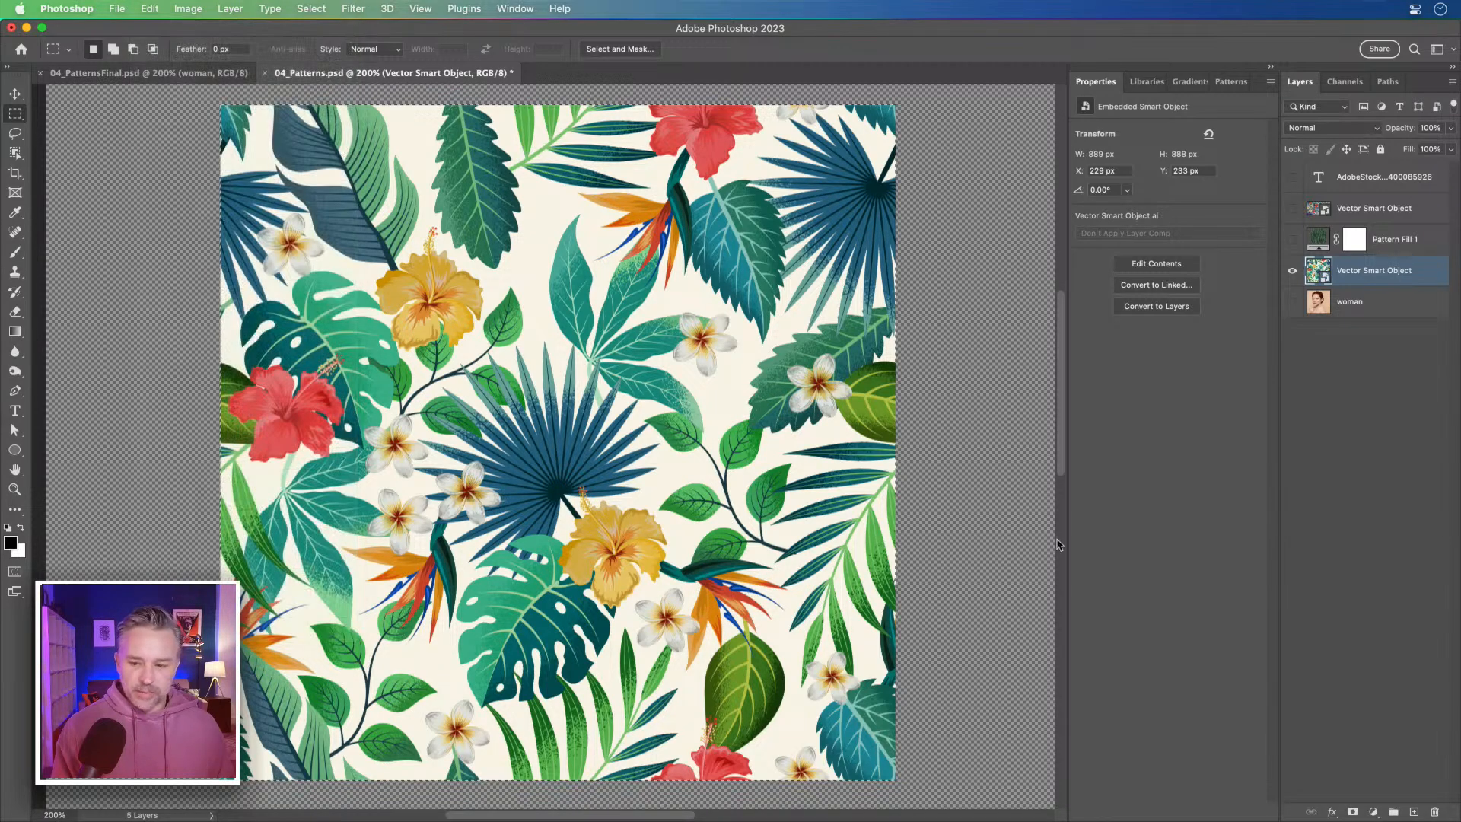
Add a new empty layer above the tropical leaf layer and check Define Pattern again.
{"action": "left_click", "coordinate": [1412, 812]}
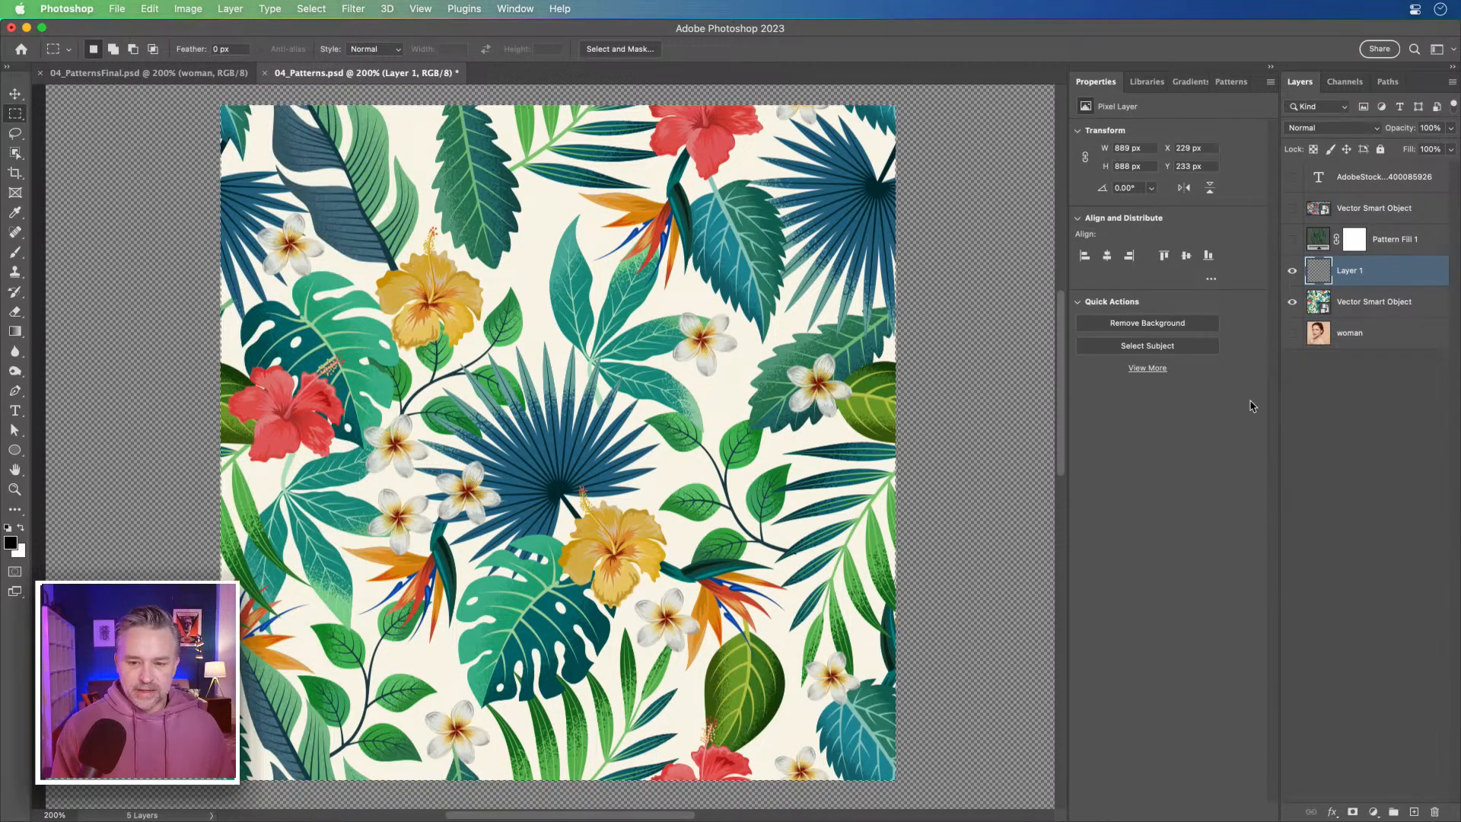
{"action": "left_click", "coordinate": [147, 8]}
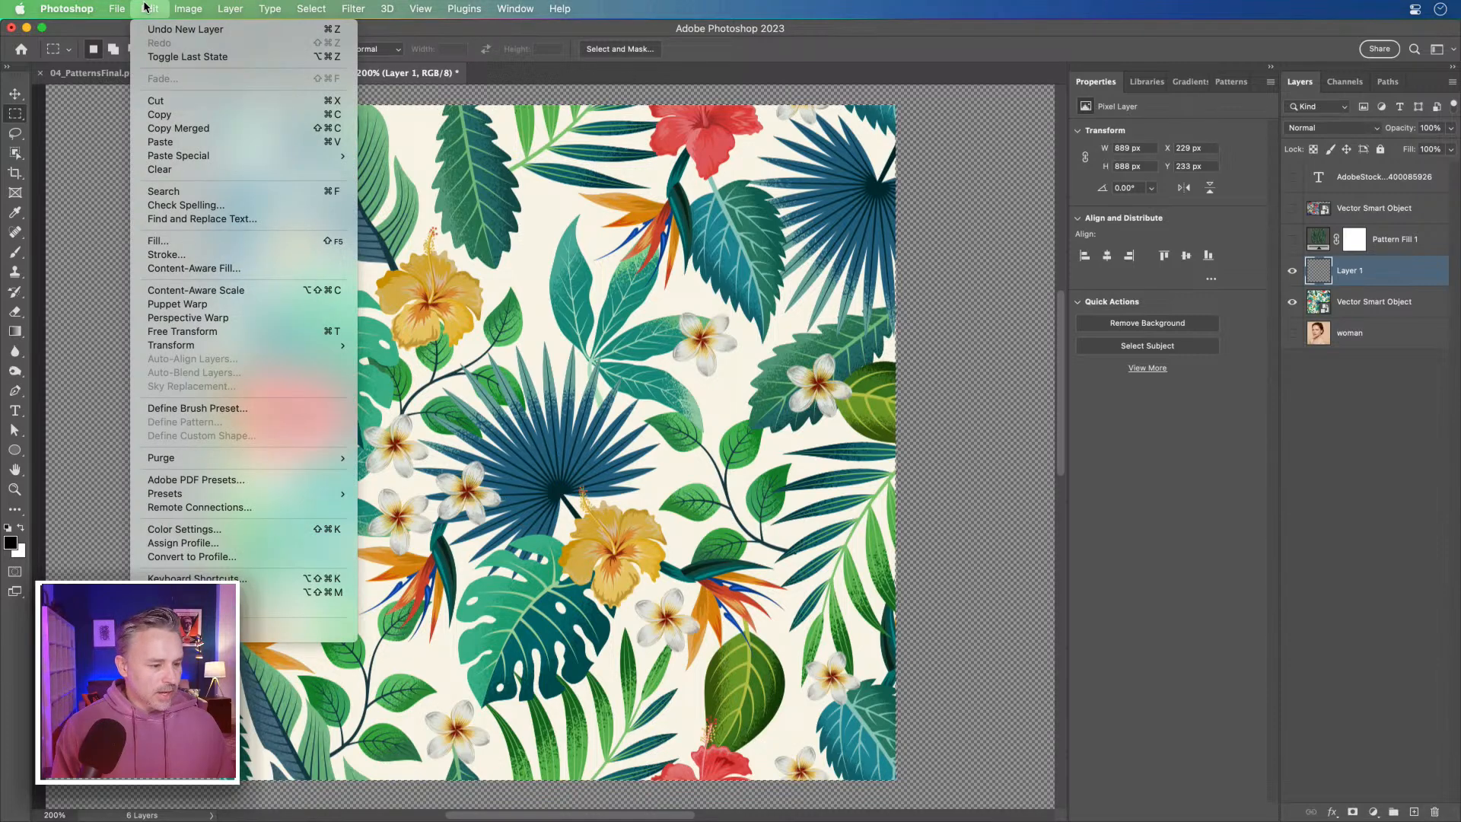
{"action": "left_click", "coordinate": [759, 439]}
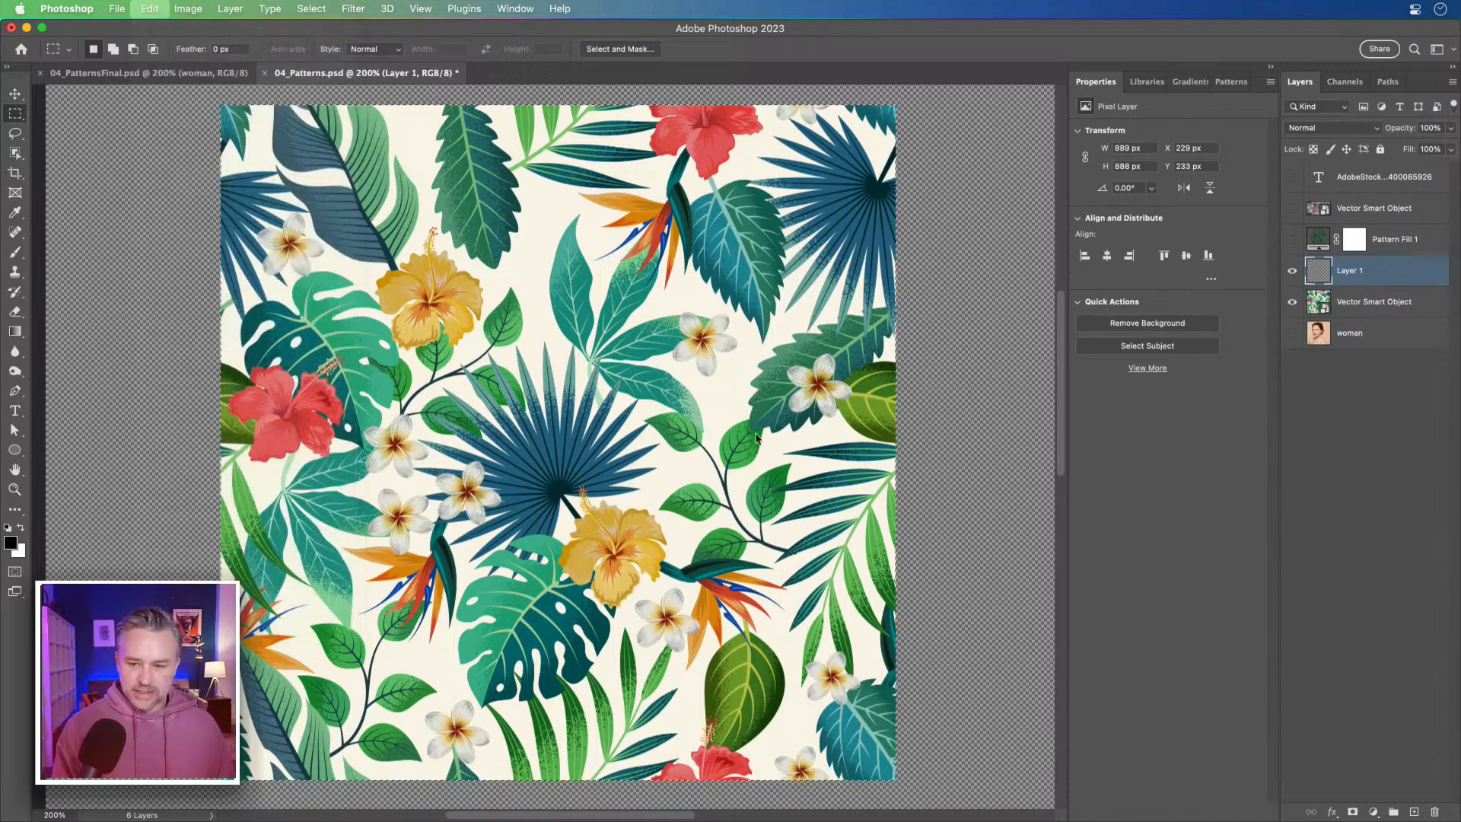
Stamp the visible tropical artwork onto a new pixel layer, and hide the empty layer and the original vector smart object.
{"action": "left_click", "coordinate": [1362, 304]}
{"action": "key", "text": "super+alt+shift+e"}
{"action": "left_click", "coordinate": [1291, 271]}
{"action": "left_click", "coordinate": [1293, 333]}
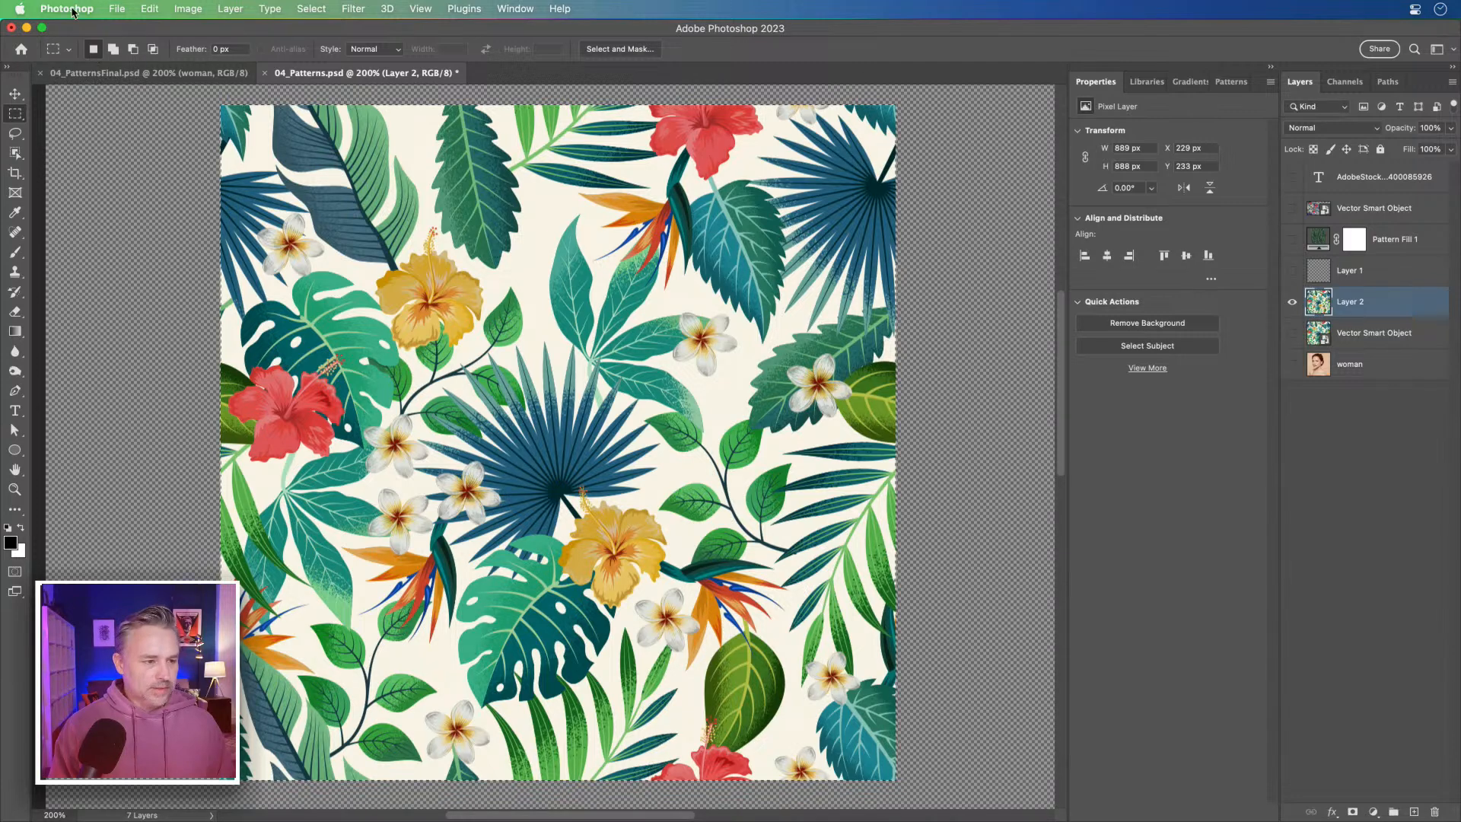
Check whether Define Pattern is available with the loaded outline selection on the stamped layer, and deselect.
{"action": "left_click", "coordinate": [149, 8]}
{"action": "left_click", "coordinate": [148, 7]}
{"action": "key", "text": "super+d"}
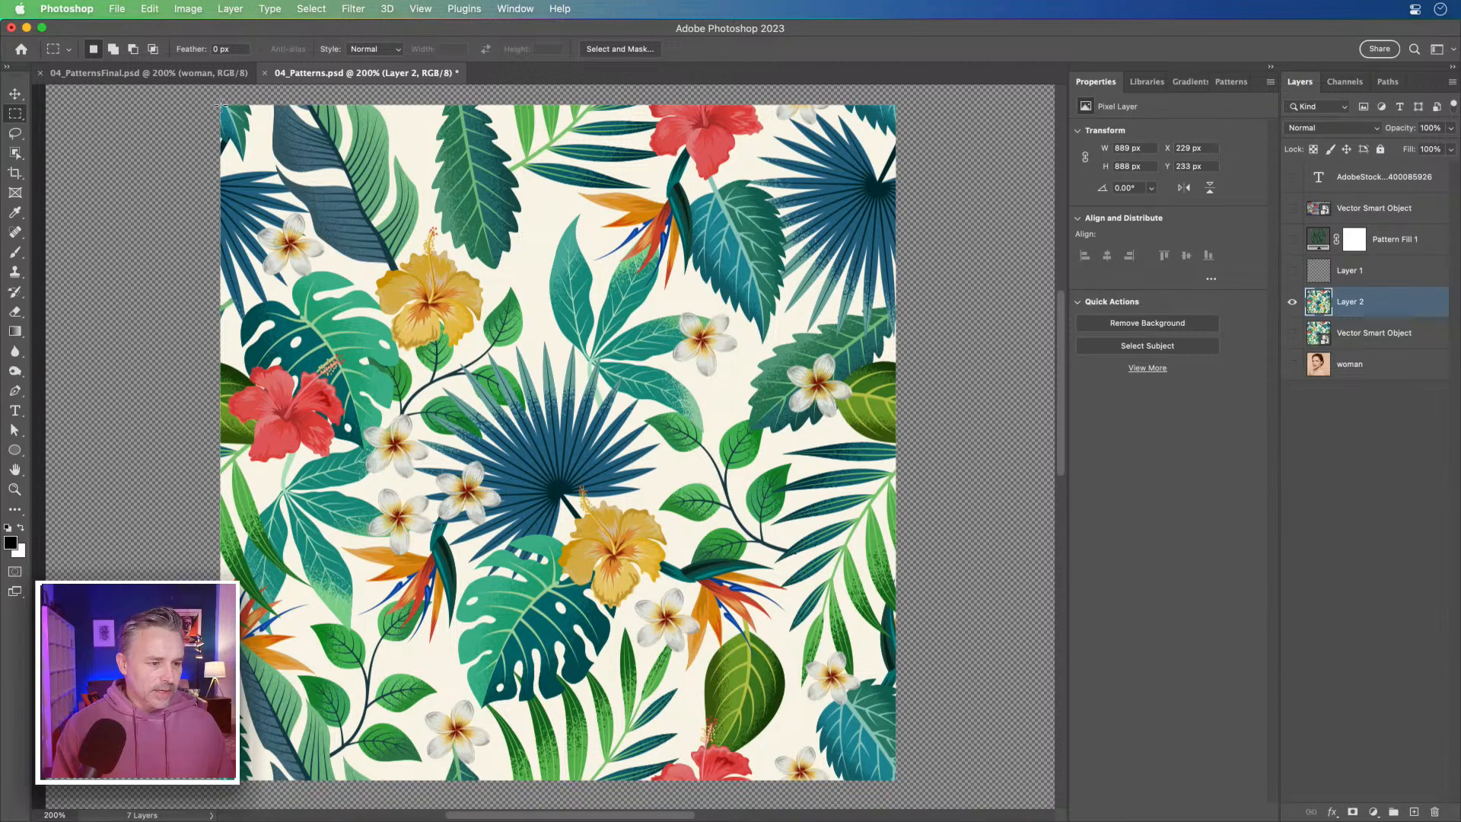
Try Define Pattern with a rectangular selection of about 187 × 232 px across the stamped artwork's edge, and cancel it.
{"action": "left_click_drag", "start_coordinate": [220, 105], "coordinate": [702, 632]}
{"action": "left_click_drag", "start_coordinate": [867, 538], "coordinate": [869, 535]}
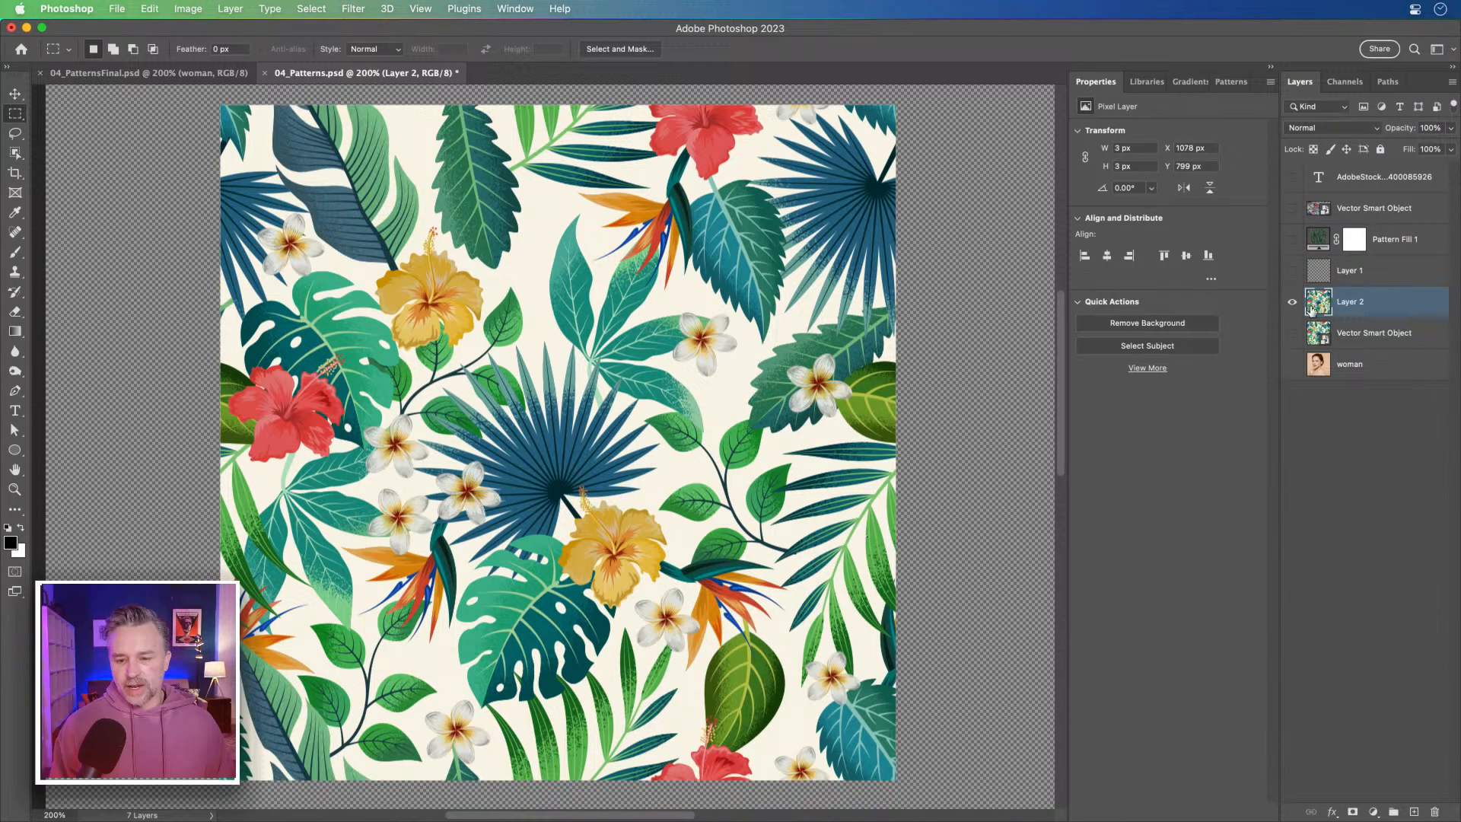
{"action": "left_click", "coordinate": [149, 9]}
{"action": "left_click", "coordinate": [159, 211]}
{"action": "left_click_drag", "start_coordinate": [160, 210], "coordinate": [297, 390]}
{"action": "left_click", "coordinate": [149, 8]}
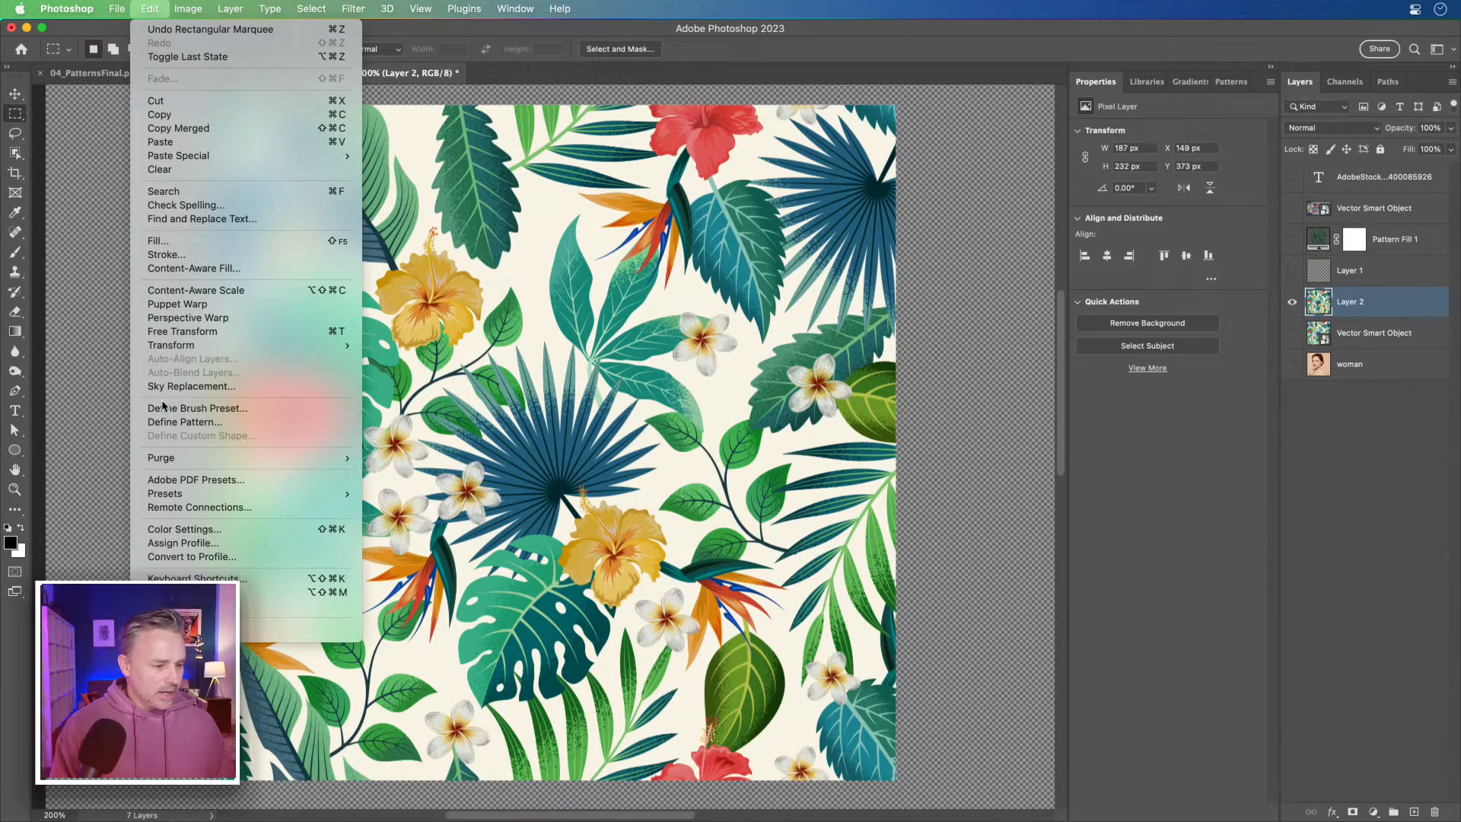
{"action": "left_click", "coordinate": [162, 427]}
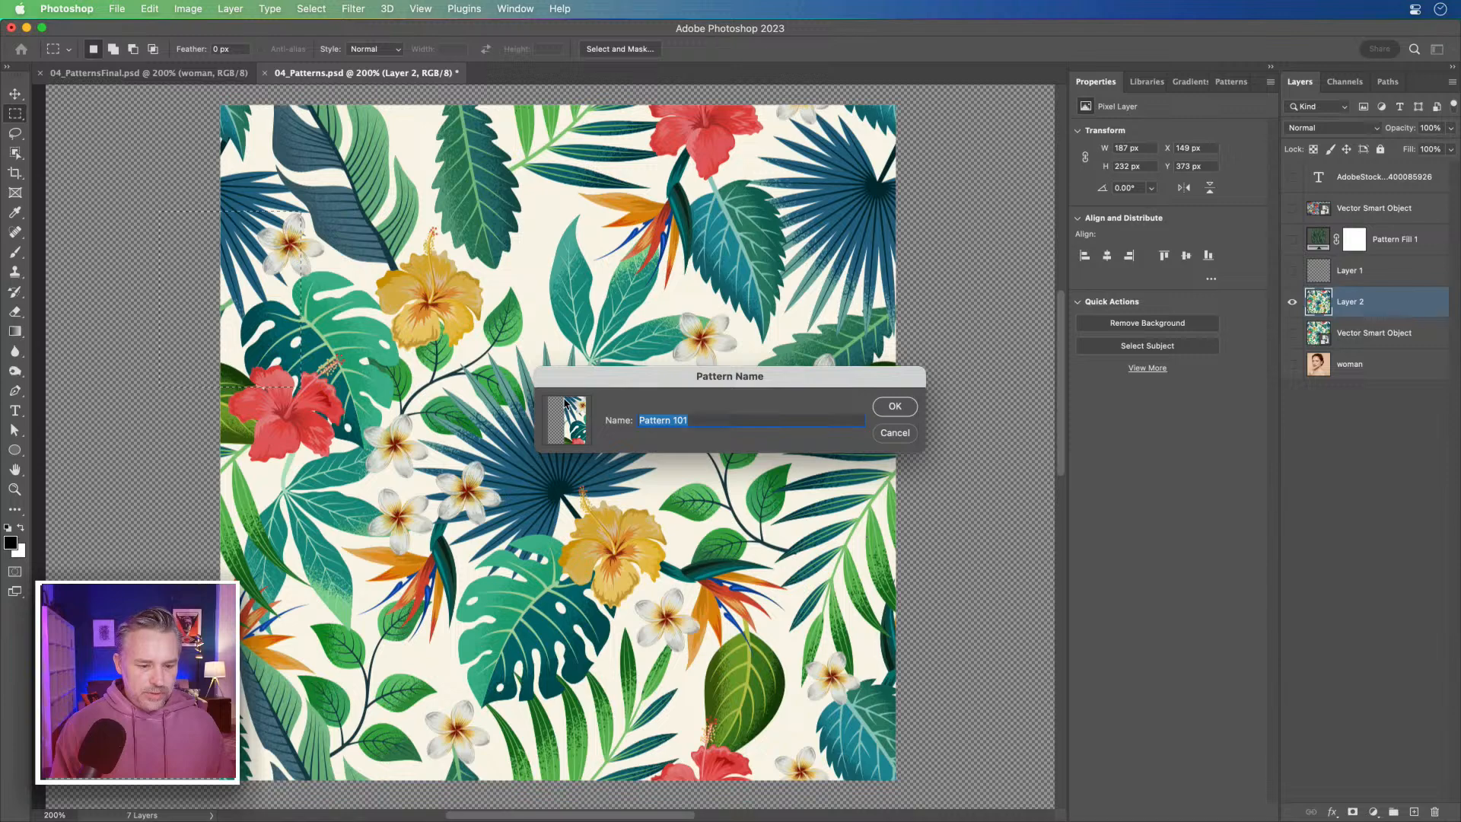
{"action": "left_click", "coordinate": [887, 434]}
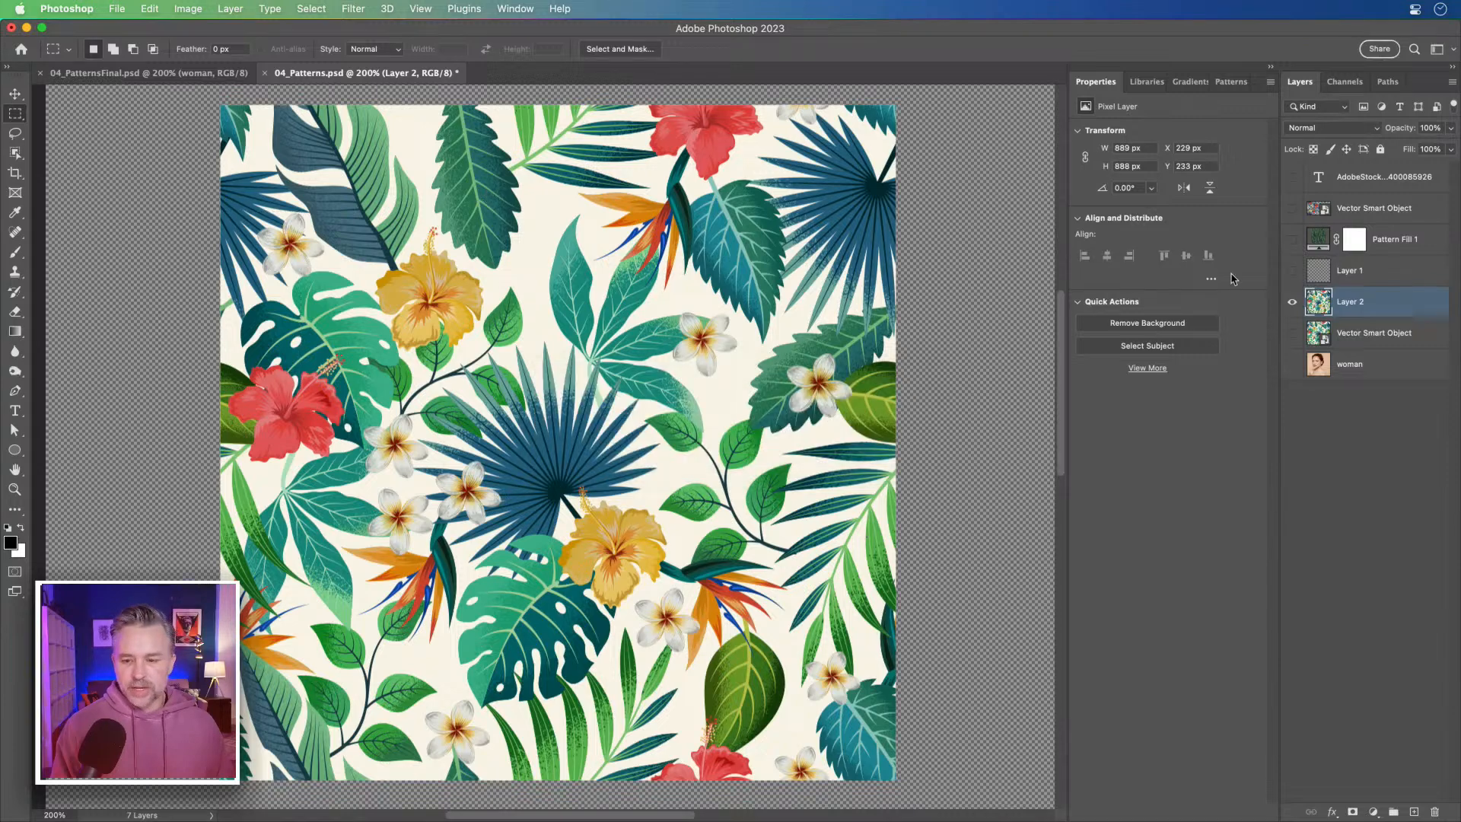
Hide the stamped layer, show the tropical vector smart object, and copy its outlined content to a new pixel layer.
{"action": "left_click", "coordinate": [1292, 302]}
{"action": "left_click", "coordinate": [1292, 333]}
{"action": "left_click", "coordinate": [1354, 335]}
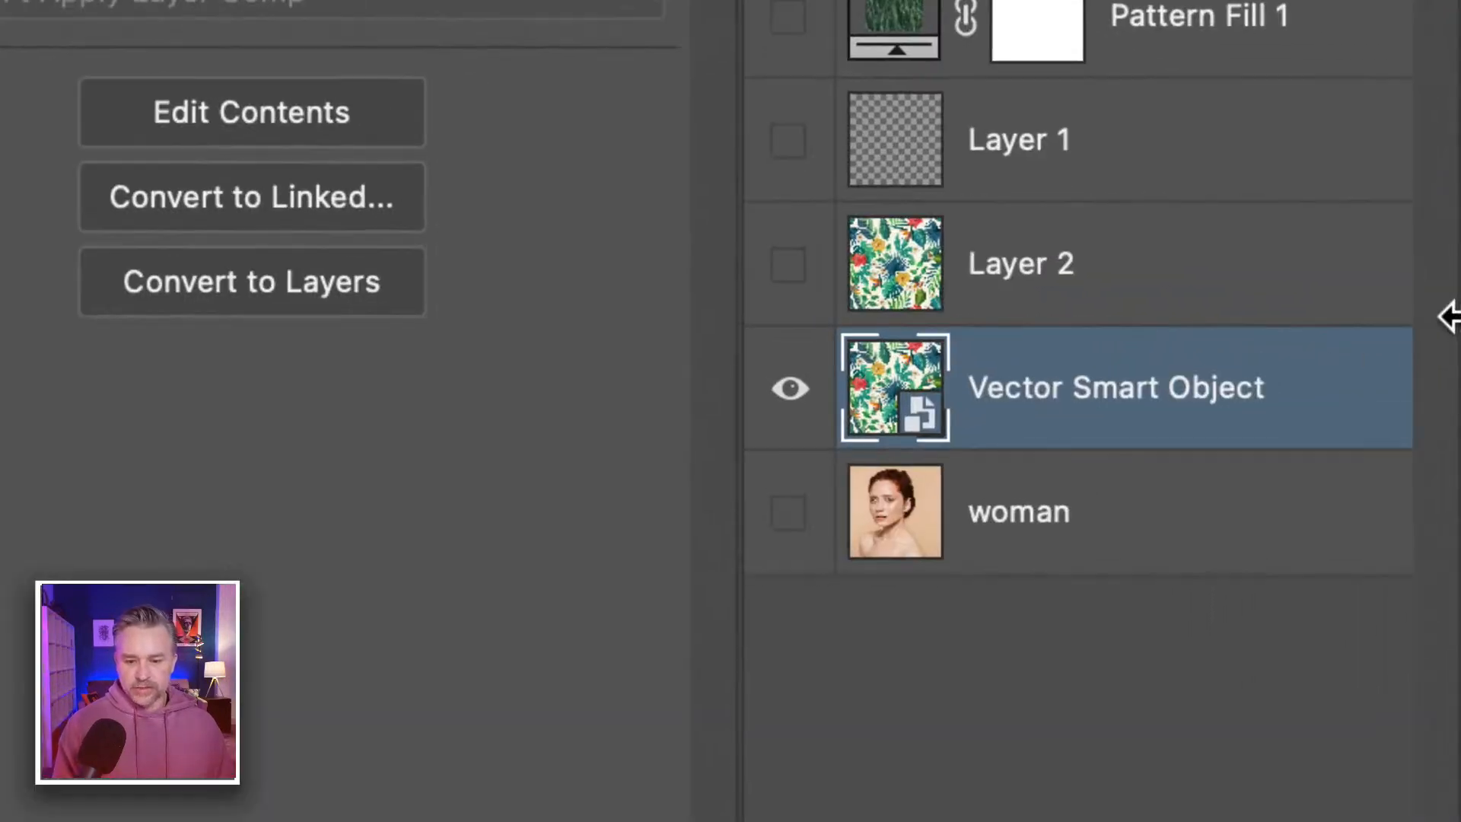
{"action": "left_click_drag", "start_coordinate": [931, 380], "coordinate": [887, 382]}
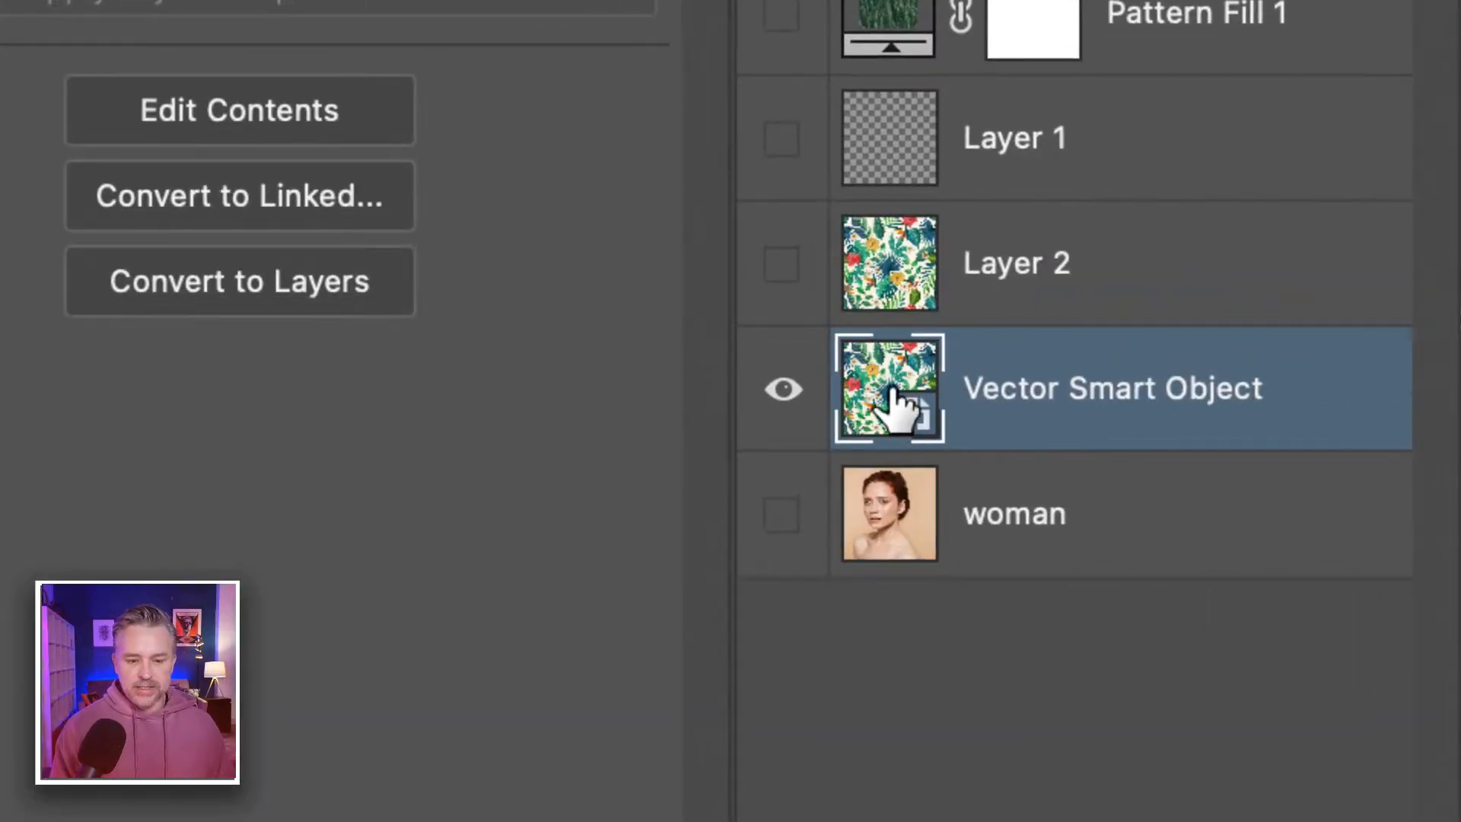
{"action": "left_click", "coordinate": [892, 390], "text": "super"}
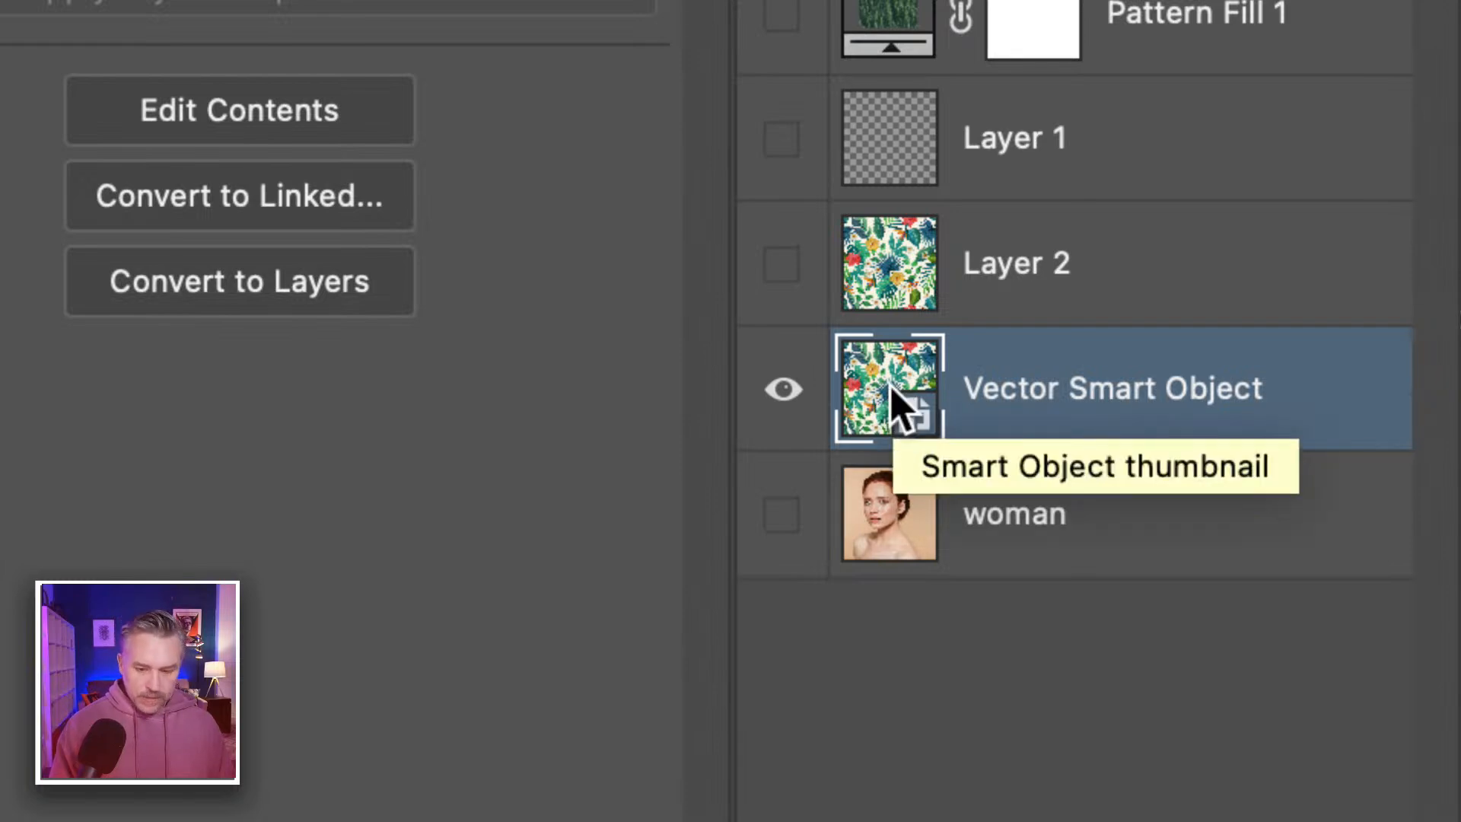
{"action": "key", "text": "super+j"}
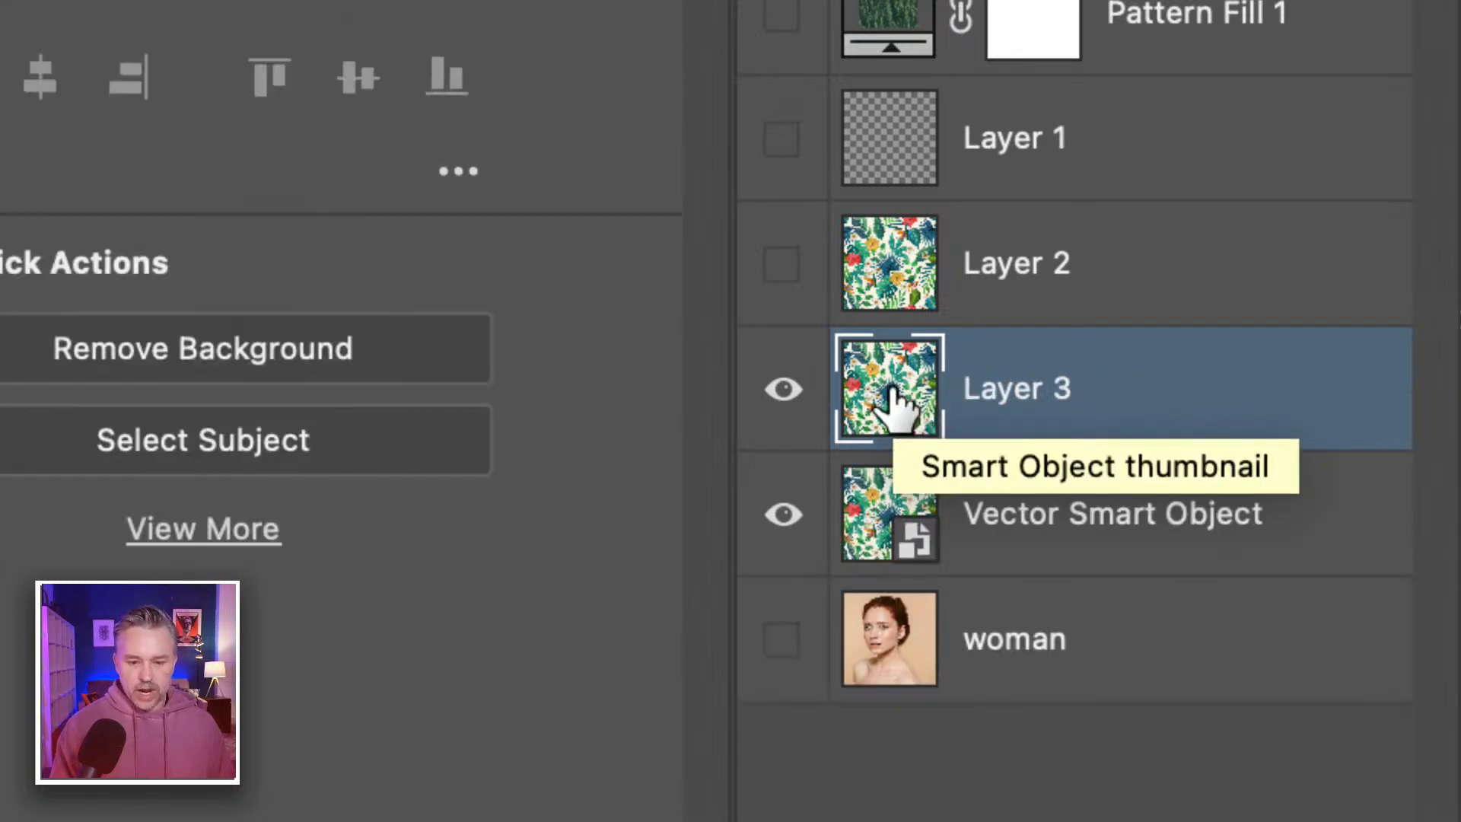
Rename the new pixel layer as pixel pattern and hide the vector smart object beneath it.
{"action": "double_click", "coordinate": [1006, 388]}
{"action": "type", "text": "pixe"}
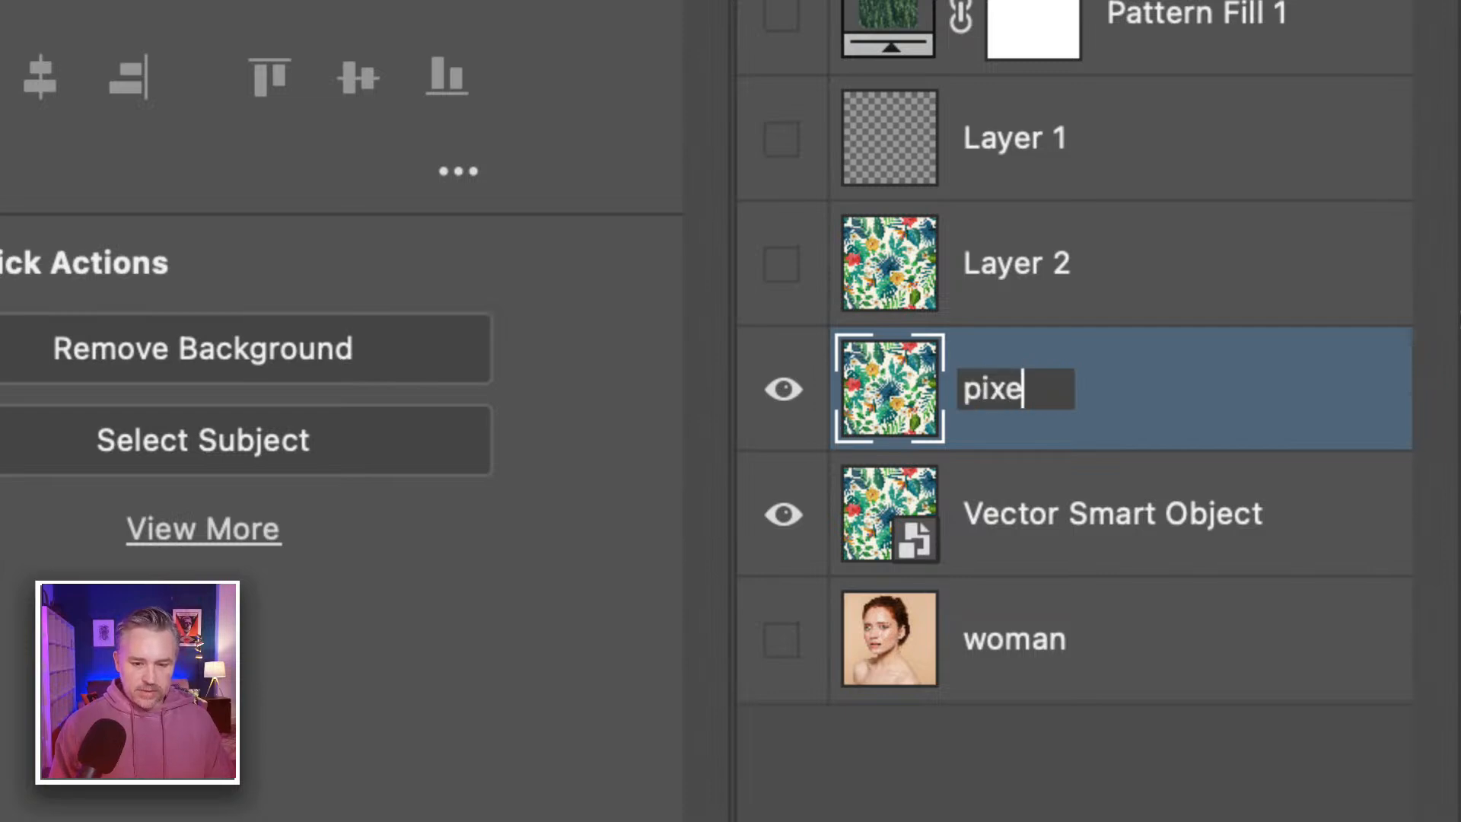
{"action": "type", "text": "l pattern"}
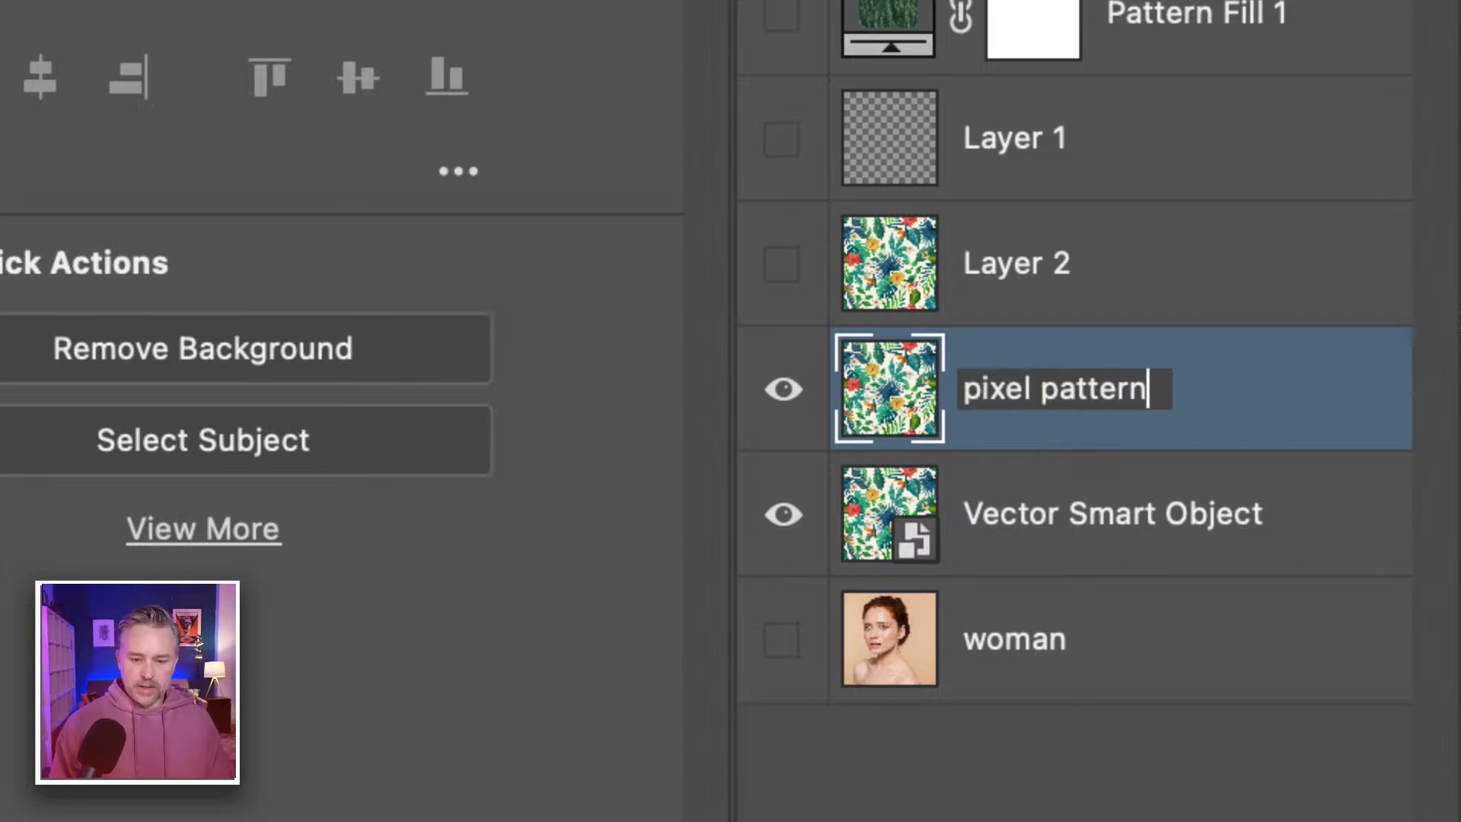
{"action": "key", "text": "Return"}
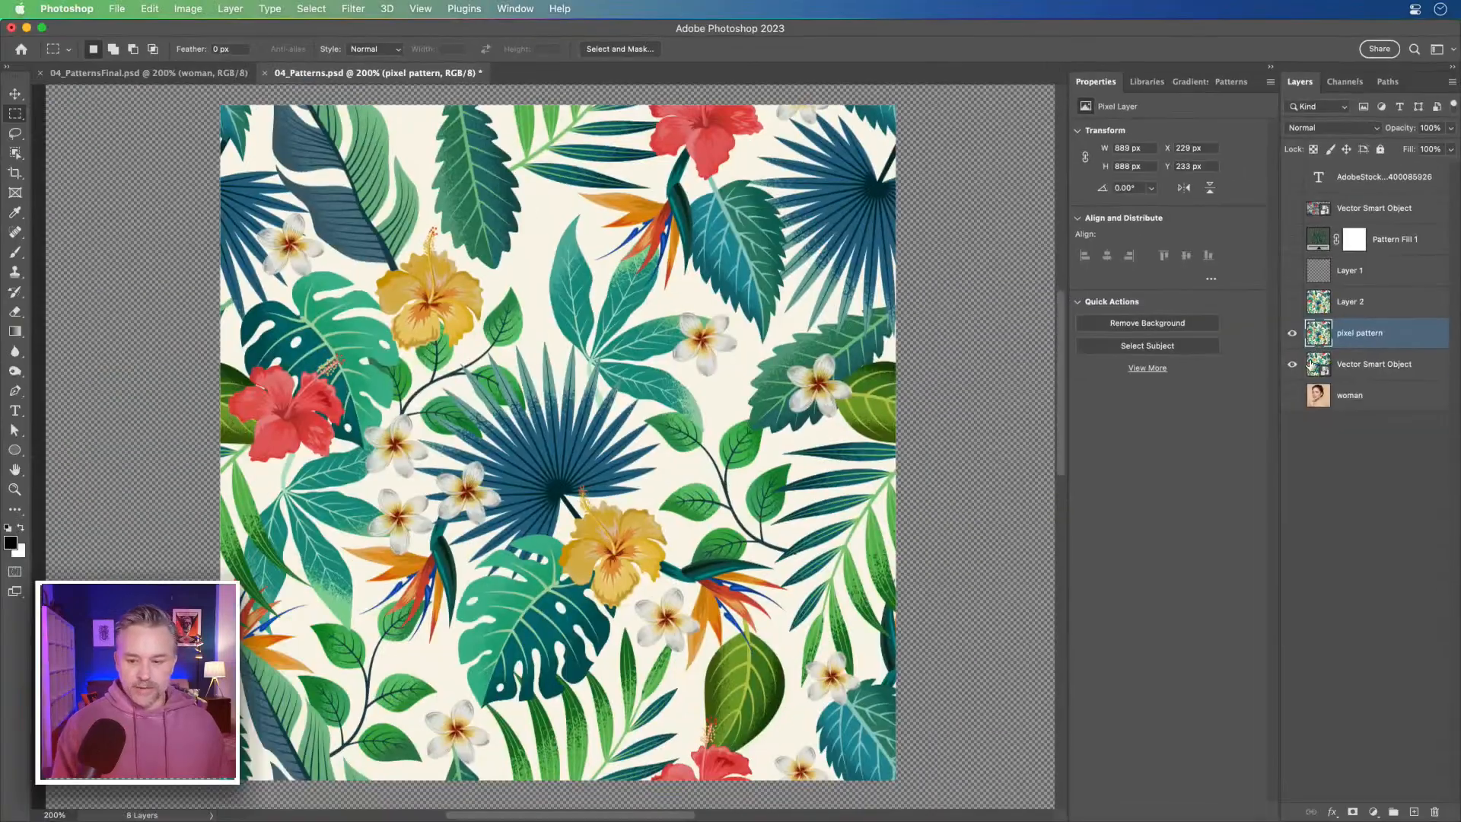
{"action": "left_click", "coordinate": [1292, 364]}
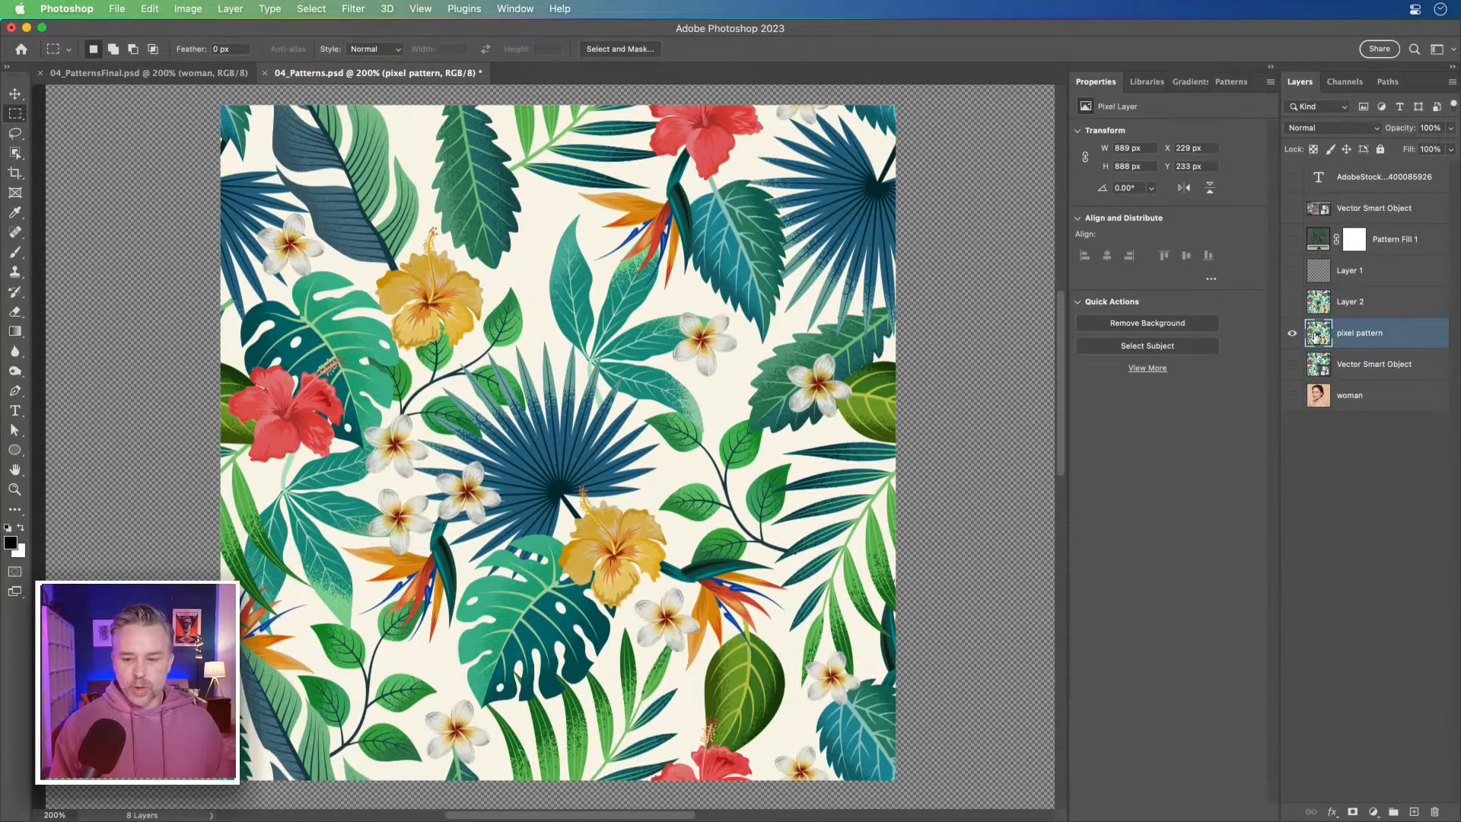
Load the pixel pattern layer's outline as a selection, check whether Define Pattern is available, and deselect.
{"action": "left_click", "coordinate": [1319, 336], "text": "super"}
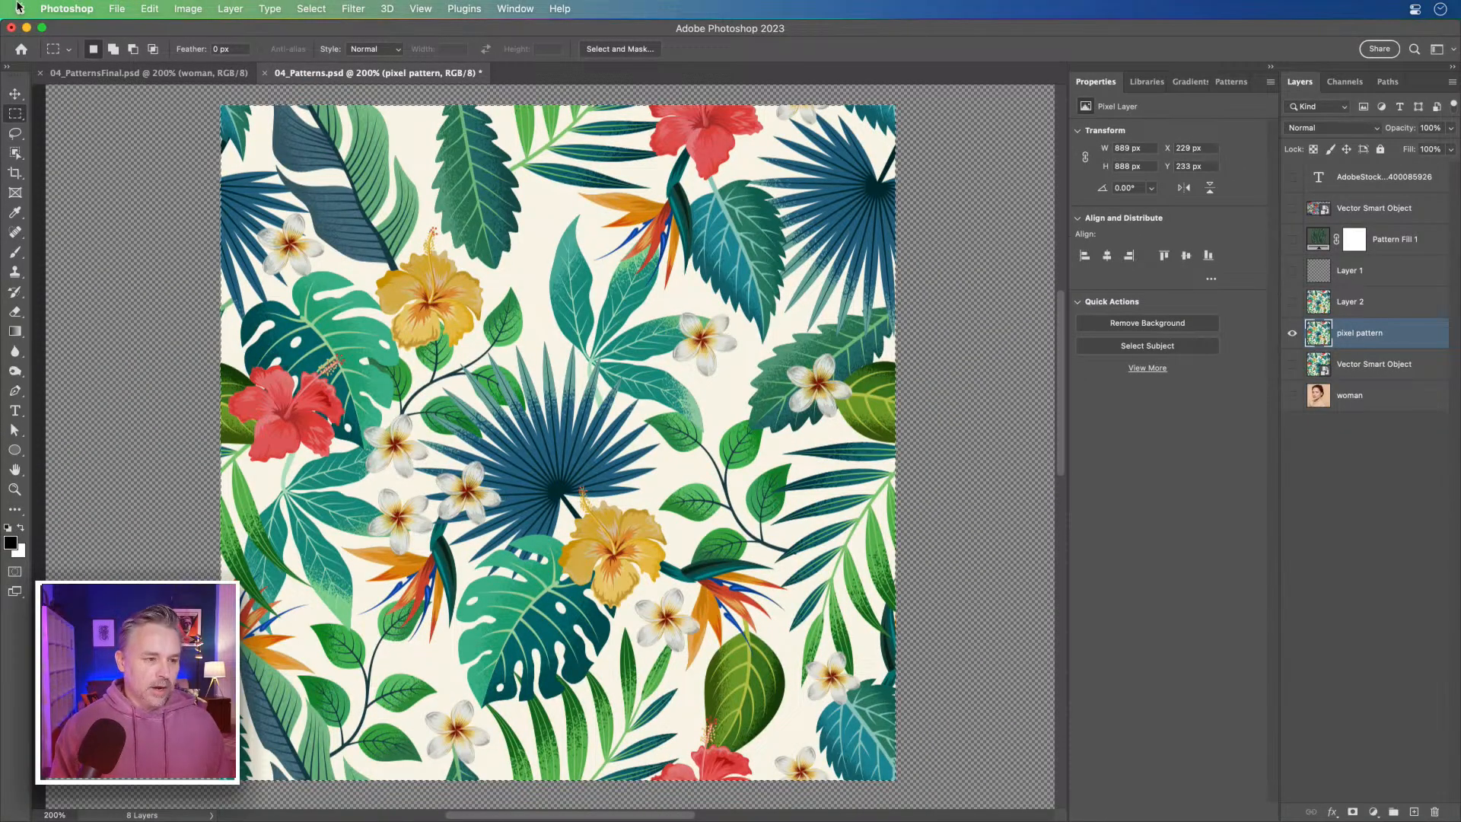
{"action": "left_click", "coordinate": [149, 9]}
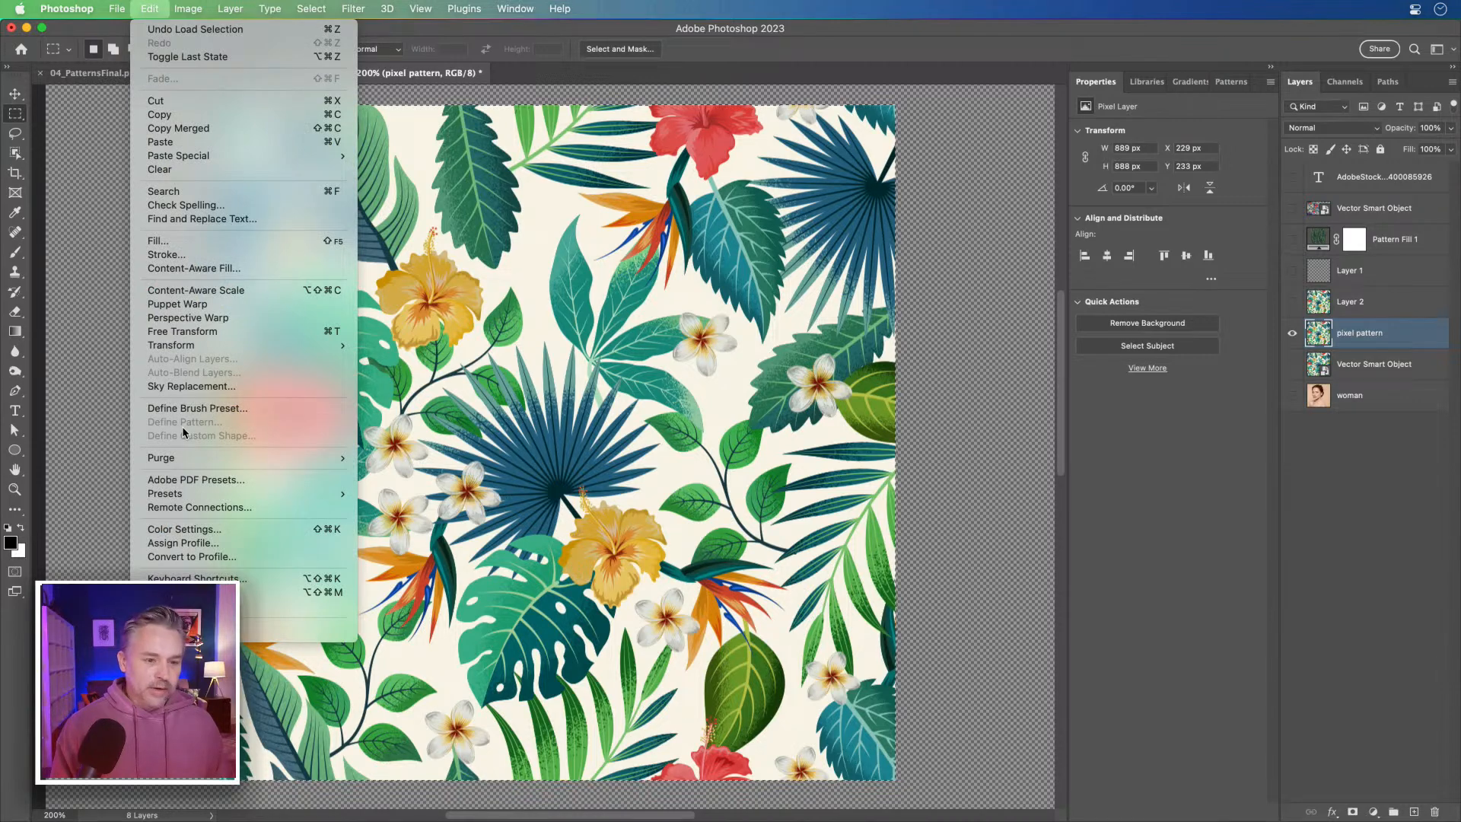
{"action": "left_click", "coordinate": [70, 187]}
{"action": "key", "text": "super+d"}
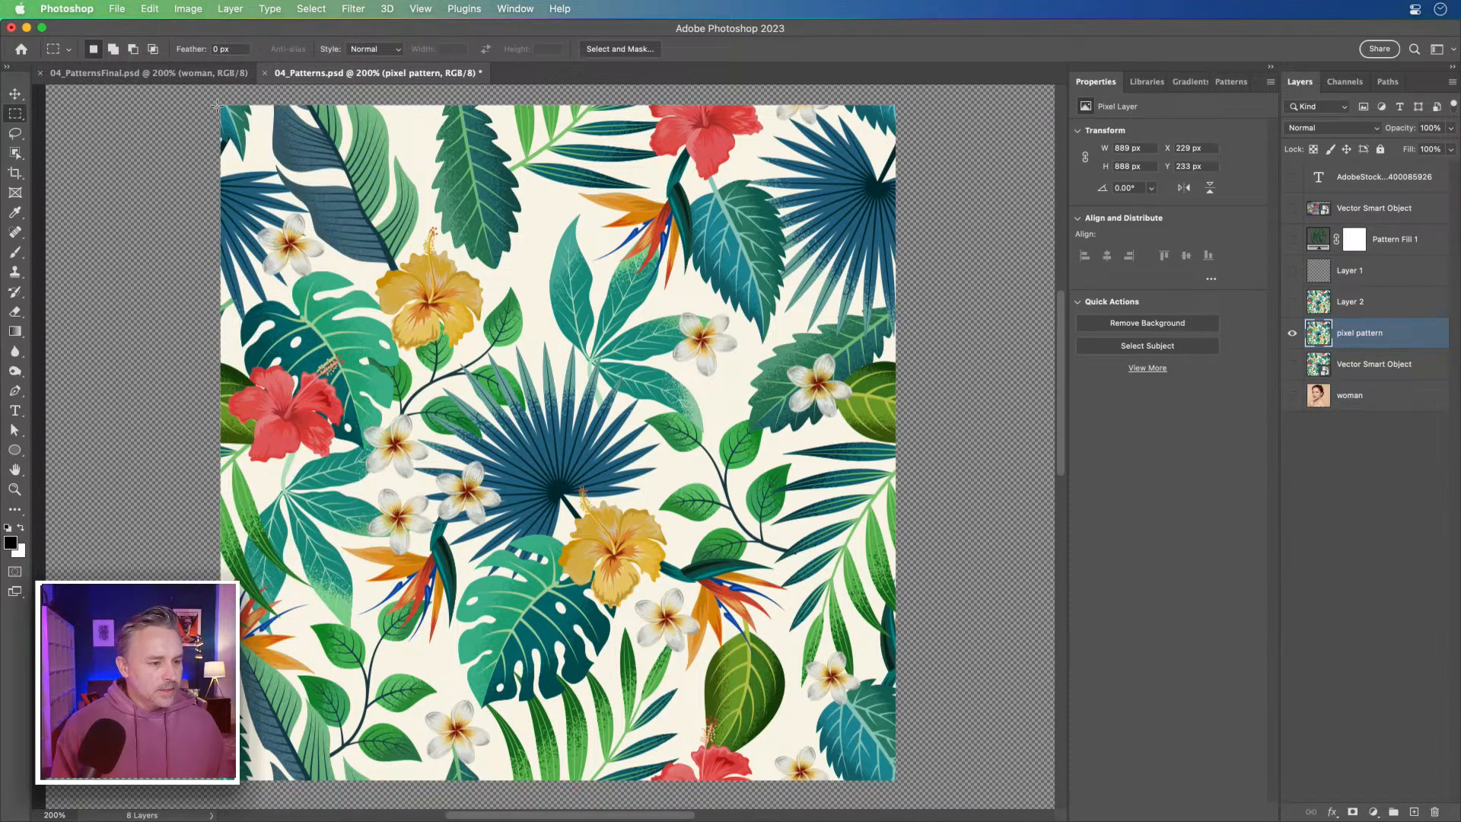
Try Define Pattern with a rectangular selection of about 883 × 883 px over the pixel pattern artwork, and deselect.
{"action": "left_click_drag", "start_coordinate": [222, 106], "coordinate": [896, 657]}
{"action": "left_click", "coordinate": [146, 9]}
{"action": "left_click", "coordinate": [183, 422]}
{"action": "scroll", "coordinate": [454, 214], "scroll_direction": "up", "scroll_amount": 5}
{"action": "scroll", "coordinate": [234, 165], "scroll_direction": "down", "scroll_amount": 1}
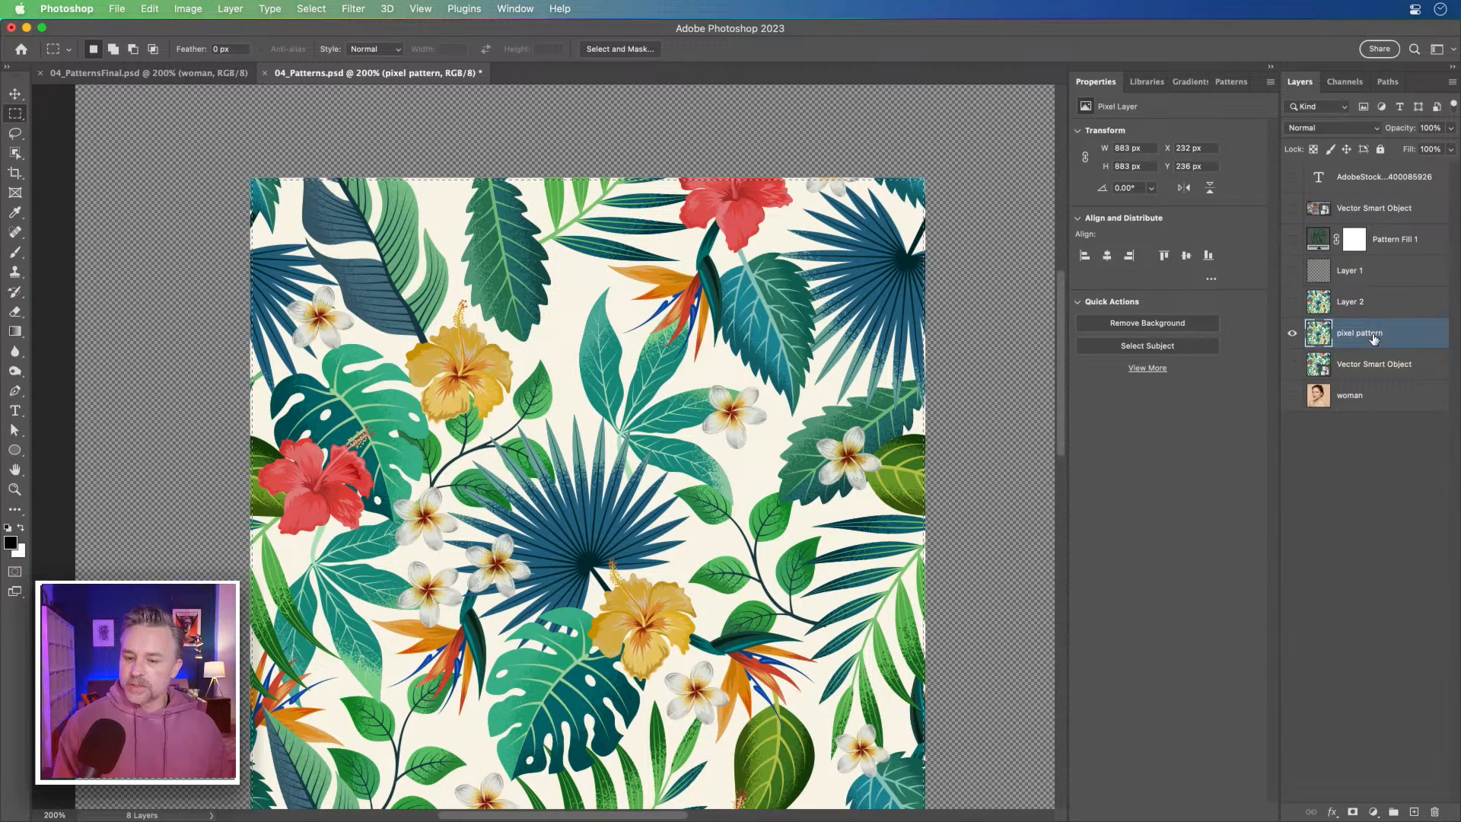
{"action": "left_click", "coordinate": [142, 186]}
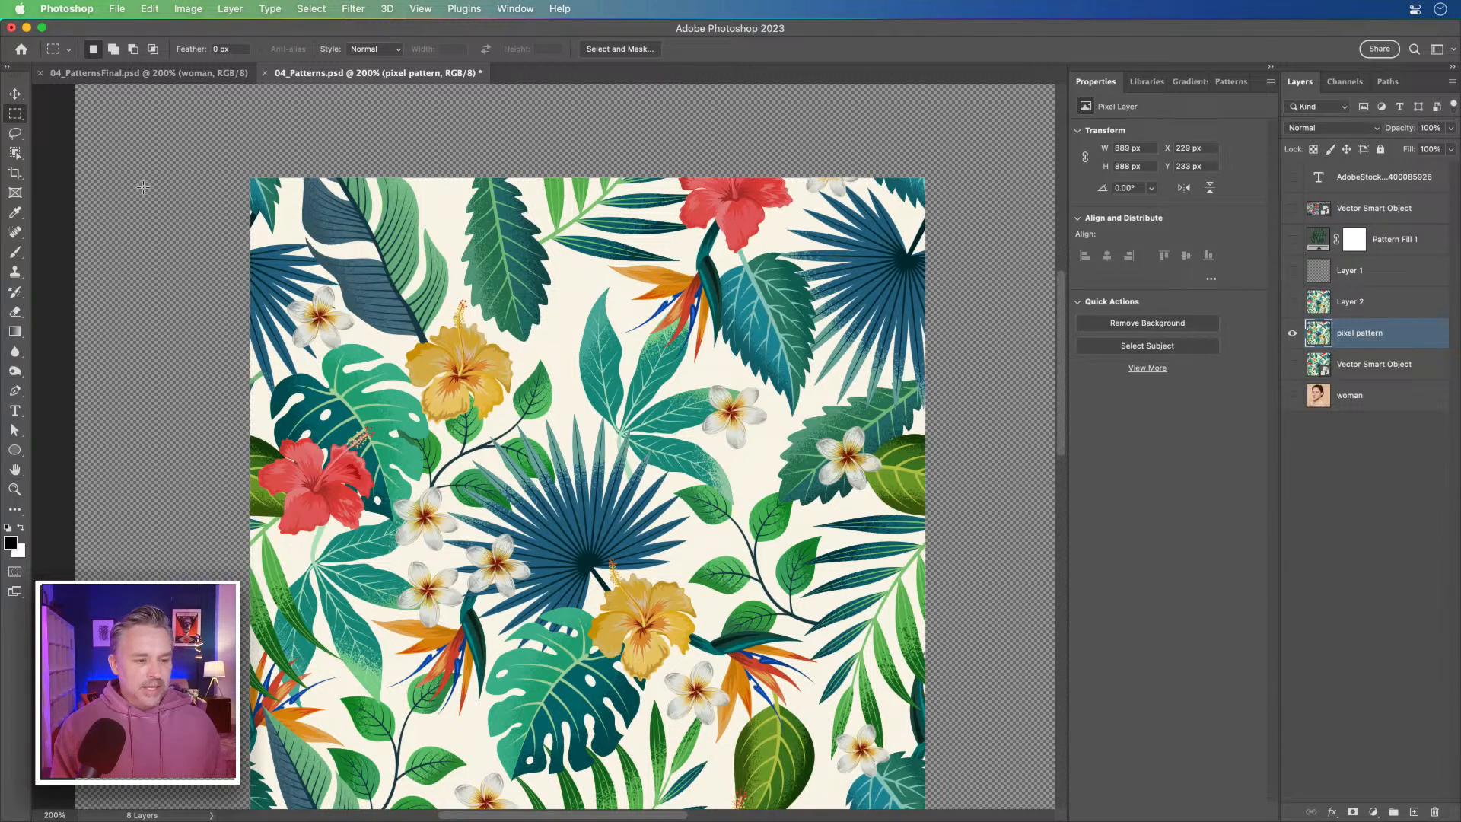
Load the pixel pattern layer's outline as a selection, examine its edges at different magnifications, and clear the selection.
{"action": "left_click", "coordinate": [1320, 336], "text": "super"}
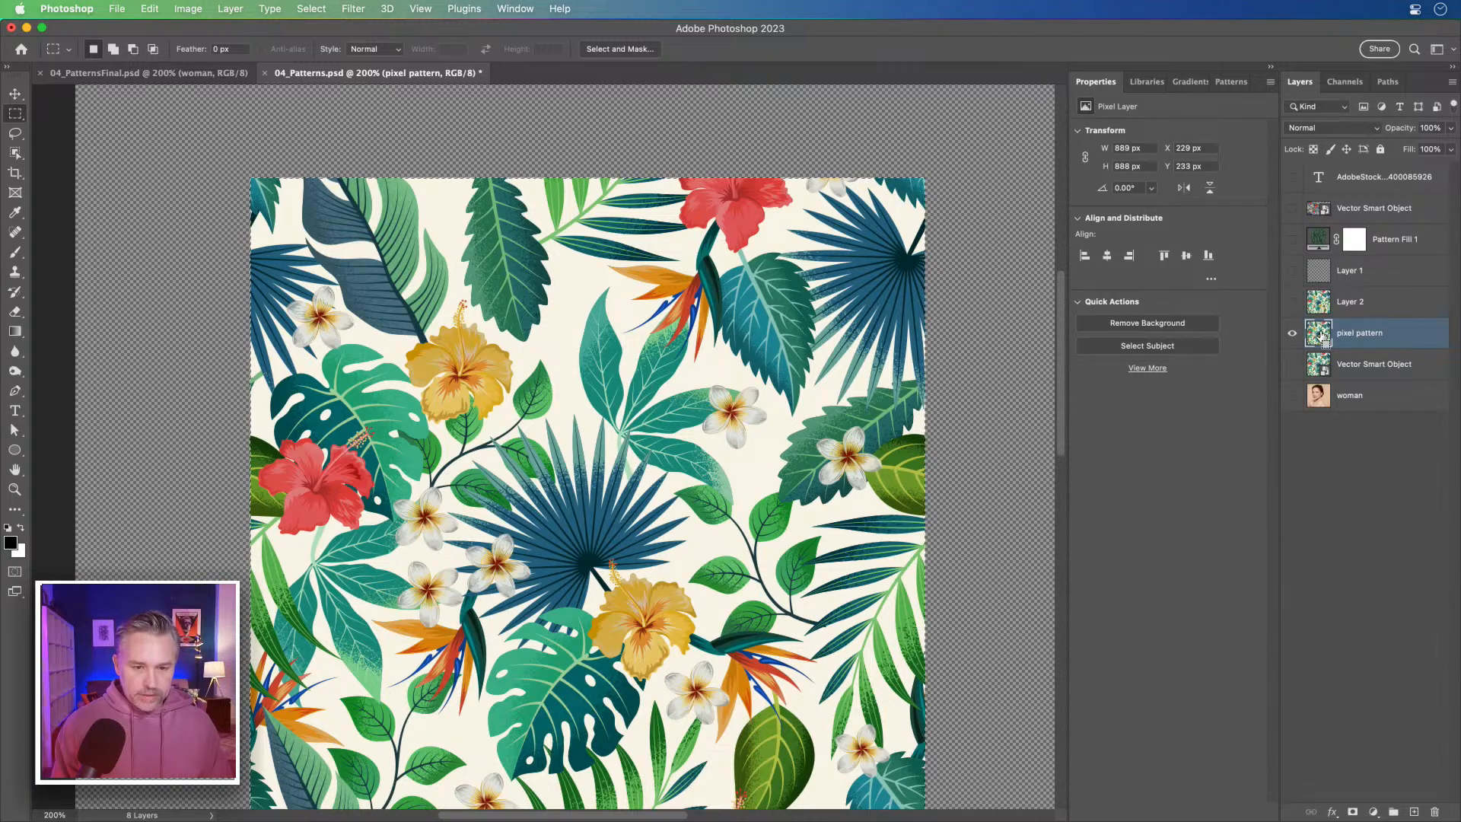
{"action": "key", "text": "super+plus"}
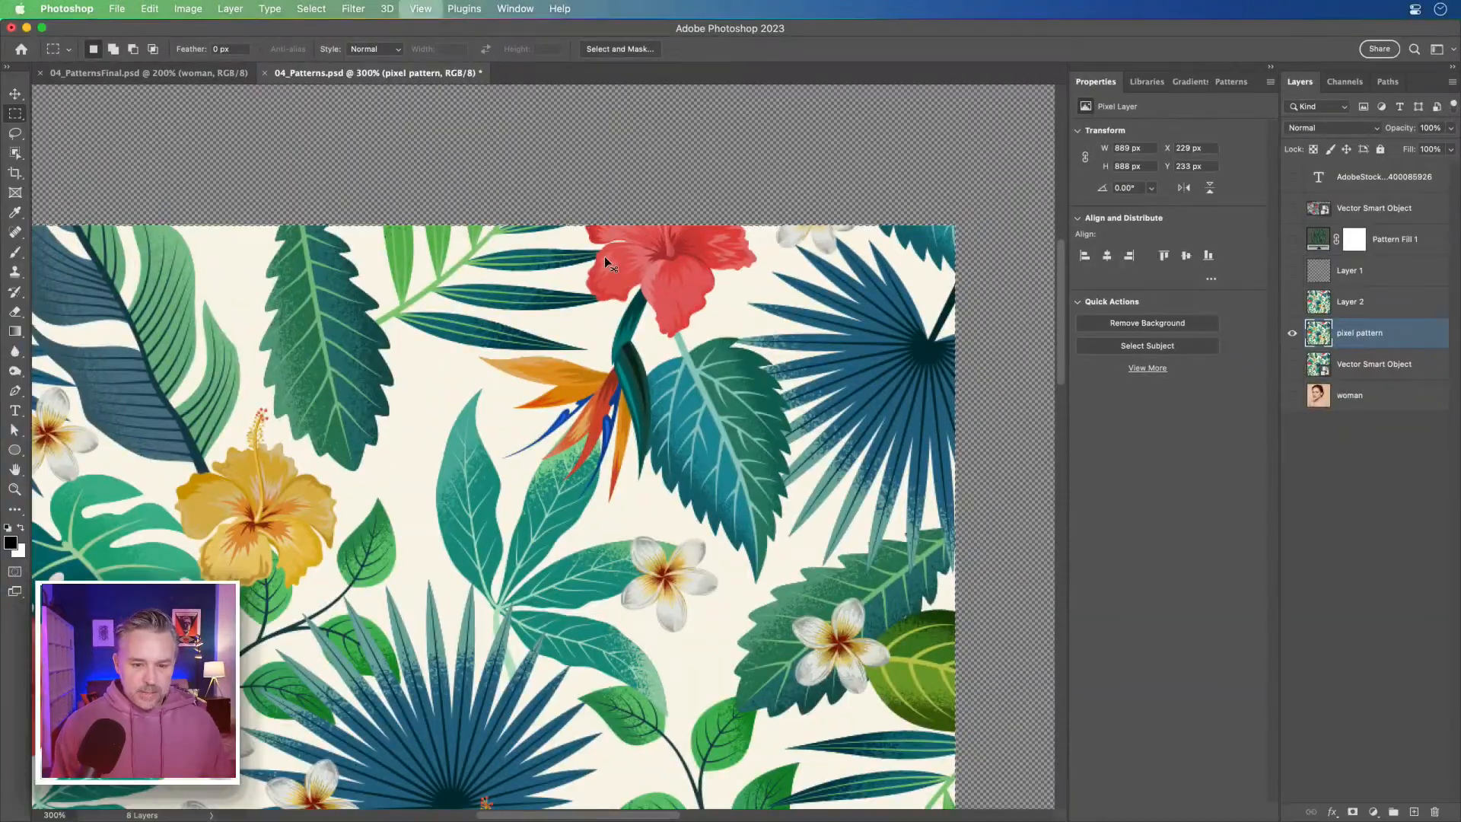
{"action": "key", "text": "super+minus"}
{"action": "key", "text": "super+minus"}
{"action": "left_click_drag", "start_coordinate": [391, 429], "coordinate": [538, 257]}
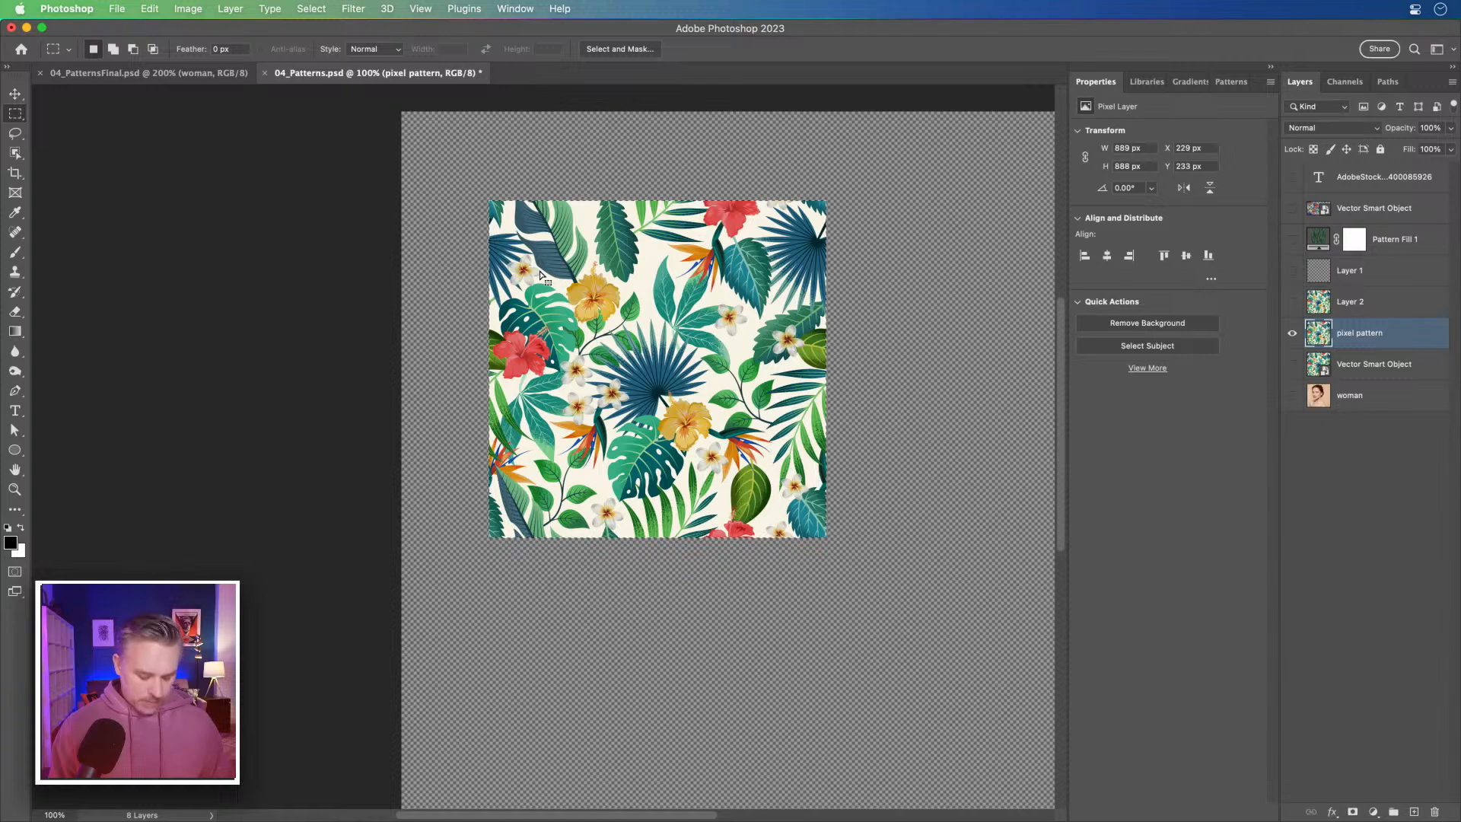
{"action": "key", "text": "super+plus"}
{"action": "key", "text": "super+plus"}
{"action": "key", "text": "super+minus"}
{"action": "left_click_drag", "start_coordinate": [572, 322], "coordinate": [395, 482]}
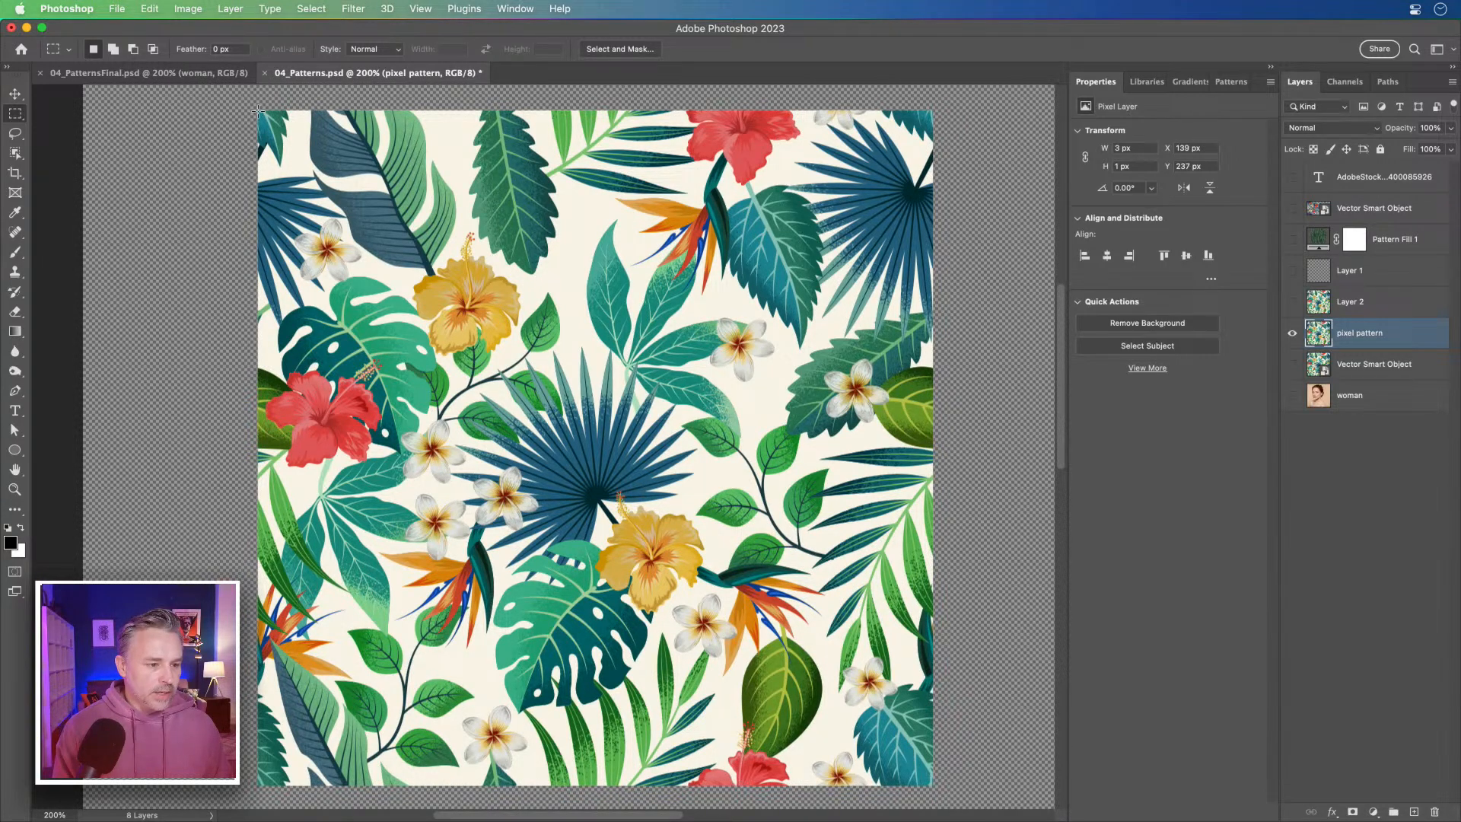
Define an 887 × 887 px rectangular selection of the tropical artwork as a pattern named floral pattern, and display the saved patterns.
{"action": "left_click_drag", "start_coordinate": [257, 111], "coordinate": [932, 784]}
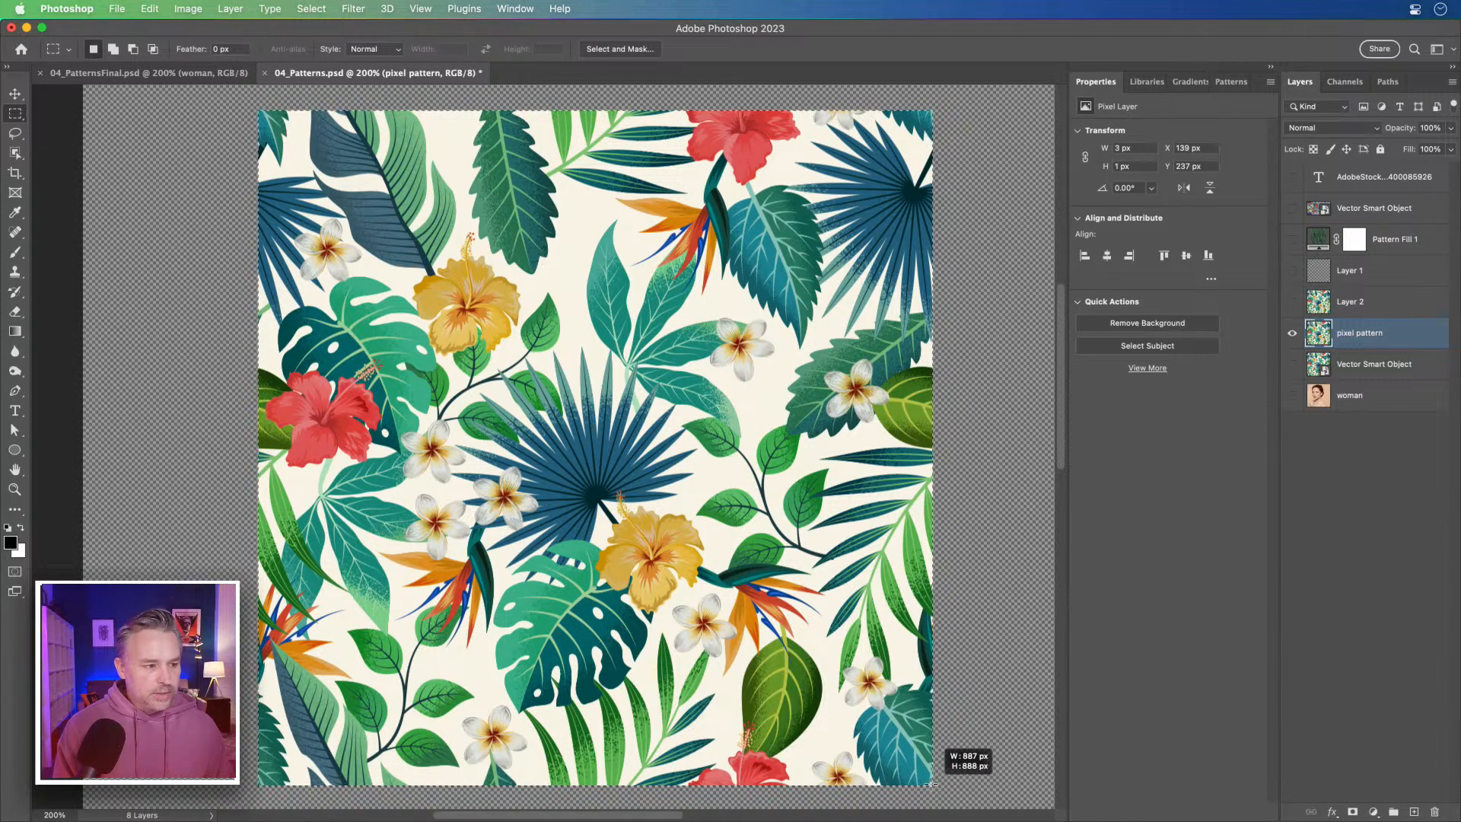
{"action": "left_click_drag", "start_coordinate": [931, 784], "coordinate": [931, 783]}
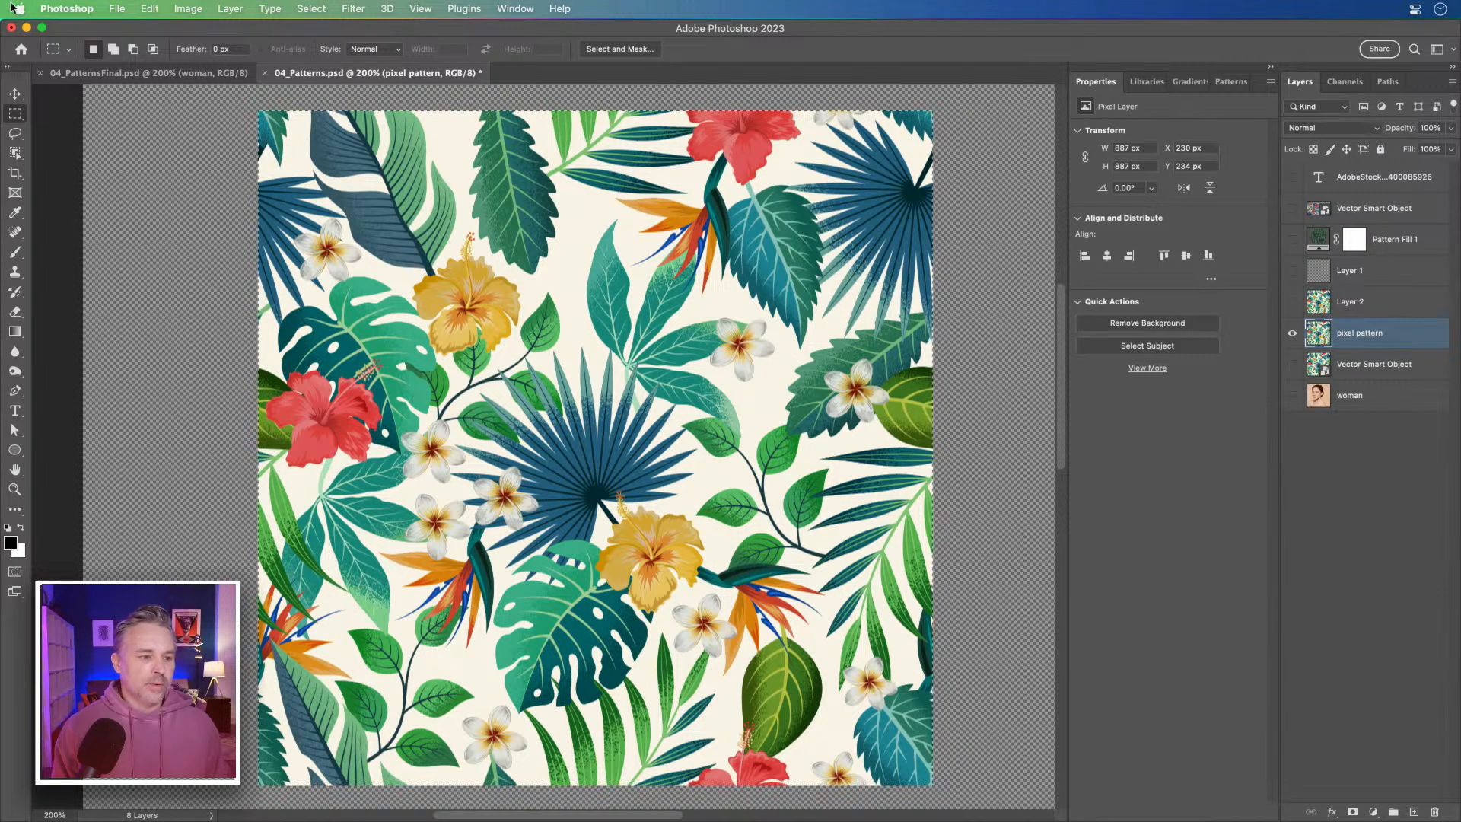
{"action": "left_click", "coordinate": [144, 9]}
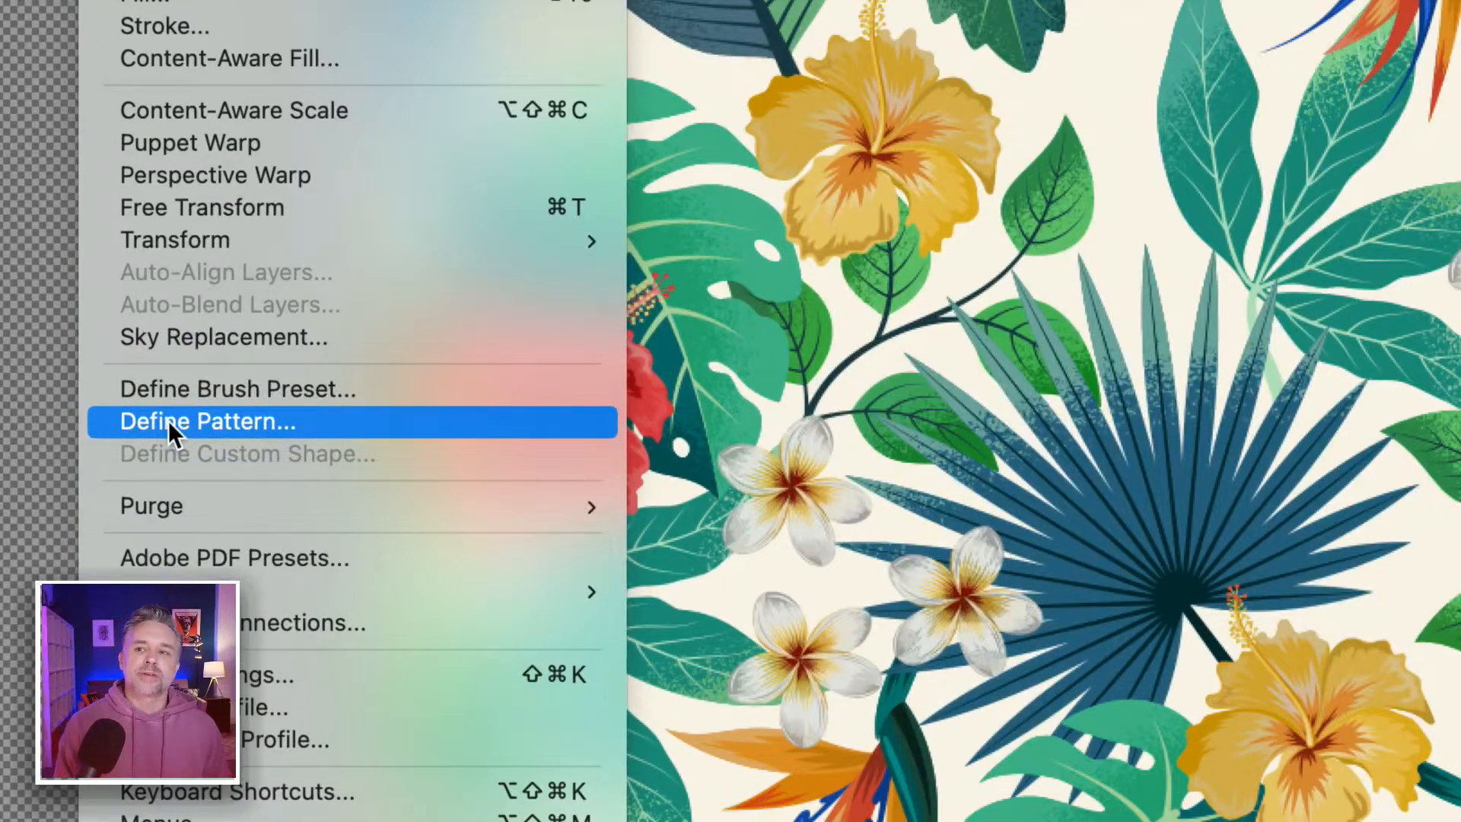
{"action": "left_click", "coordinate": [168, 423]}
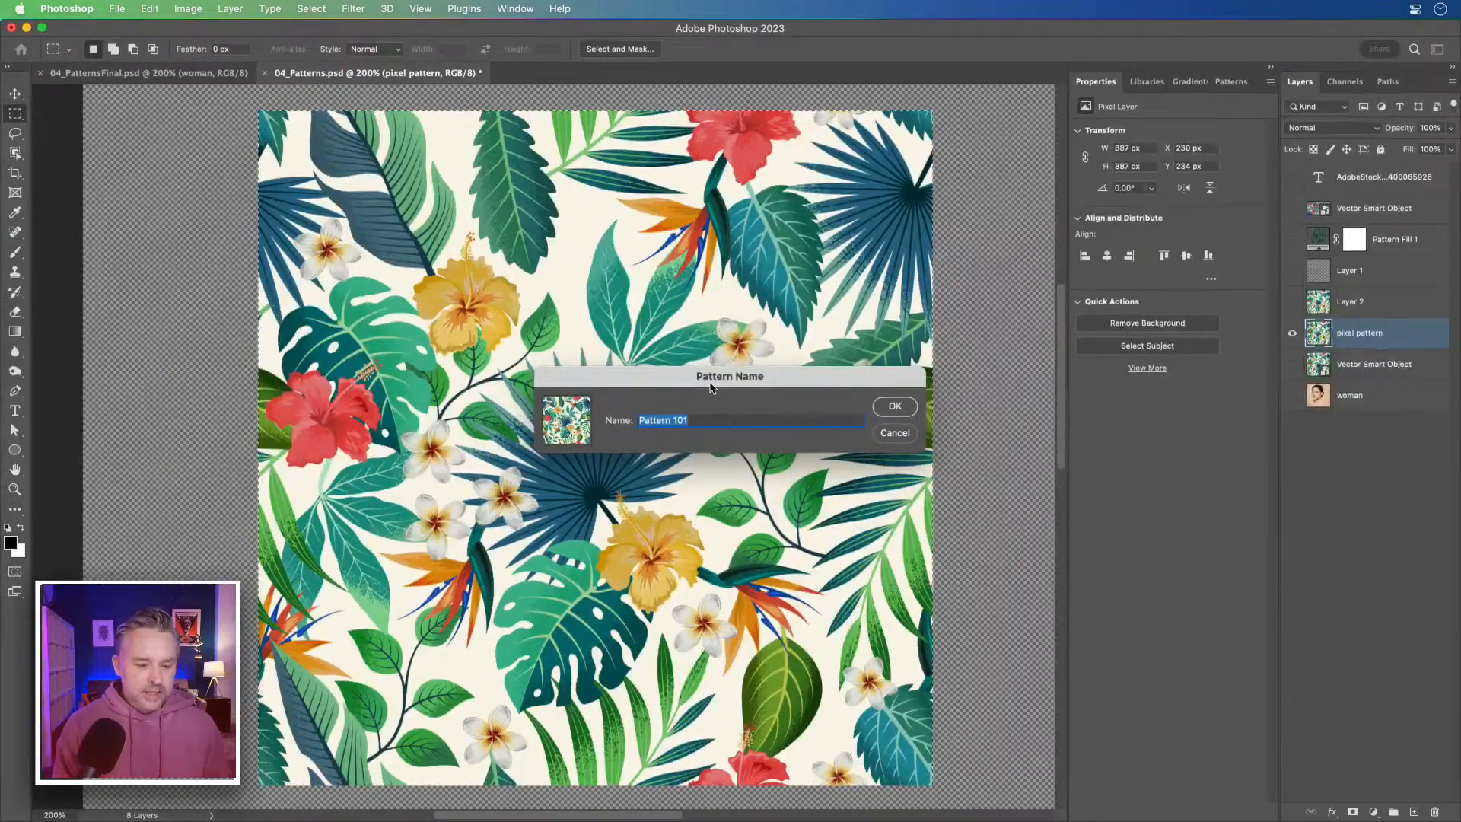
{"action": "left_click_drag", "start_coordinate": [710, 388], "coordinate": [705, 374]}
{"action": "type", "text": "floral p"}
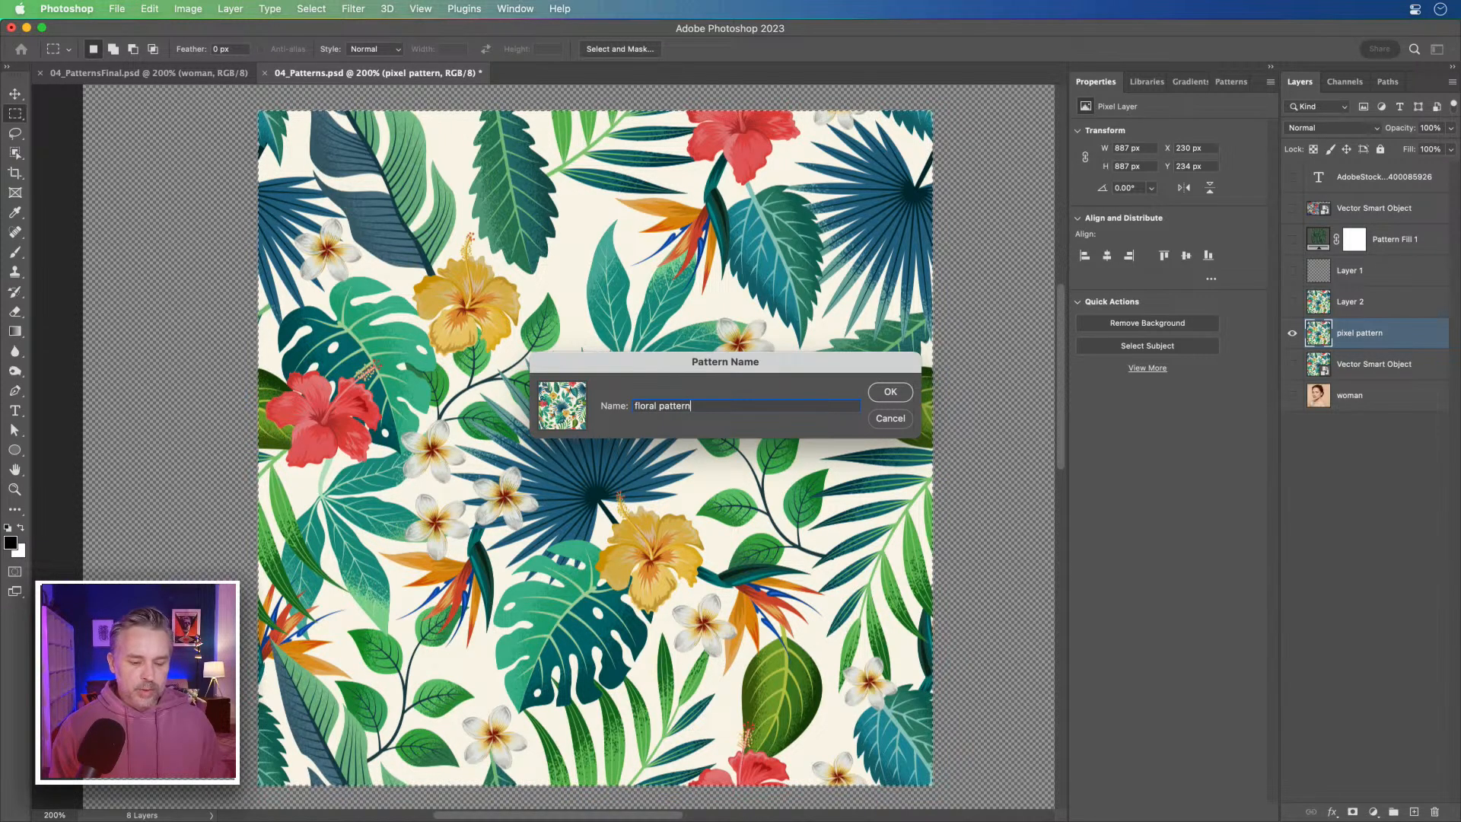
{"action": "type", "text": "attern"}
{"action": "key", "text": "Return"}
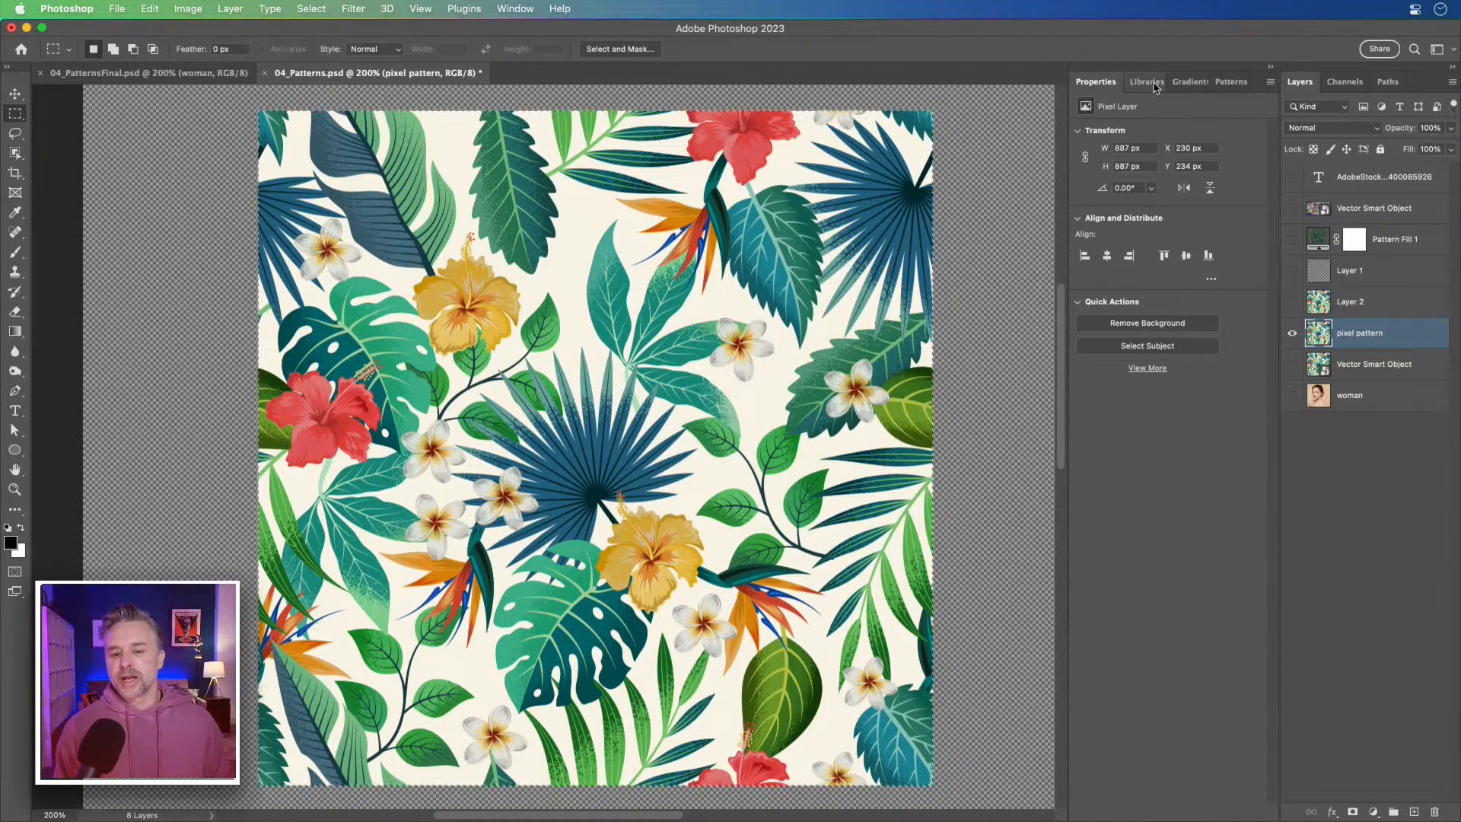
{"action": "left_click", "coordinate": [1232, 82]}
{"action": "left_click", "coordinate": [1076, 152]}
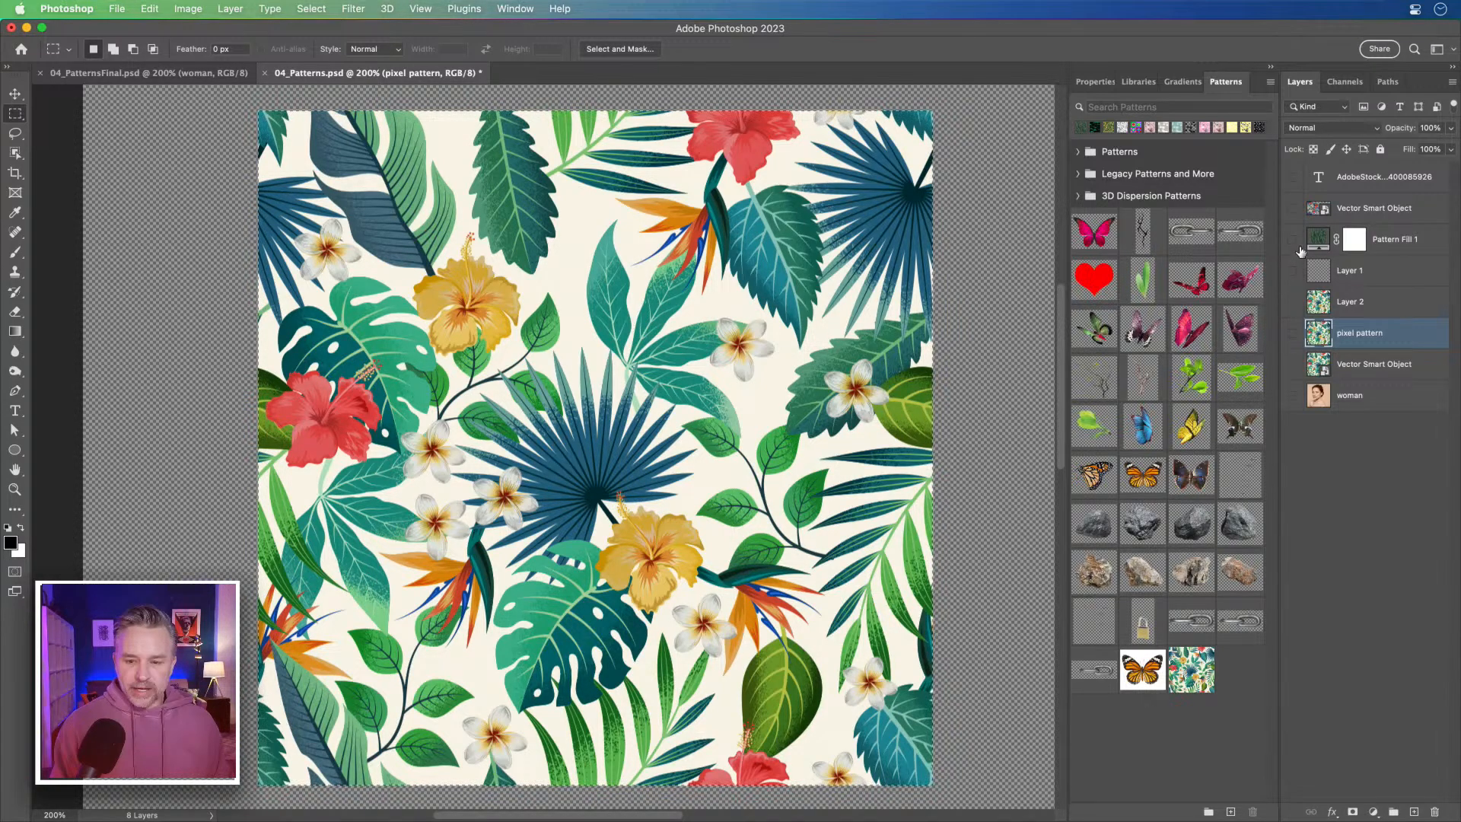
Hide the pixel pattern layer, show and select the blue and red flower smart object, and choose the Lasso tool.
{"action": "left_click", "coordinate": [1291, 332]}
{"action": "left_click", "coordinate": [1291, 208]}
{"action": "left_click", "coordinate": [1362, 213]}
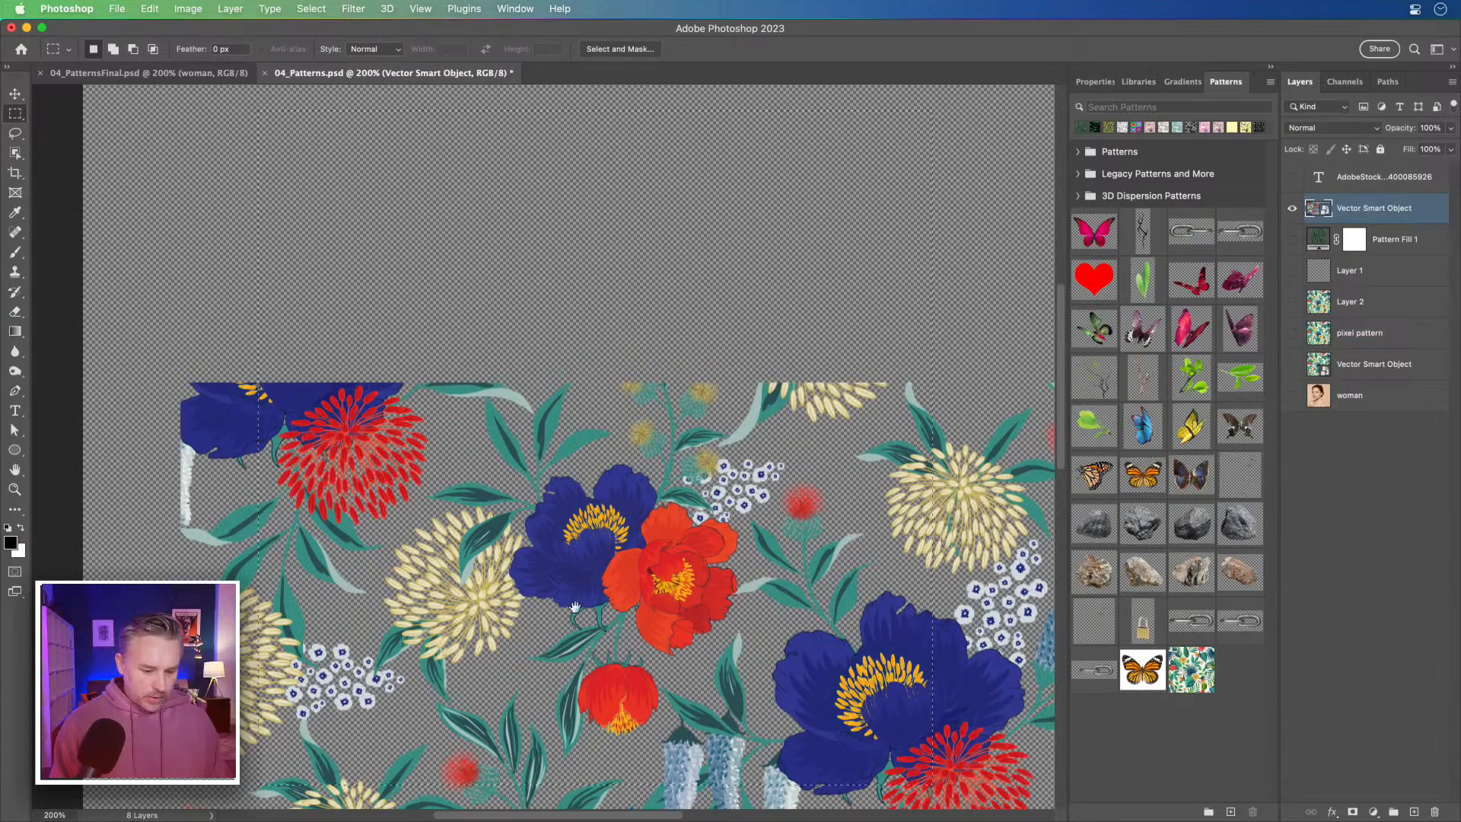
{"action": "scroll", "coordinate": [610, 486], "scroll_direction": "down", "scroll_amount": 5}
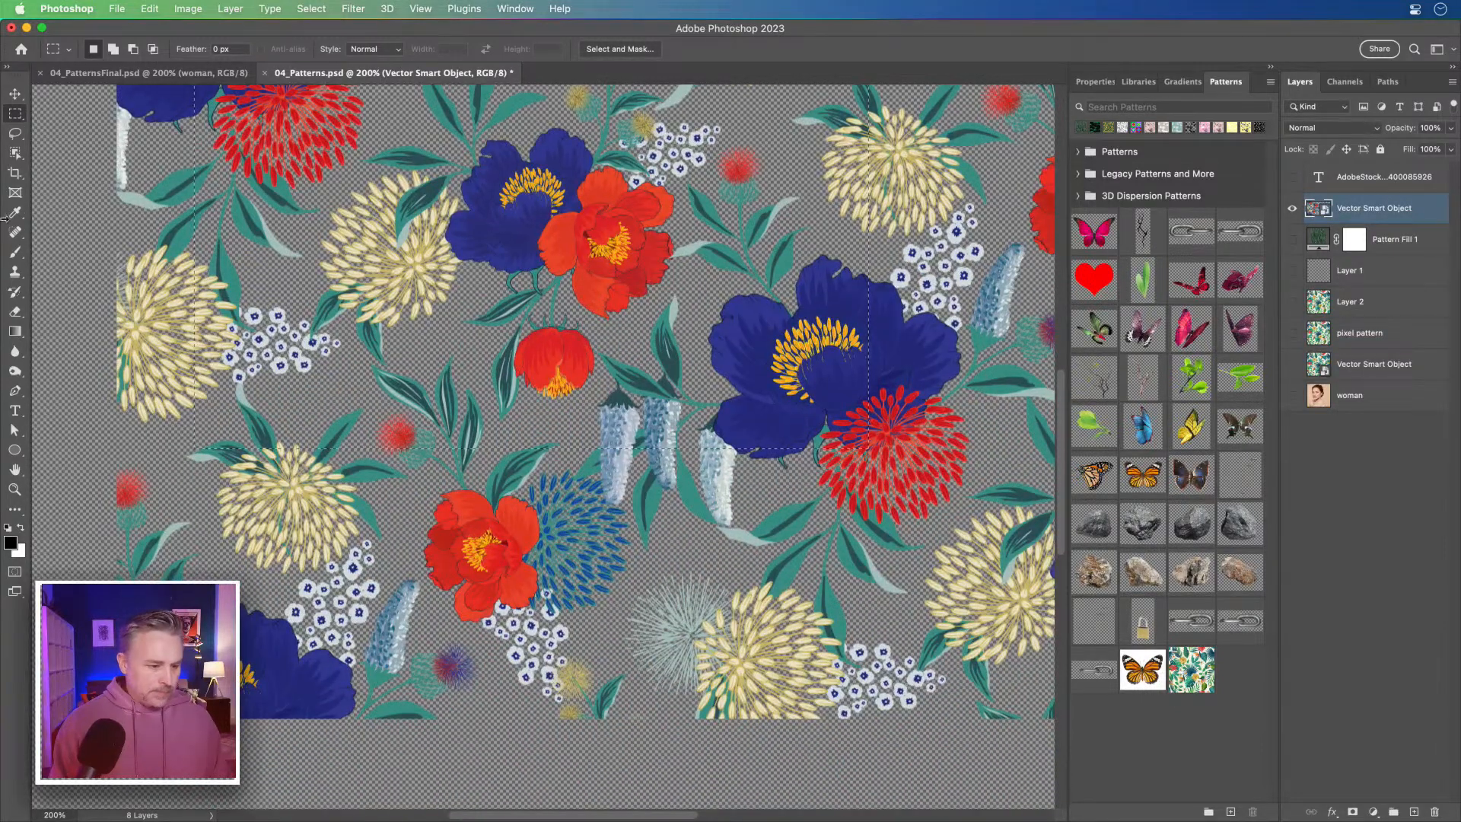
{"action": "left_click", "coordinate": [16, 133]}
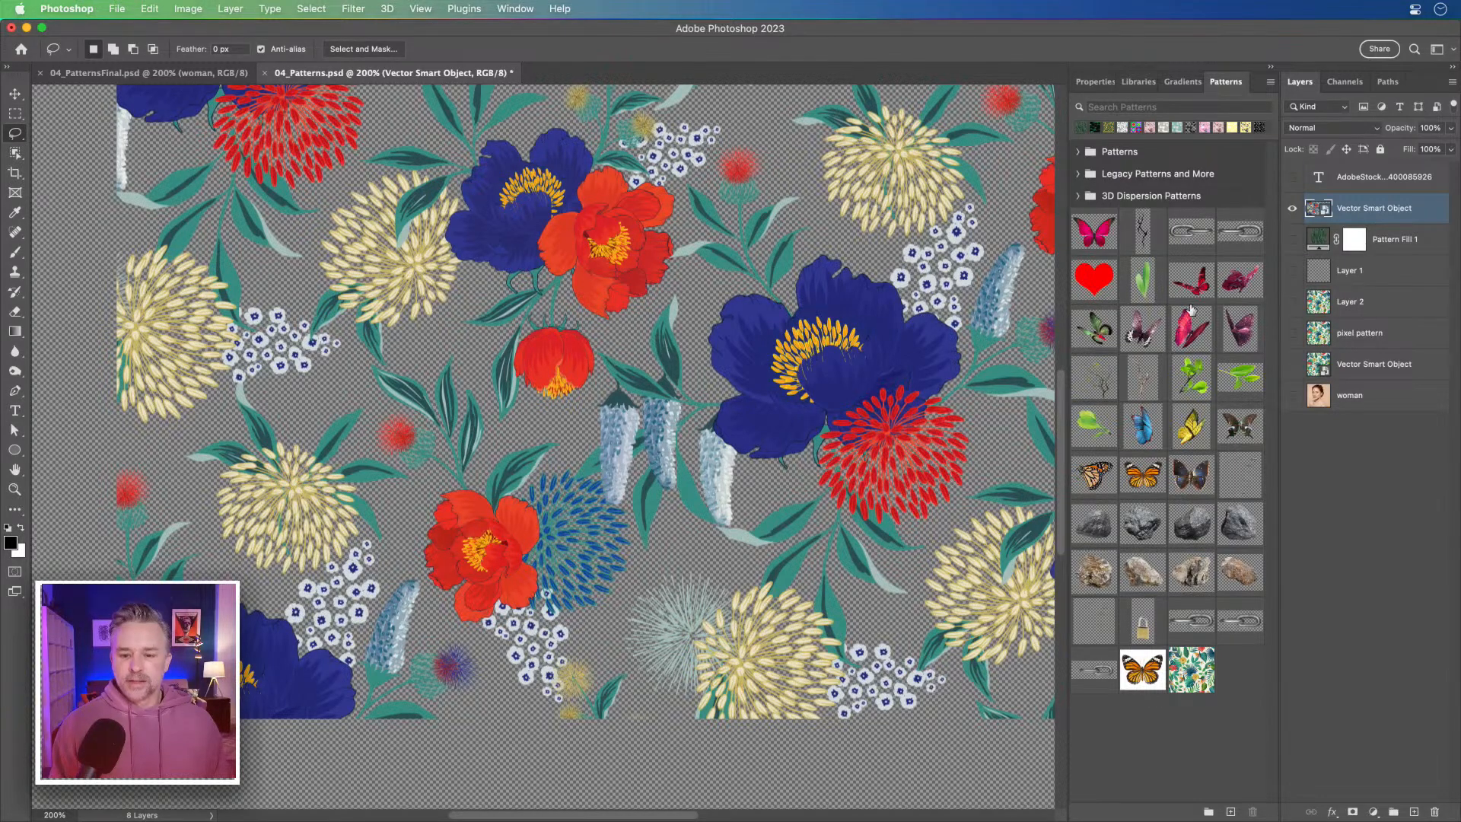
Duplicate the flower smart object, rasterize the copy, and hide the original smart object.
{"action": "key", "text": "super+j"}
{"action": "right_click", "coordinate": [1381, 213]}
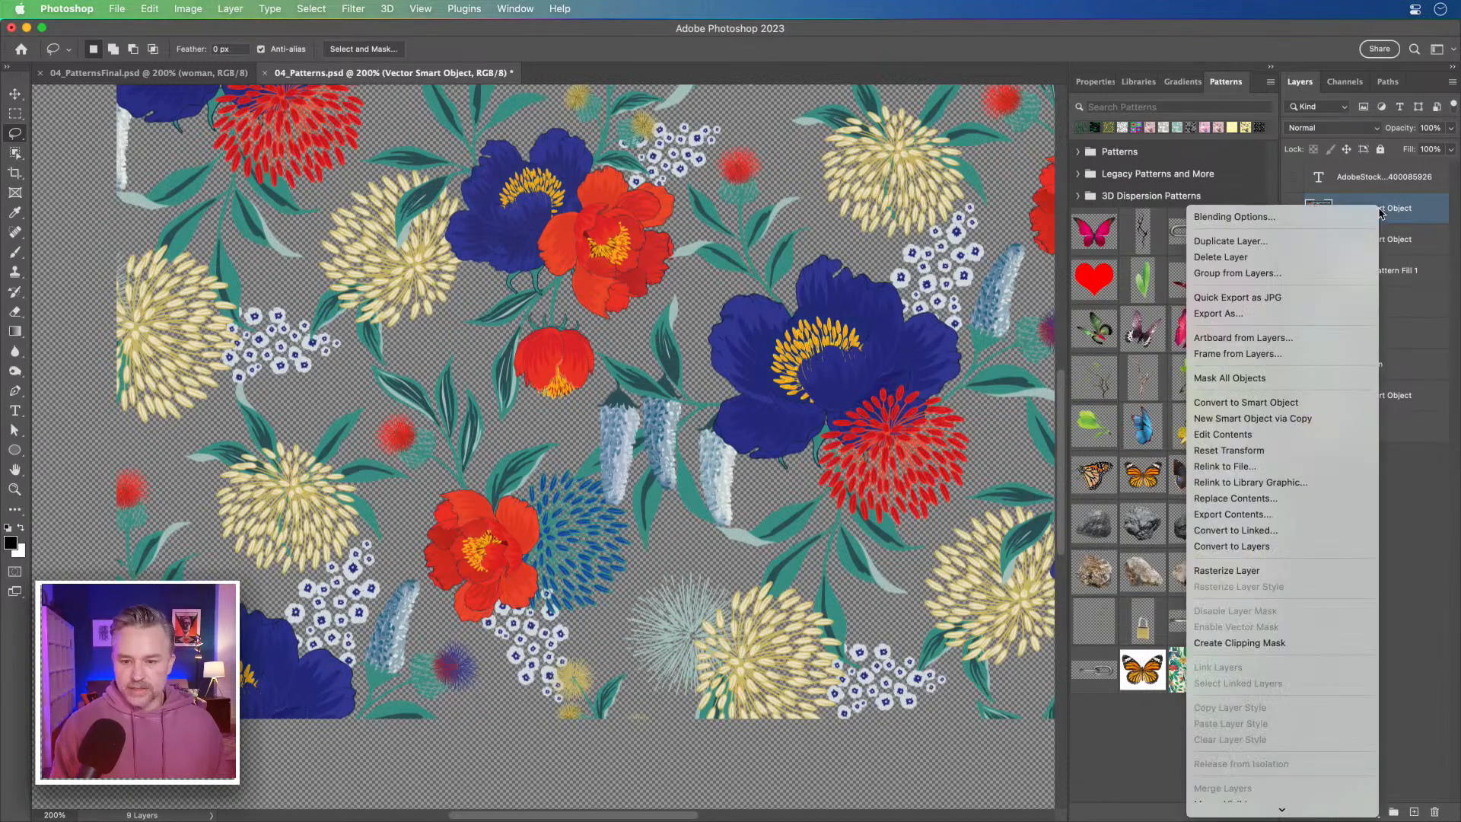
{"action": "left_click", "coordinate": [1236, 572]}
{"action": "left_click", "coordinate": [1291, 238]}
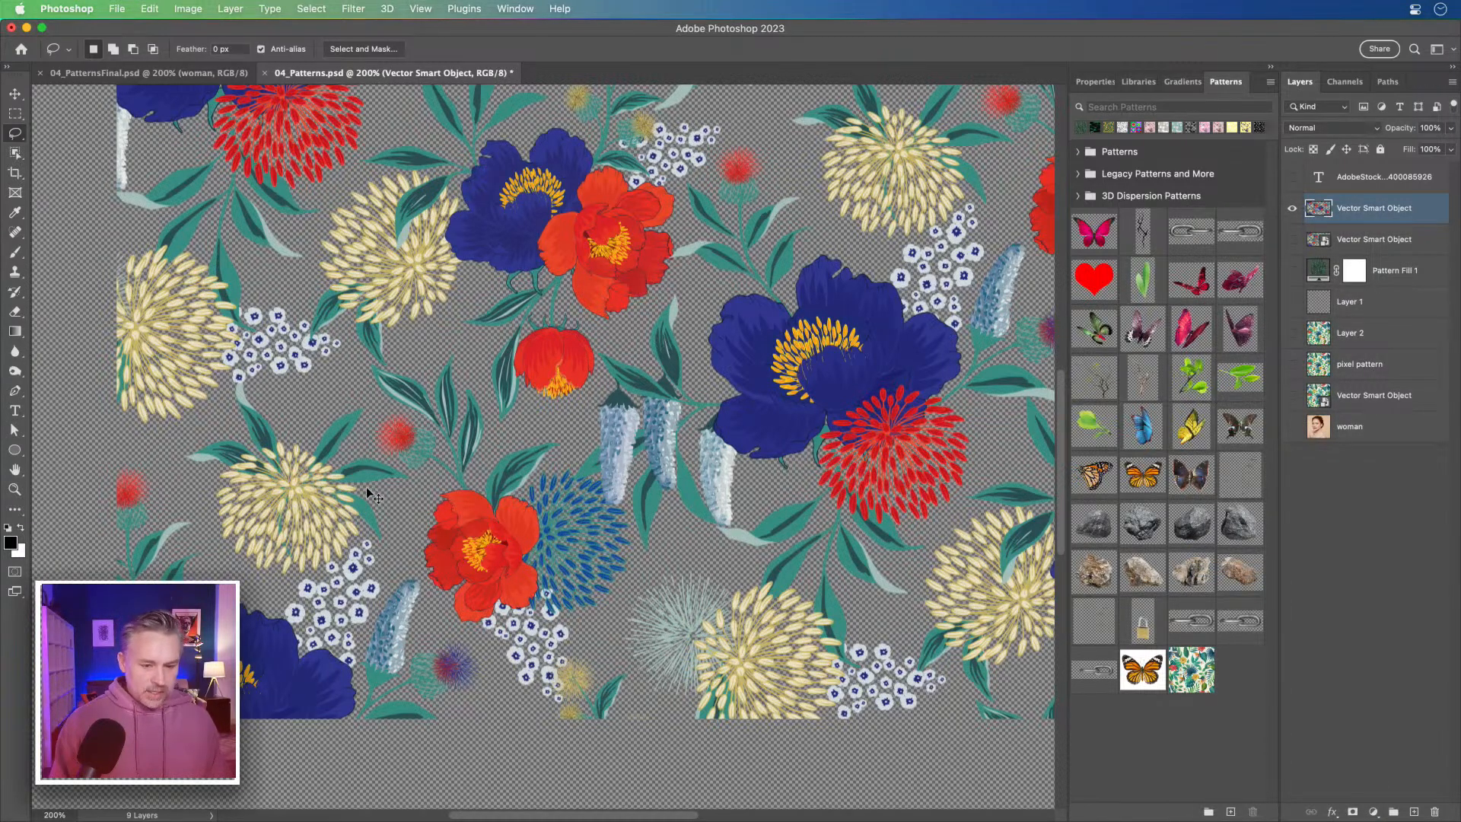
Select the red peony beside the blue blossom with the Quick Selection tool and copy it to a new layer.
{"action": "scroll", "coordinate": [367, 495], "scroll_direction": "up", "scroll_amount": 5}
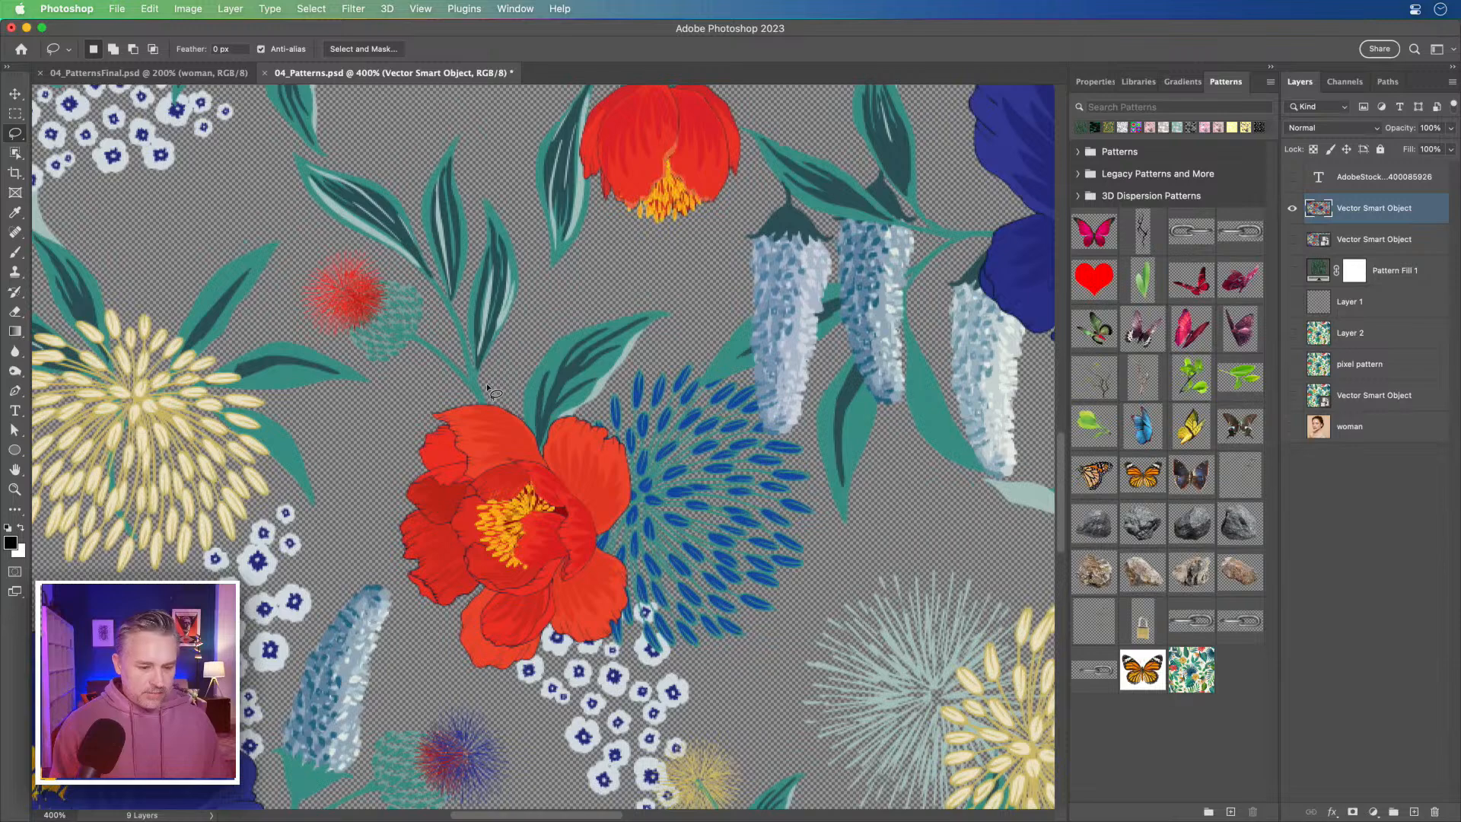
{"action": "left_click", "coordinate": [13, 154]}
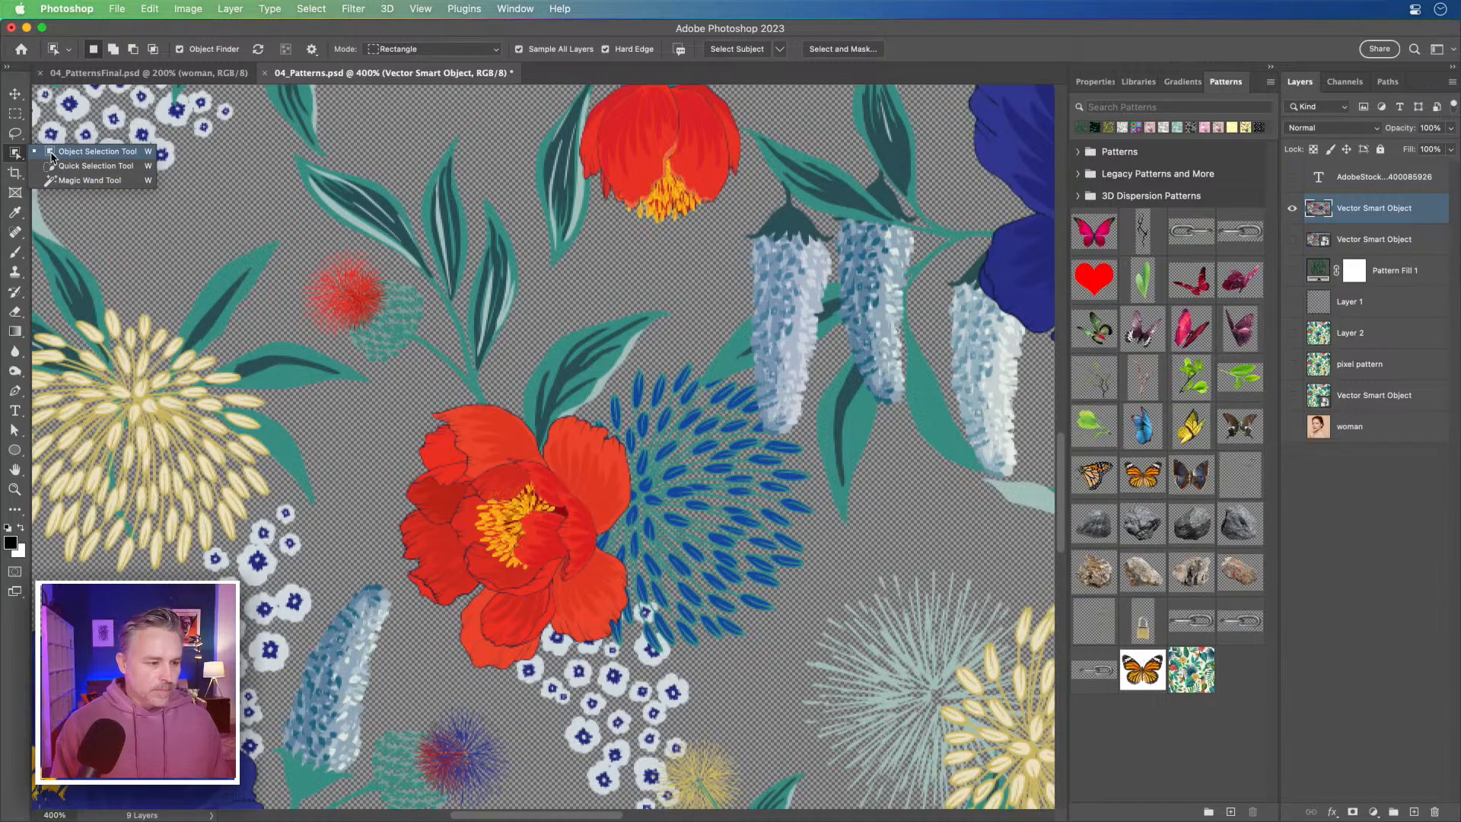
{"action": "left_click", "coordinate": [64, 169]}
{"action": "mouse_move", "coordinate": [453, 469]}
{"action": "left_mouse_down"}
{"action": "mouse_move", "coordinate": [535, 479]}
{"action": "mouse_move", "coordinate": [498, 542]}
{"action": "left_mouse_up"}
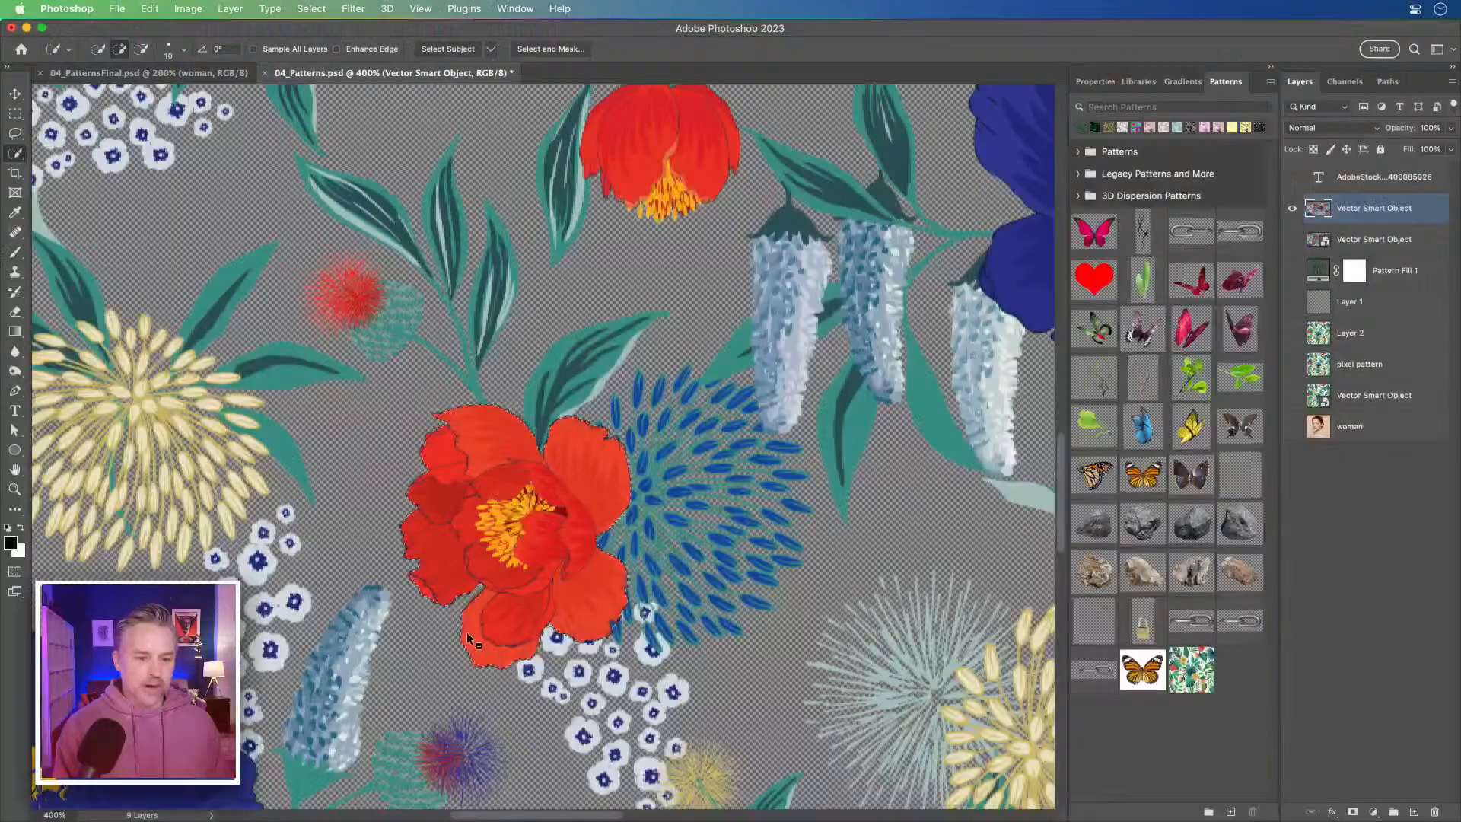
{"action": "left_click", "coordinate": [146, 9]}
{"action": "left_click", "coordinate": [146, 8]}
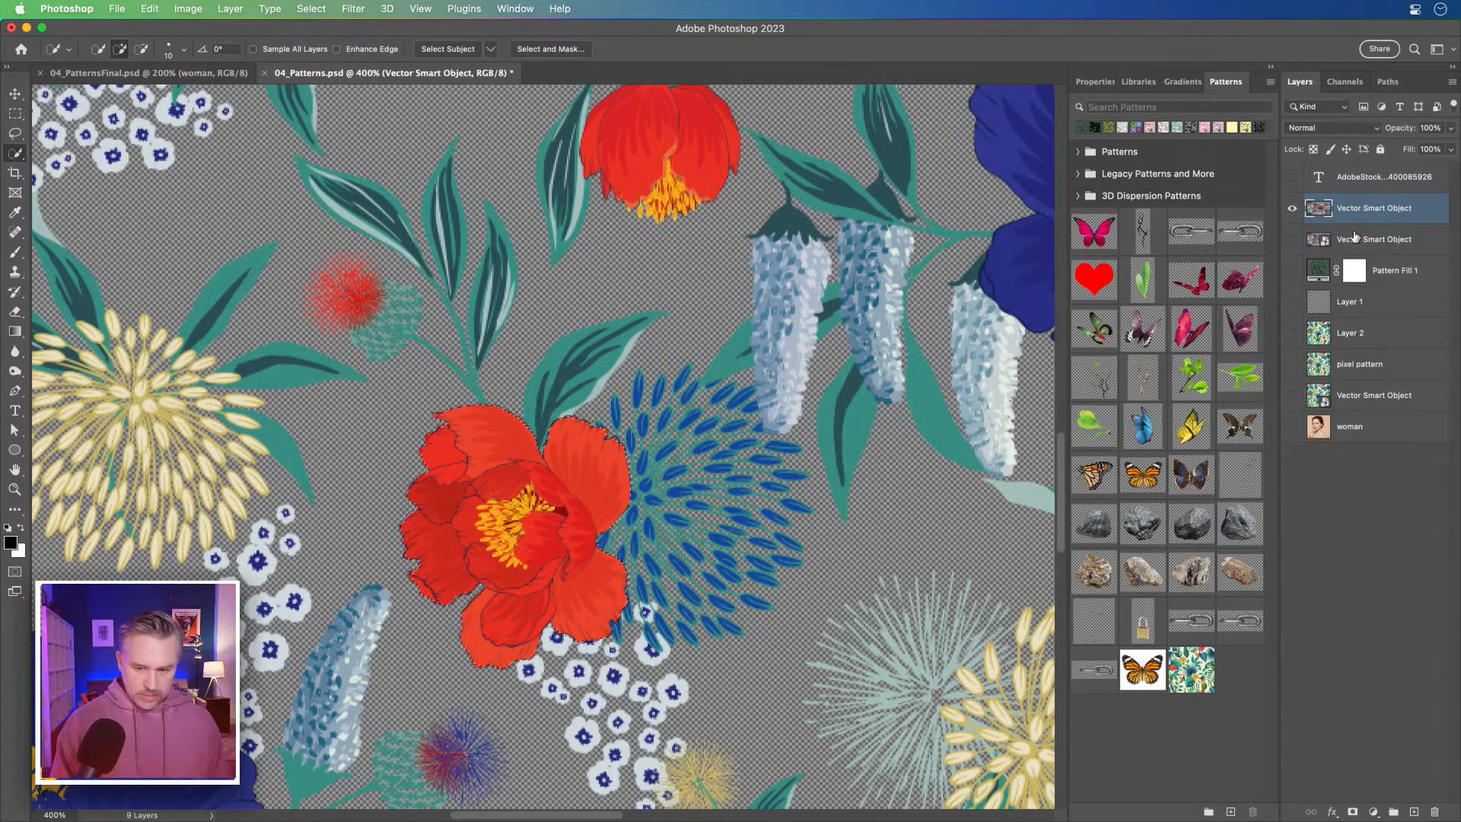
{"action": "key", "text": "super+j"}
{"action": "key", "text": "super+b"}
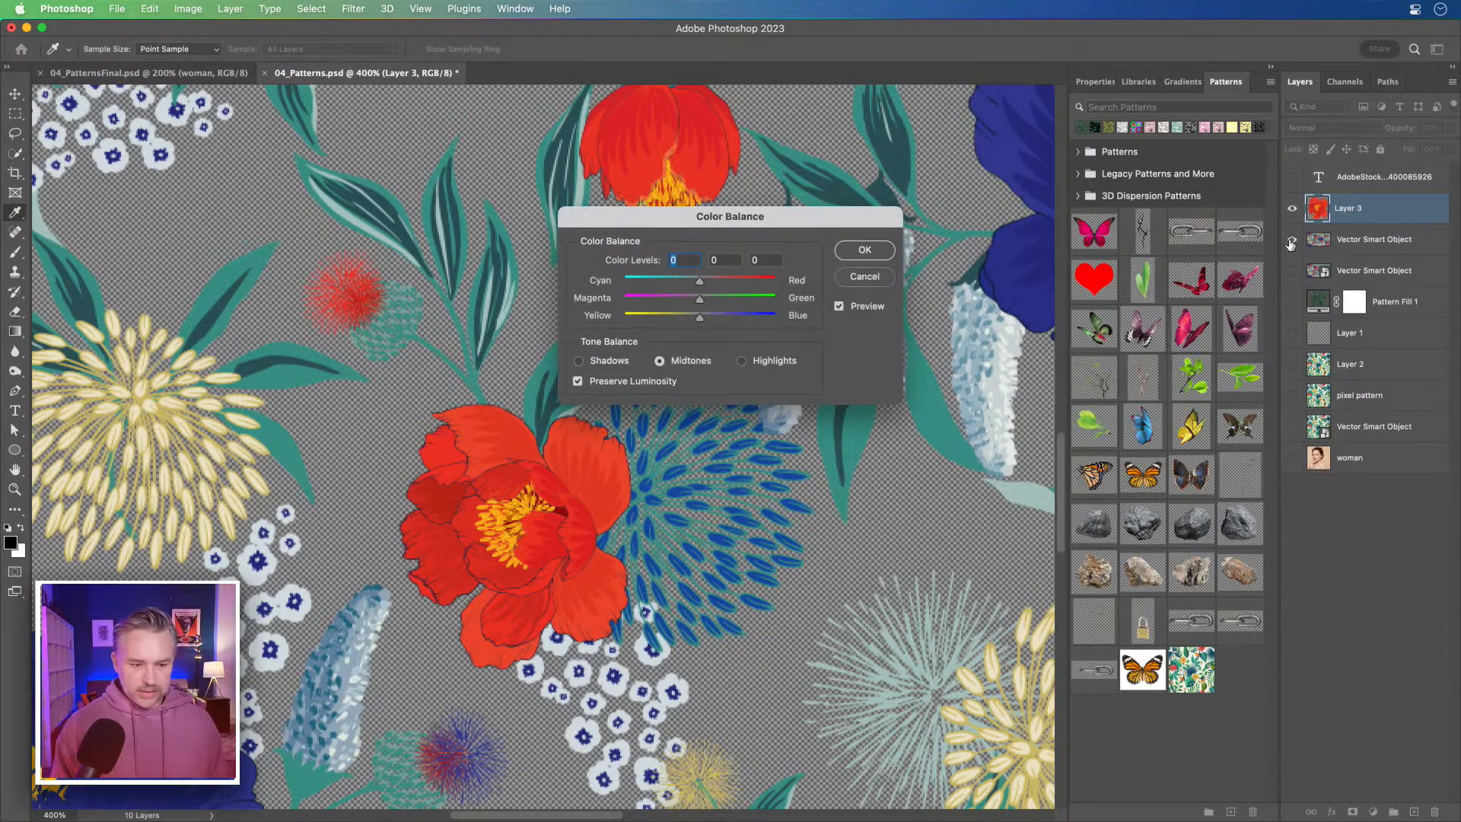
{"action": "key", "text": "Escape"}
{"action": "key", "text": "w"}
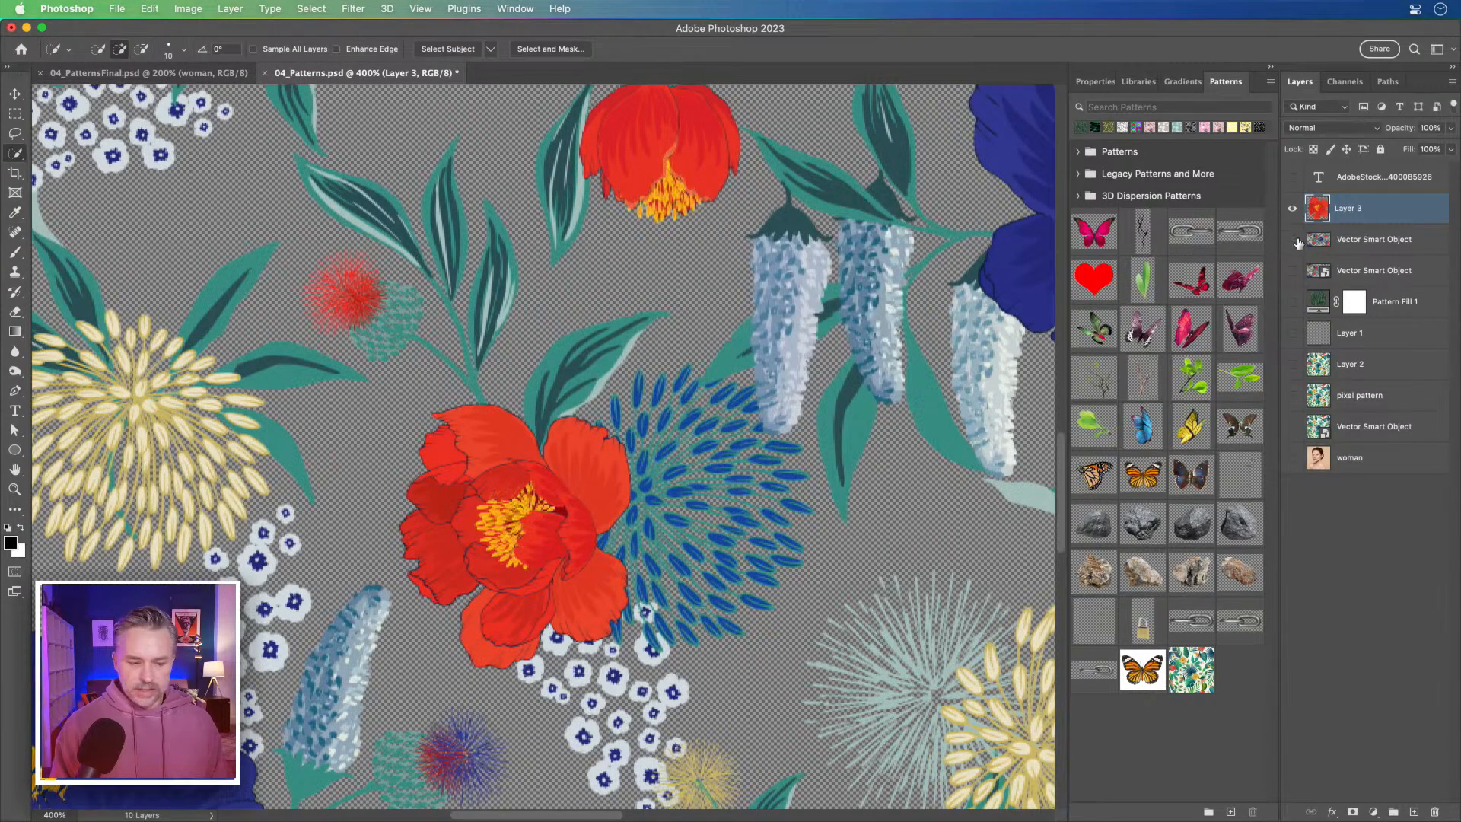
Isolate the copied red flower layer and frame the flower with a rectangular marquee selection.
{"action": "left_click", "coordinate": [1291, 208], "text": "alt"}
{"action": "key", "text": "m"}
{"action": "left_click_drag", "start_coordinate": [388, 395], "coordinate": [662, 677]}
{"action": "left_click_drag", "start_coordinate": [508, 479], "coordinate": [499, 482]}
Define the framed red flower as a pattern named flower and clear the selection.
{"action": "left_click", "coordinate": [150, 9]}
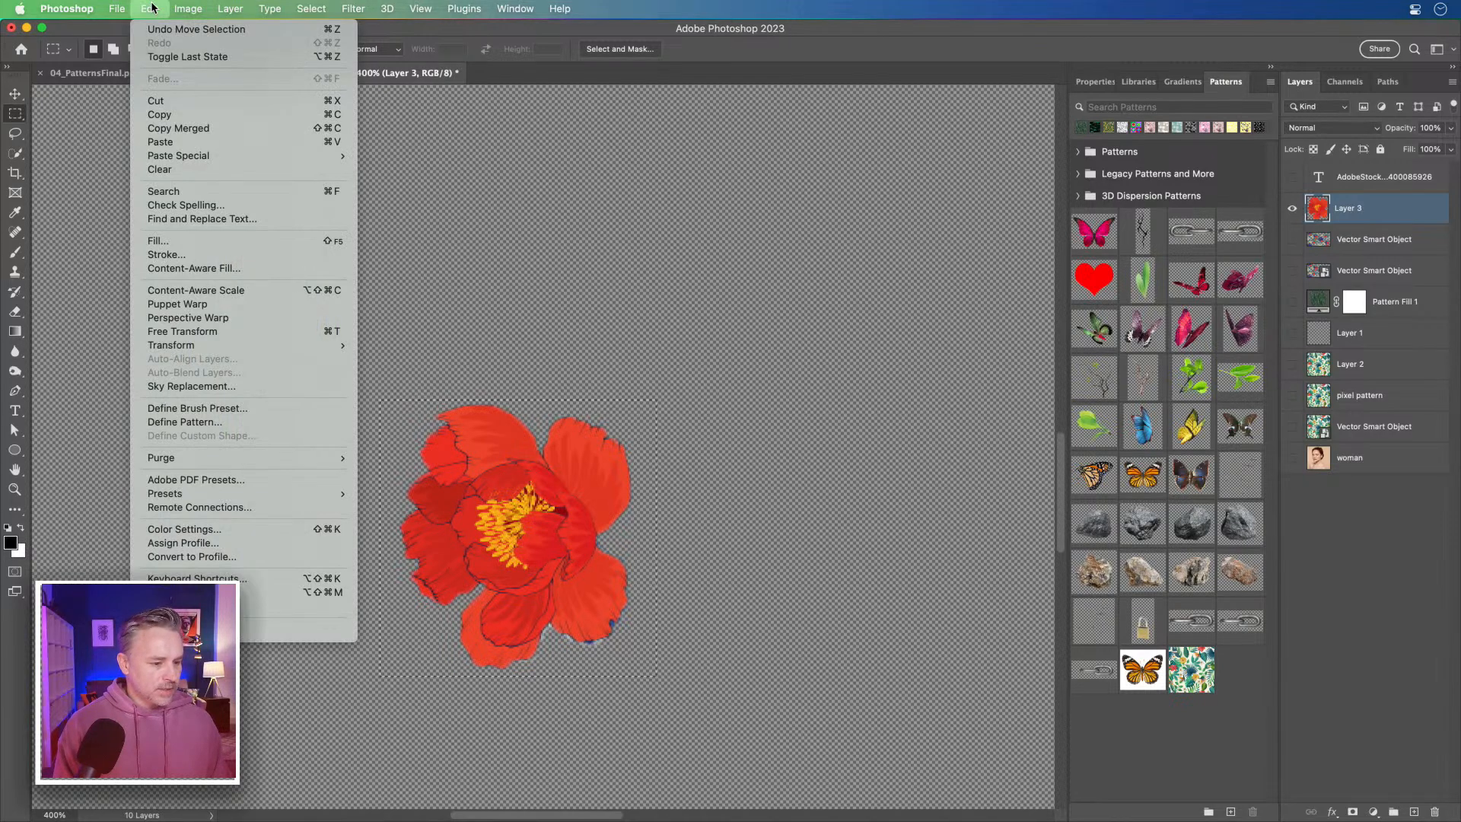
{"action": "left_click", "coordinate": [159, 423]}
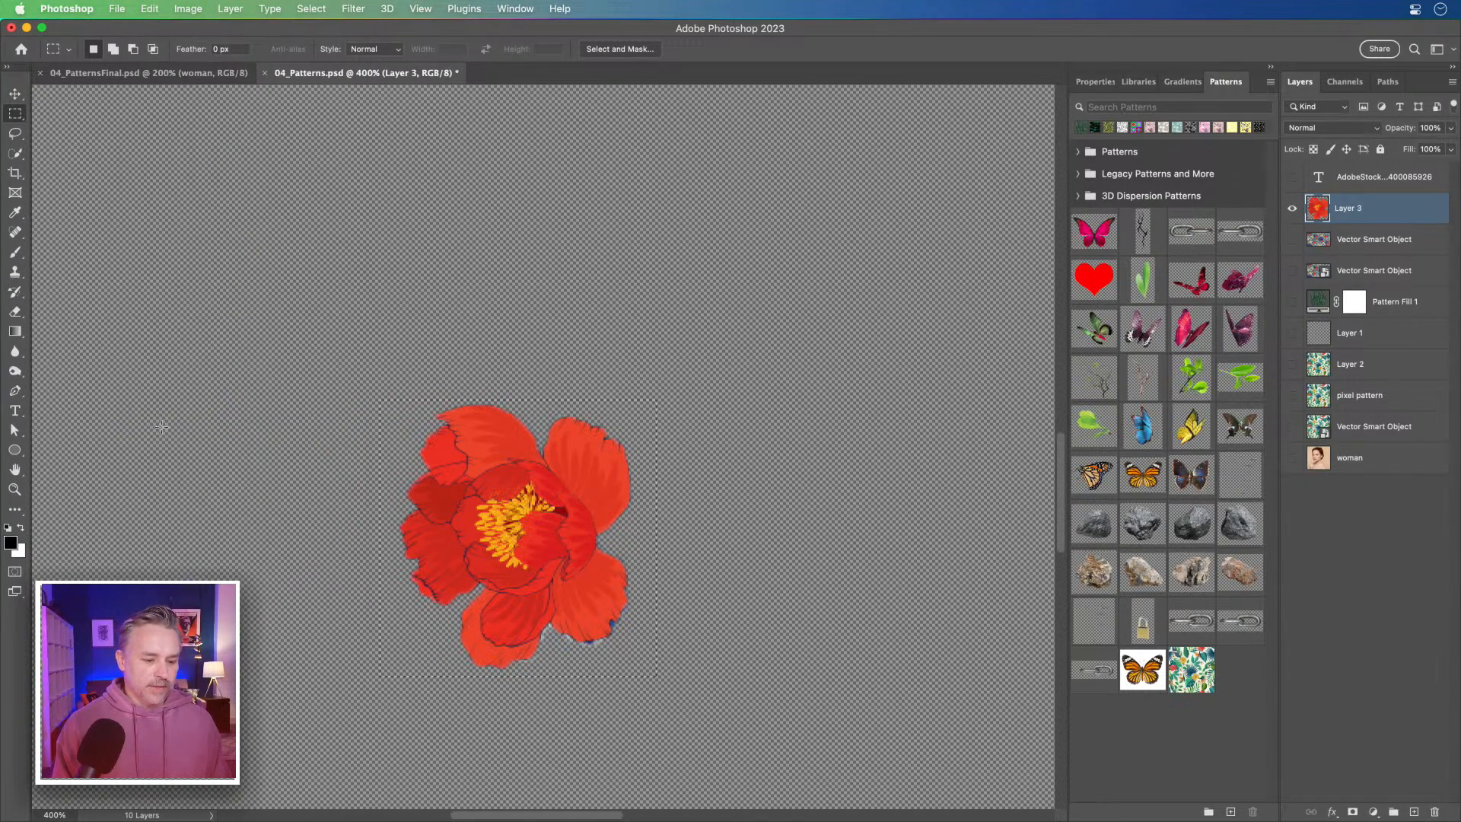
{"action": "type", "text": "flower"}
{"action": "key", "text": "Return"}
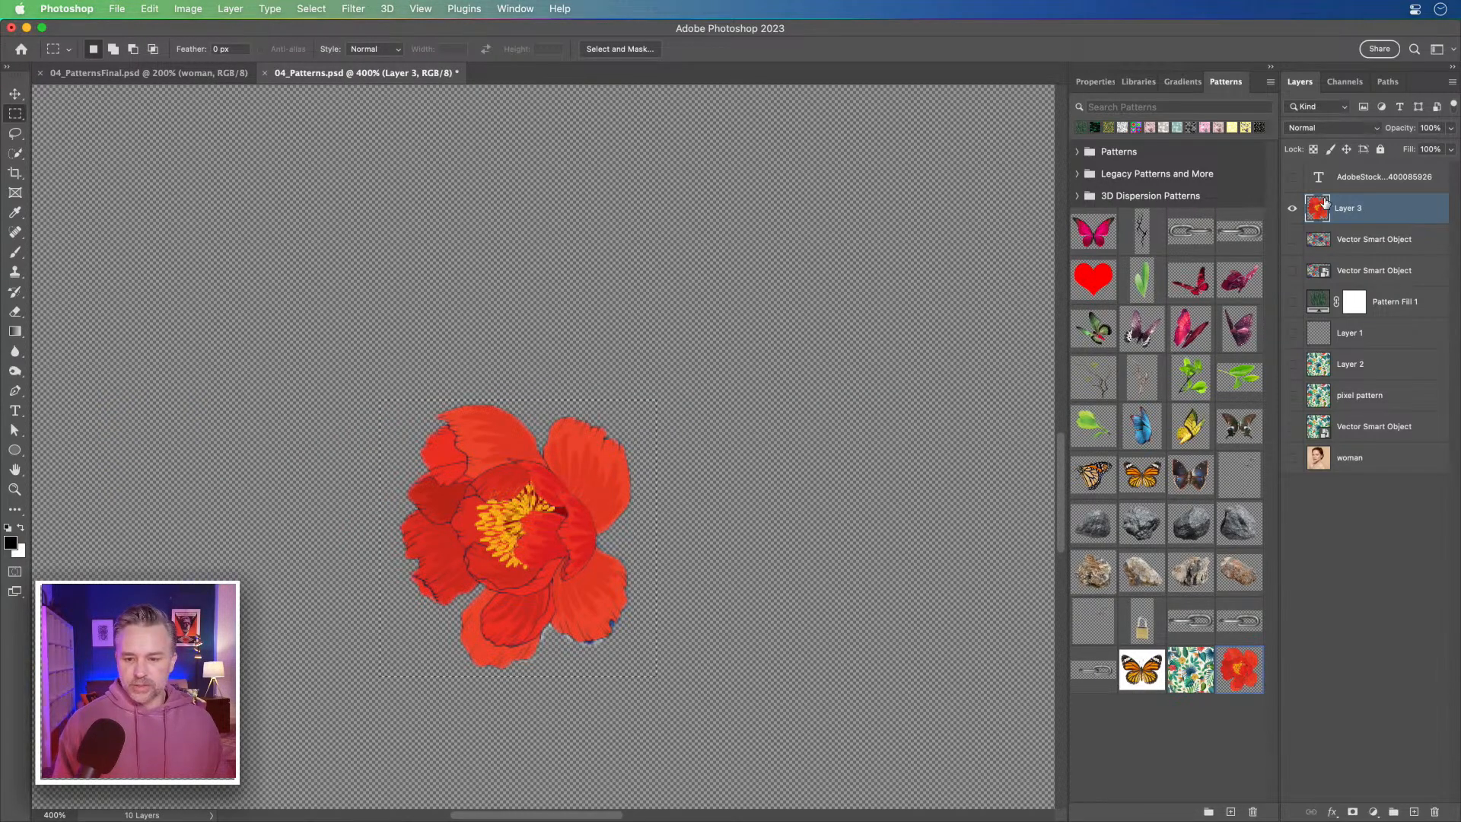
{"action": "key", "text": "super+d"}
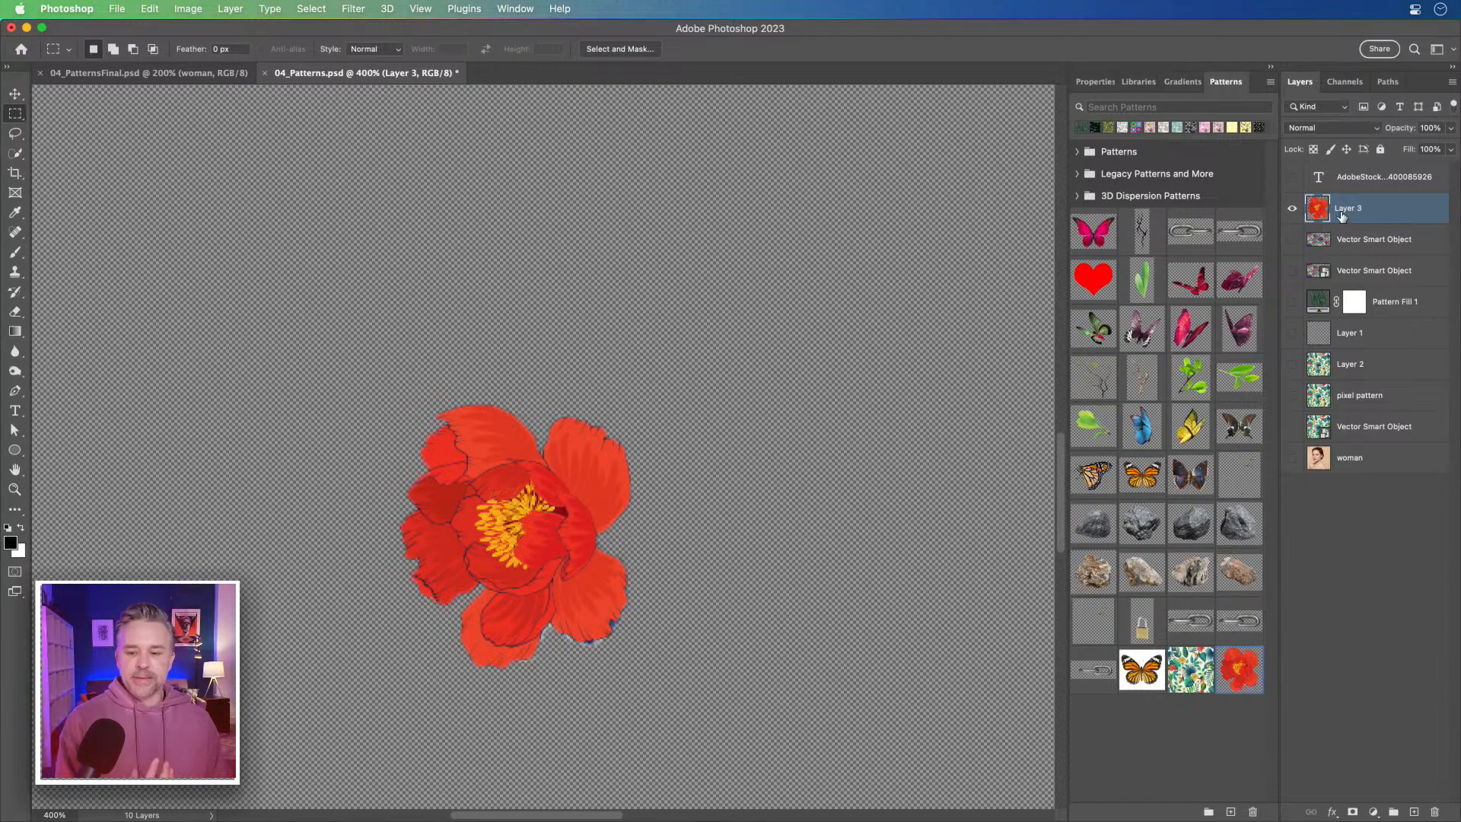
Hide the red flower layer and briefly display the tropical artwork on Layer 2 within the full canvas.
{"action": "left_click", "coordinate": [1291, 208]}
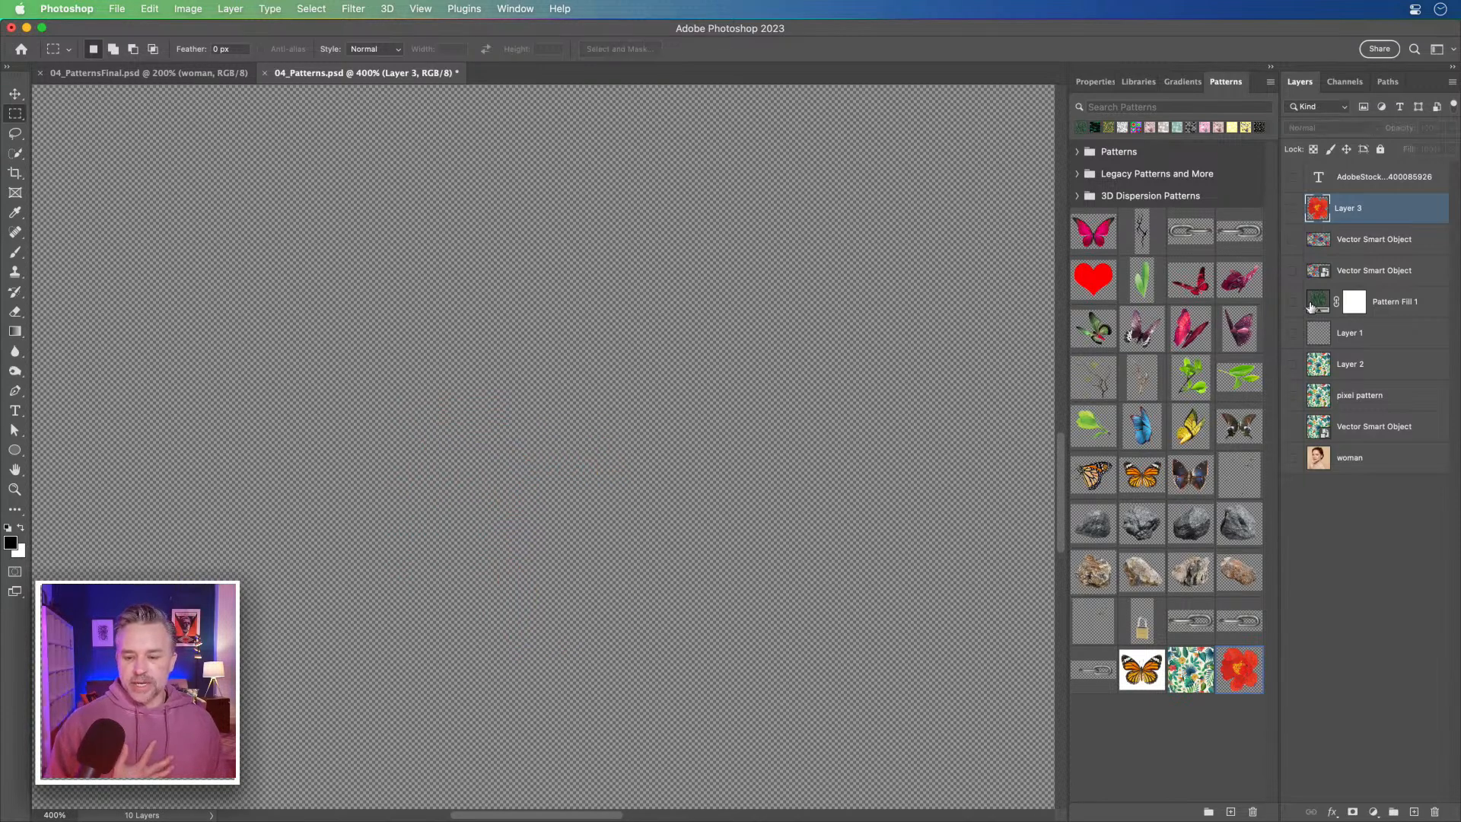
{"action": "left_click", "coordinate": [1291, 365]}
{"action": "key", "text": "super+0"}
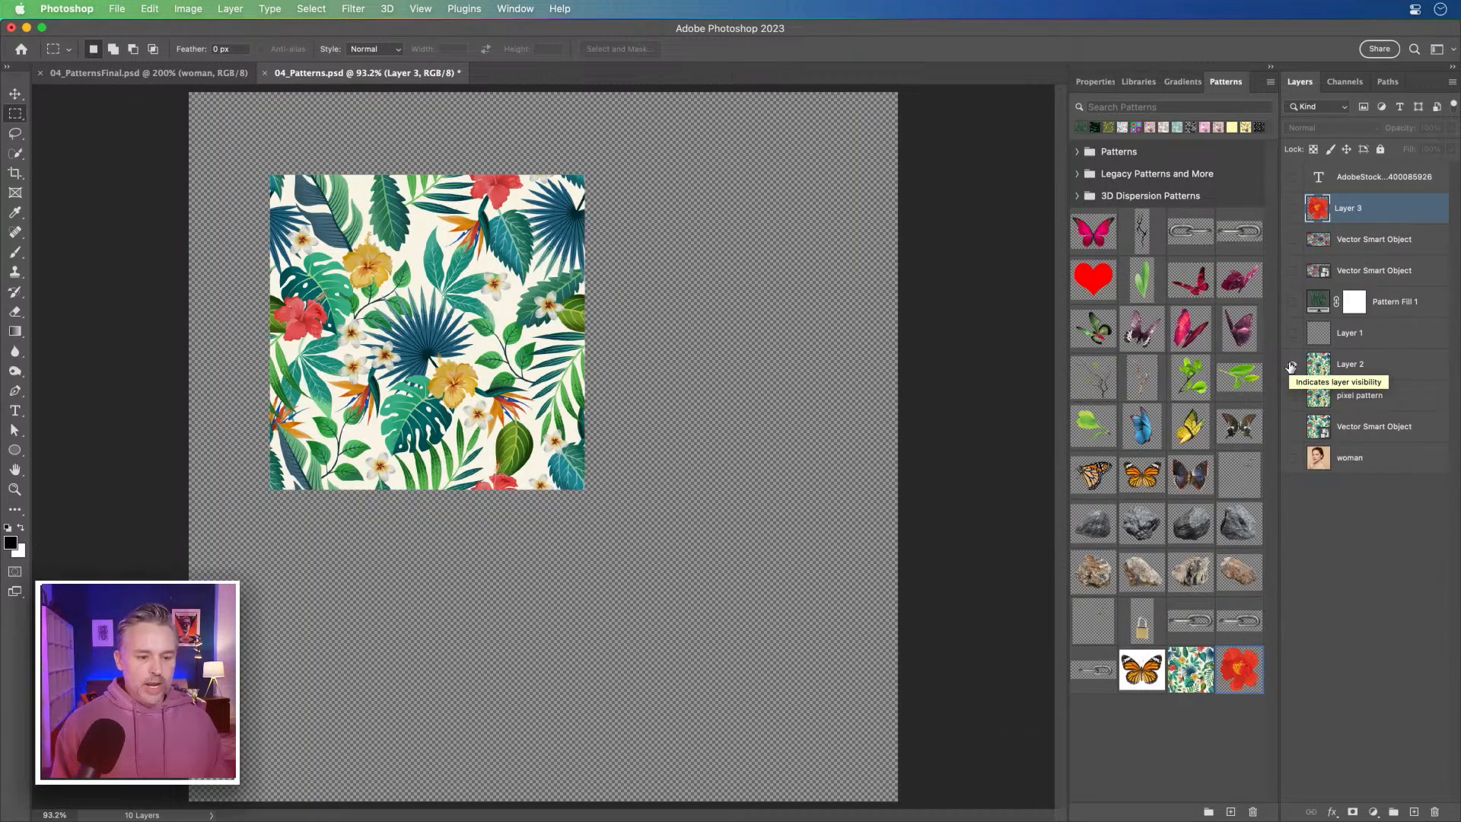
{"action": "left_click", "coordinate": [1291, 364]}
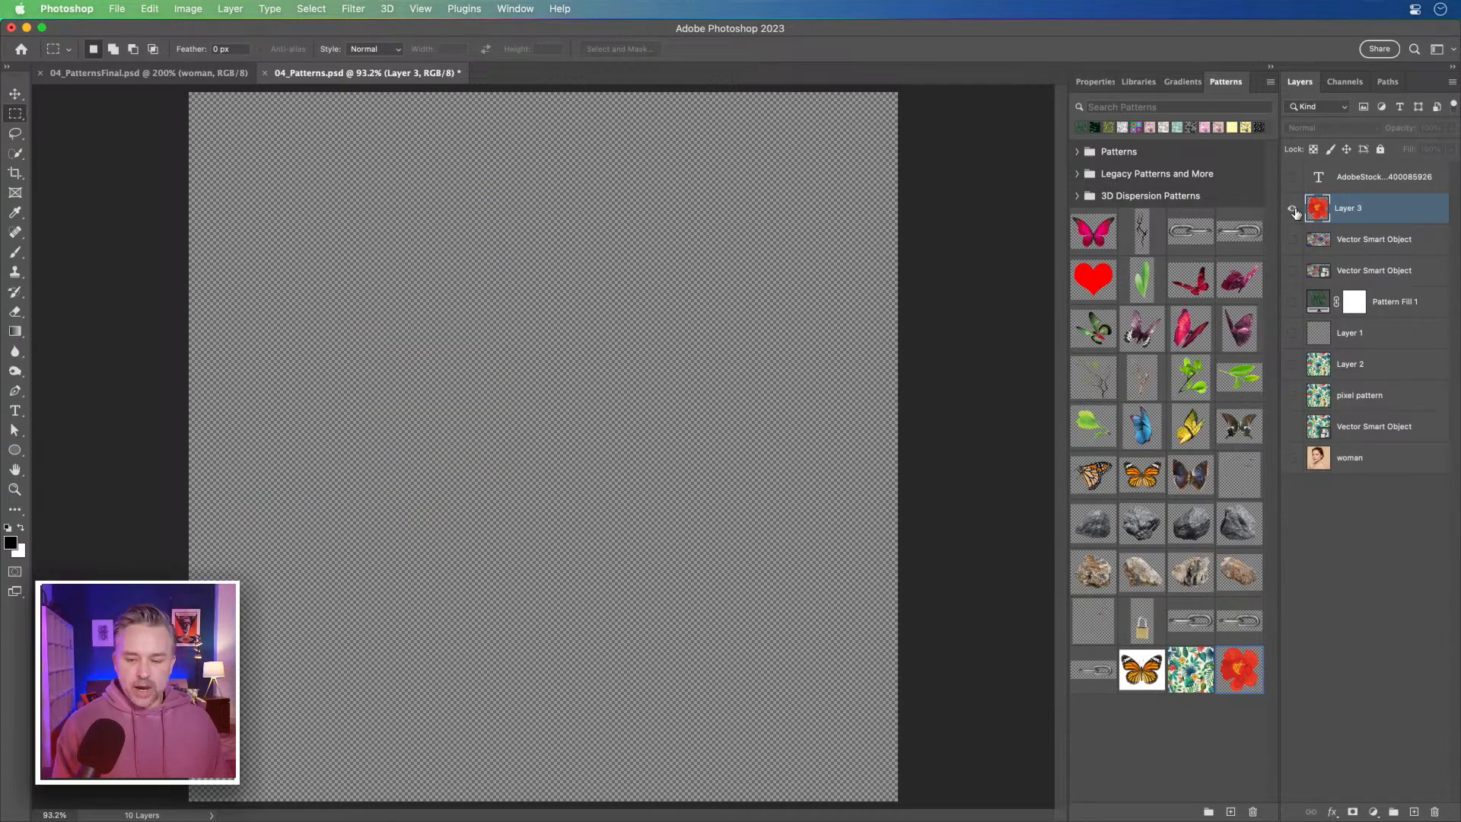
Show the red flower layer again and move the flower to near the middle of the canvas.
{"action": "left_click", "coordinate": [1291, 208]}
{"action": "left_click", "coordinate": [15, 93]}
{"action": "left_click_drag", "start_coordinate": [407, 570], "coordinate": [478, 473]}
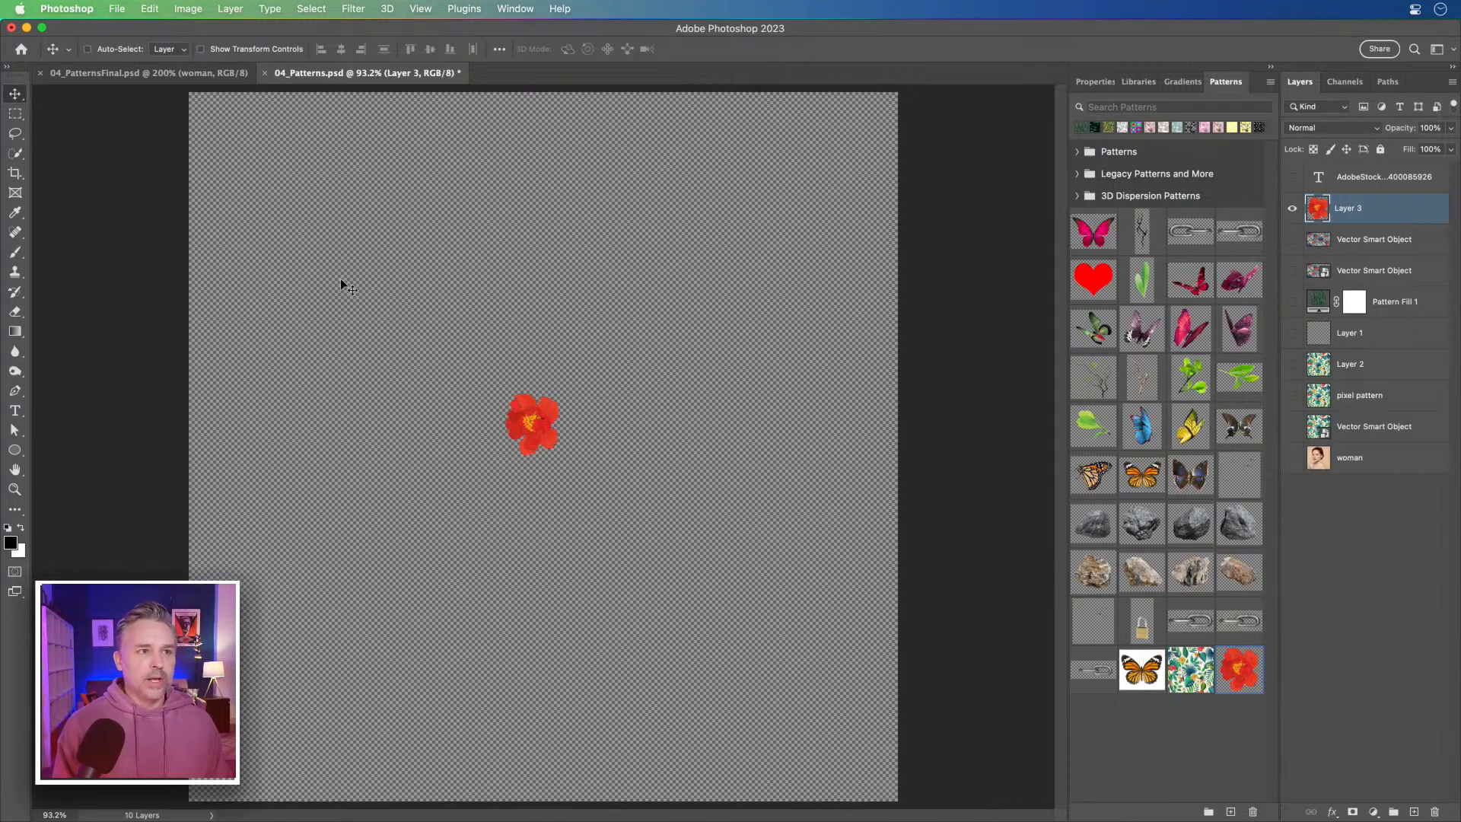
Hide the single flower layer, add a new layer, and apply the red flower pattern to it as a pattern fill.
{"action": "left_click", "coordinate": [1292, 208]}
{"action": "left_click", "coordinate": [1413, 812]}
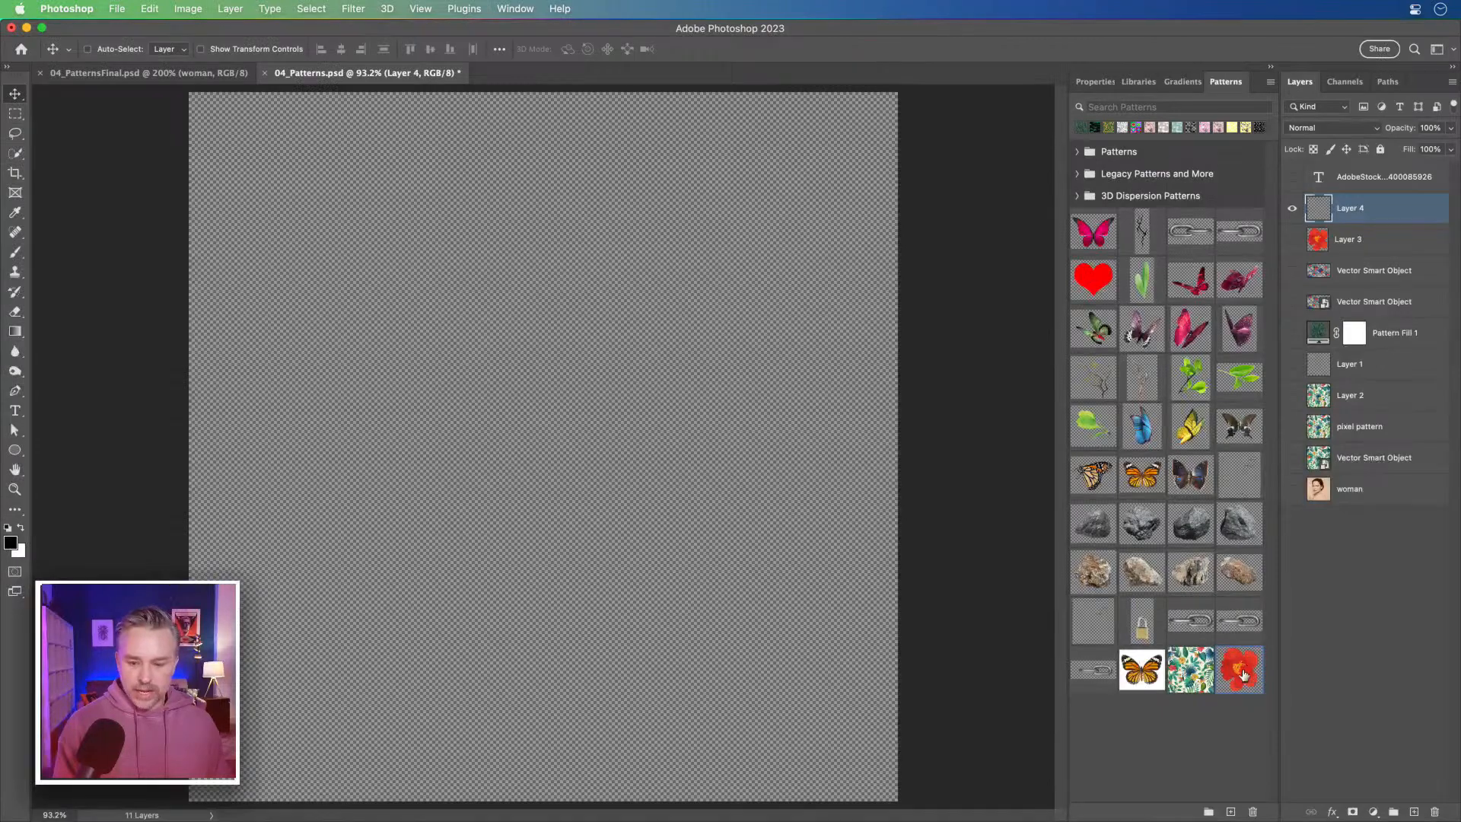
{"action": "left_click", "coordinate": [902, 601]}
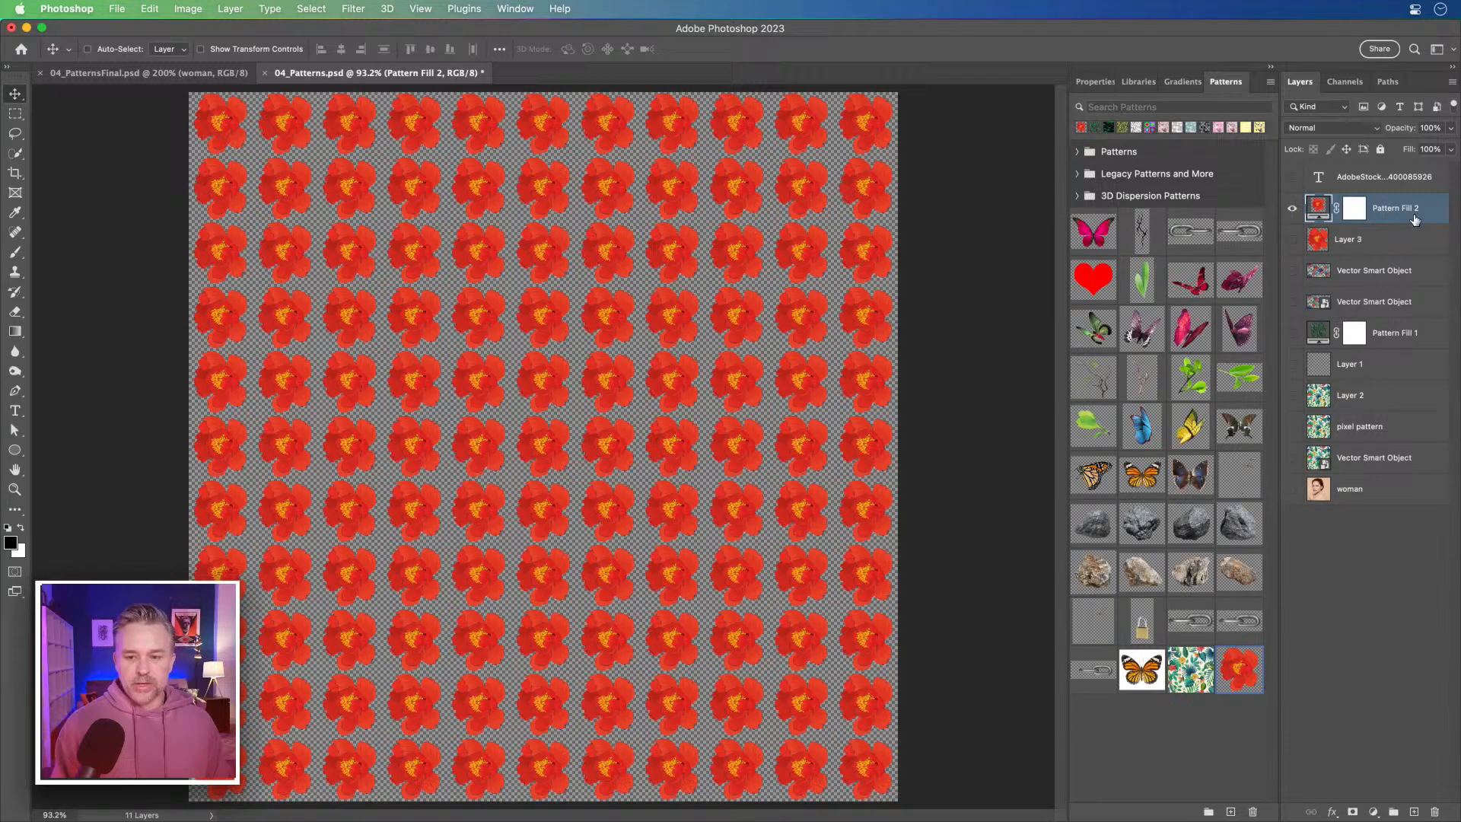
Hide the flower pattern fill, add an empty layer, and set its Fill contents to the red flower custom pattern.
{"action": "left_click", "coordinate": [1294, 211]}
{"action": "left_click", "coordinate": [1413, 812]}
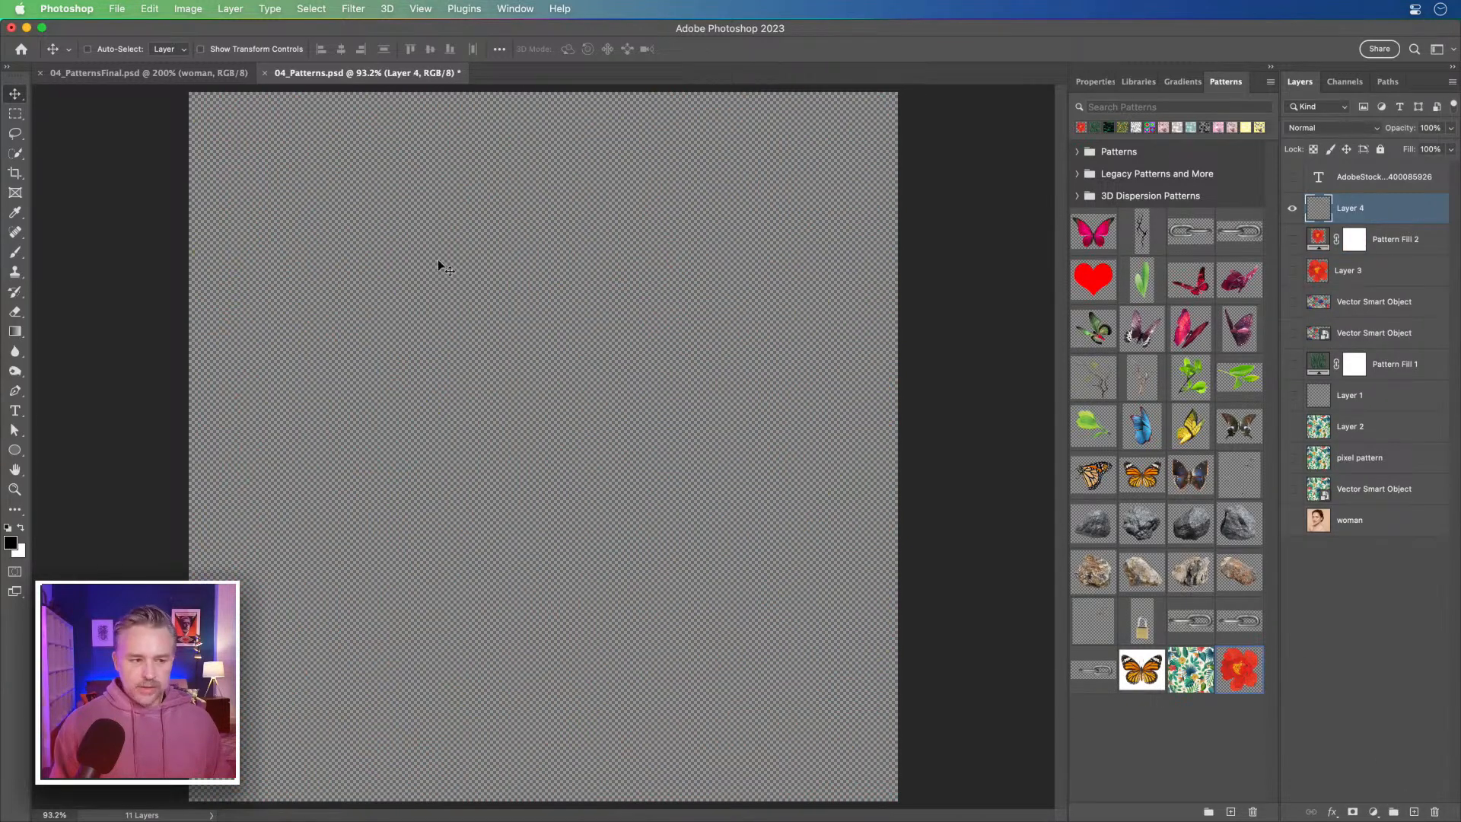
{"action": "left_click", "coordinate": [122, 9]}
{"action": "mouse_move", "coordinate": [148, 9]}
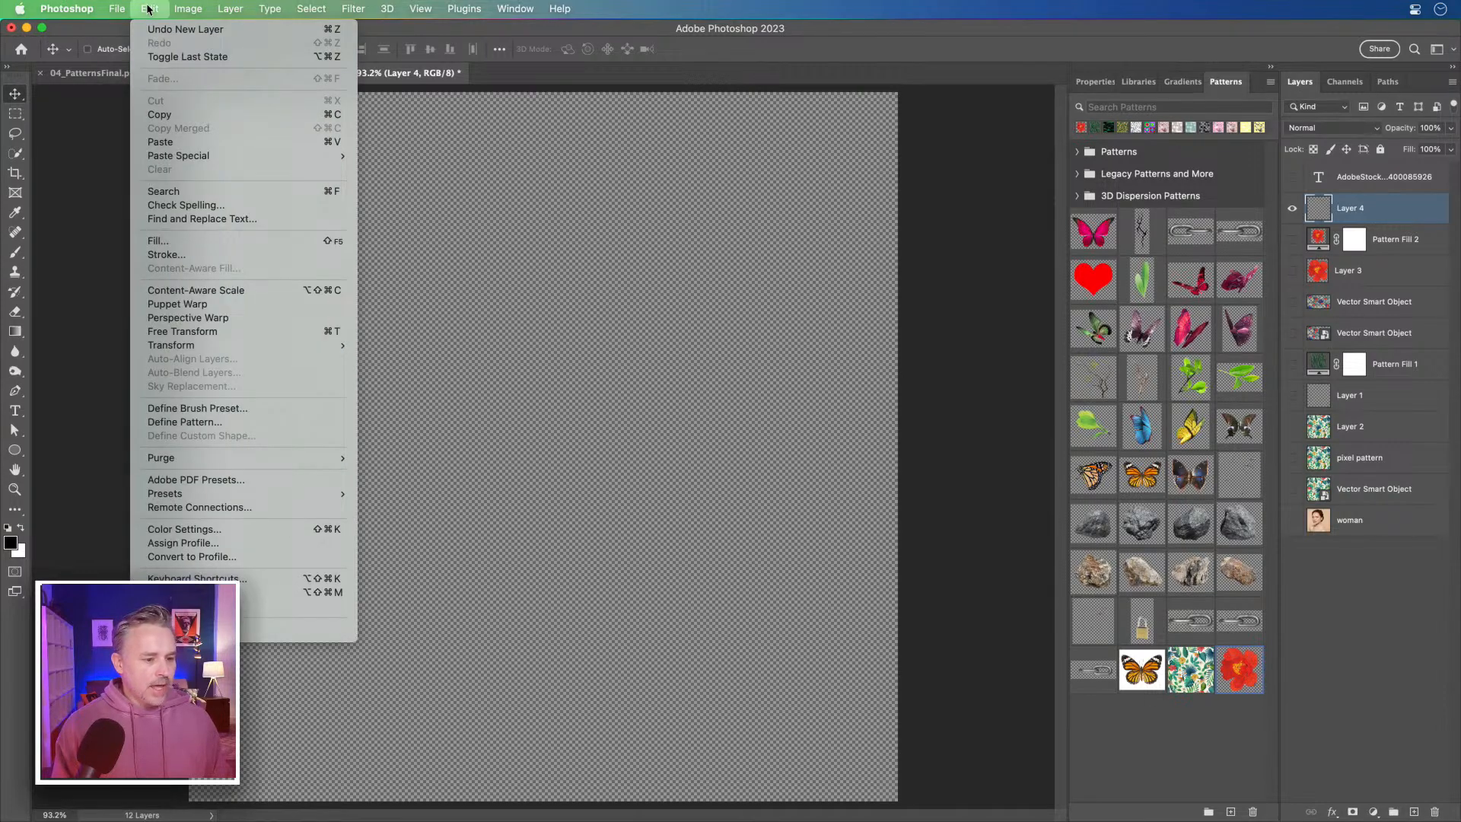
{"action": "left_click", "coordinate": [165, 242]}
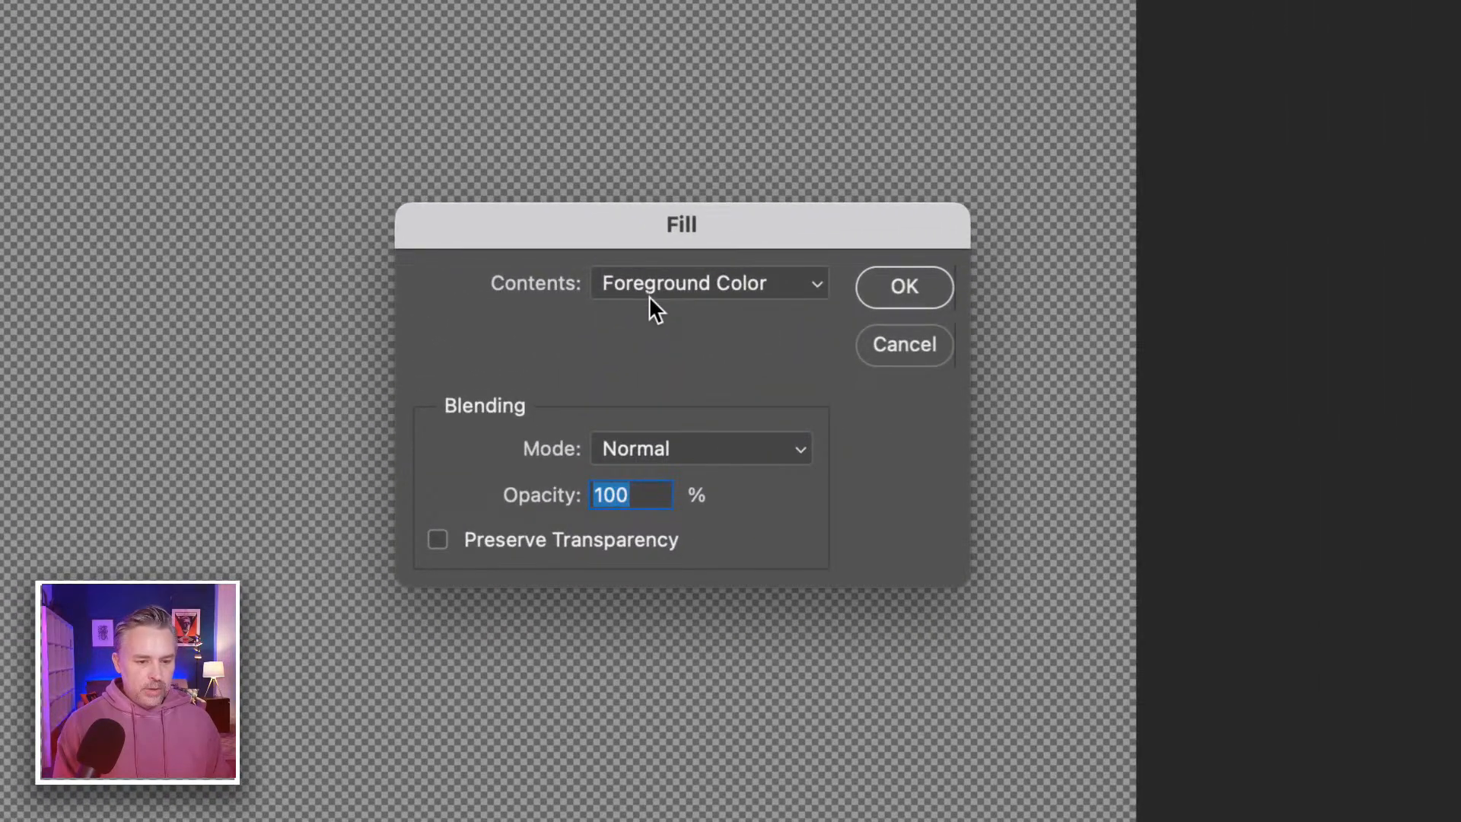
{"action": "left_click", "coordinate": [644, 291]}
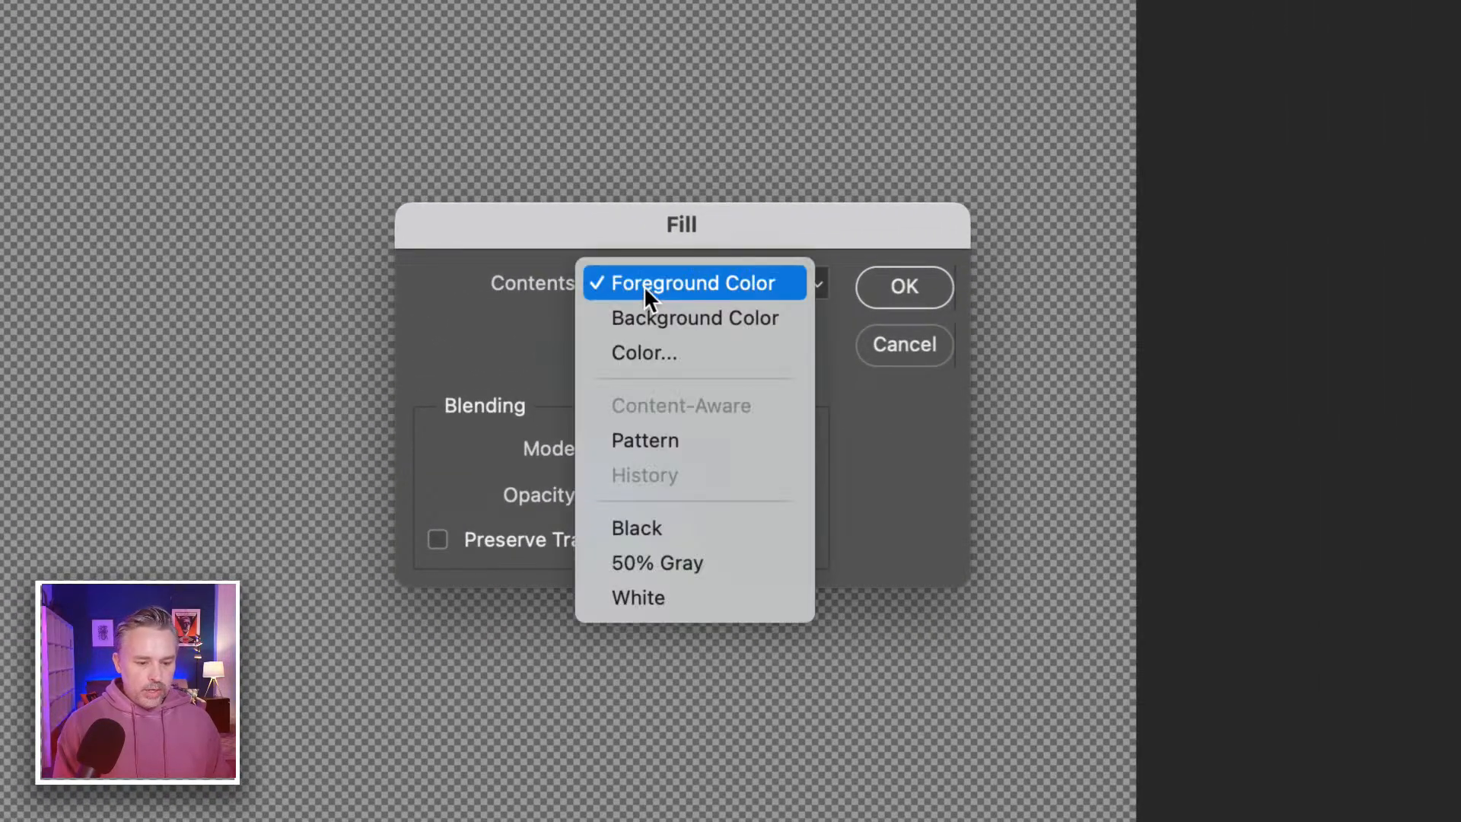
{"action": "left_click", "coordinate": [719, 439]}
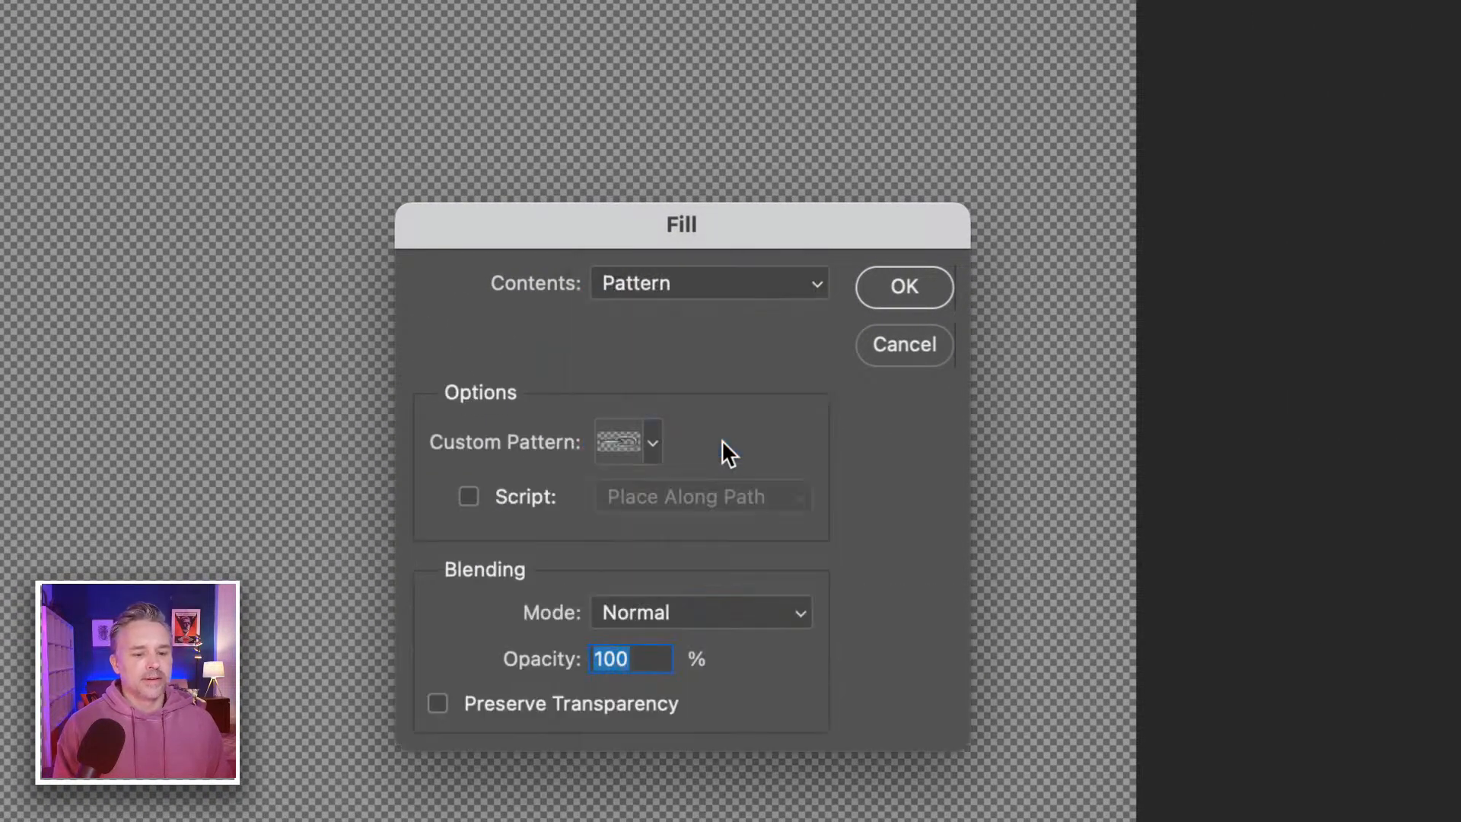
{"action": "left_click", "coordinate": [655, 439]}
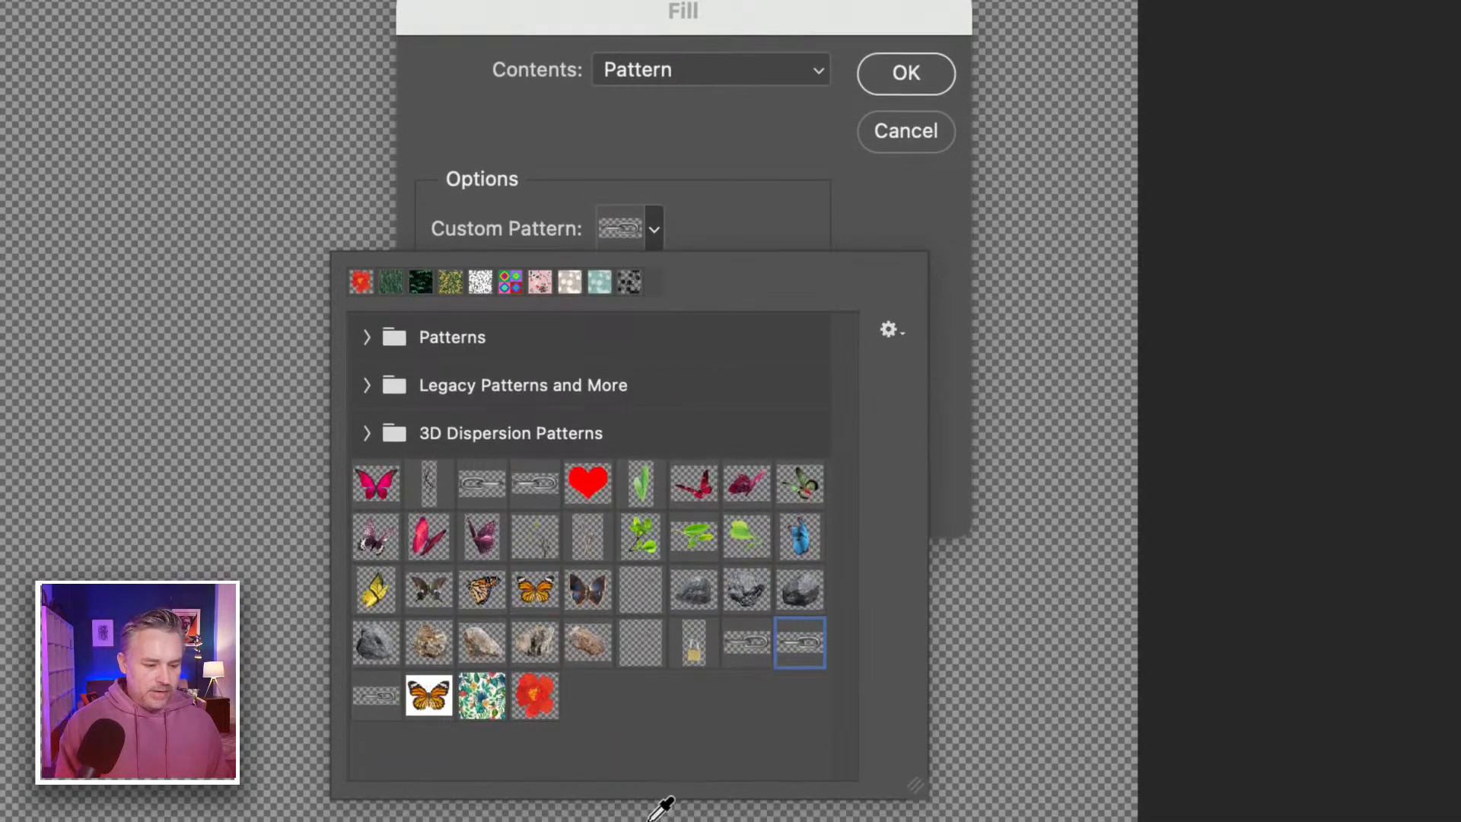
{"action": "left_click", "coordinate": [532, 696]}
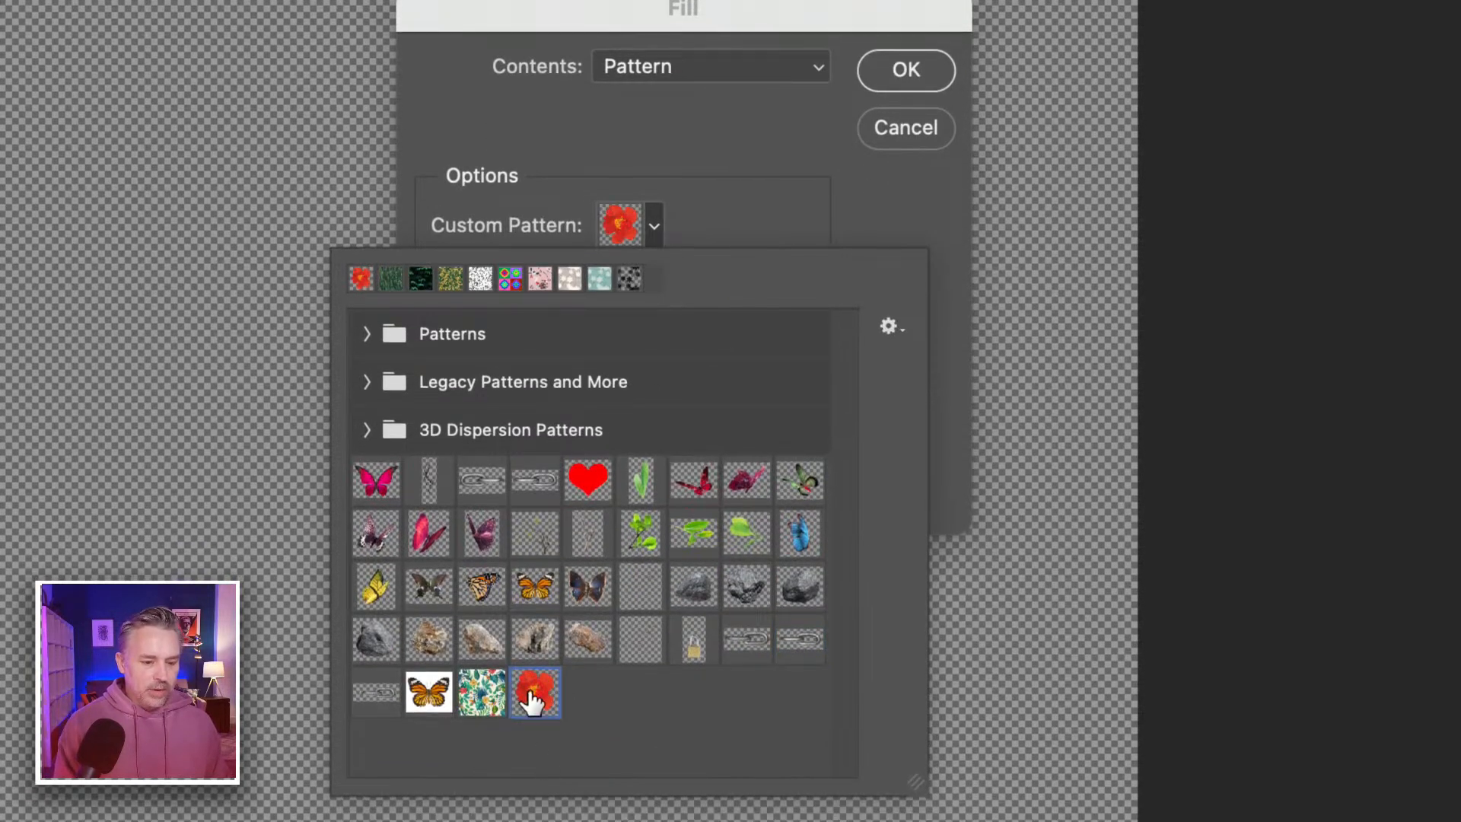
{"action": "left_click", "coordinate": [738, 199]}
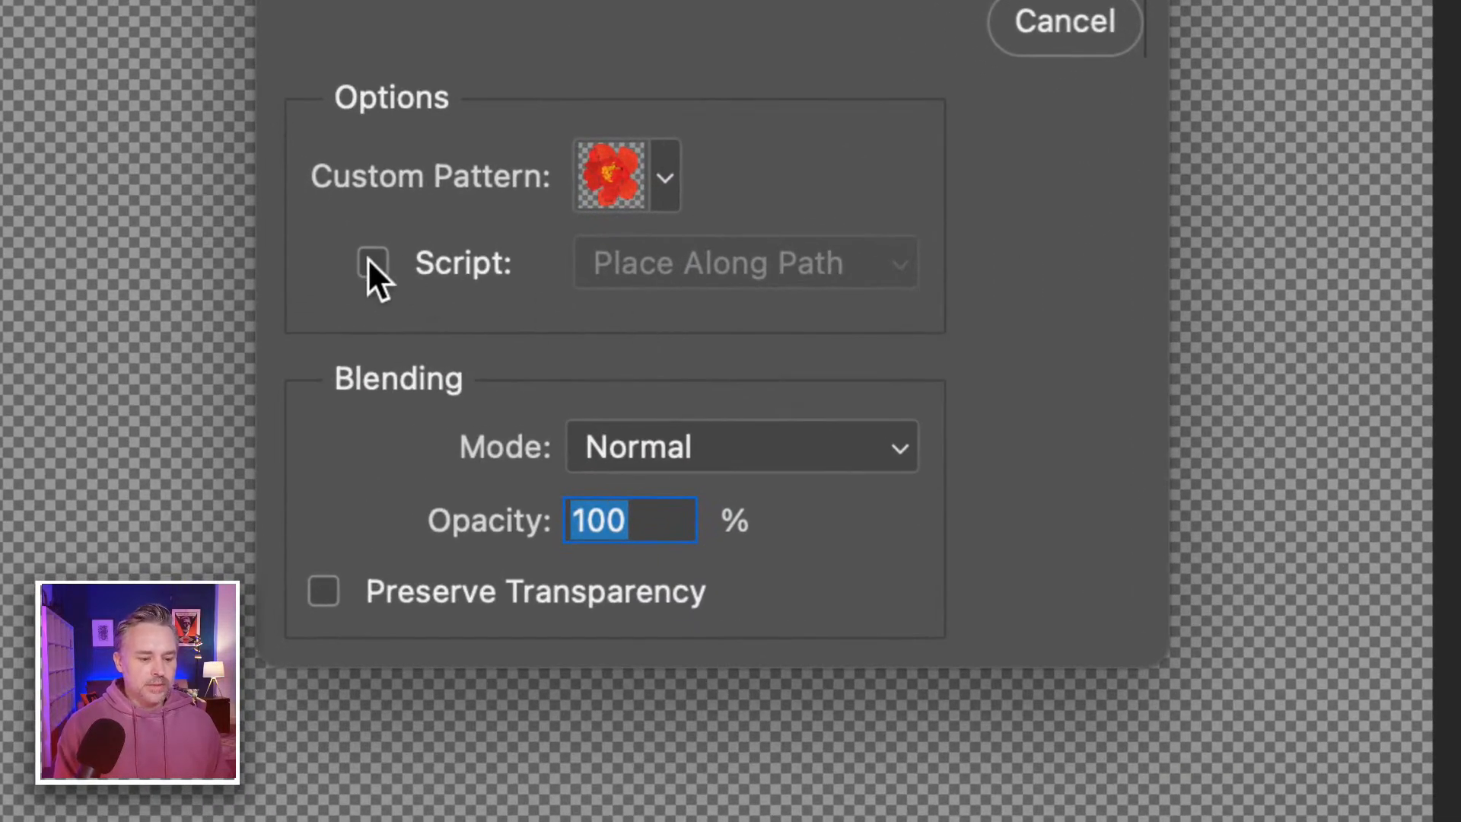
Enable the Fill script, set it to Random Fill, and proceed to the script's settings.
{"action": "left_click", "coordinate": [371, 261]}
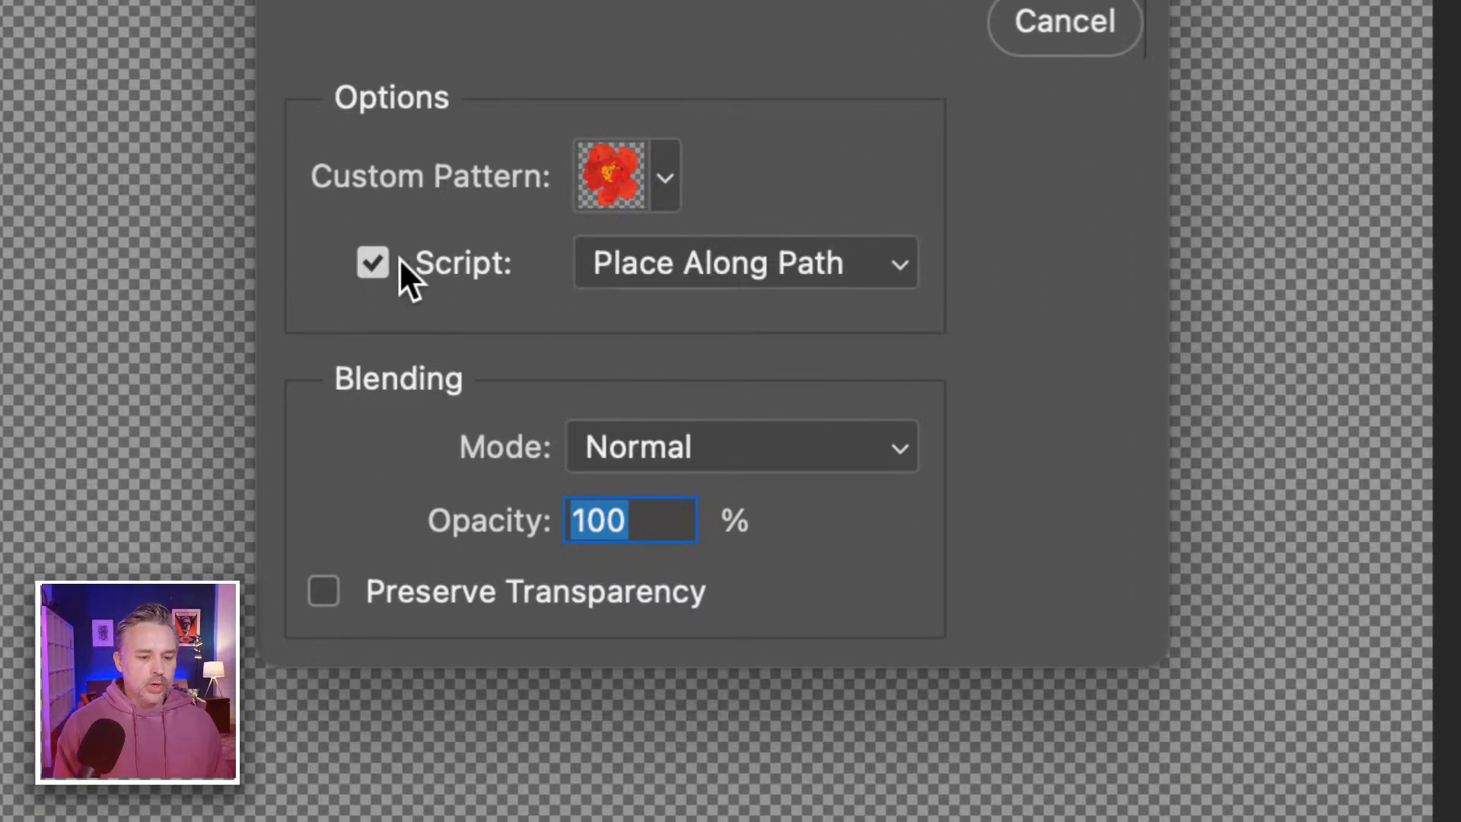
{"action": "left_click", "coordinate": [695, 265]}
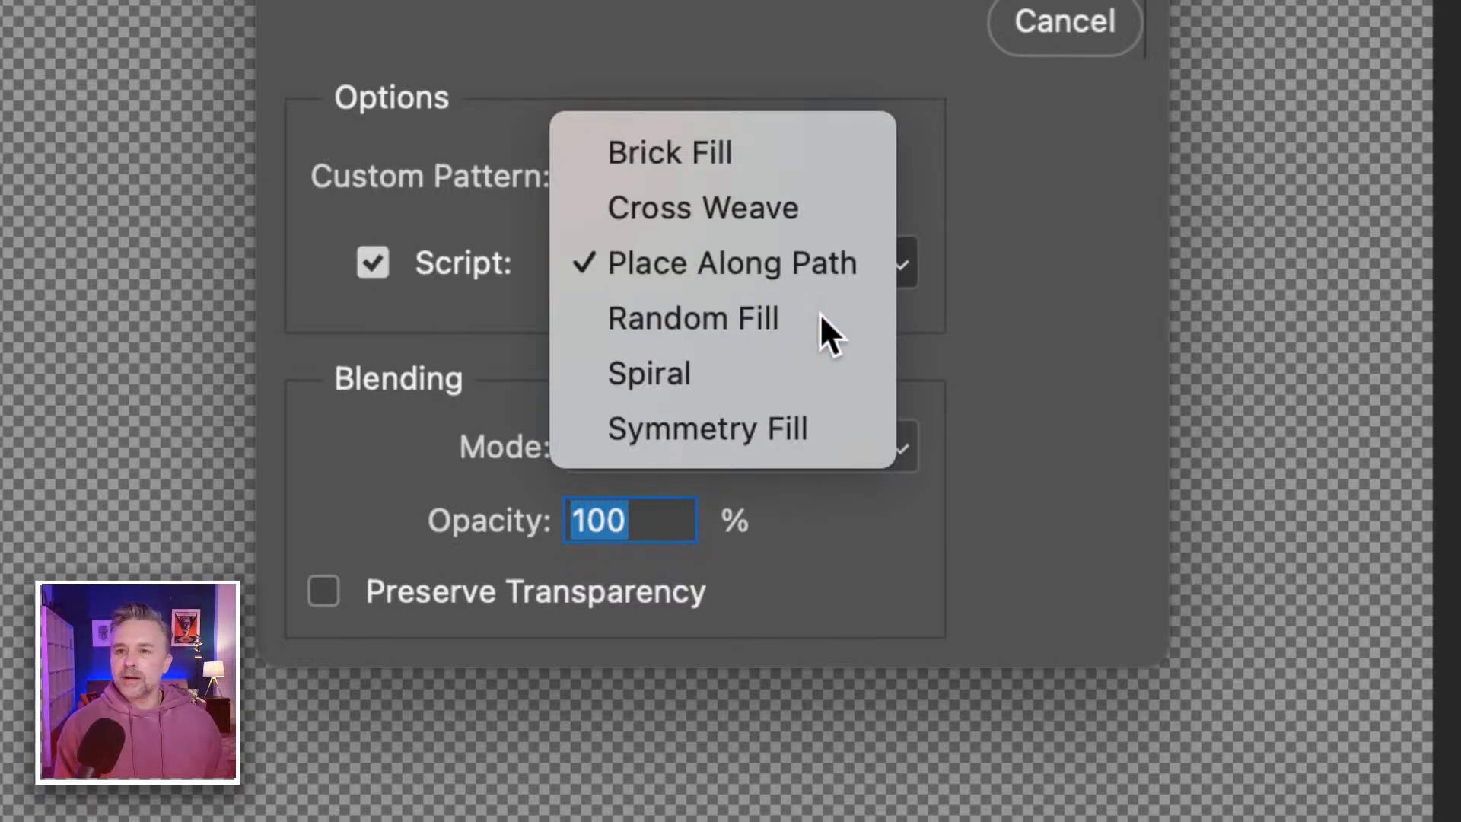
{"action": "left_click", "coordinate": [819, 313]}
{"action": "left_click", "coordinate": [719, 276]}
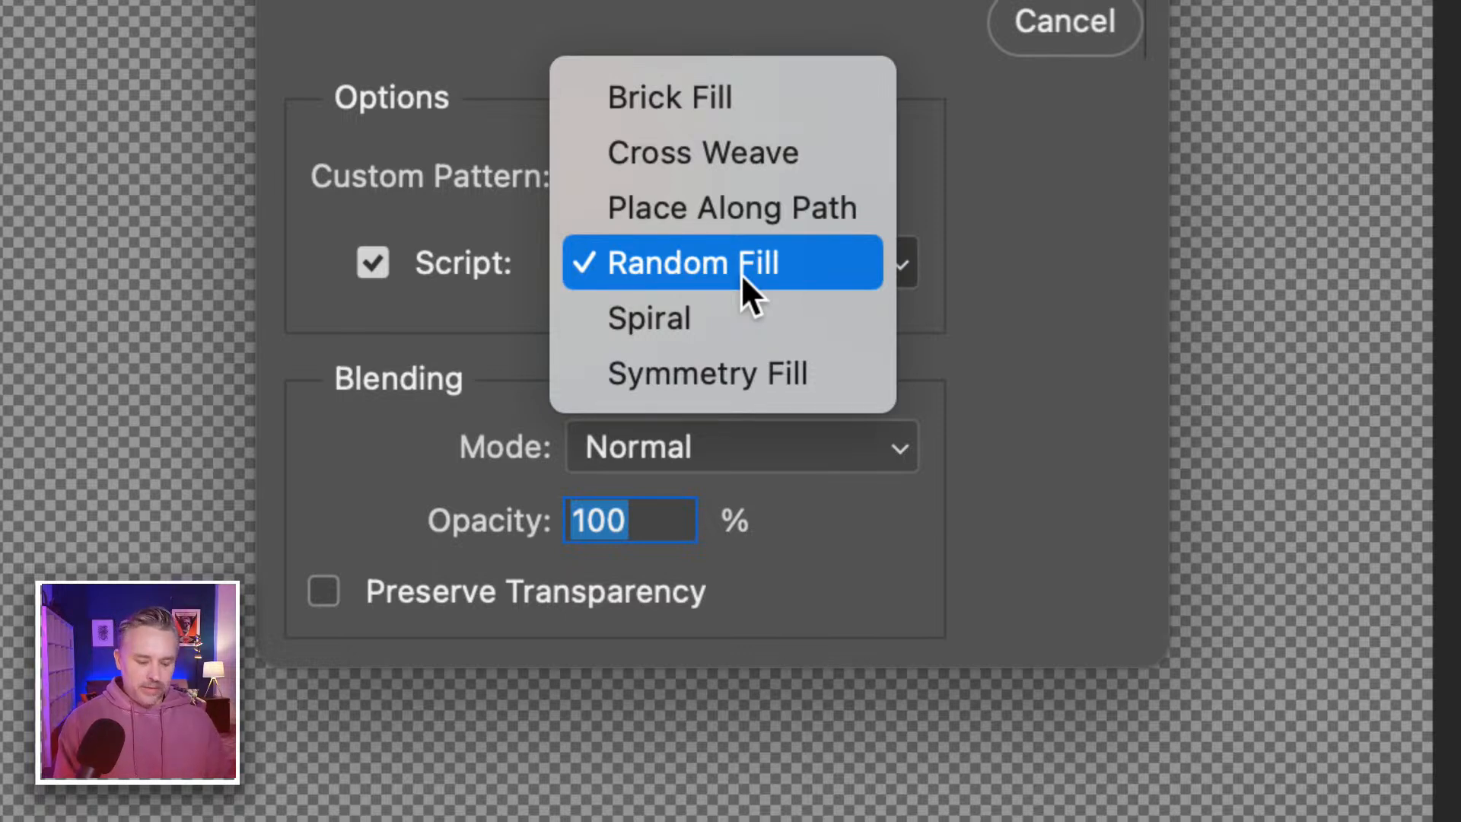
{"action": "left_click", "coordinate": [741, 272]}
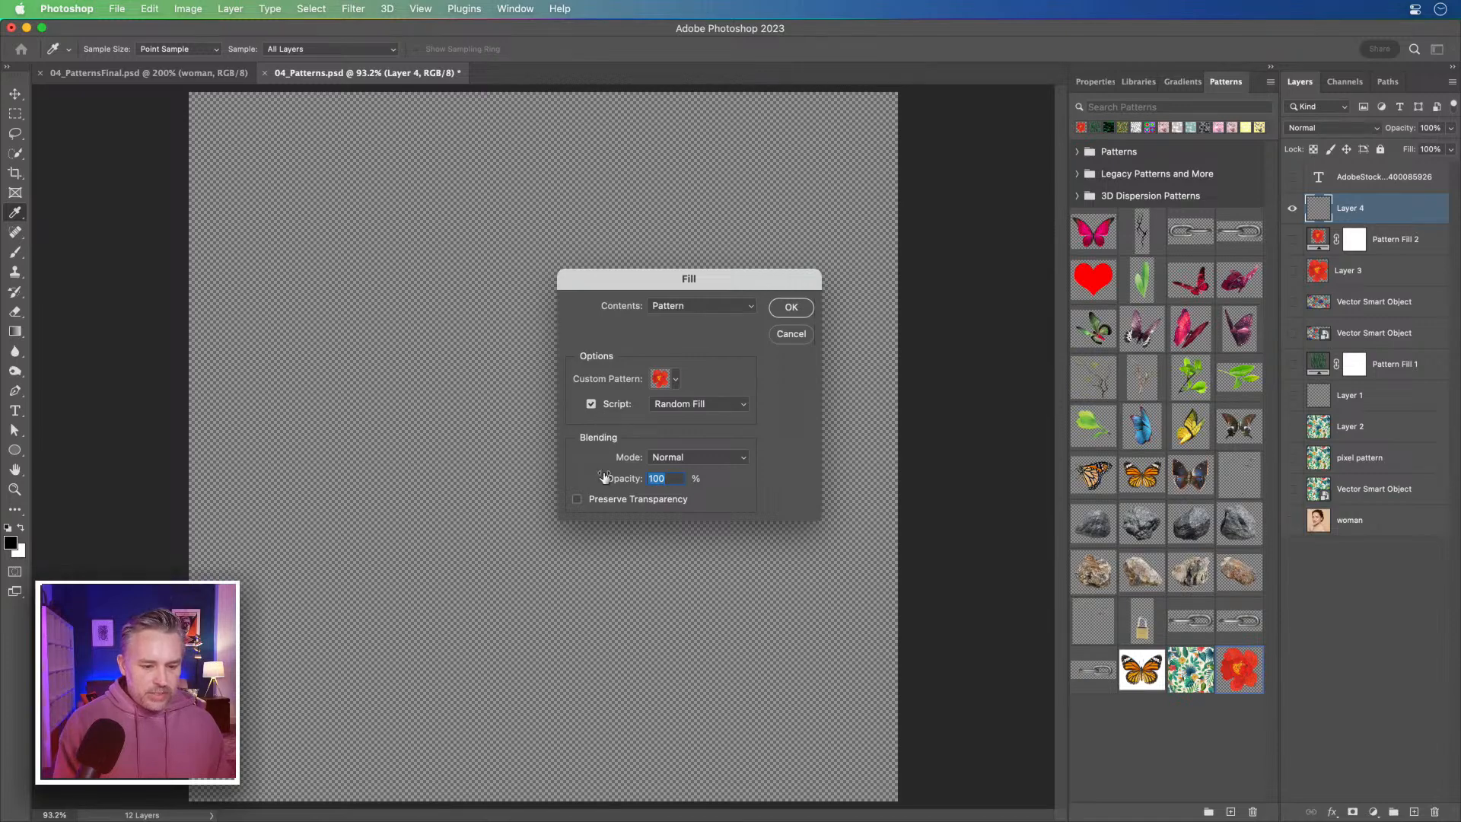
{"action": "left_click", "coordinate": [788, 308]}
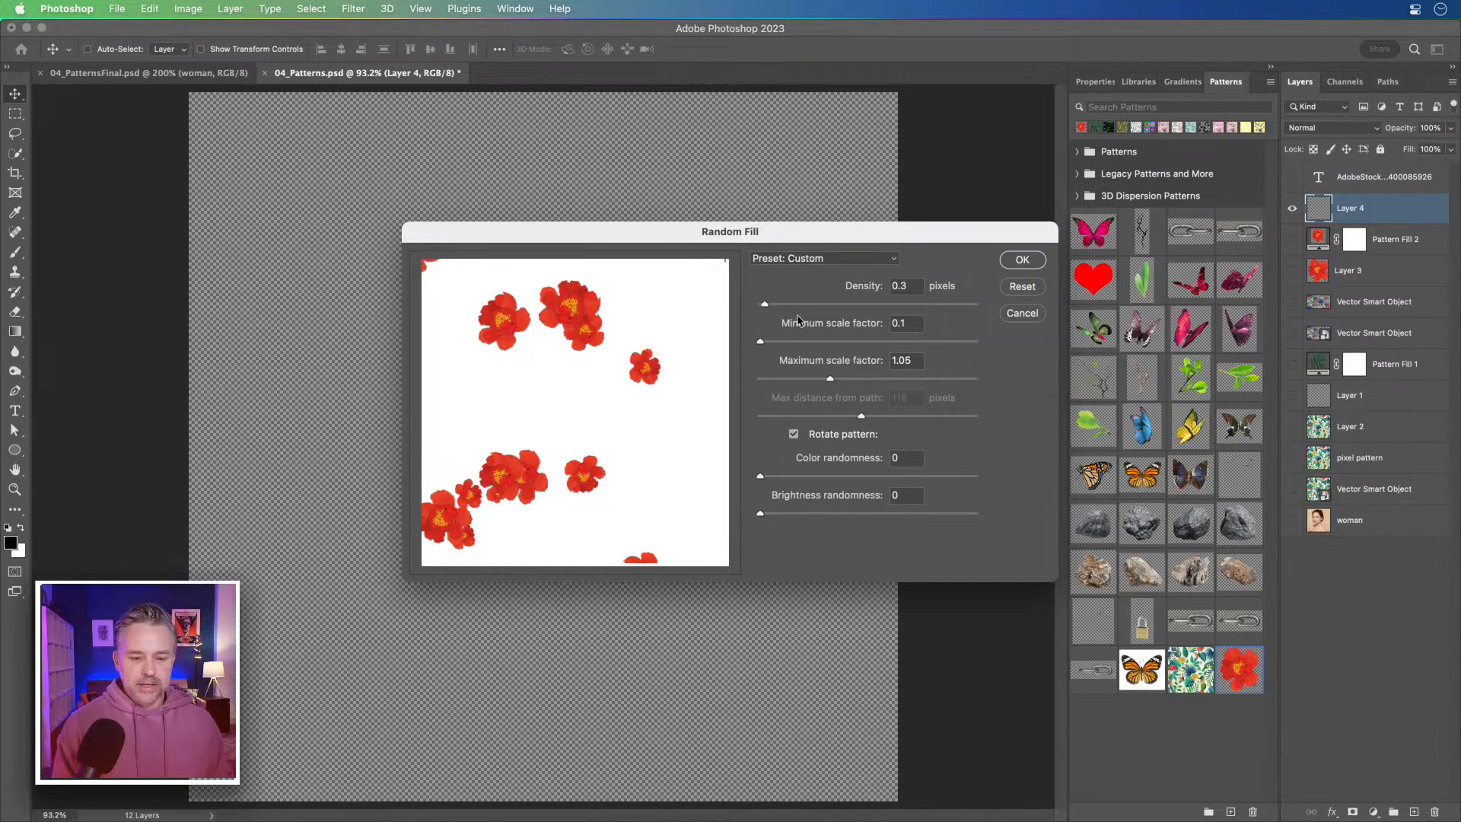
Apply the Random Fill with a density of 1 pixel and a color randomness of 0.37.
{"action": "left_click_drag", "start_coordinate": [766, 305], "coordinate": [790, 306]}
{"action": "left_click", "coordinate": [830, 305]}
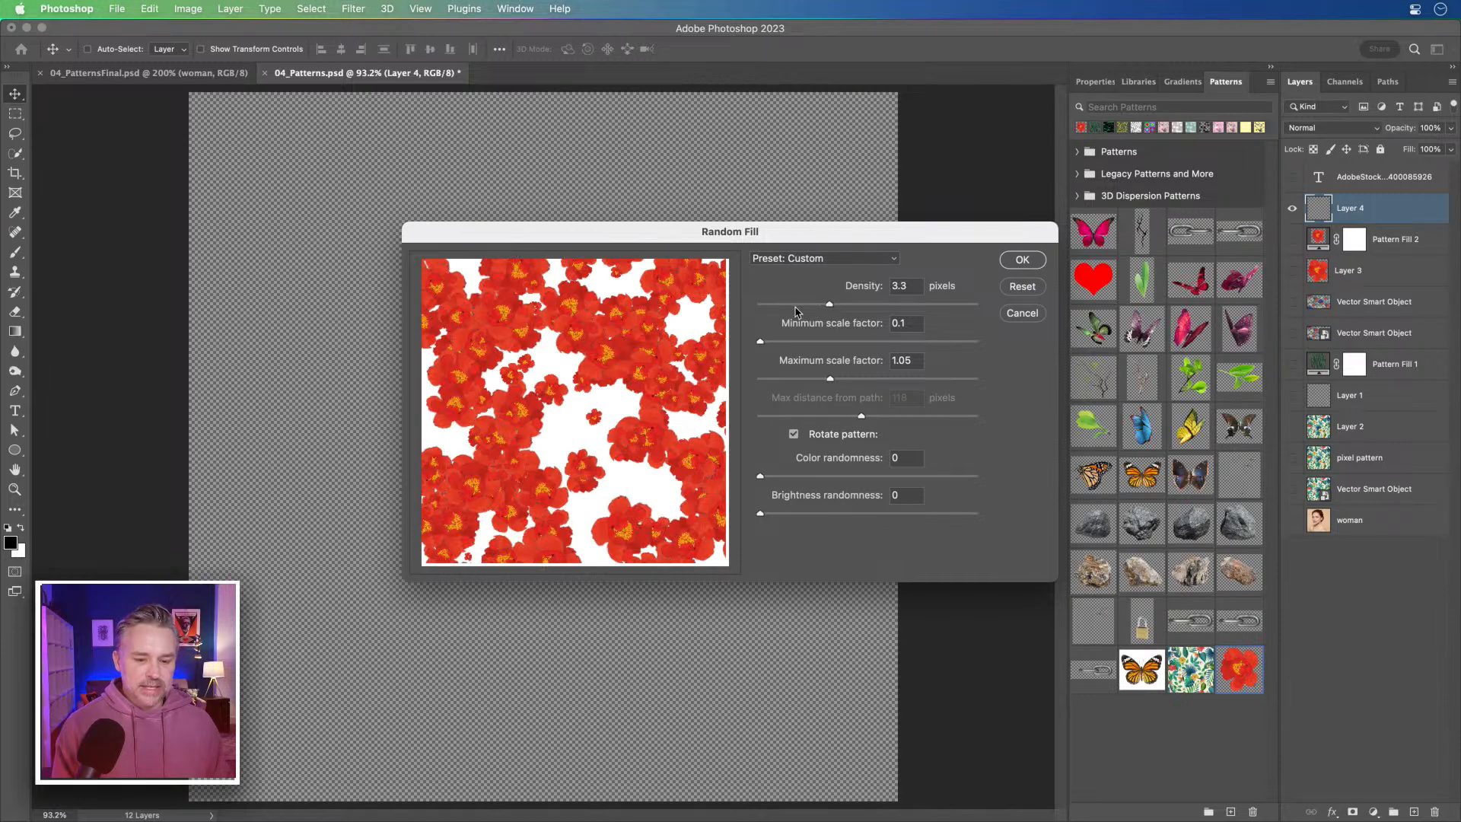
{"action": "left_click", "coordinate": [779, 305]}
{"action": "left_click", "coordinate": [799, 475]}
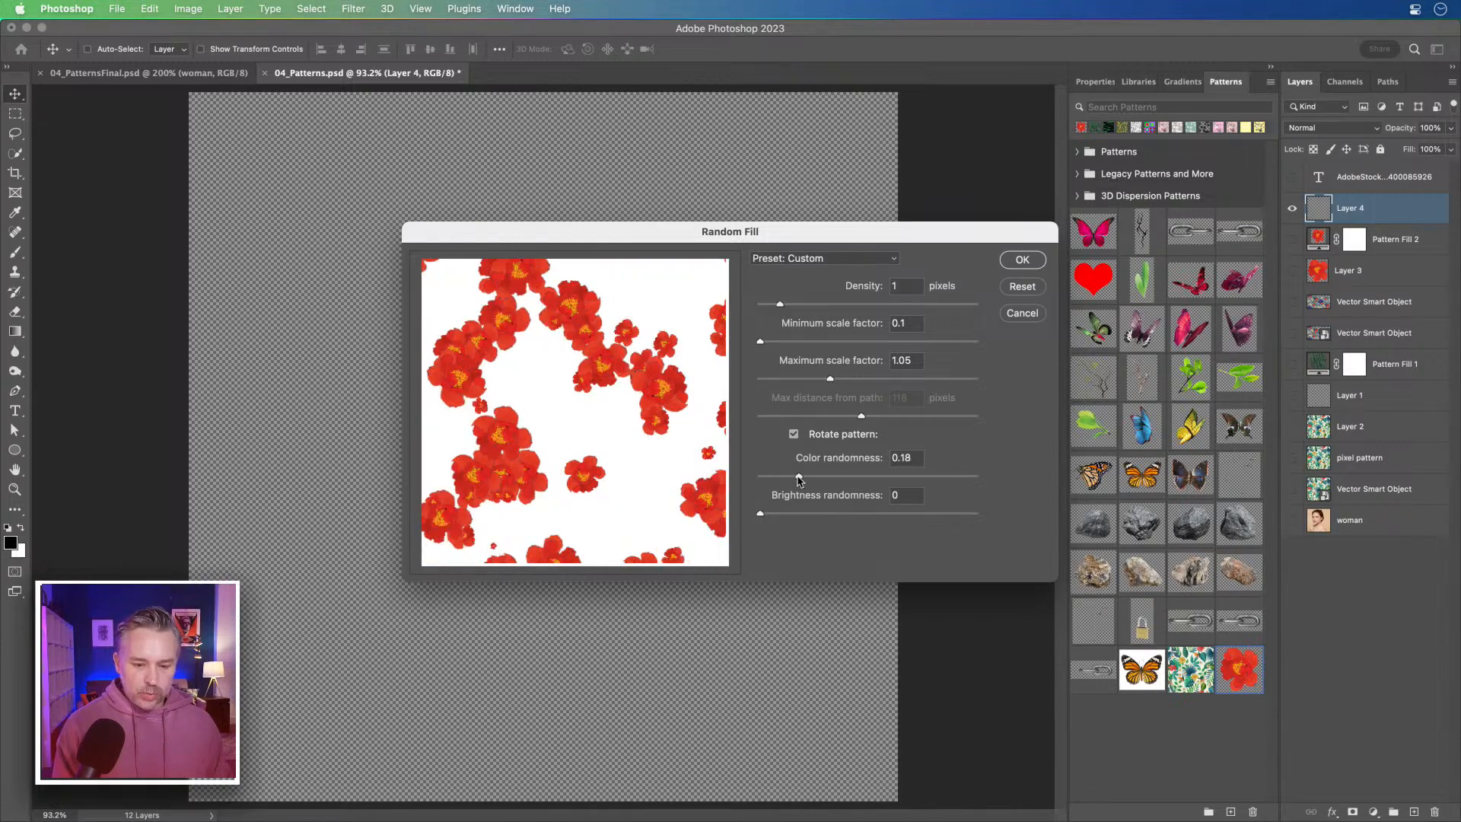
{"action": "left_click", "coordinate": [839, 475]}
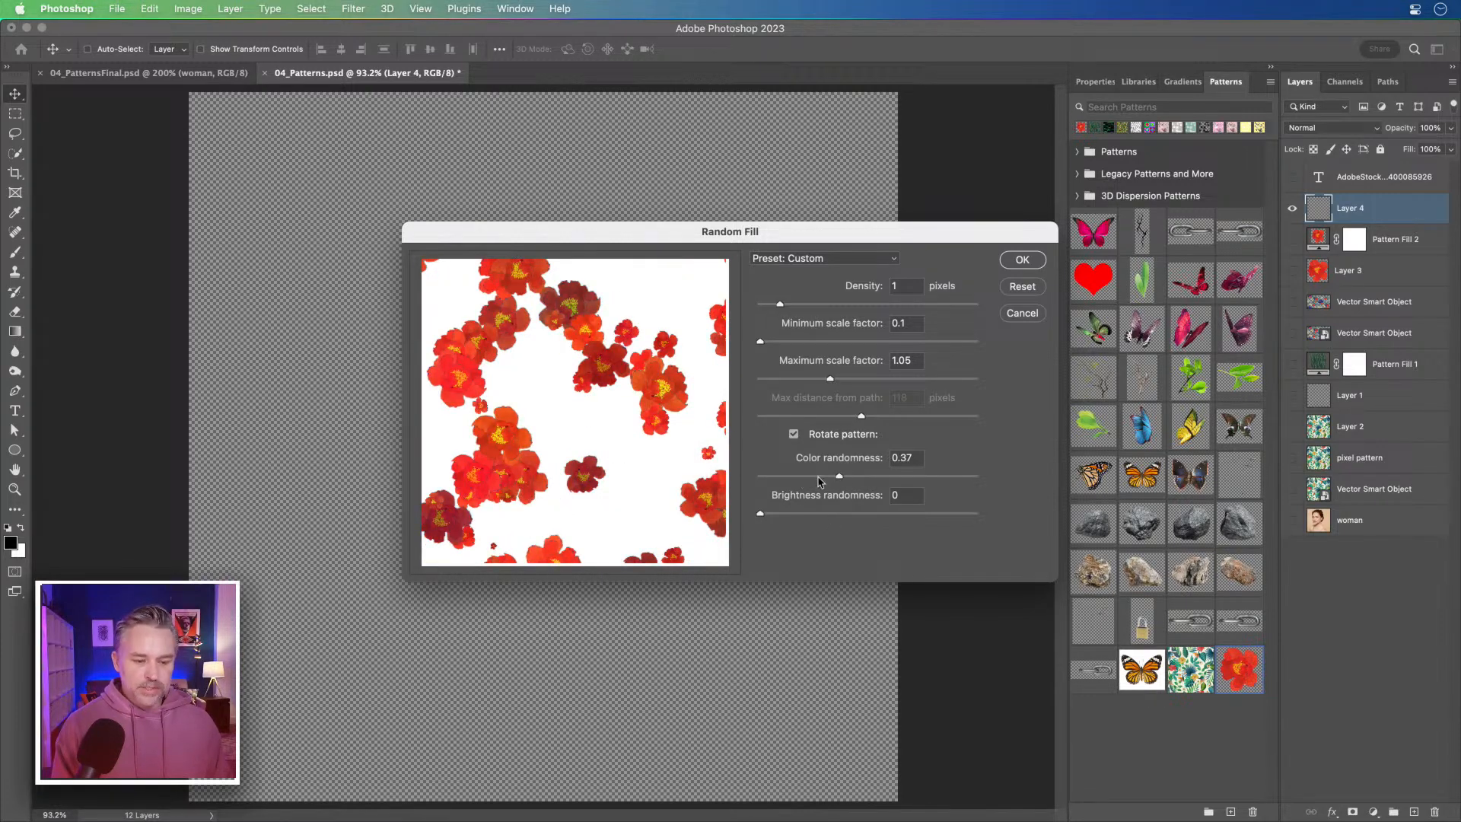
{"action": "left_click", "coordinate": [1020, 259]}
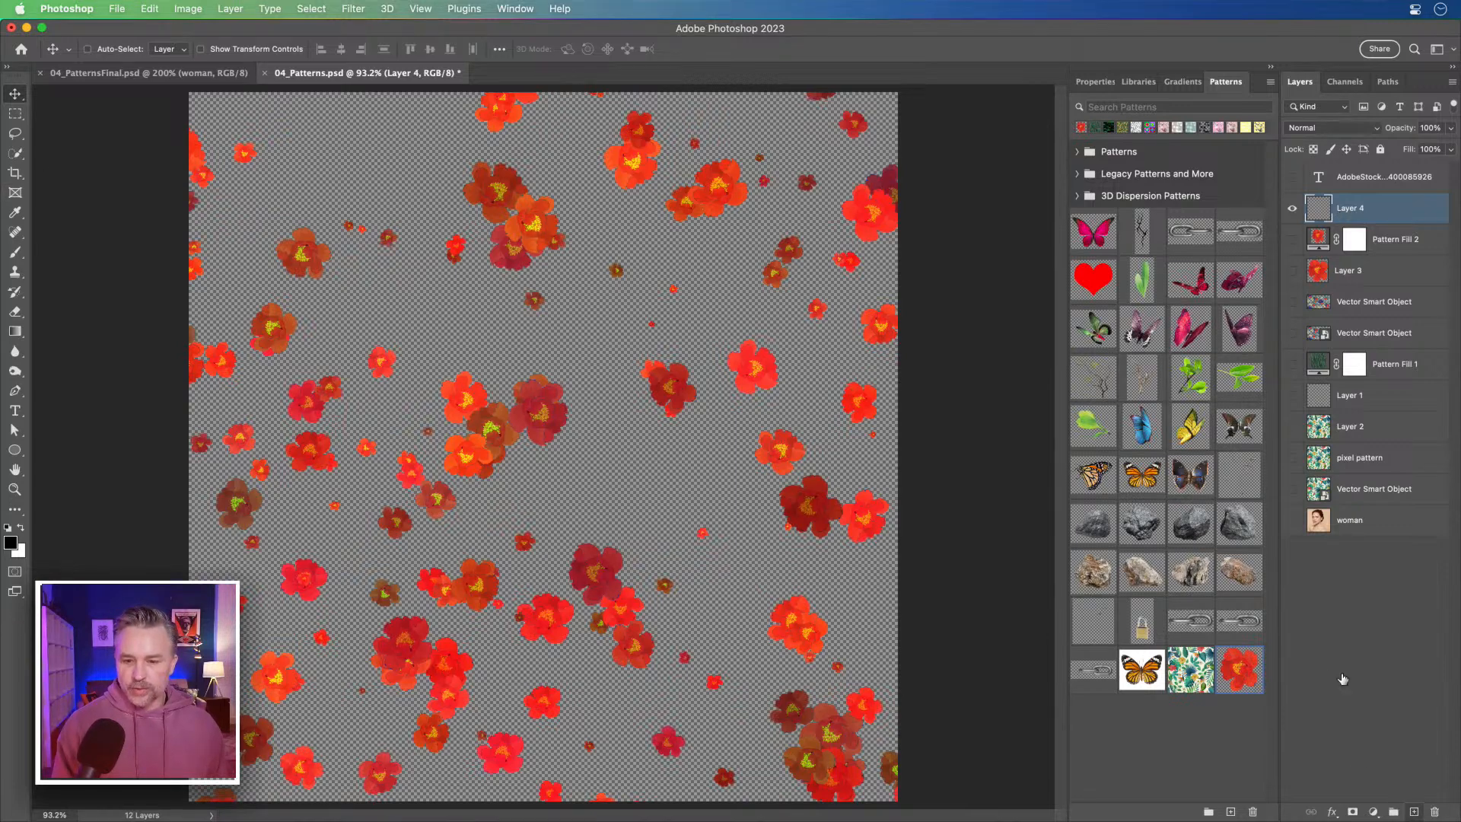
Hide the random flower layer, add a new empty layer above it, and open the Fill settings.
{"action": "left_click", "coordinate": [1414, 810]}
{"action": "left_click", "coordinate": [1292, 239]}
{"action": "left_click", "coordinate": [148, 9]}
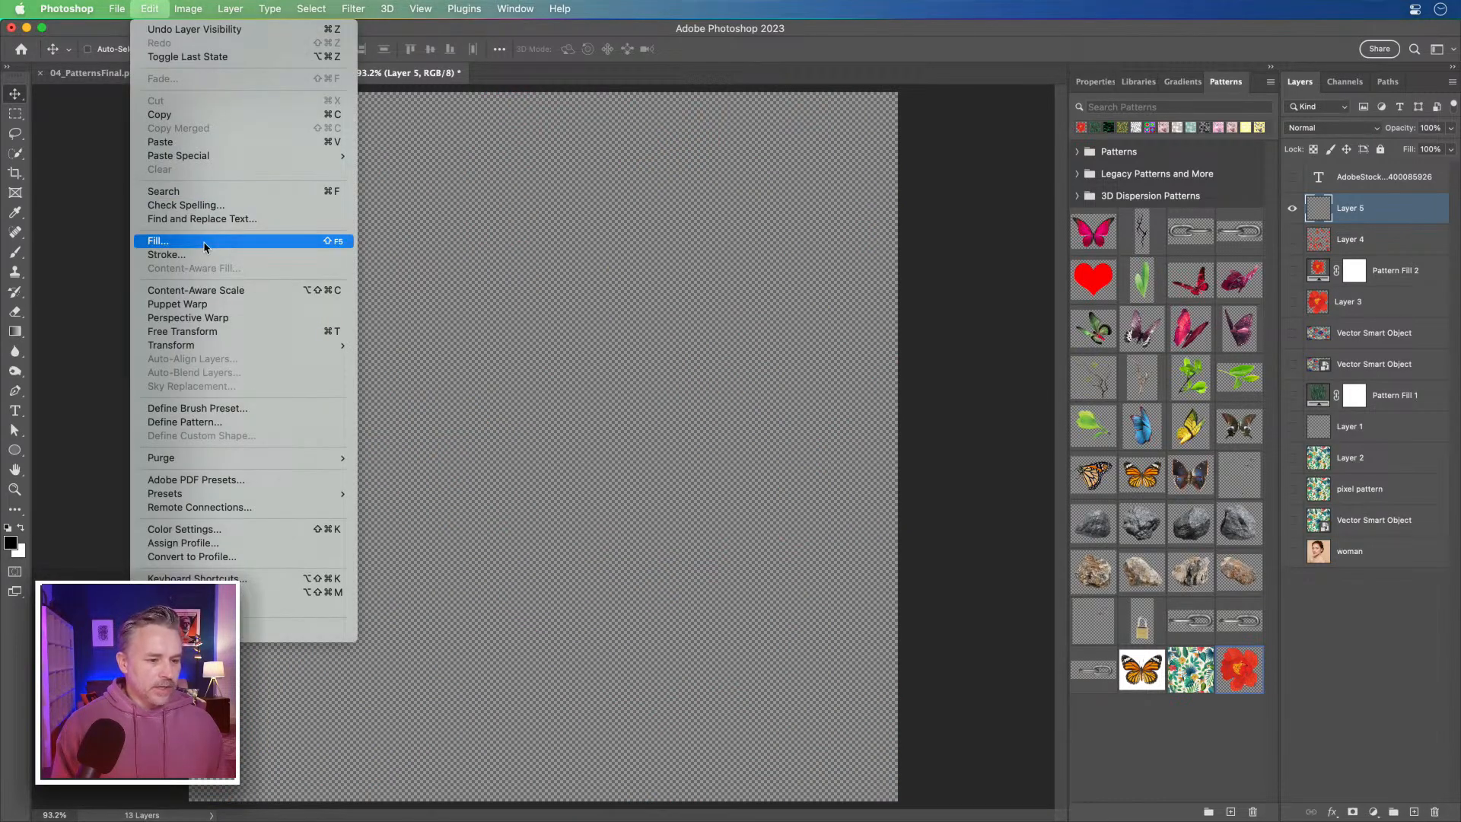
{"action": "left_click", "coordinate": [158, 240]}
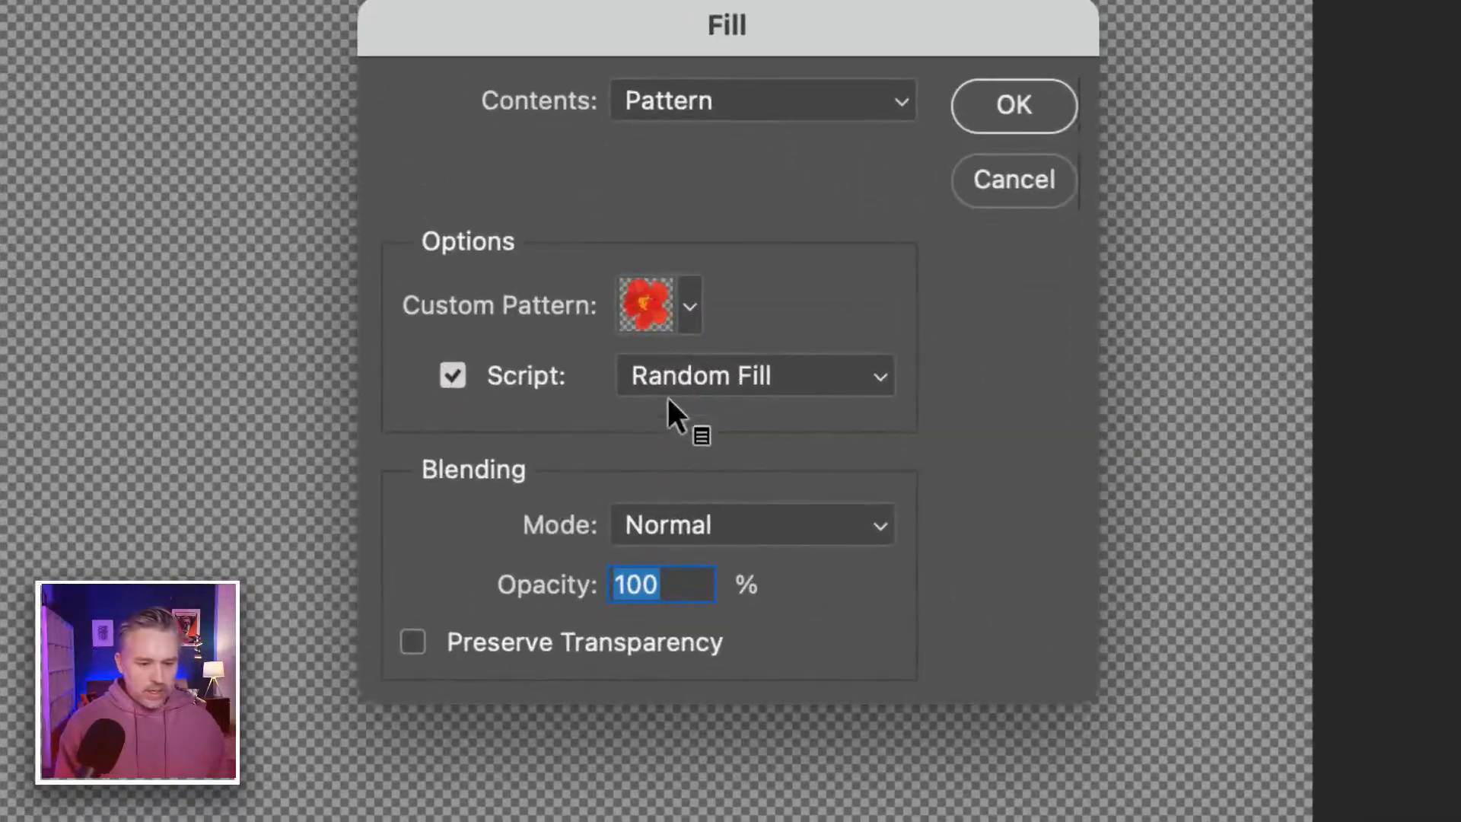
Choose the green butterfly as the custom pattern for the Random Fill script and proceed to the script's settings.
{"action": "left_click", "coordinate": [674, 380]}
{"action": "left_click", "coordinate": [681, 375]}
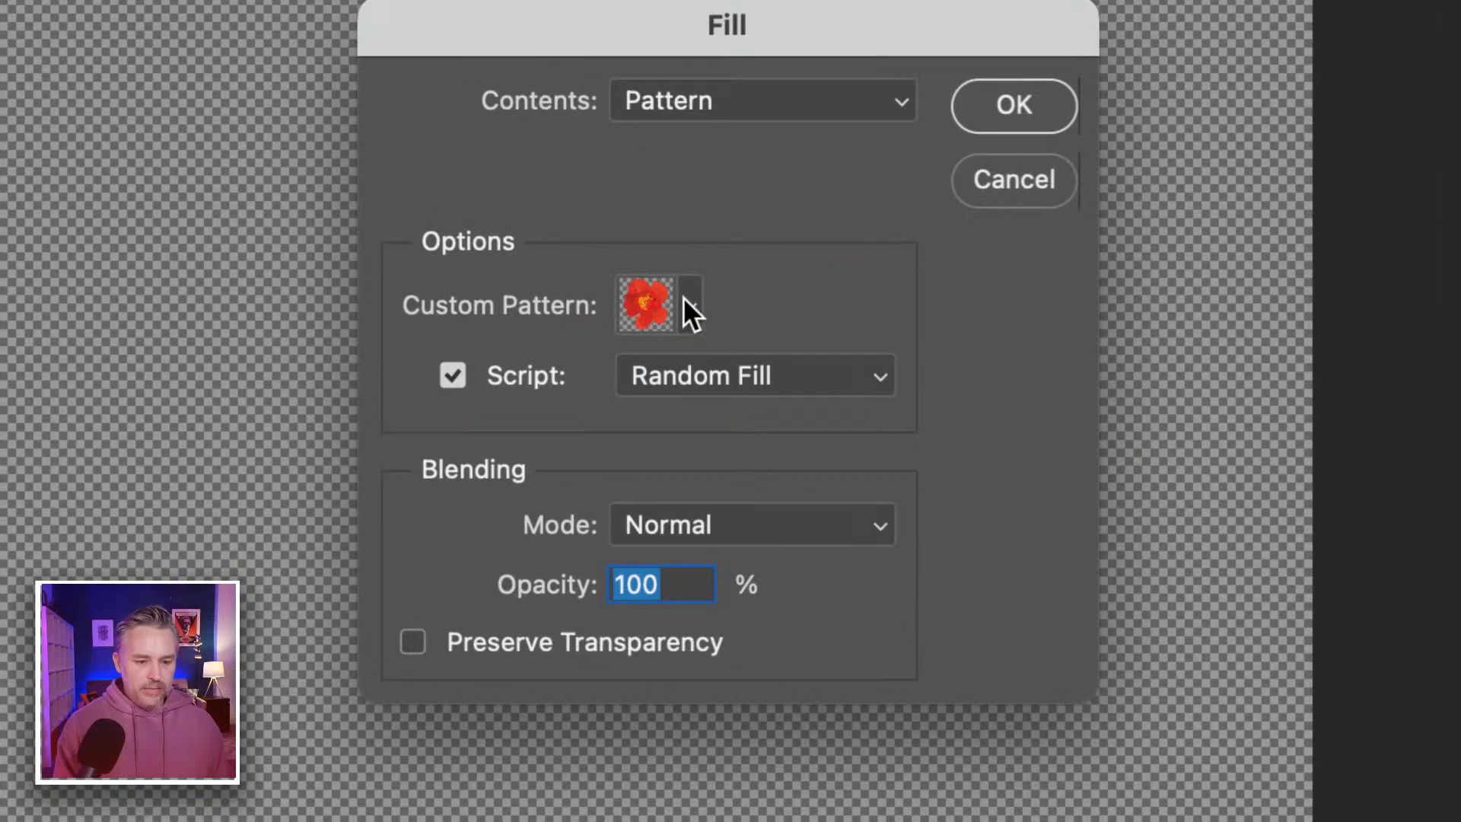
{"action": "left_click", "coordinate": [688, 307]}
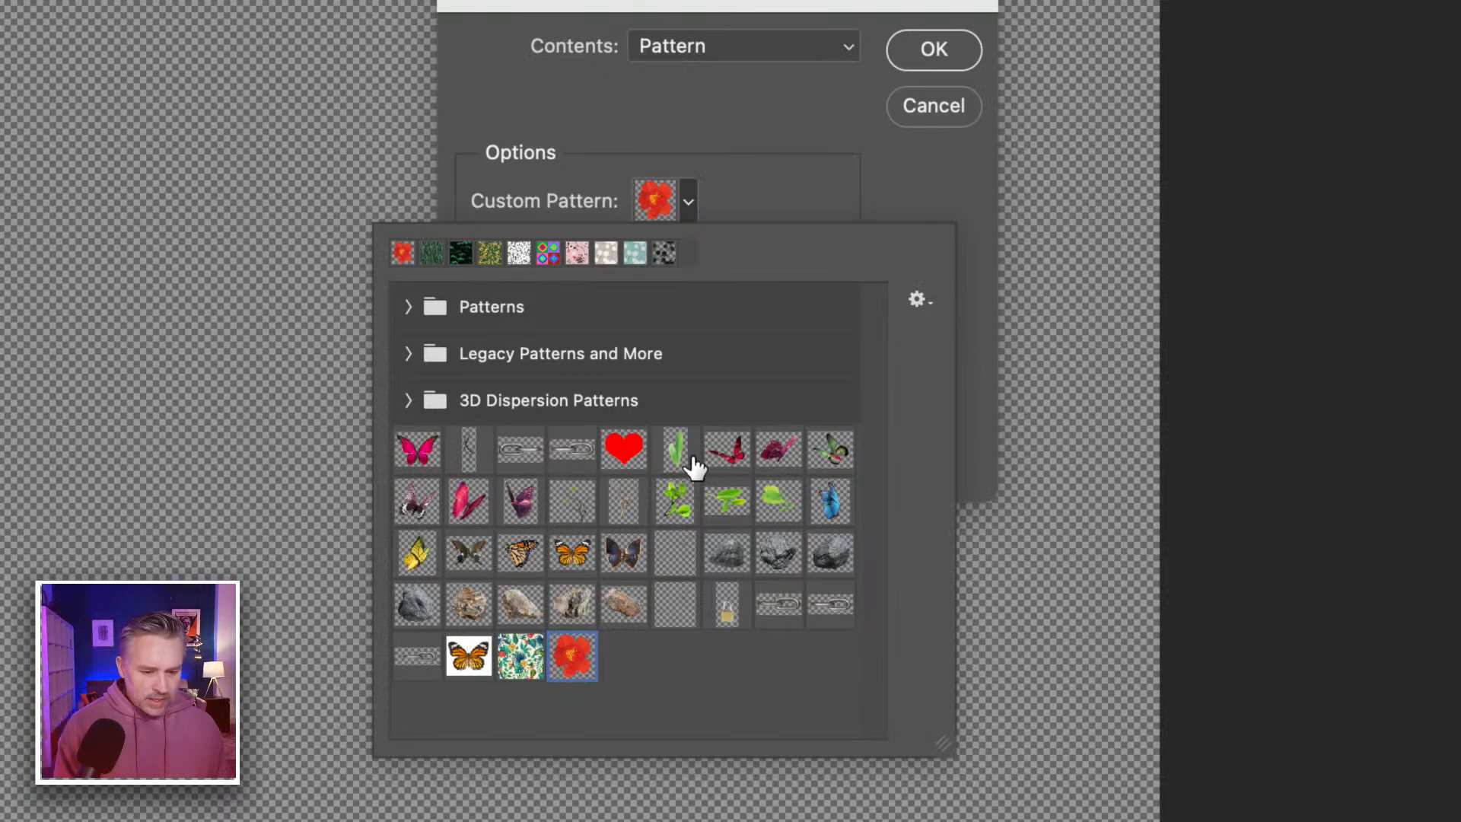
{"action": "left_click", "coordinate": [724, 459]}
{"action": "left_click", "coordinate": [833, 455]}
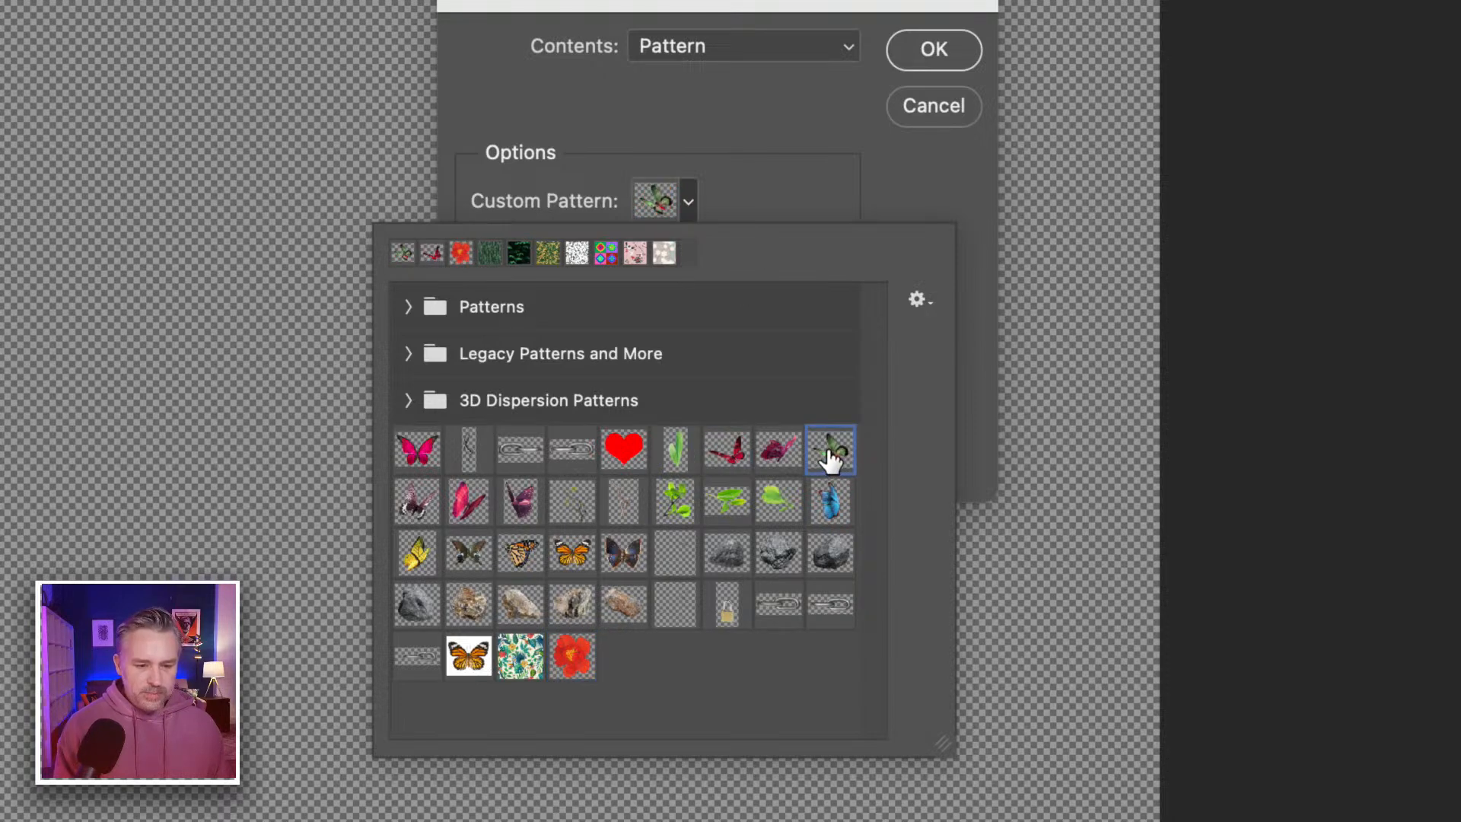
{"action": "left_click", "coordinate": [758, 125]}
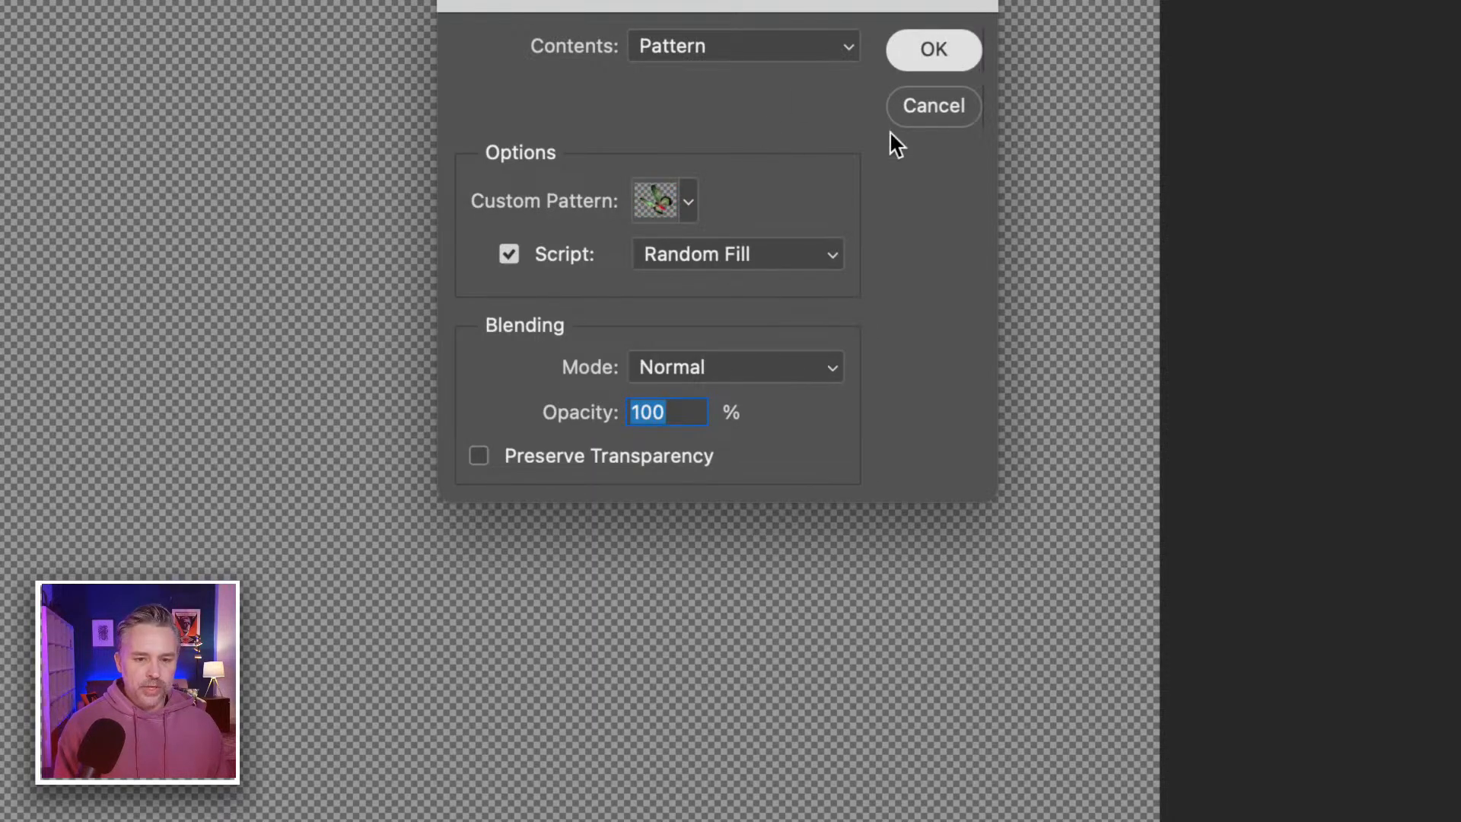
{"action": "left_click", "coordinate": [933, 49]}
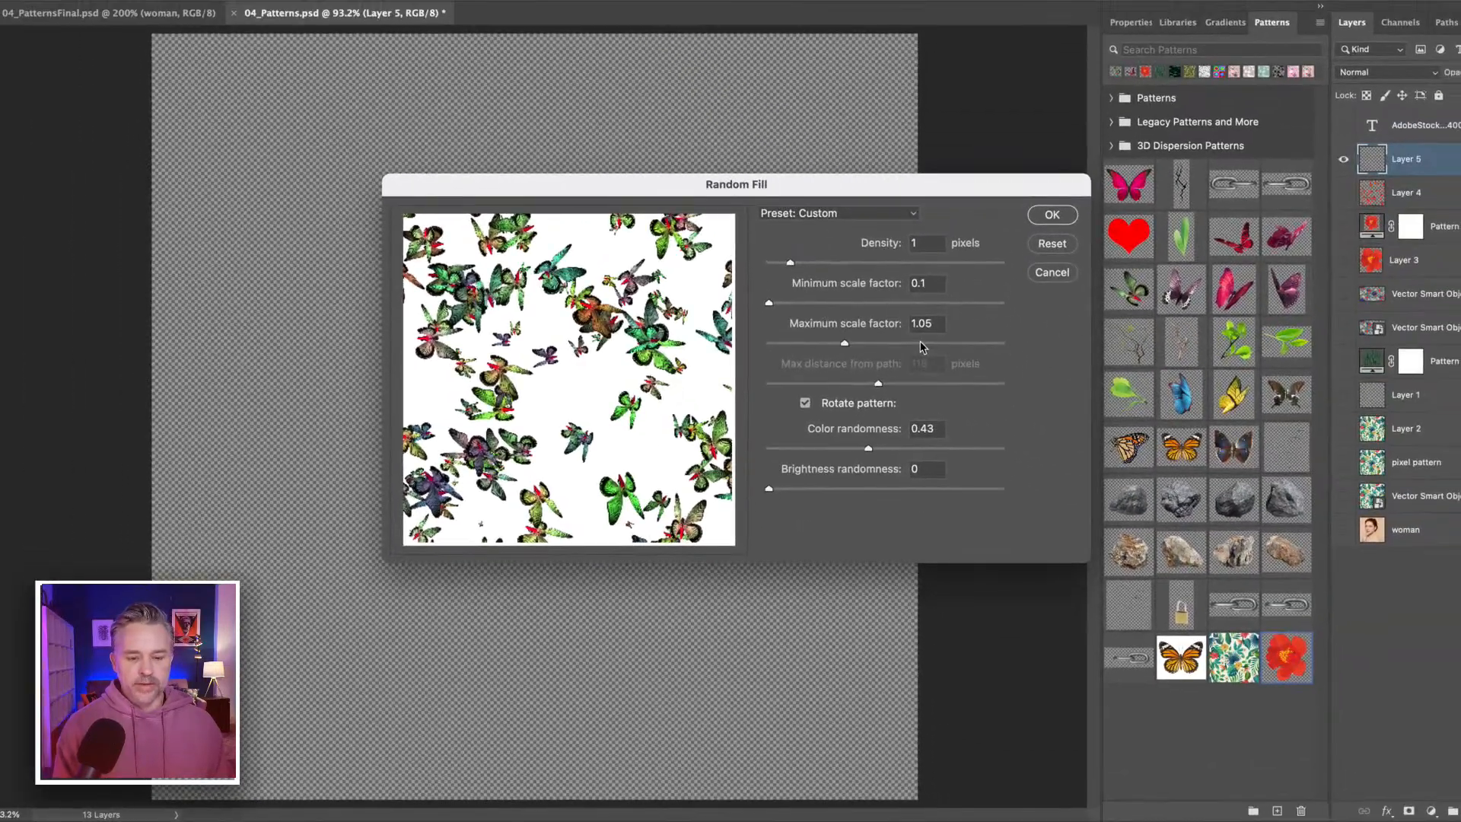
Apply the Random Fill with density 10 pixels, scale factors of 1.15 to 1.16, color randomness 0.98, and added brightness randomness.
{"action": "left_click_drag", "start_coordinate": [927, 334], "coordinate": [854, 344]}
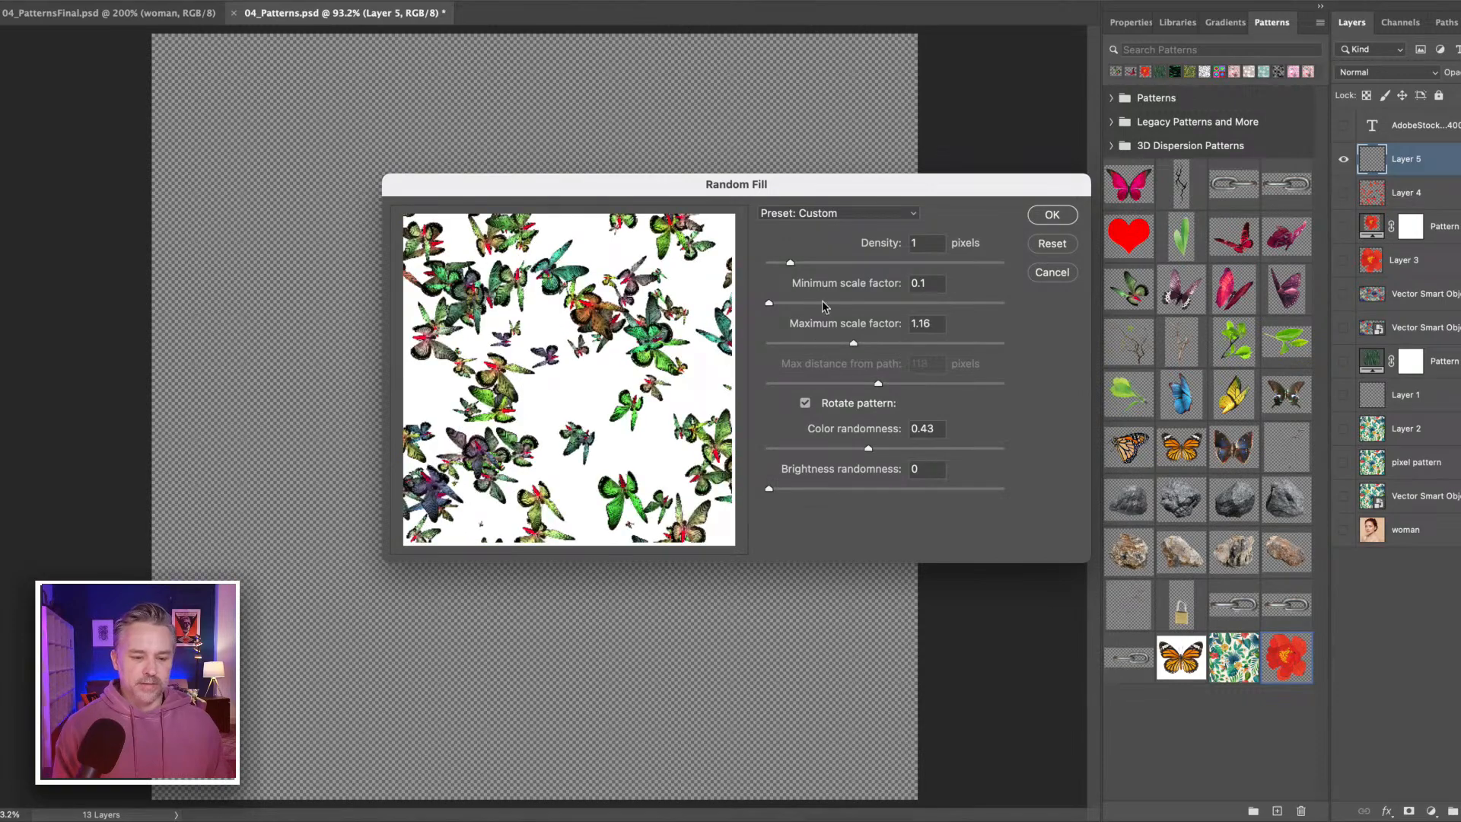
{"action": "left_click_drag", "start_coordinate": [825, 261], "coordinate": [1003, 264]}
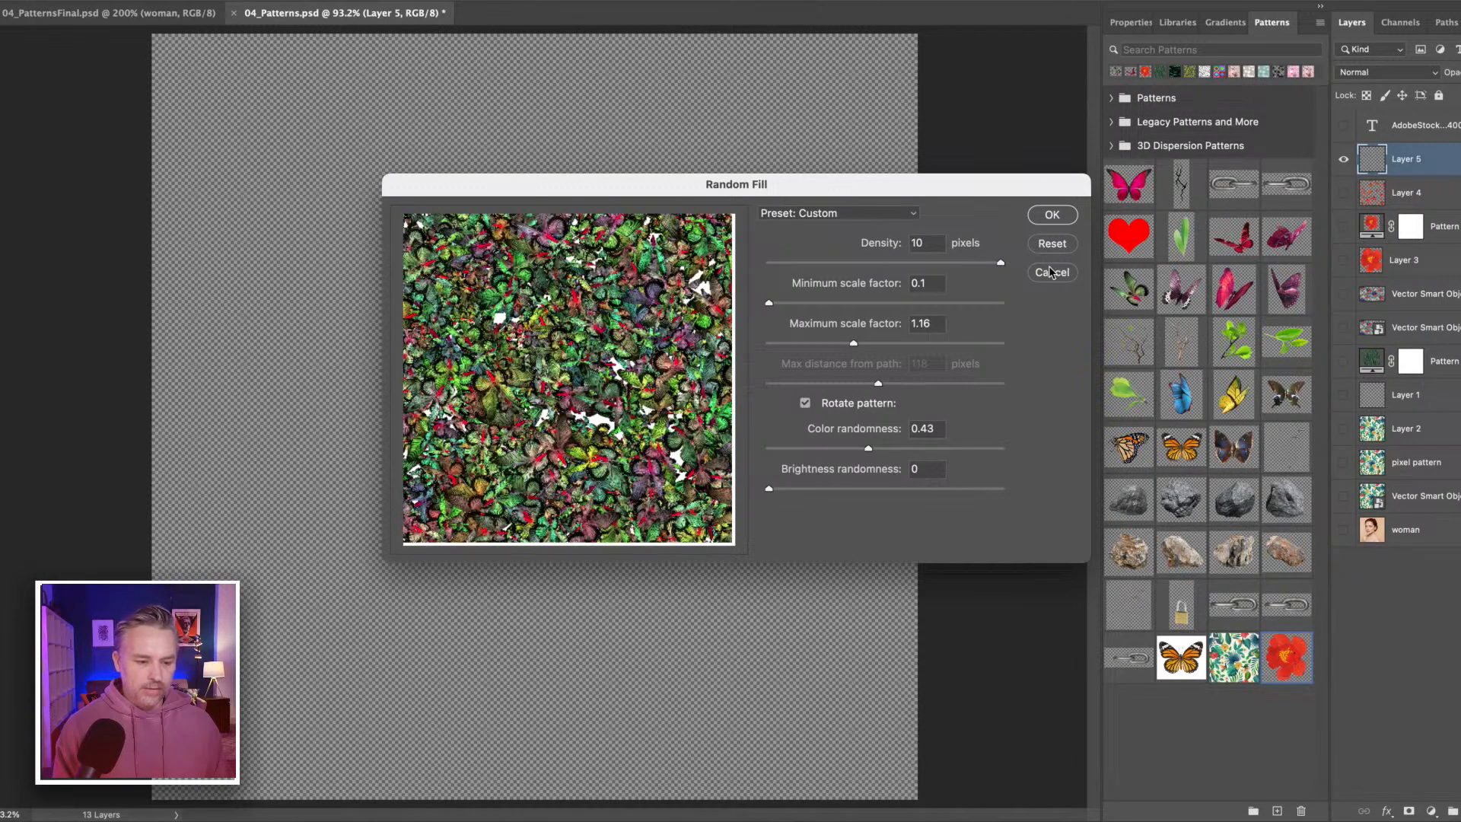
{"action": "left_click_drag", "start_coordinate": [922, 303], "coordinate": [852, 305]}
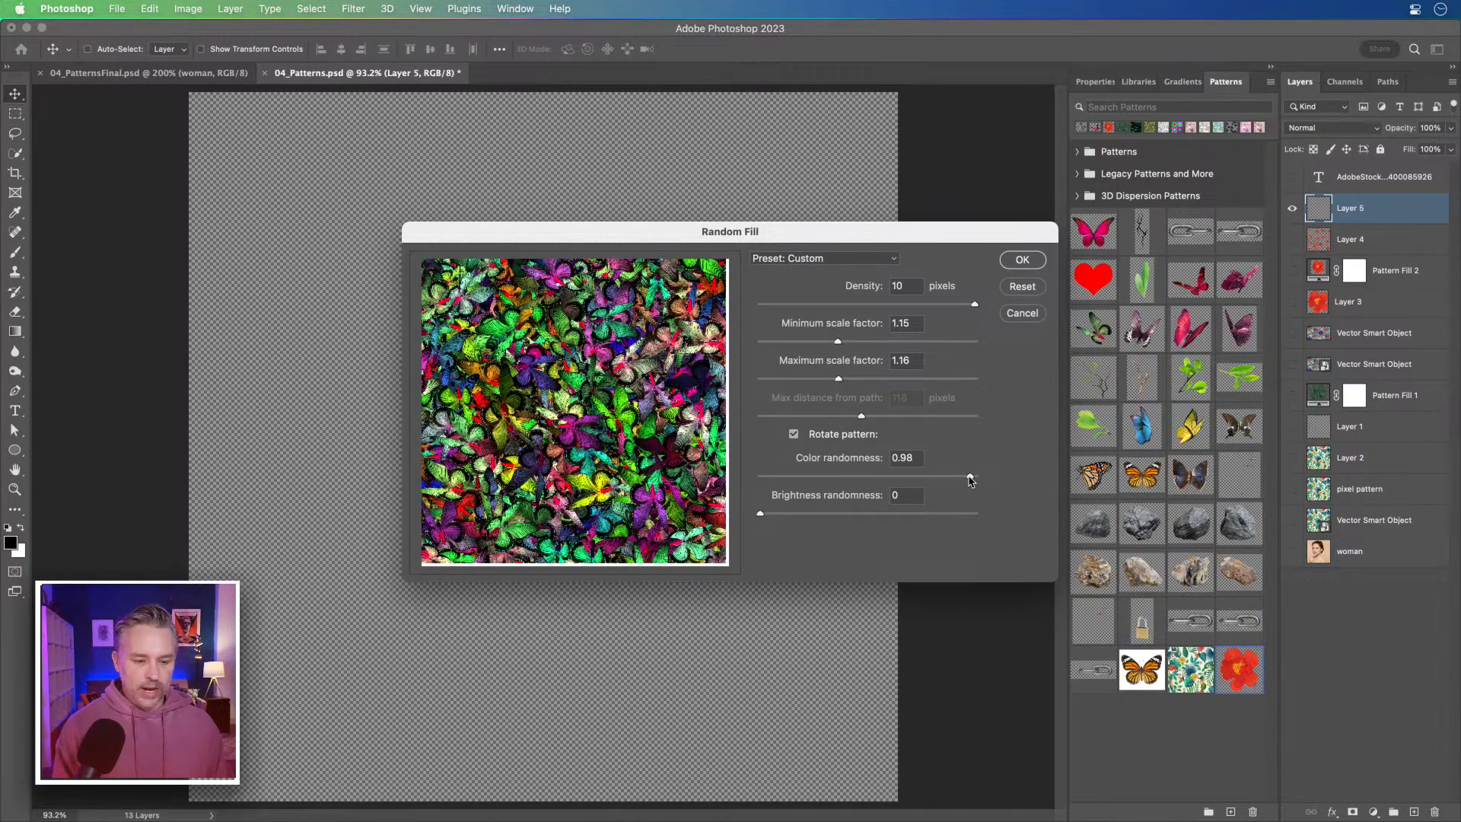
{"action": "left_click_drag", "start_coordinate": [794, 519], "coordinate": [817, 519]}
{"action": "left_click", "coordinate": [803, 514]}
{"action": "left_click", "coordinate": [1021, 261]}
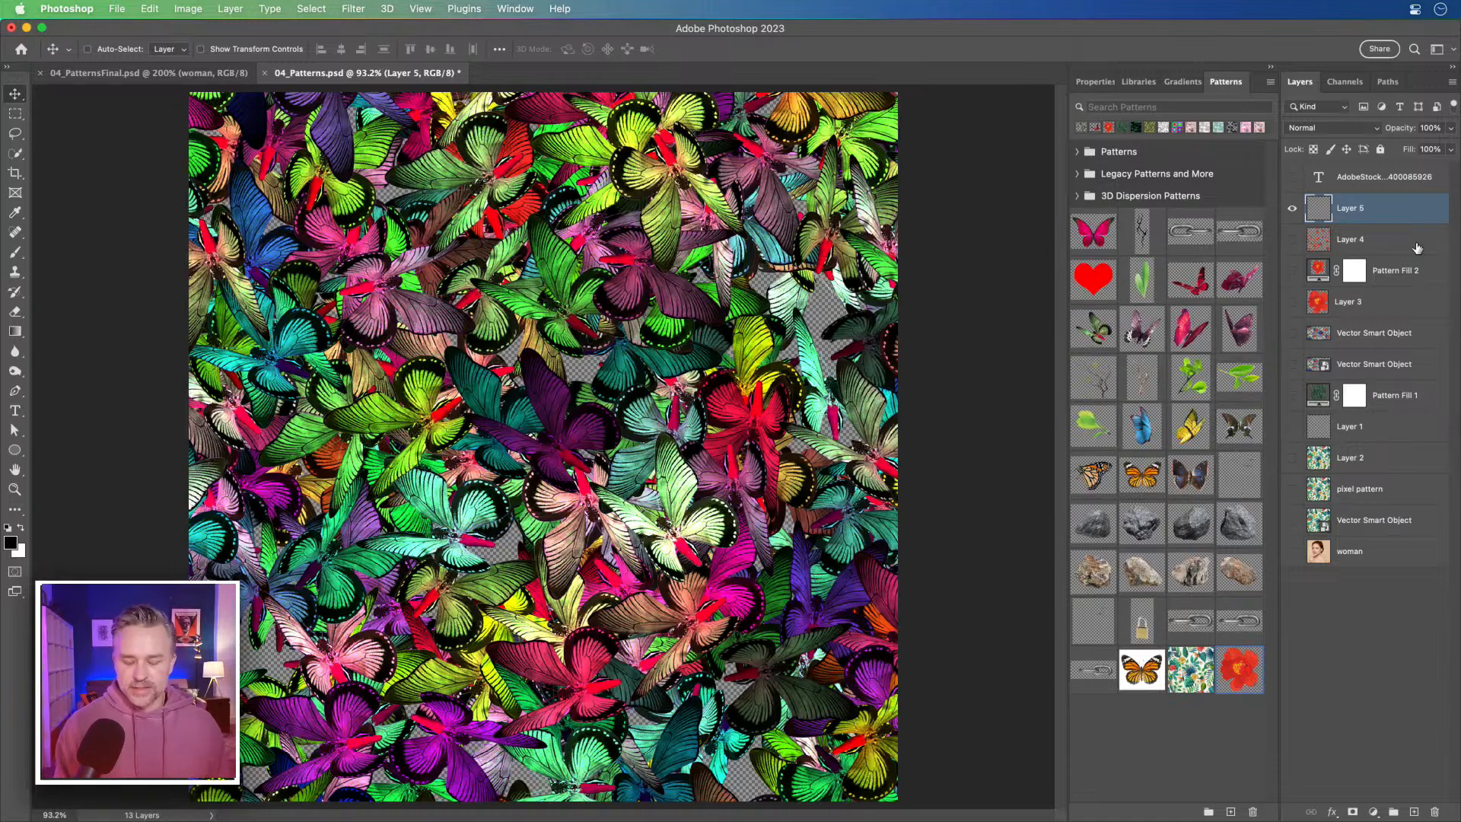
Rename the butterfly fill layer as "butterfly pattern" and hide it.
{"action": "left_click", "coordinate": [1290, 209]}
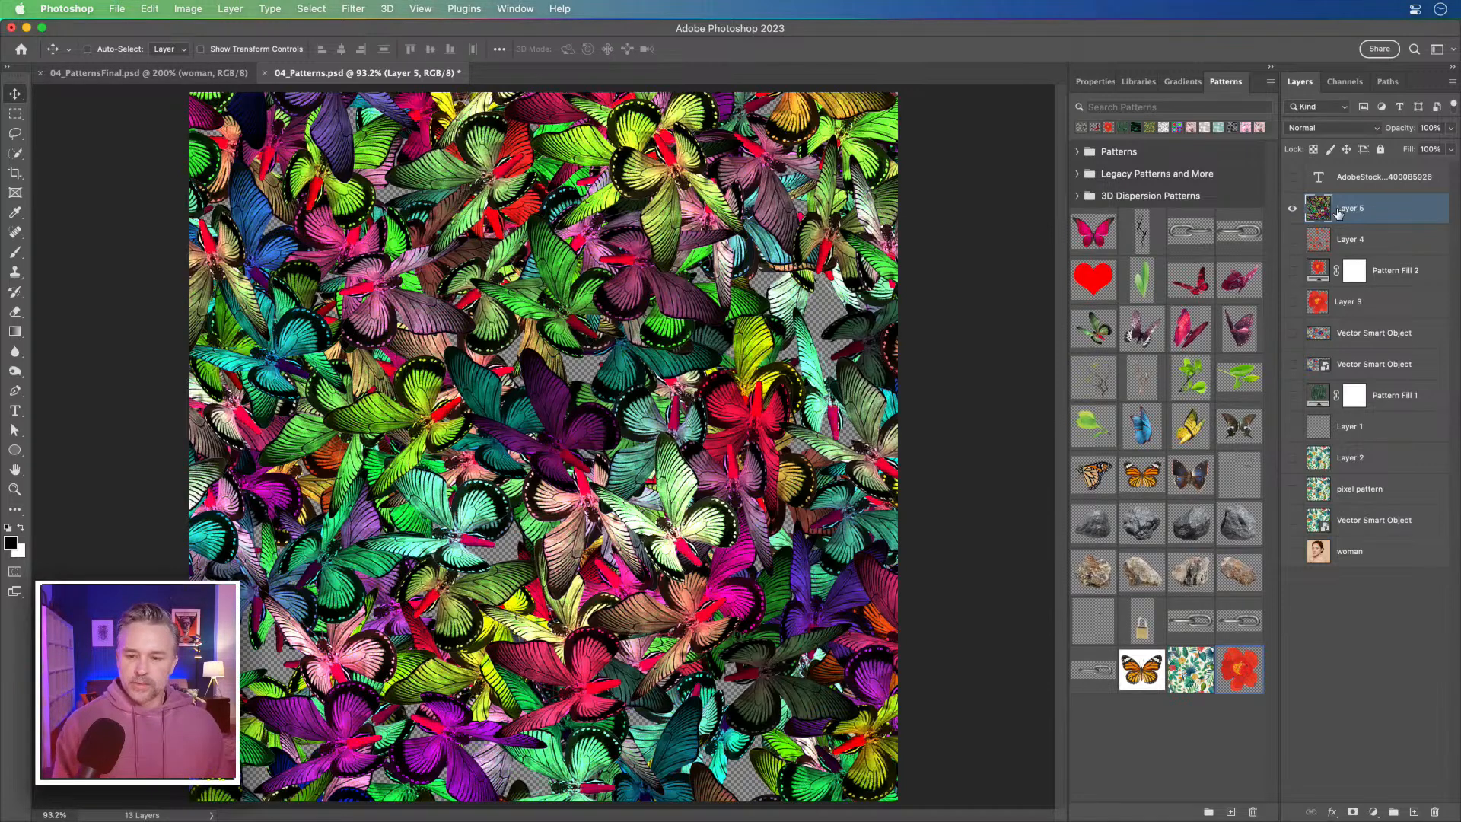
{"action": "type", "text": "b"}
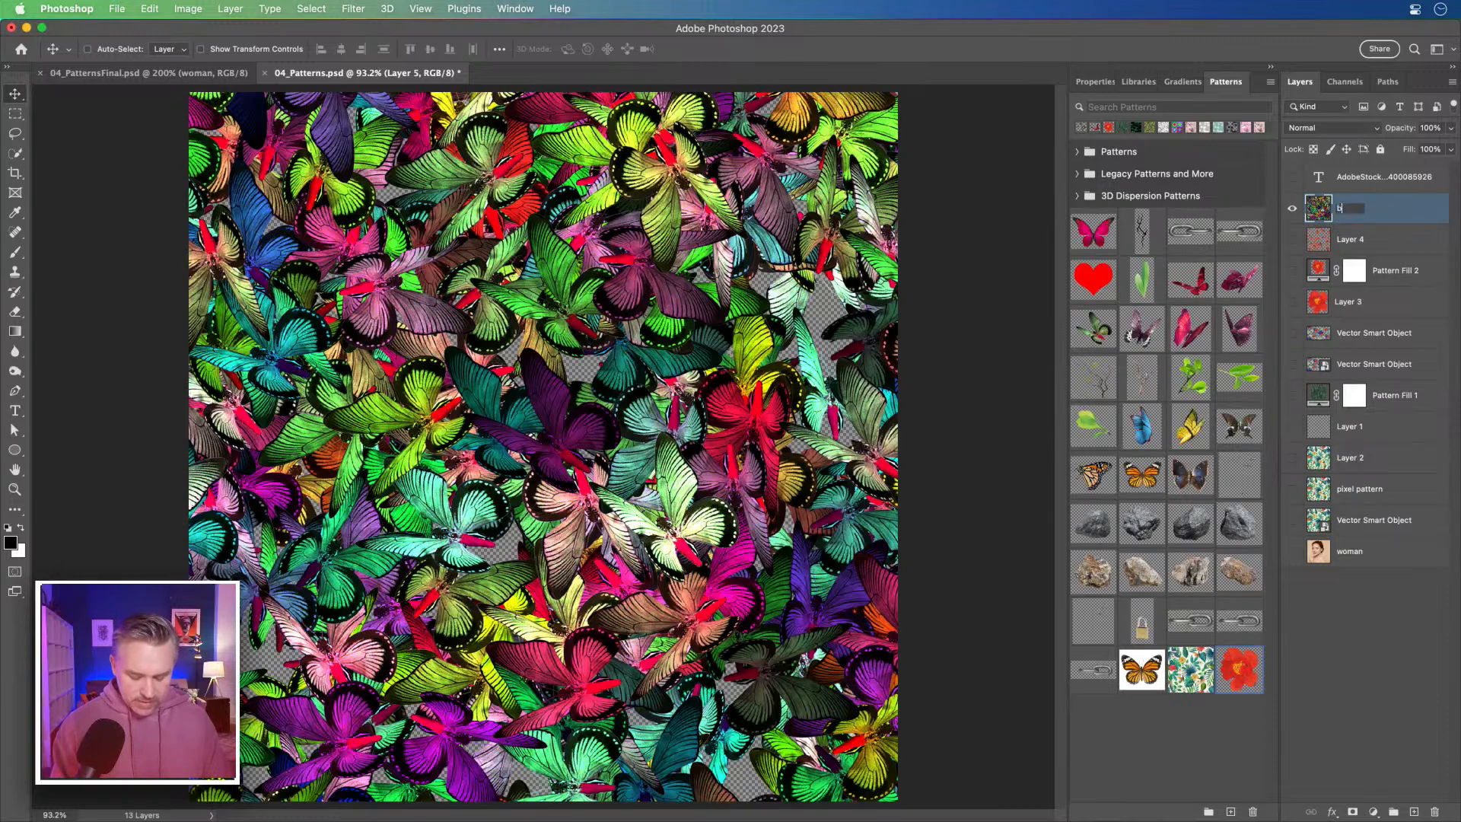
{"action": "type", "text": "utterfly pattern"}
{"action": "key", "text": "Return"}
{"action": "left_click", "coordinate": [1291, 208]}
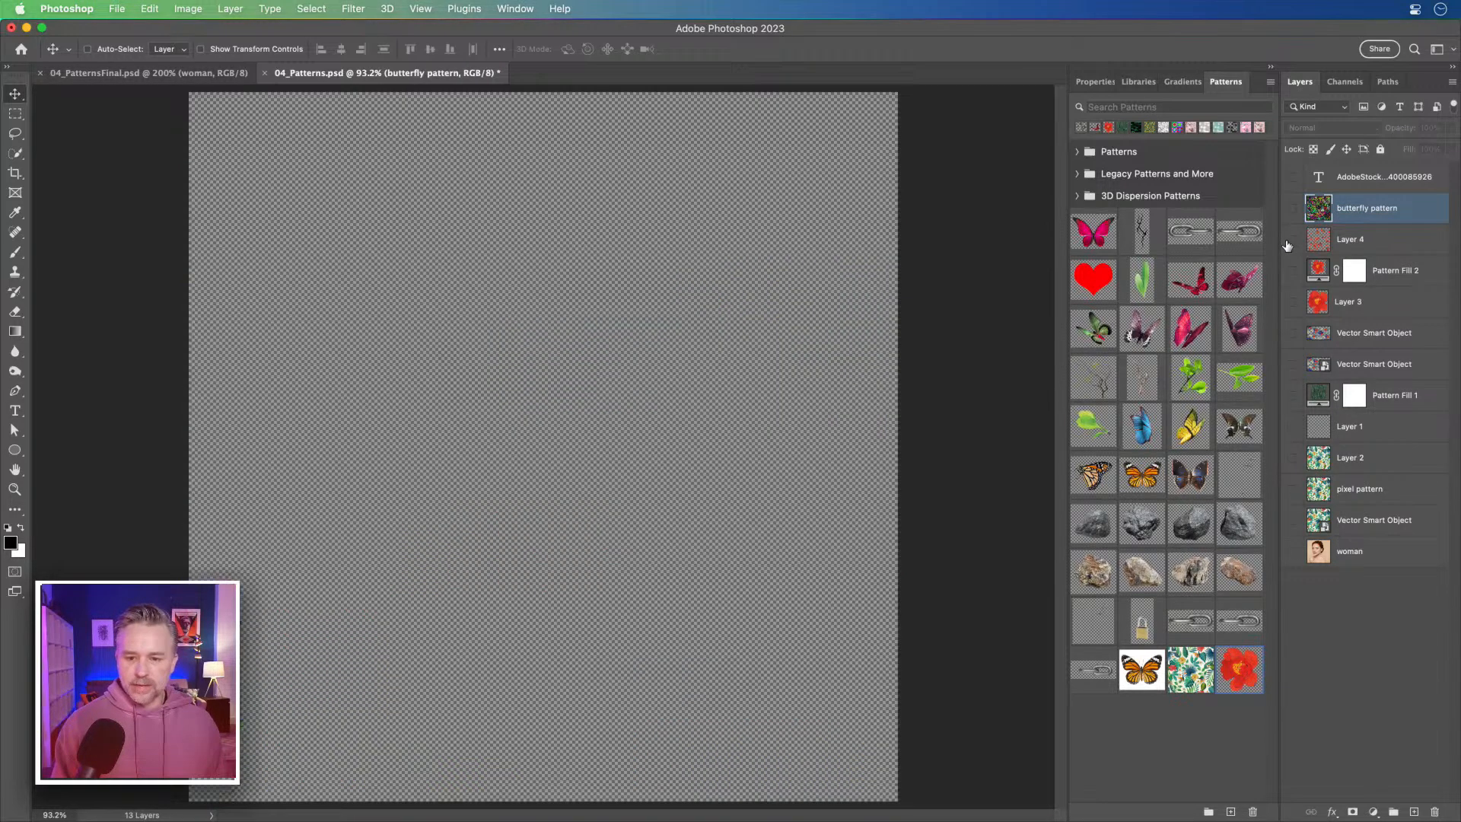
Show the random flower layer, rename it as "flower pattern", and hide it again.
{"action": "left_click", "coordinate": [1291, 239]}
{"action": "double_click", "coordinate": [1345, 239]}
{"action": "type", "text": "fl"}
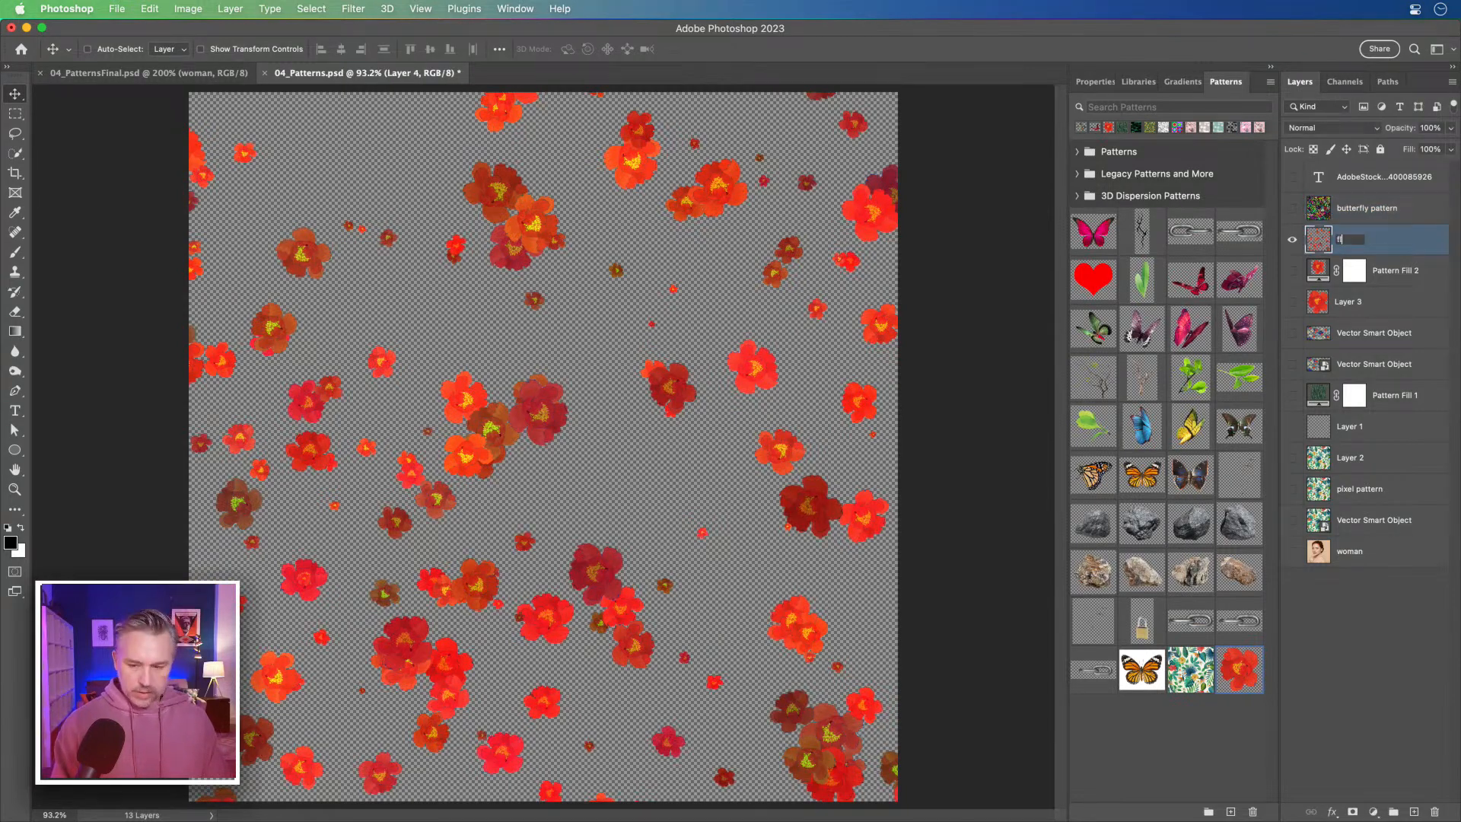
{"action": "type", "text": "ower pattern"}
{"action": "key", "text": "Return"}
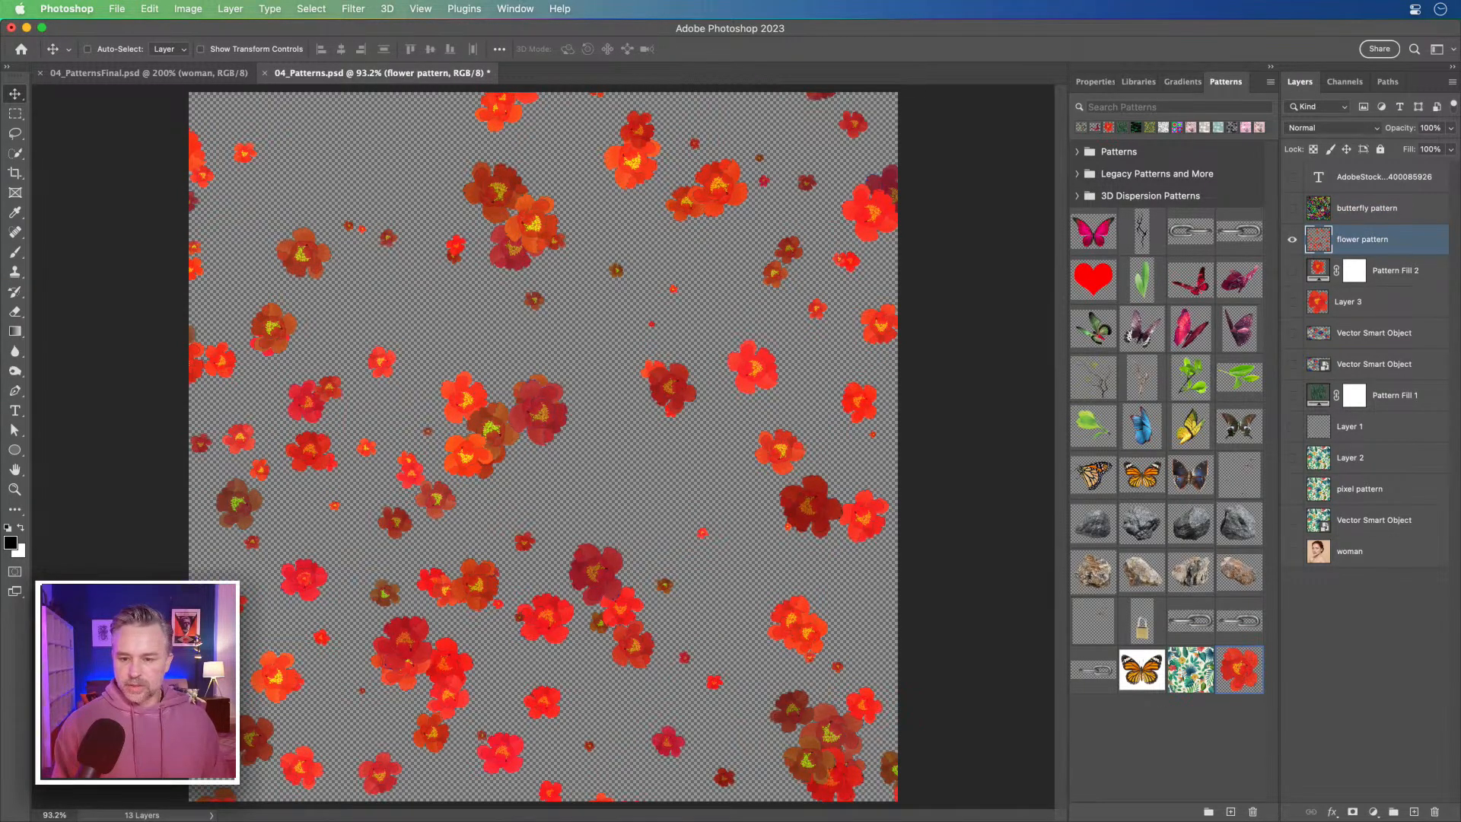
{"action": "left_click", "coordinate": [1292, 239]}
Delete the flower pattern fill, the single flower layer, the upper Vector Smart Object, and the AdobeStock text layer.
{"action": "left_click", "coordinate": [1385, 273]}
{"action": "left_click", "coordinate": [1386, 331], "text": "shift"}
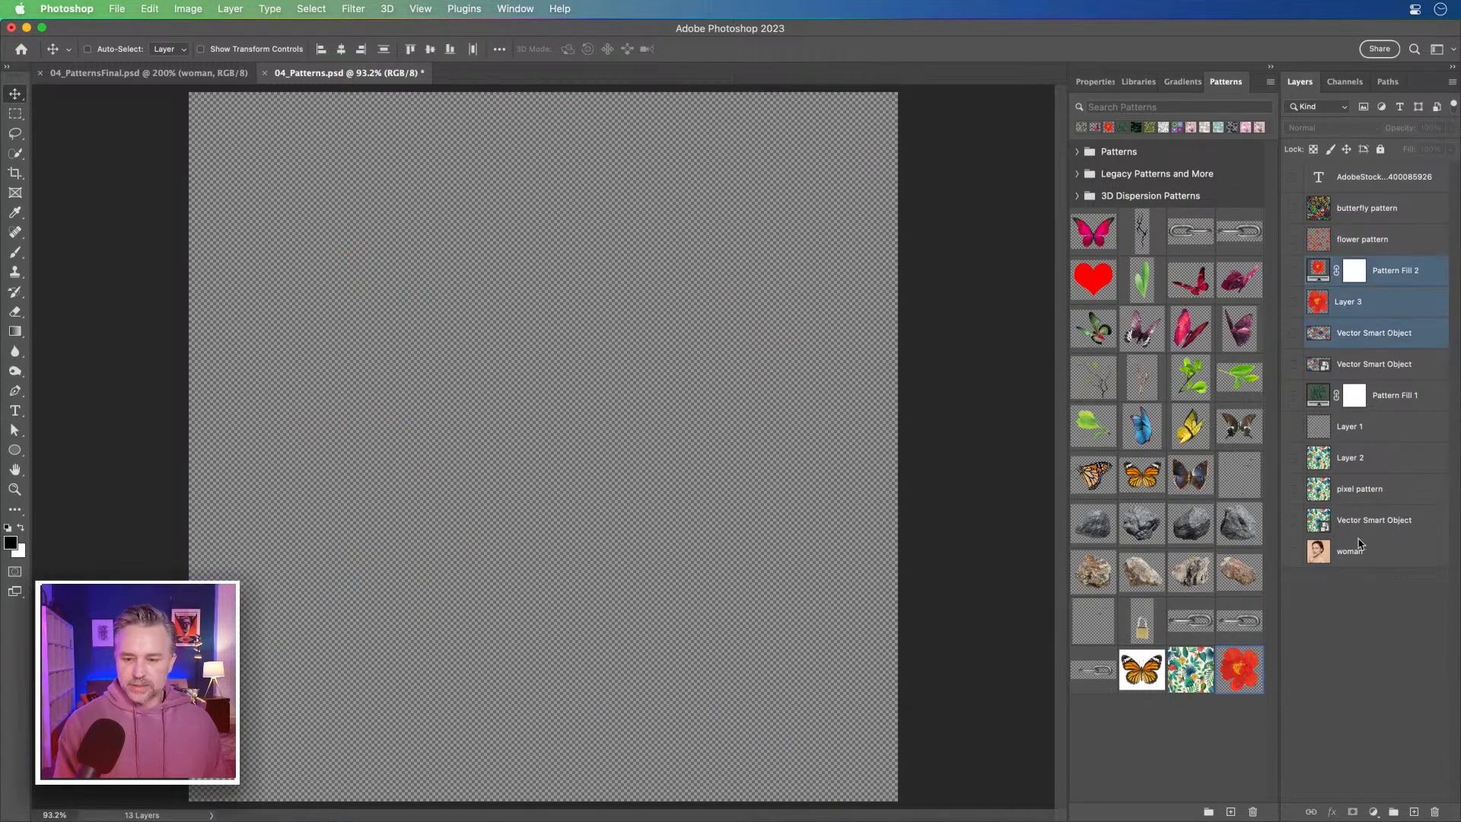
{"action": "left_click", "coordinate": [1434, 811]}
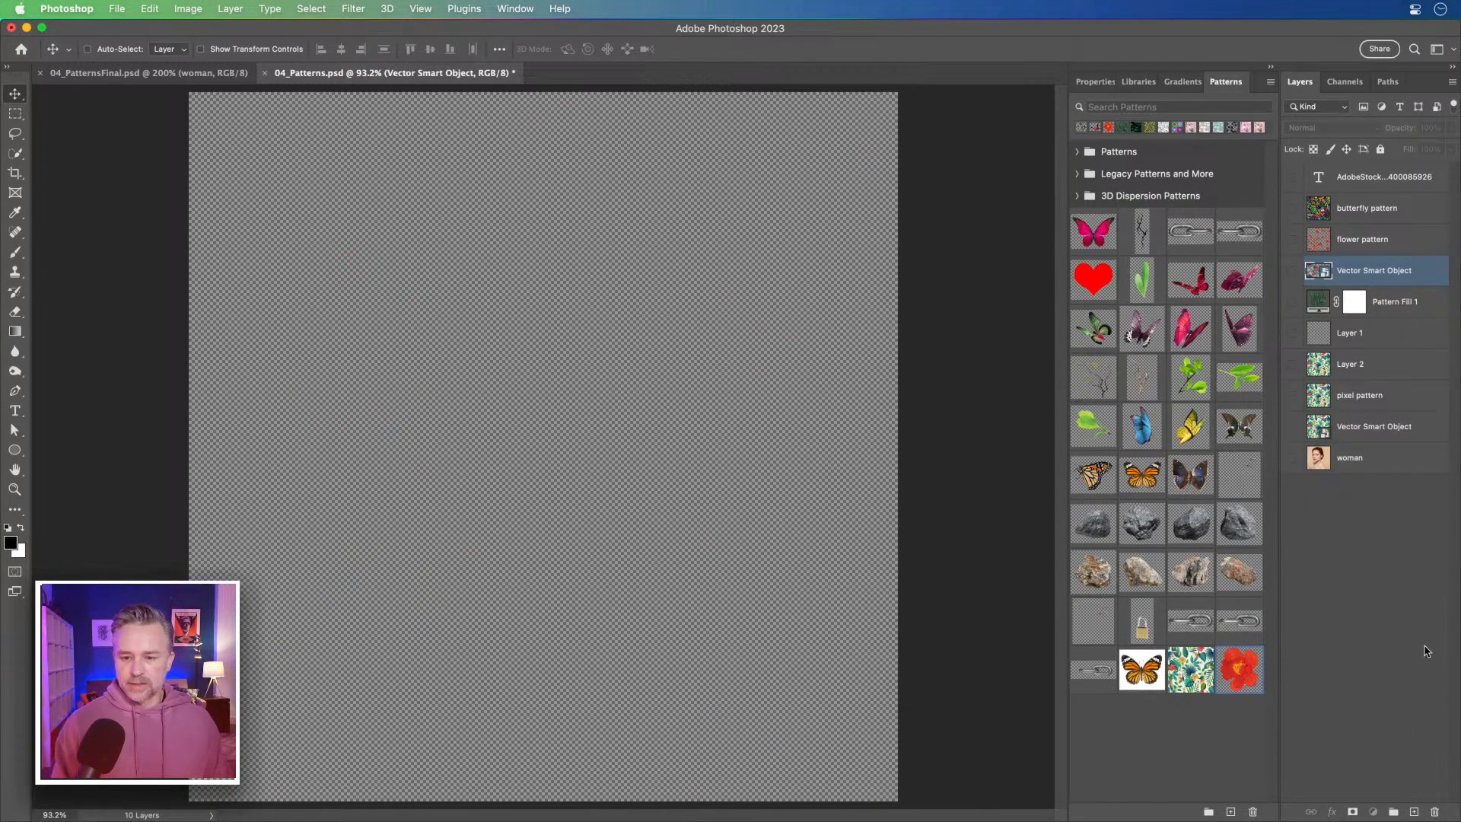
{"action": "left_click", "coordinate": [1377, 183]}
{"action": "left_click", "coordinate": [1434, 811]}
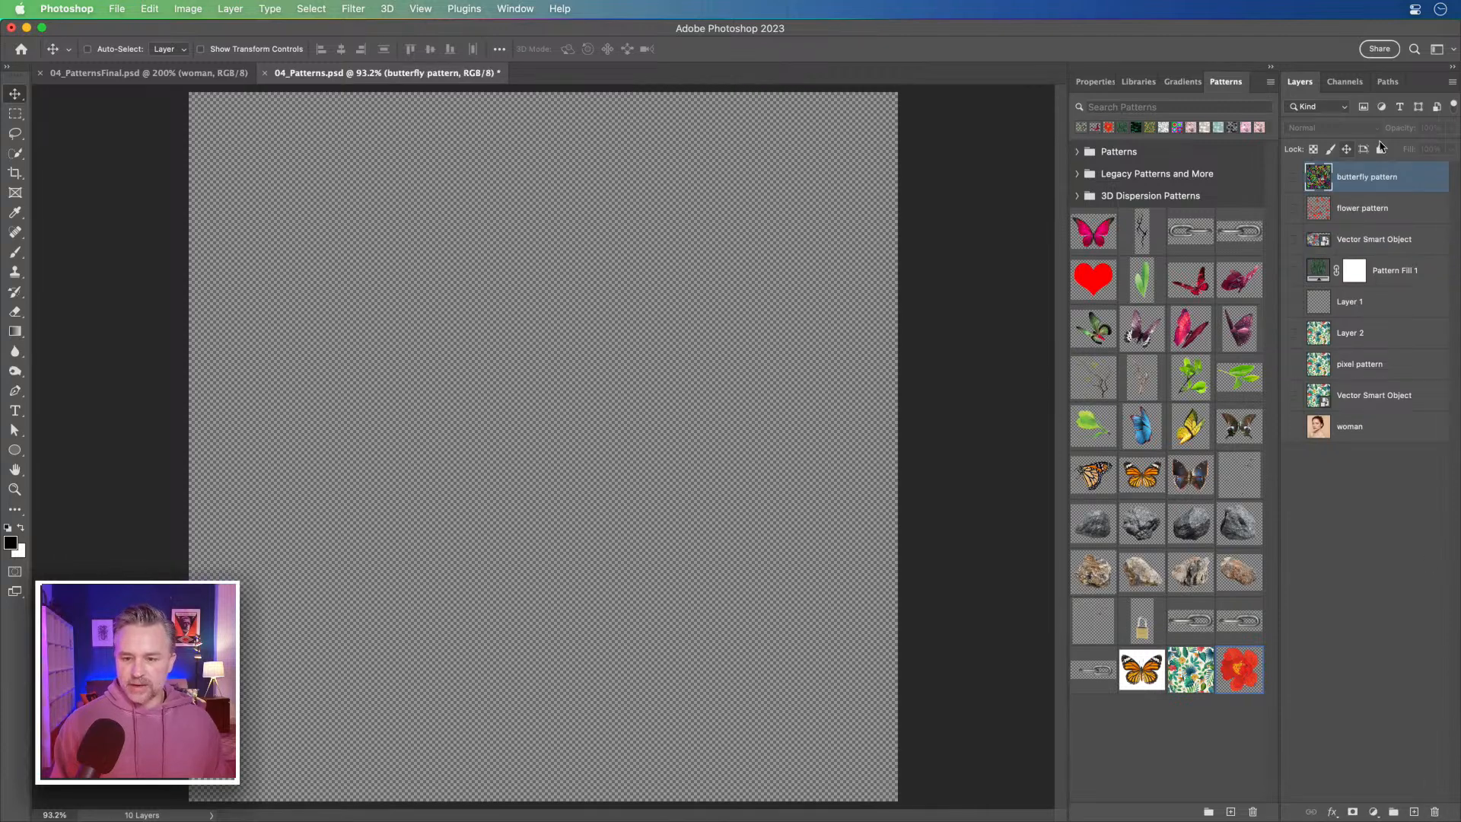
Enlarge the layer thumbnails in the layers list.
{"action": "left_click", "coordinate": [1451, 81]}
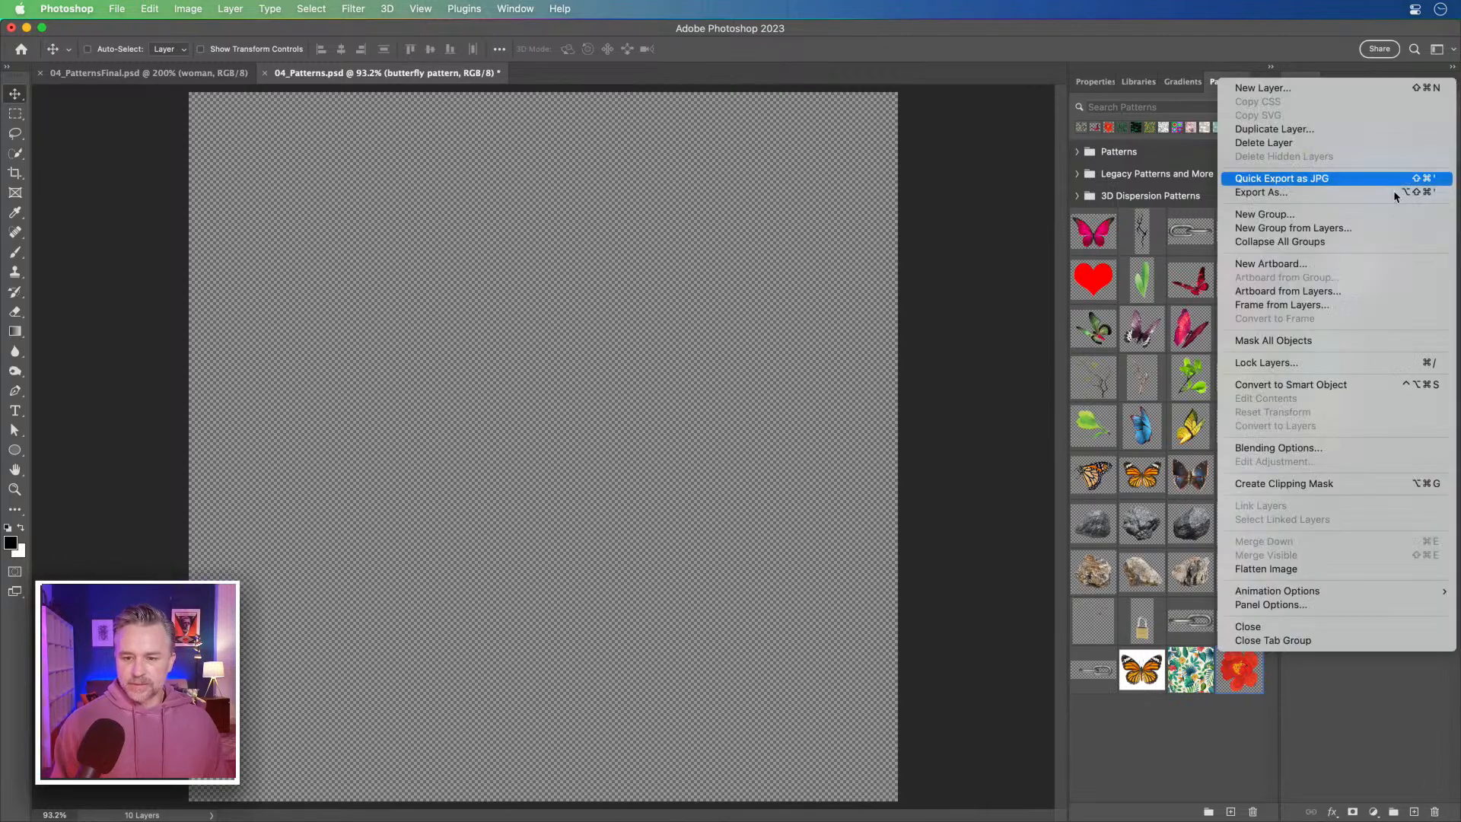
{"action": "left_click", "coordinate": [1344, 604]}
{"action": "left_click", "coordinate": [217, 350]}
{"action": "left_click", "coordinate": [433, 264]}
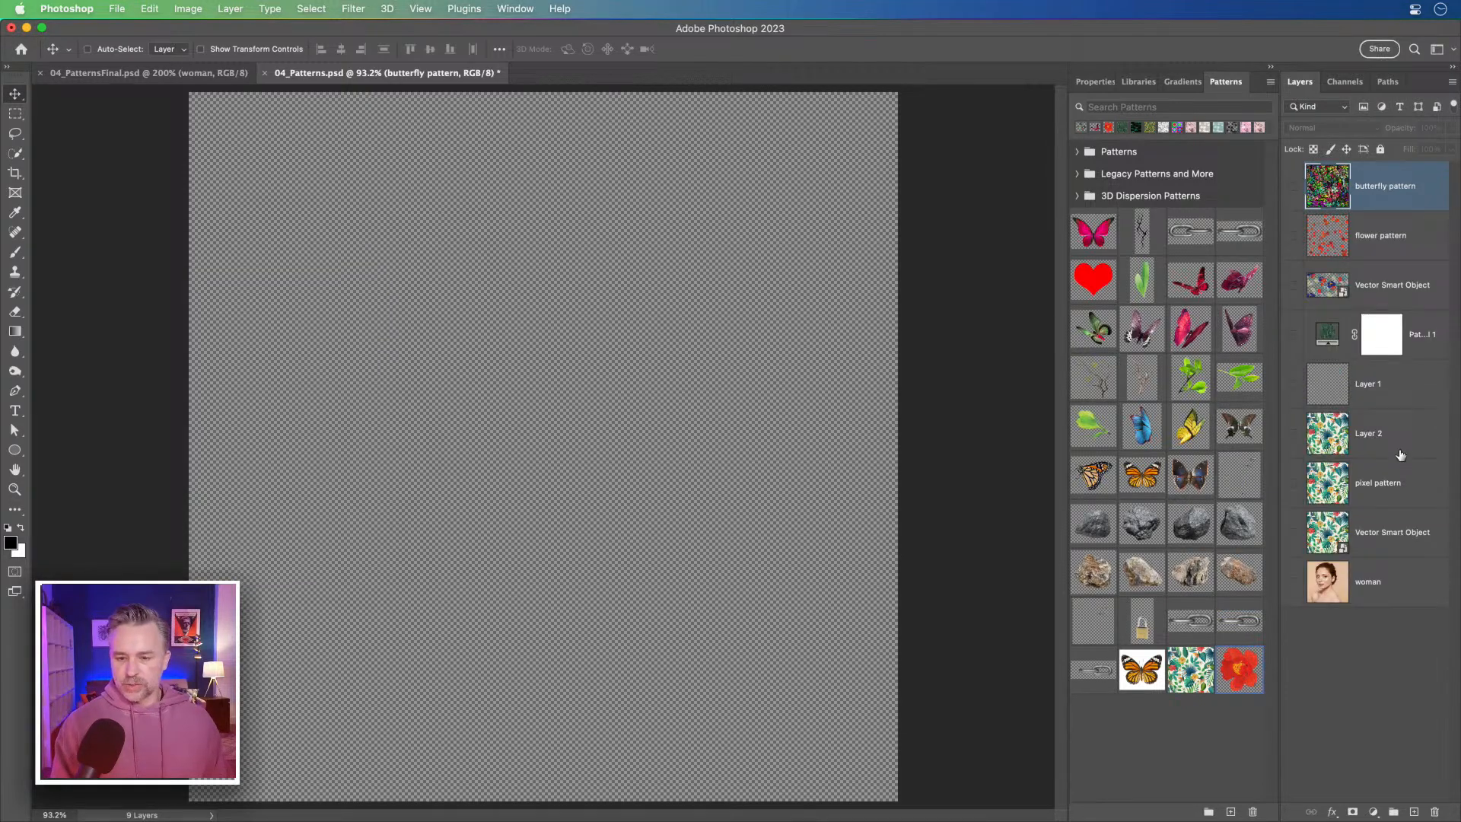
Show the woman layer, duplicate it, and hide the original.
{"action": "left_click", "coordinate": [1356, 433]}
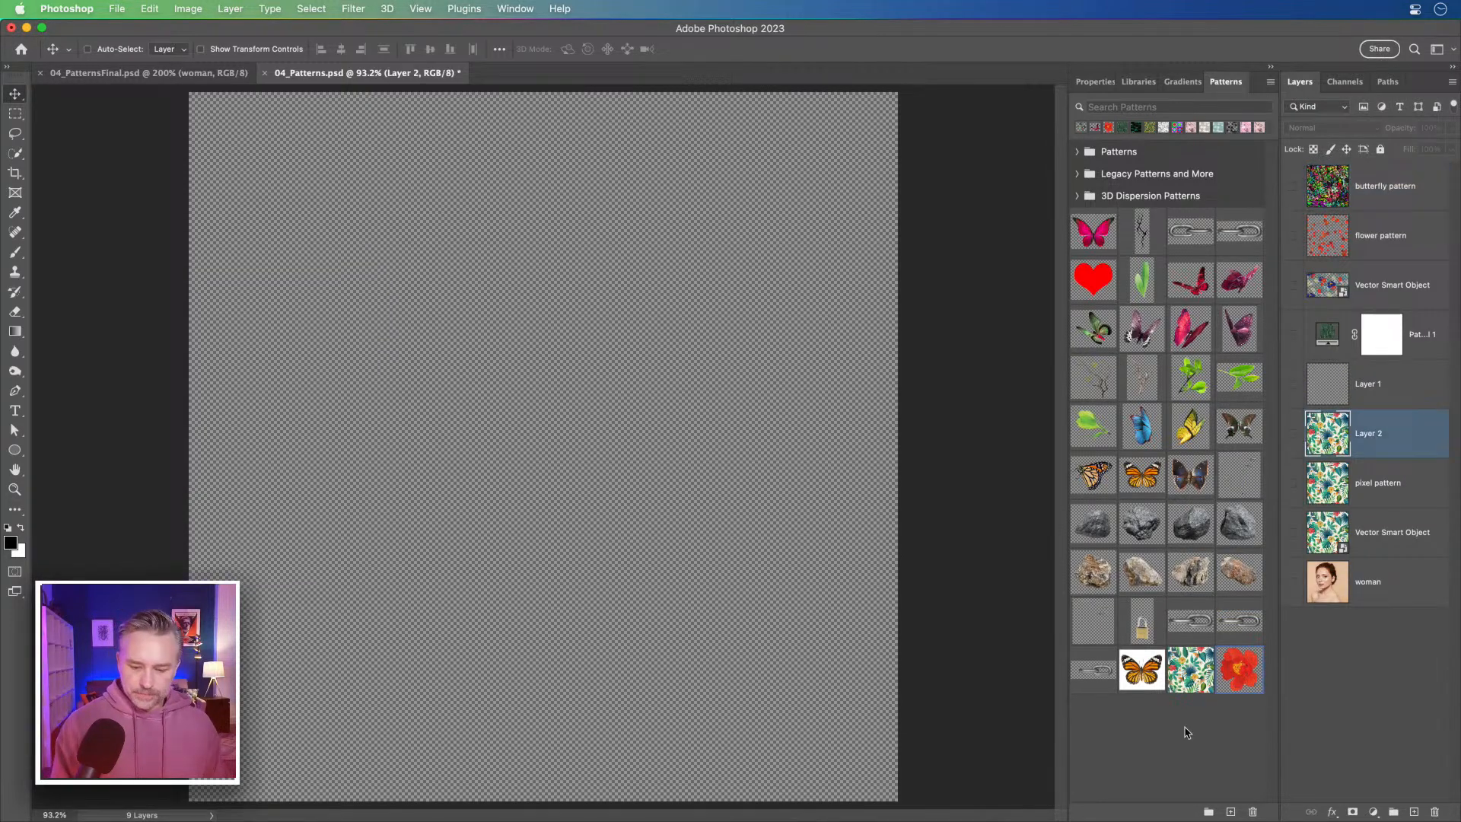
{"action": "left_click", "coordinate": [1350, 586]}
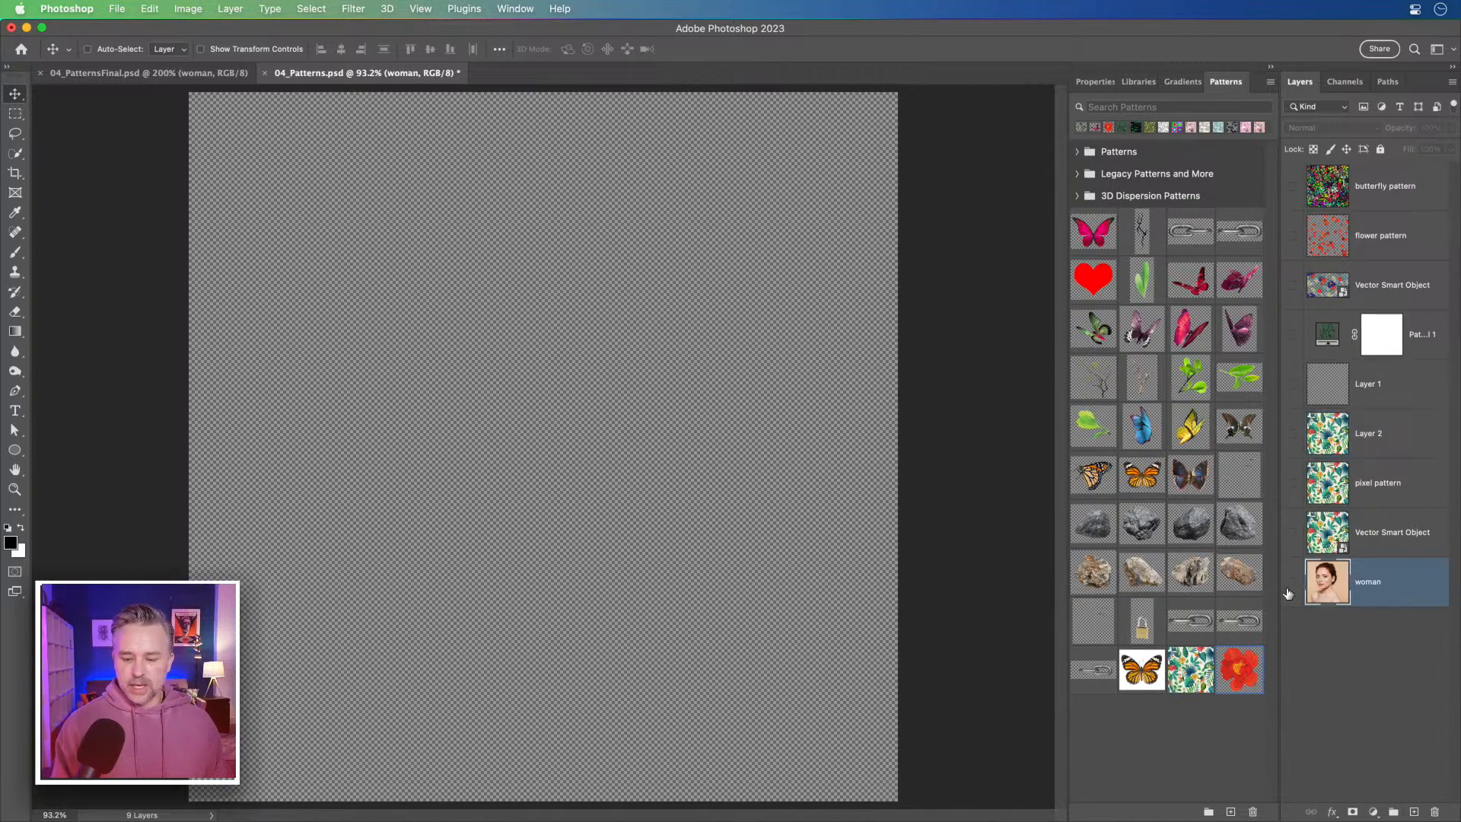
{"action": "left_click", "coordinate": [1291, 586]}
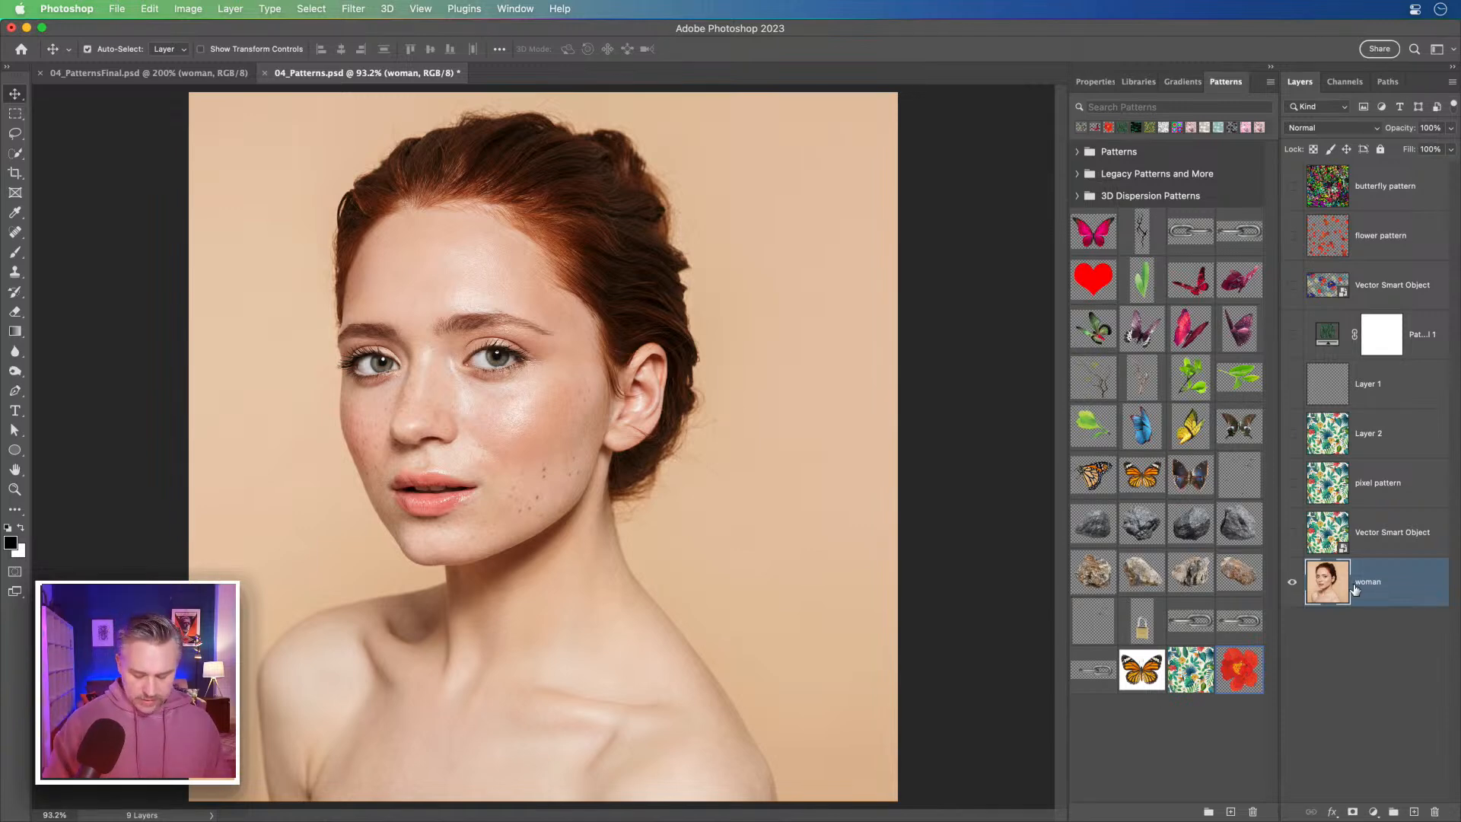
{"action": "key", "text": "super+j"}
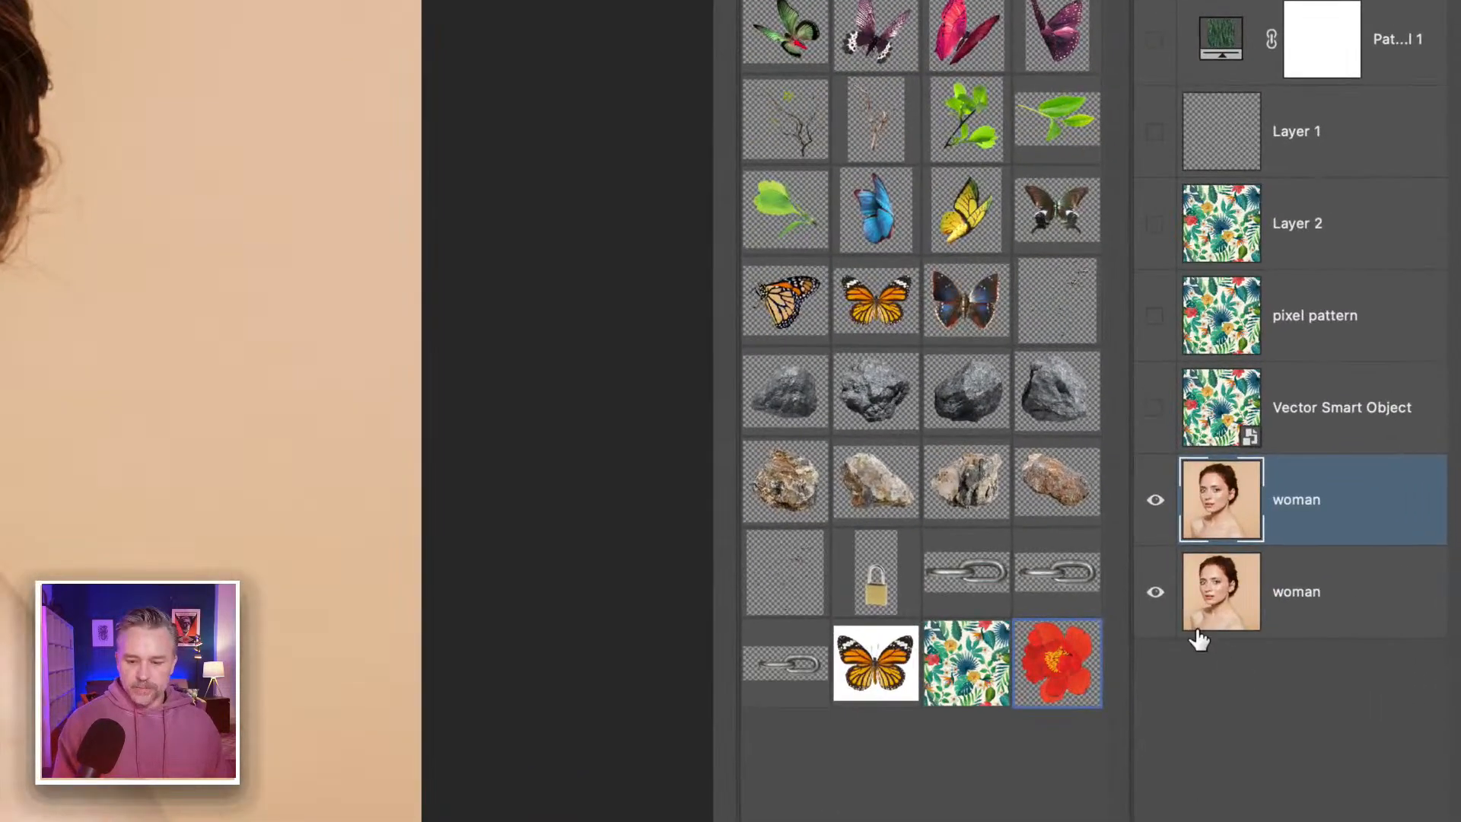
{"action": "left_click", "coordinate": [1154, 593]}
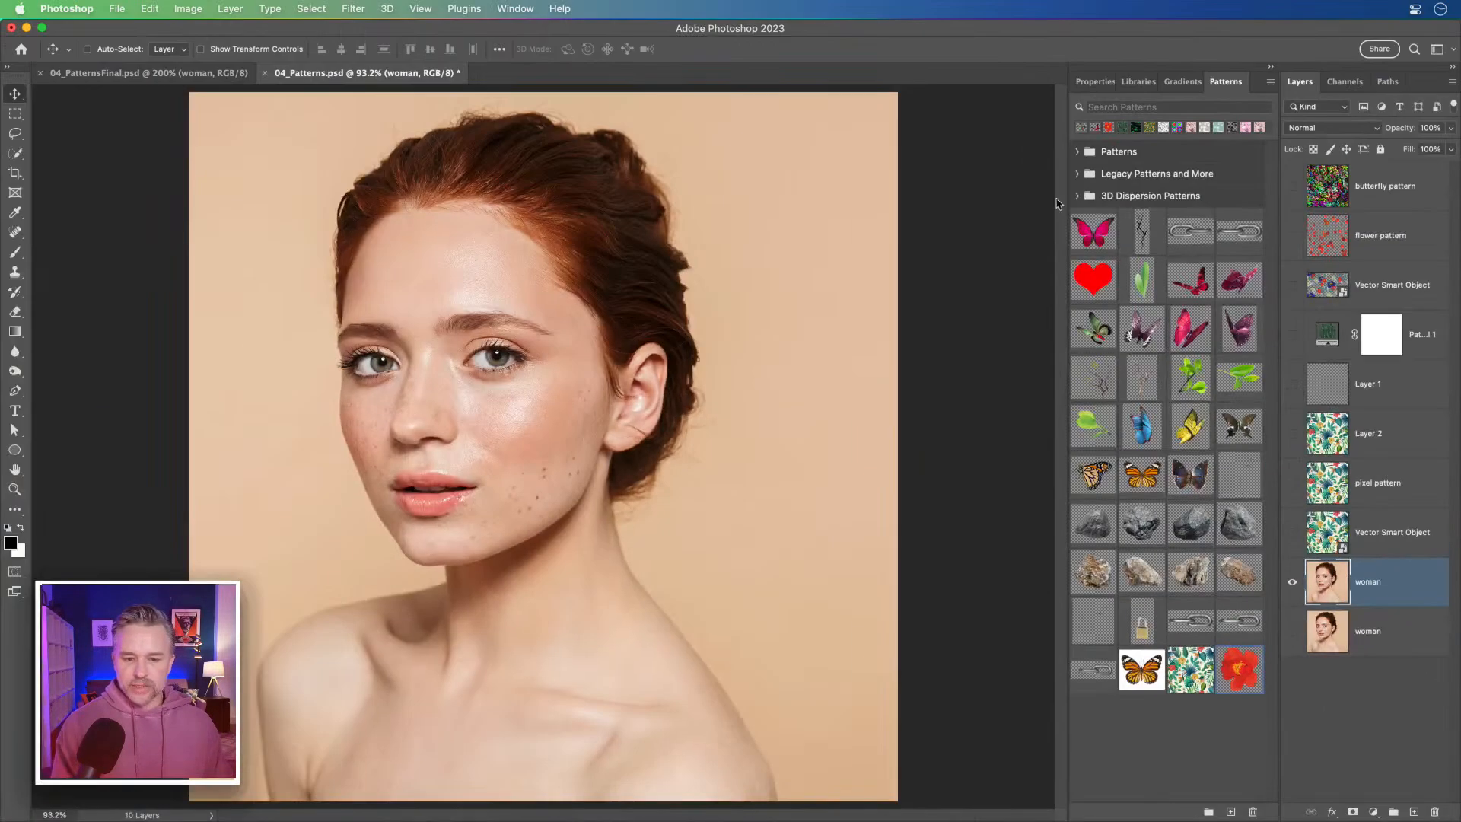
Remove the background from the duplicated woman layer.
{"action": "left_click", "coordinate": [1095, 81]}
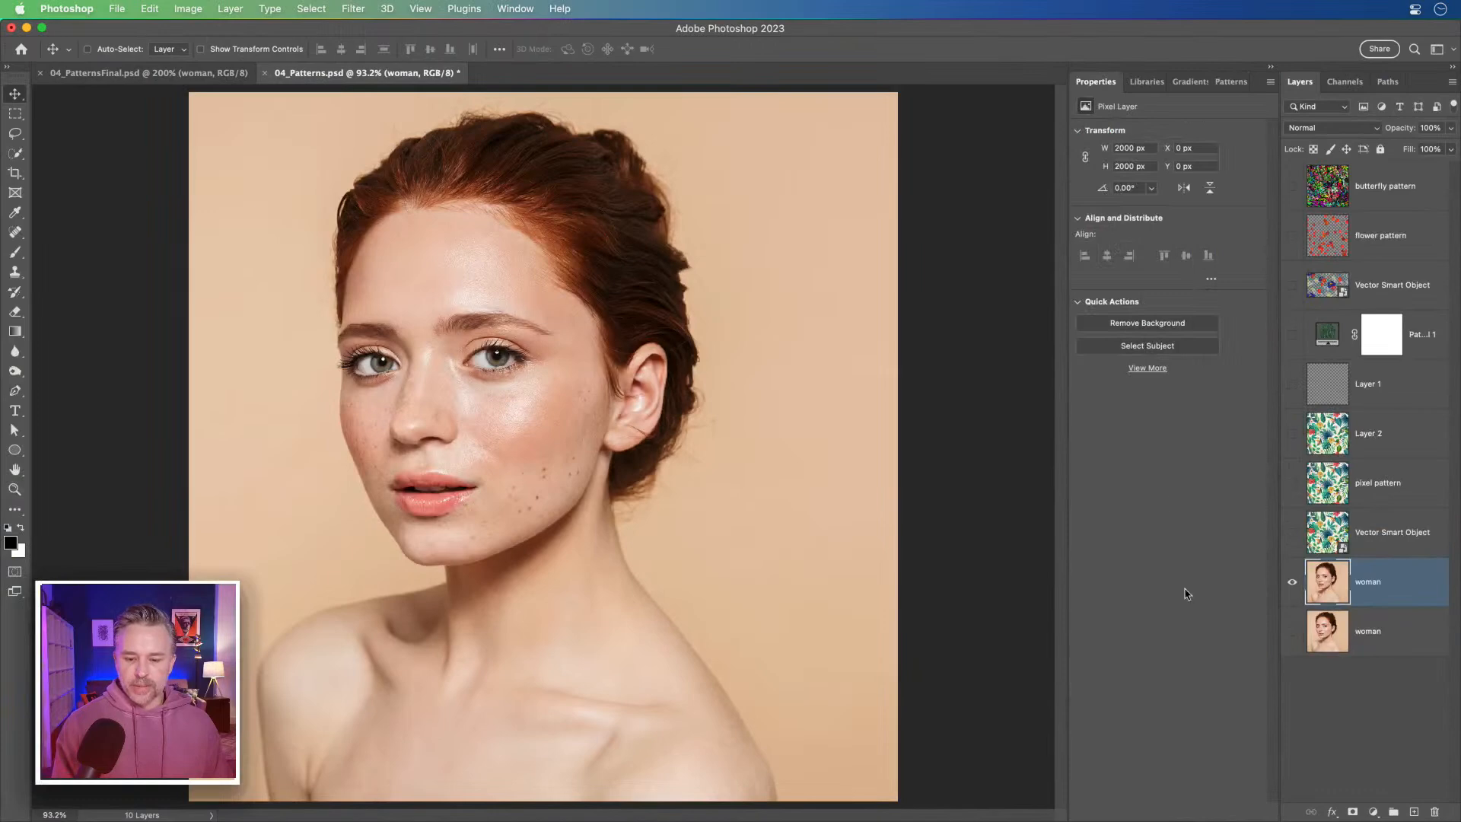
{"action": "left_click", "coordinate": [1145, 323]}
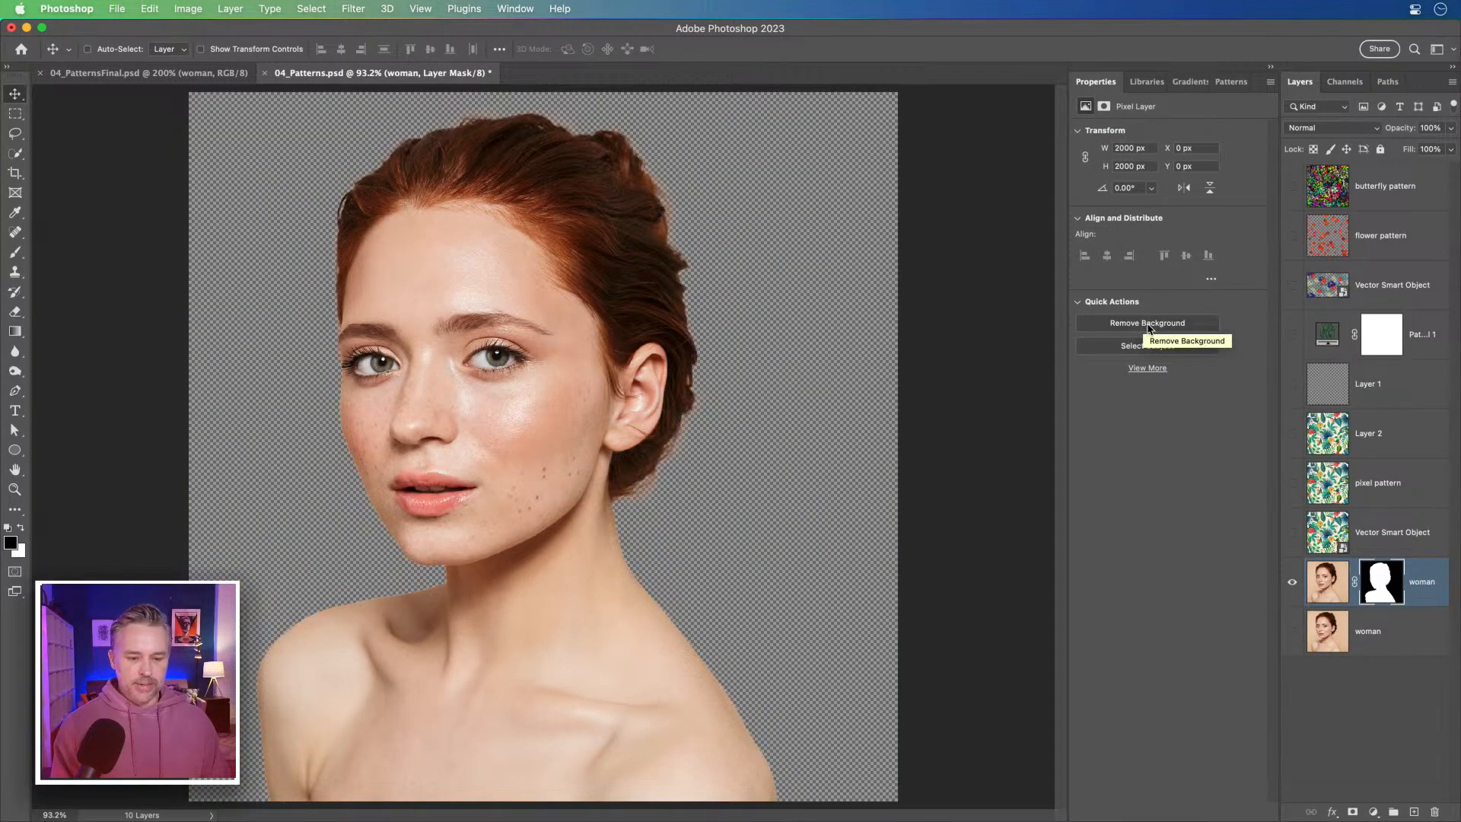
{"action": "left_click", "coordinate": [1383, 638]}
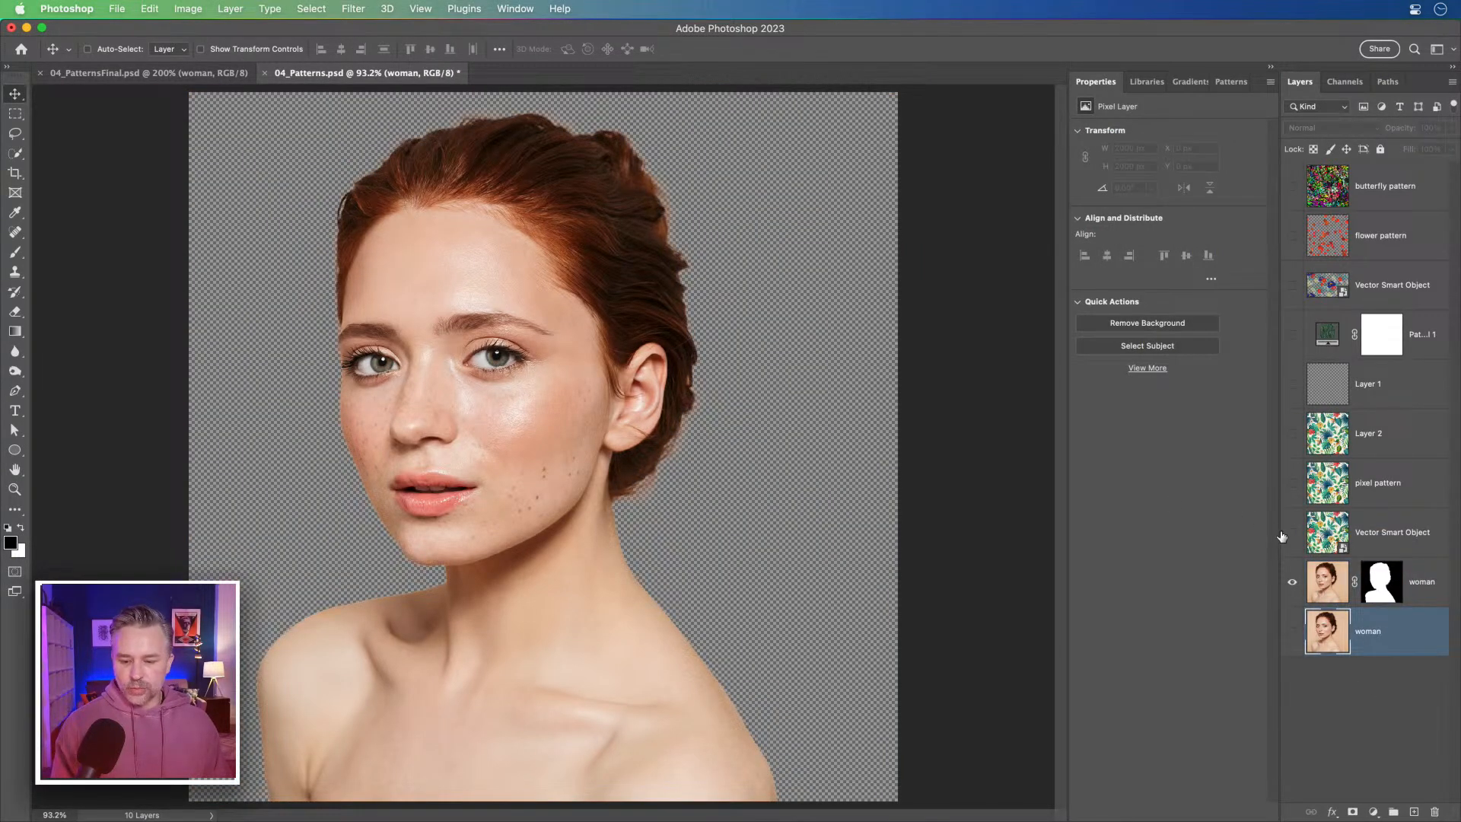
Add a new layer directly beneath the cut-out woman and apply the tropical floral pattern to it as a pattern fill.
{"action": "left_click", "coordinate": [1423, 575]}
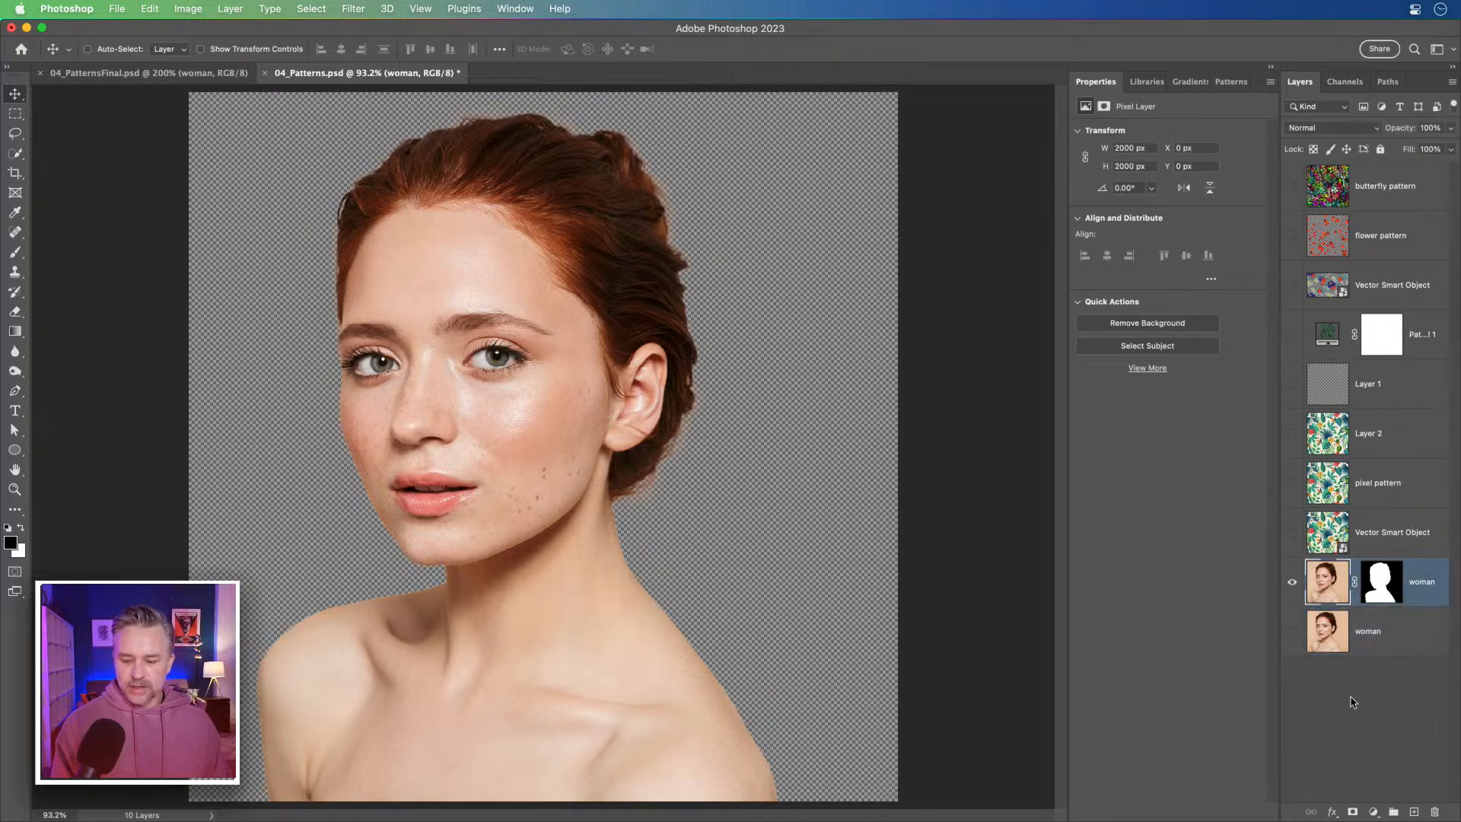
{"action": "left_click", "coordinate": [1413, 812]}
{"action": "left_click_drag", "start_coordinate": [1327, 580], "coordinate": [1332, 643]}
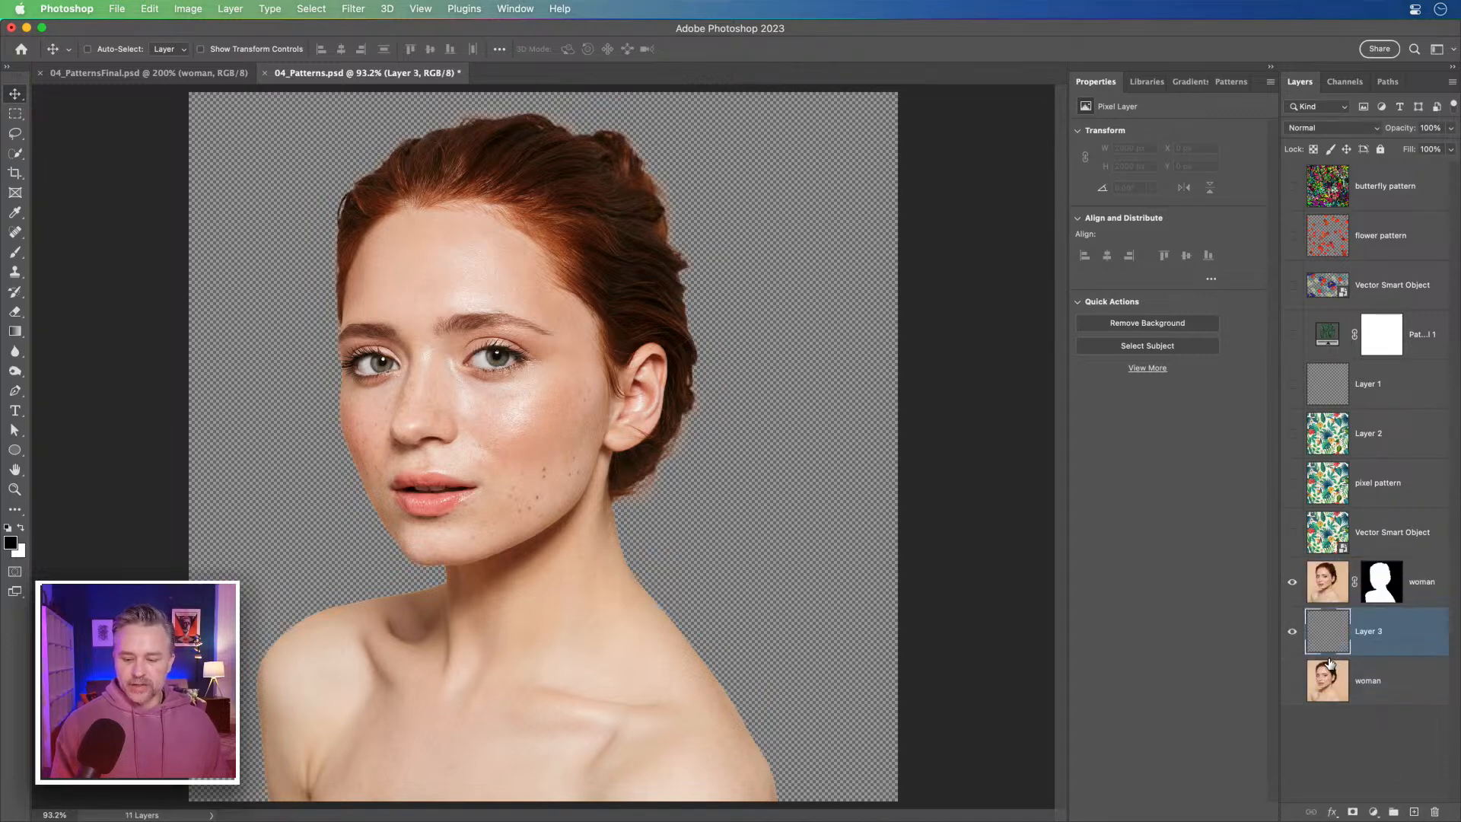
{"action": "left_click", "coordinate": [1217, 82]}
{"action": "left_click", "coordinate": [1193, 670]}
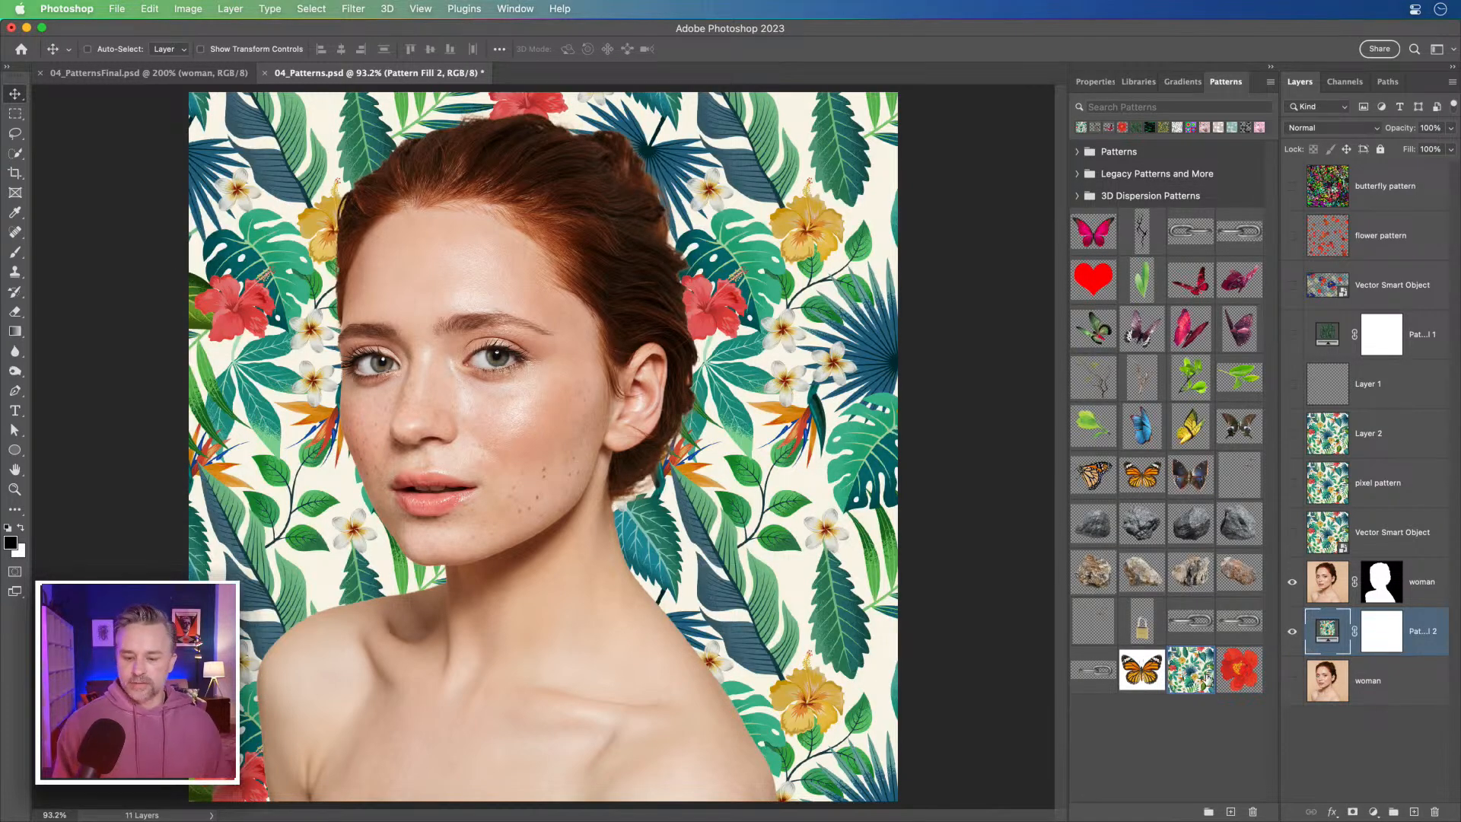
Scale the pattern fill behind the cut-out woman to 56%.
{"action": "double_click", "coordinate": [1326, 631]}
{"action": "left_click_drag", "start_coordinate": [737, 373], "coordinate": [905, 484]}
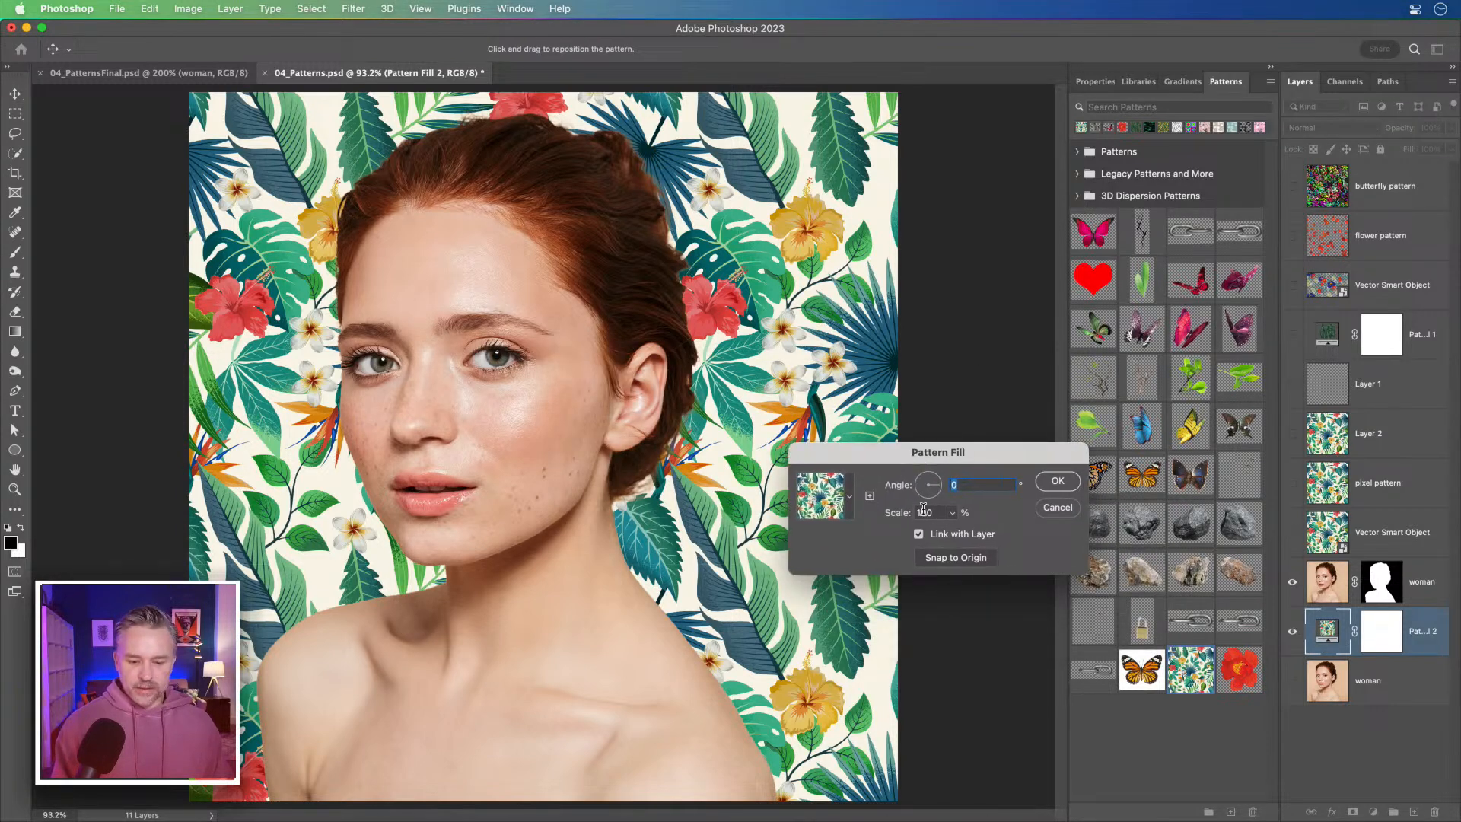
{"action": "left_click", "coordinate": [924, 511]}
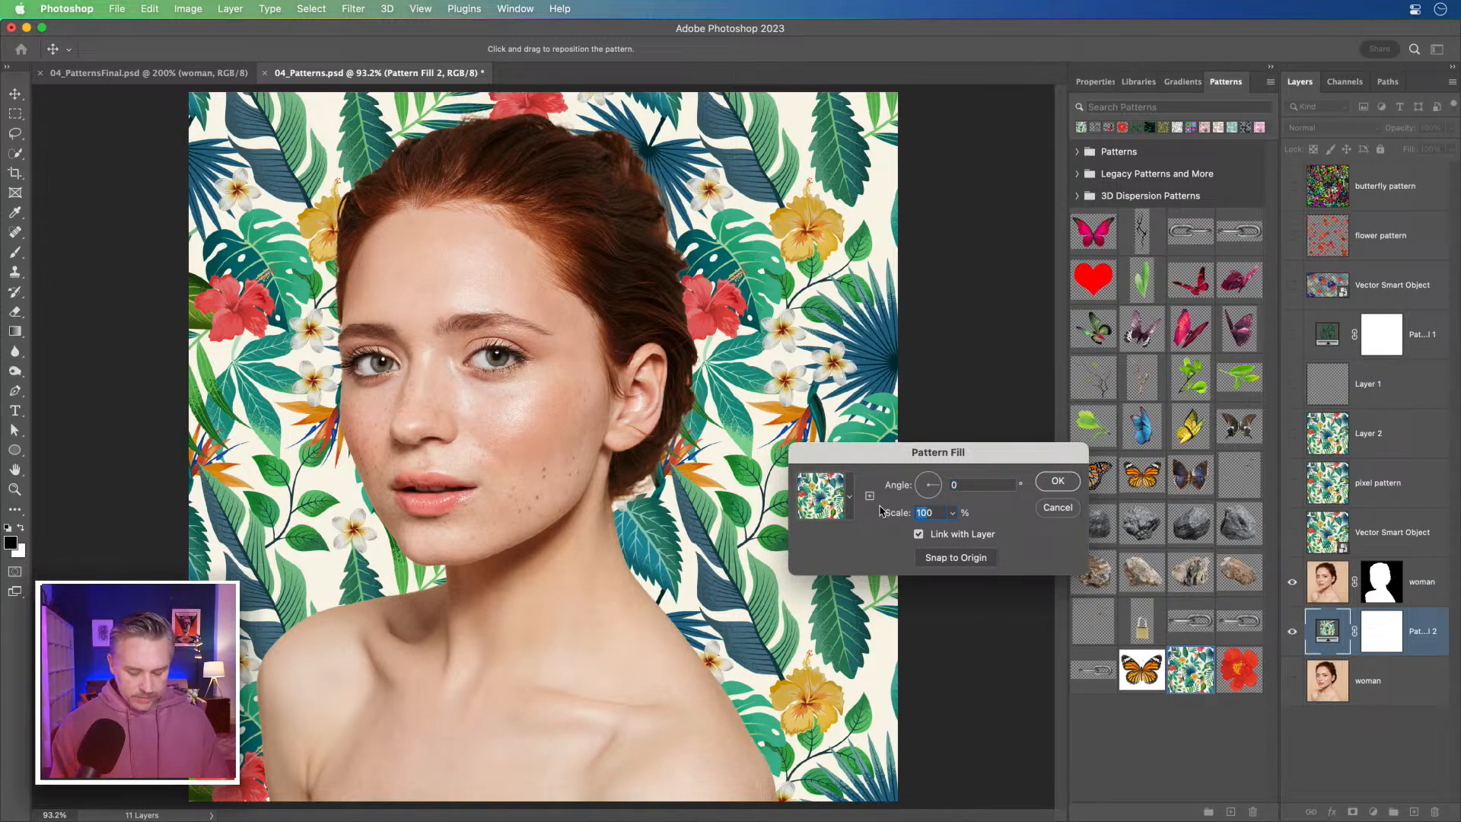
{"action": "type", "text": "80"}
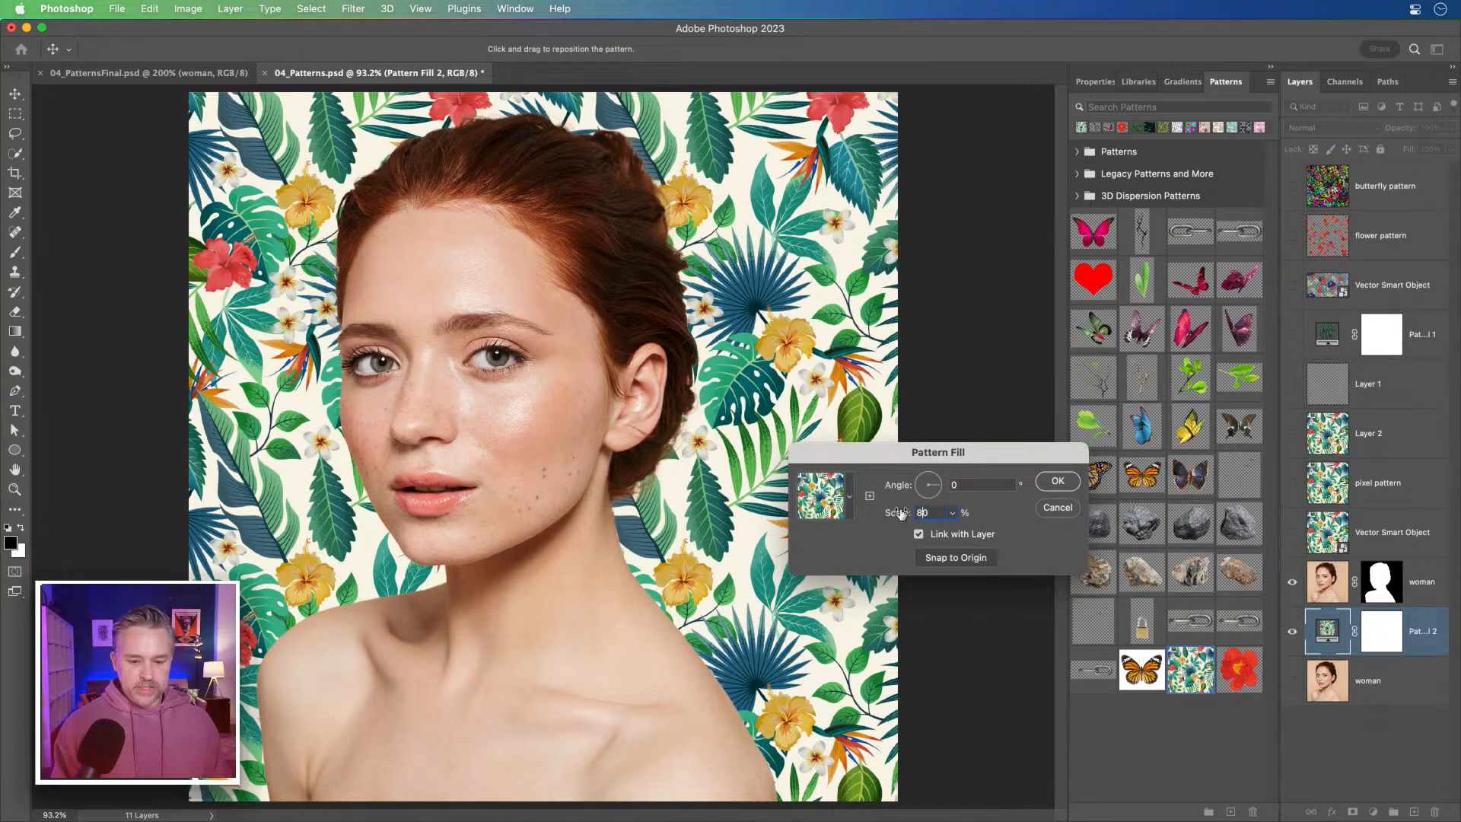
{"action": "left_click", "coordinate": [952, 513]}
{"action": "left_click_drag", "start_coordinate": [957, 535], "coordinate": [947, 535]}
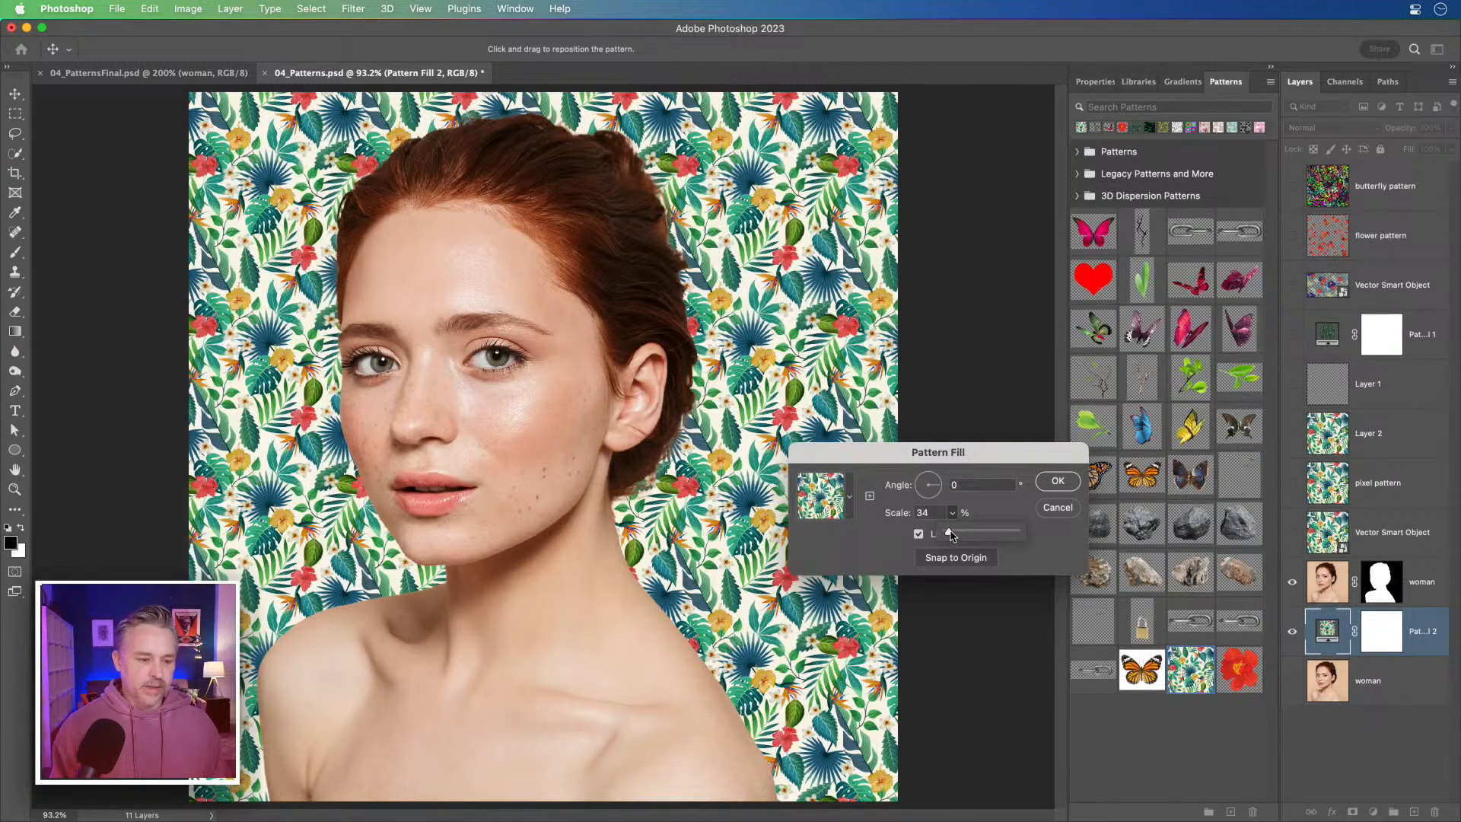
{"action": "left_click", "coordinate": [1058, 480]}
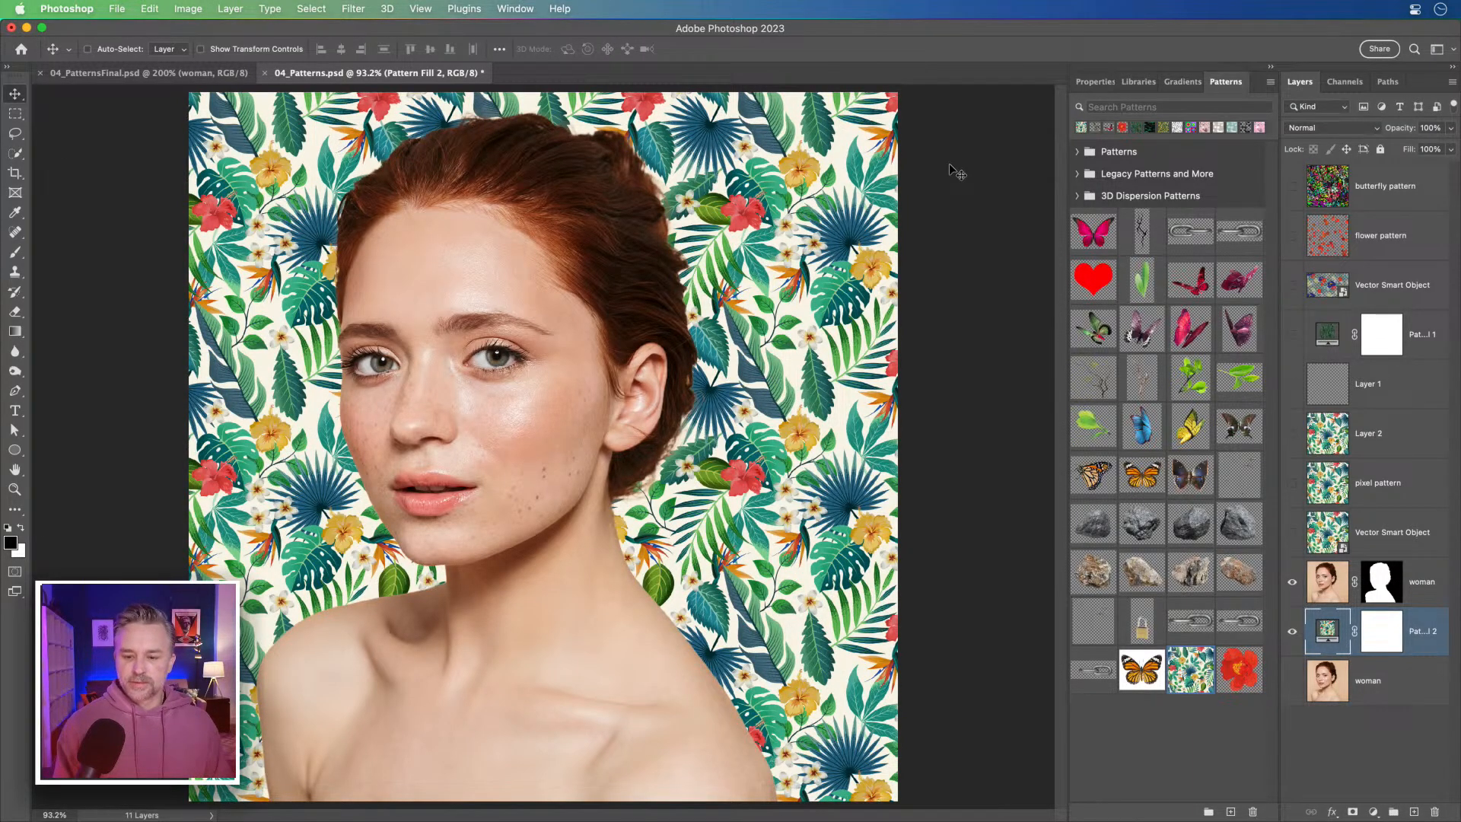
Duplicate the background pattern fill layer, place the copy directly above the cut-out woman and clip it to her layer.
{"action": "left_click", "coordinate": [1329, 600]}
{"action": "left_click_drag", "start_coordinate": [1278, 410], "coordinate": [1256, 411]}
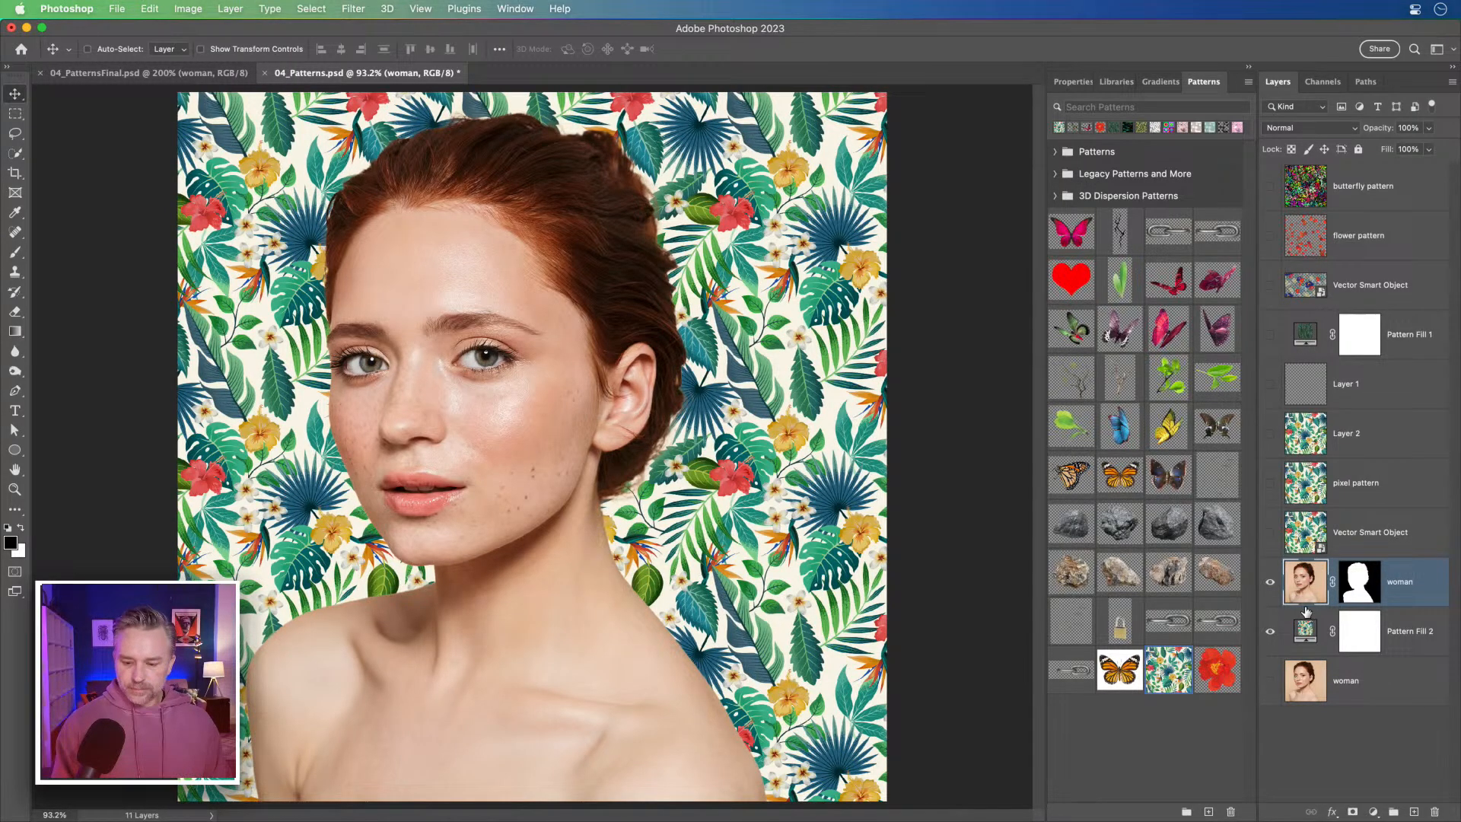
{"action": "left_click", "coordinate": [1399, 631]}
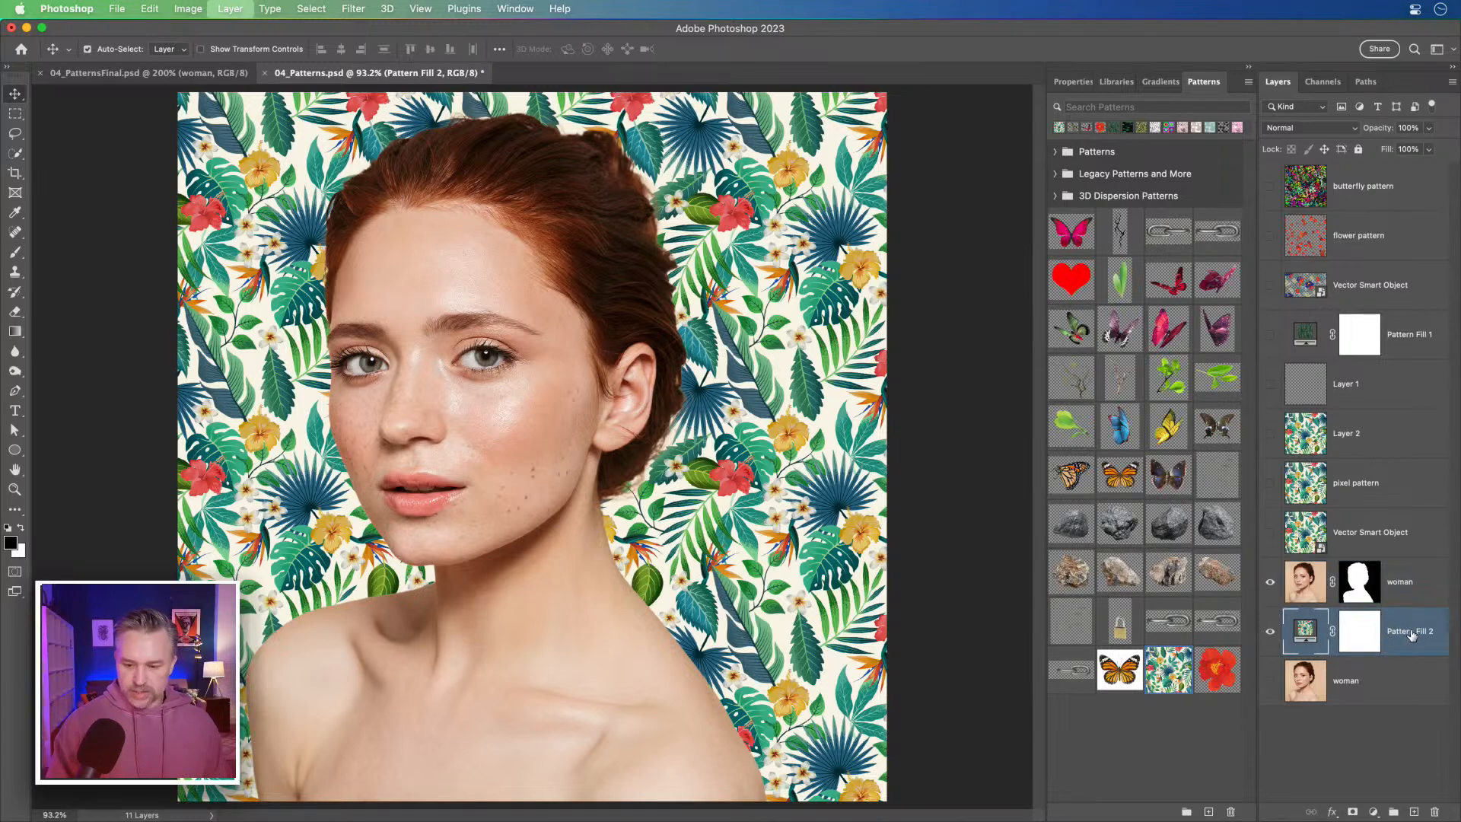
{"action": "key", "text": "super+j"}
{"action": "left_click_drag", "start_coordinate": [1398, 632], "coordinate": [1404, 567]}
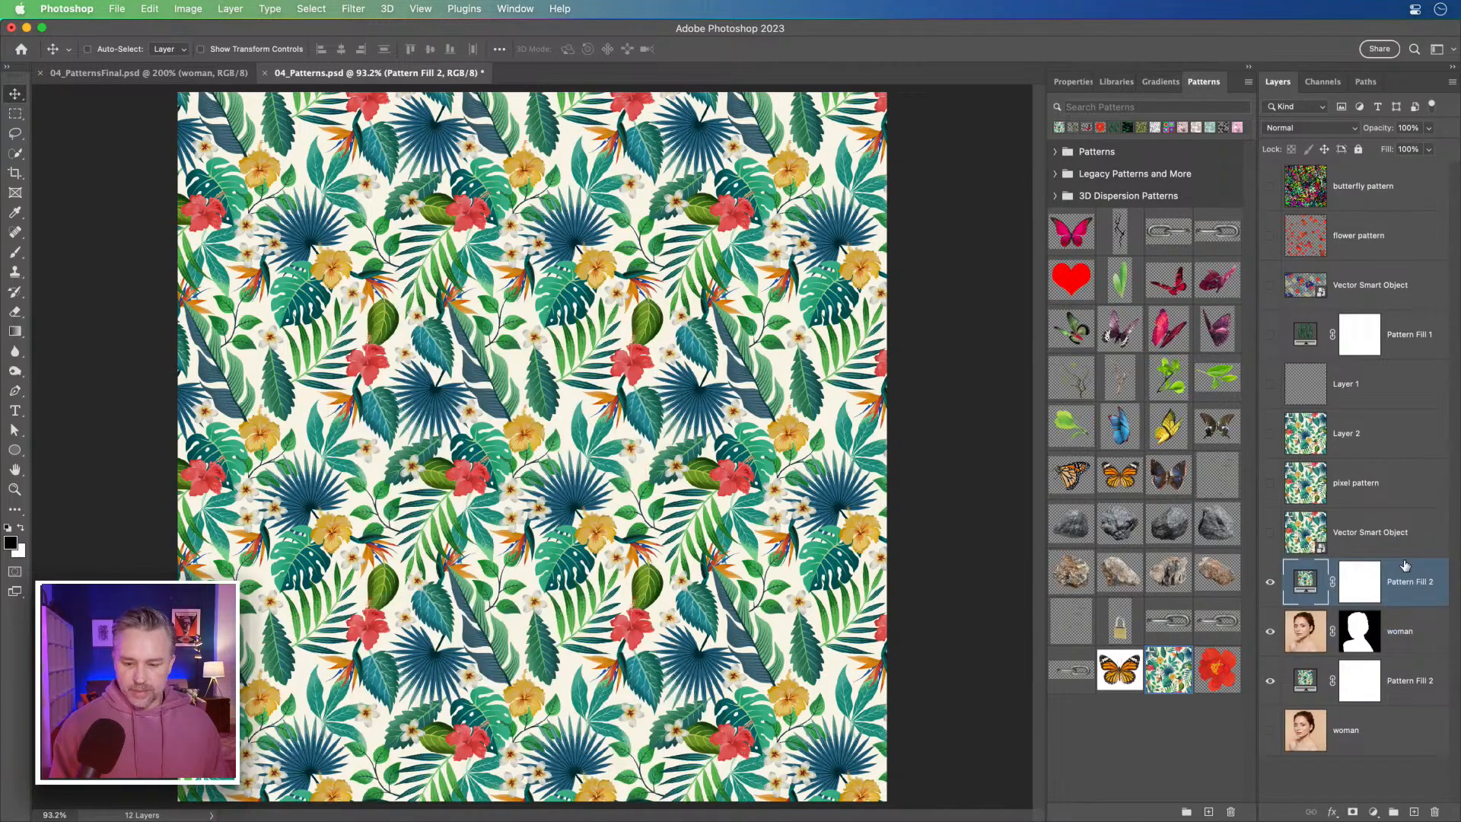
{"action": "left_click", "coordinate": [1407, 603], "text": "alt"}
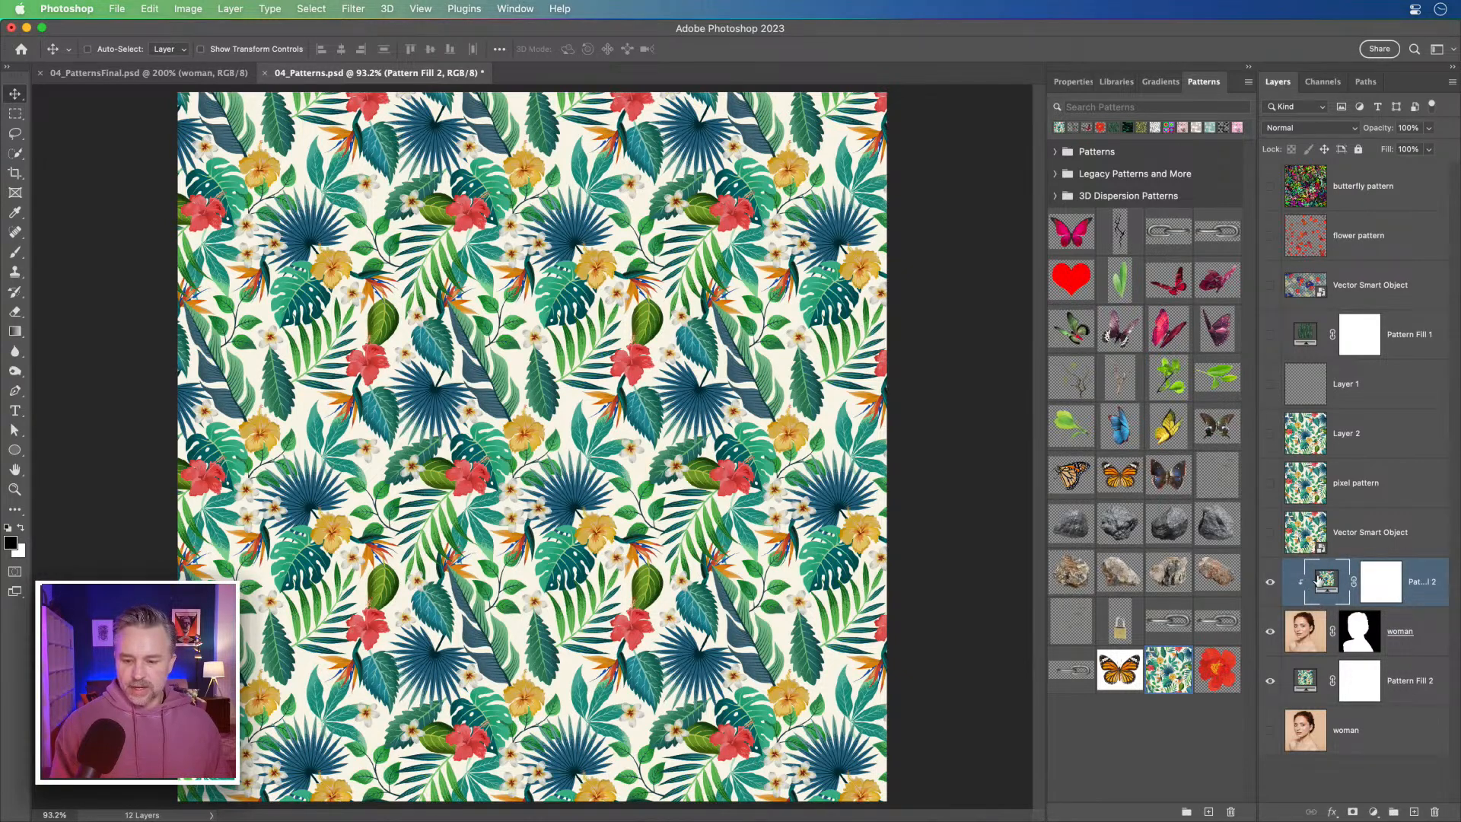
Make more room for the layers list and delete the layer mask from the clipped pattern fill.
{"action": "left_click", "coordinate": [1247, 69]}
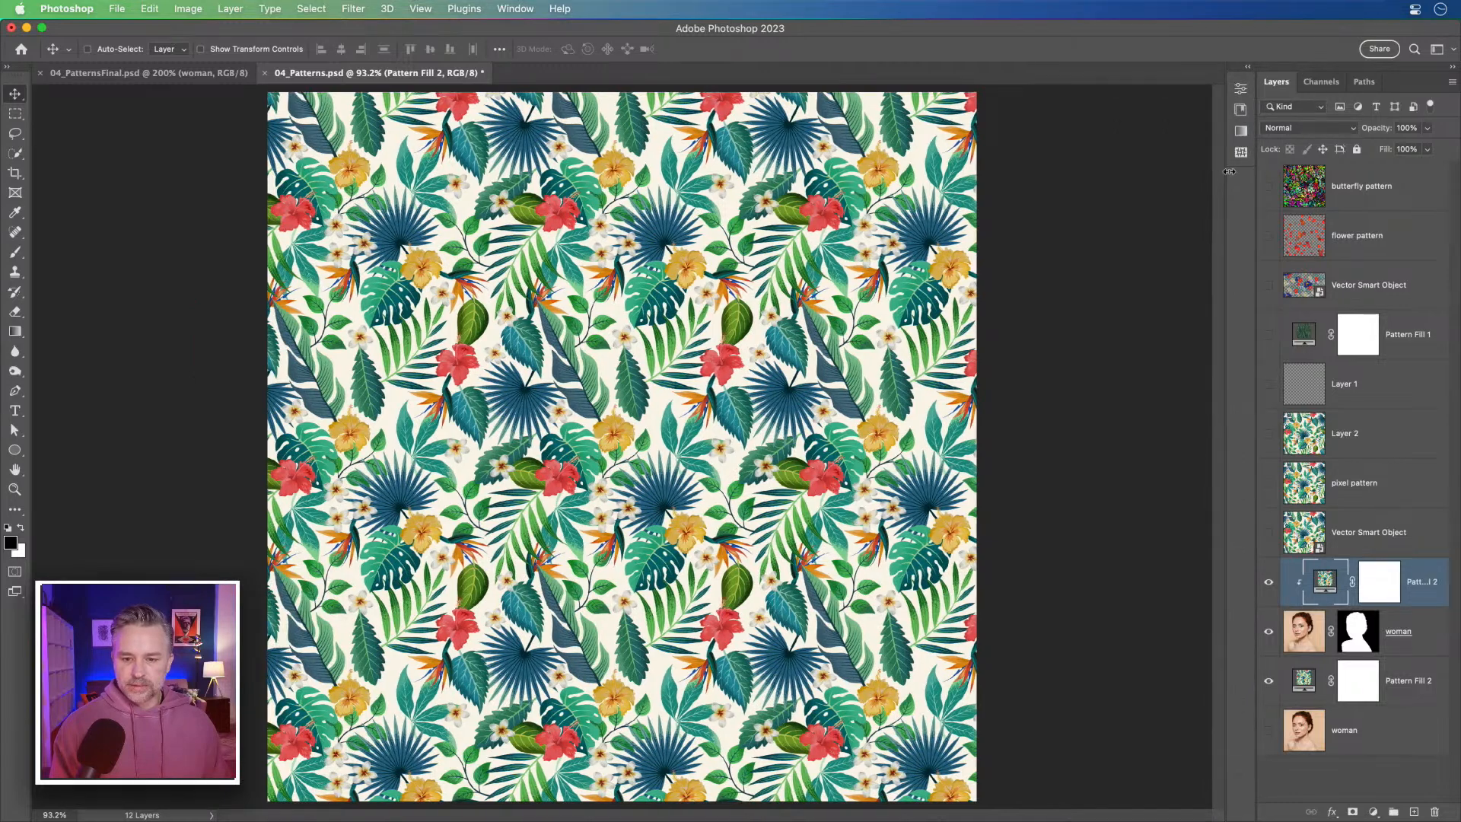
{"action": "left_click_drag", "start_coordinate": [1236, 173], "coordinate": [1189, 173]}
{"action": "right_click", "coordinate": [1339, 585]}
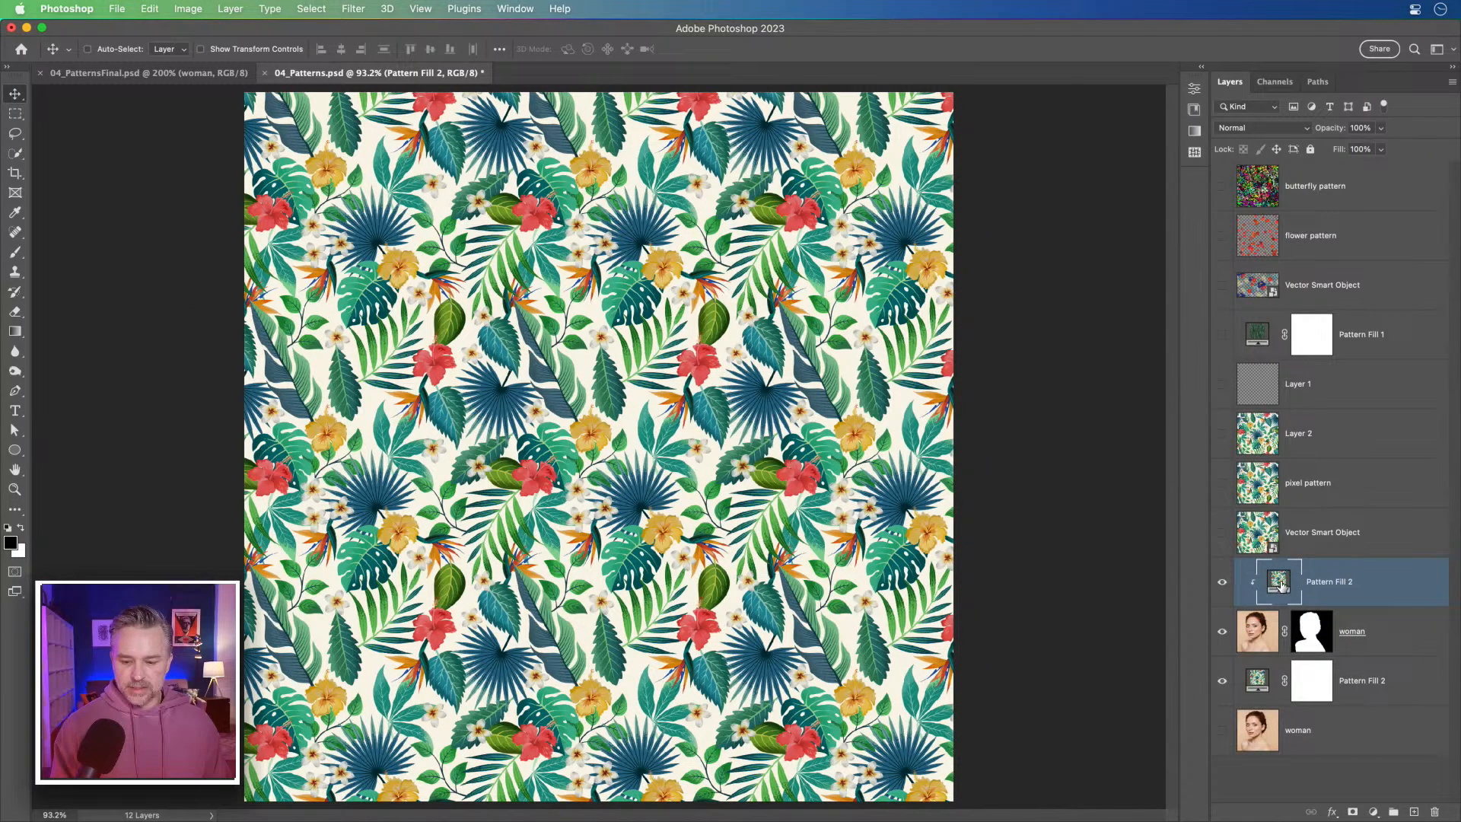
Set the clipped pattern fill's angle to 44.14° and its scale to 352%.
{"action": "double_click", "coordinate": [1276, 581]}
{"action": "left_click", "coordinate": [936, 477]}
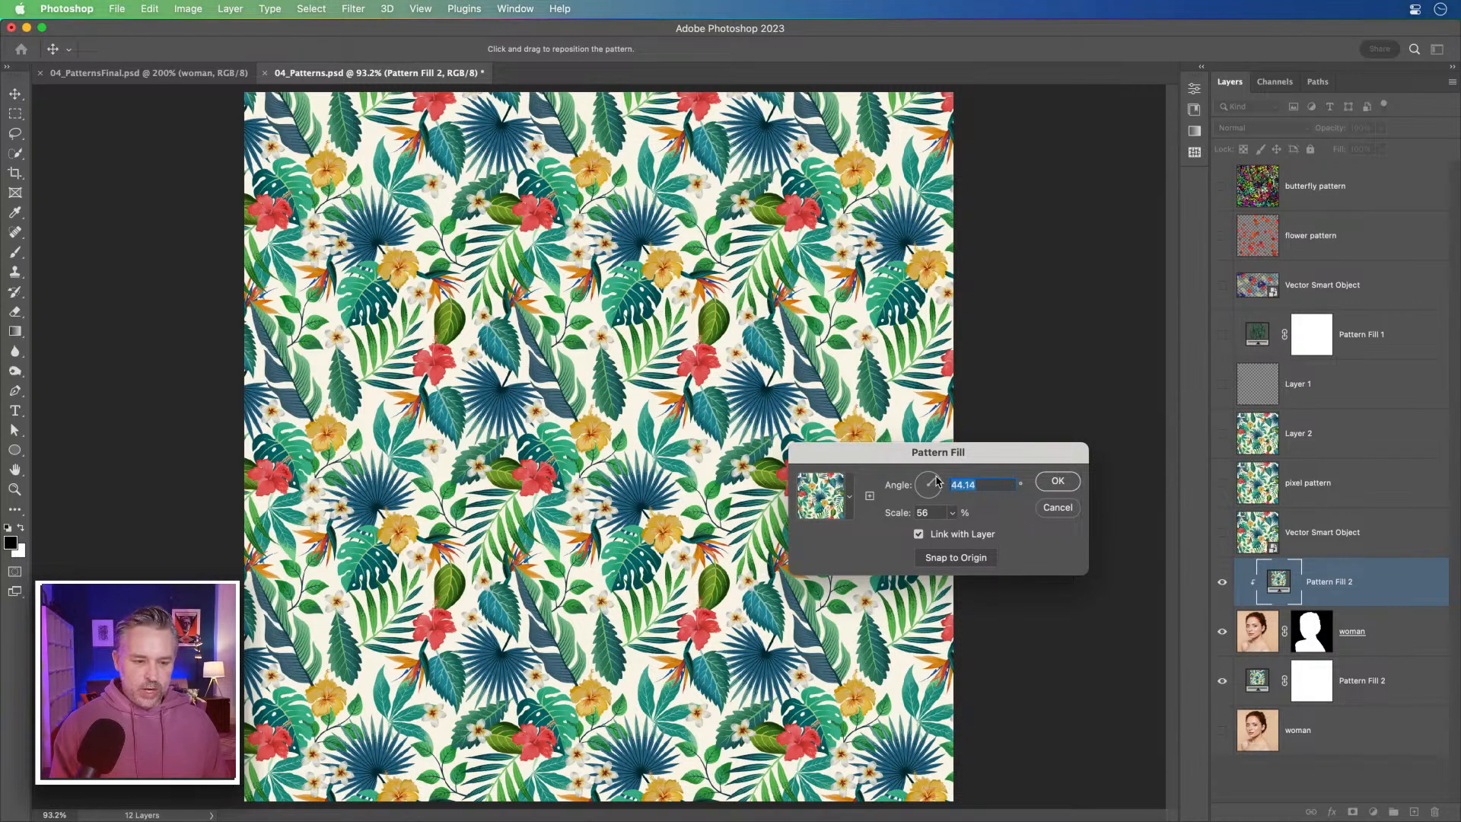
{"action": "left_click", "coordinate": [951, 512]}
{"action": "left_click_drag", "start_coordinate": [967, 536], "coordinate": [989, 534]}
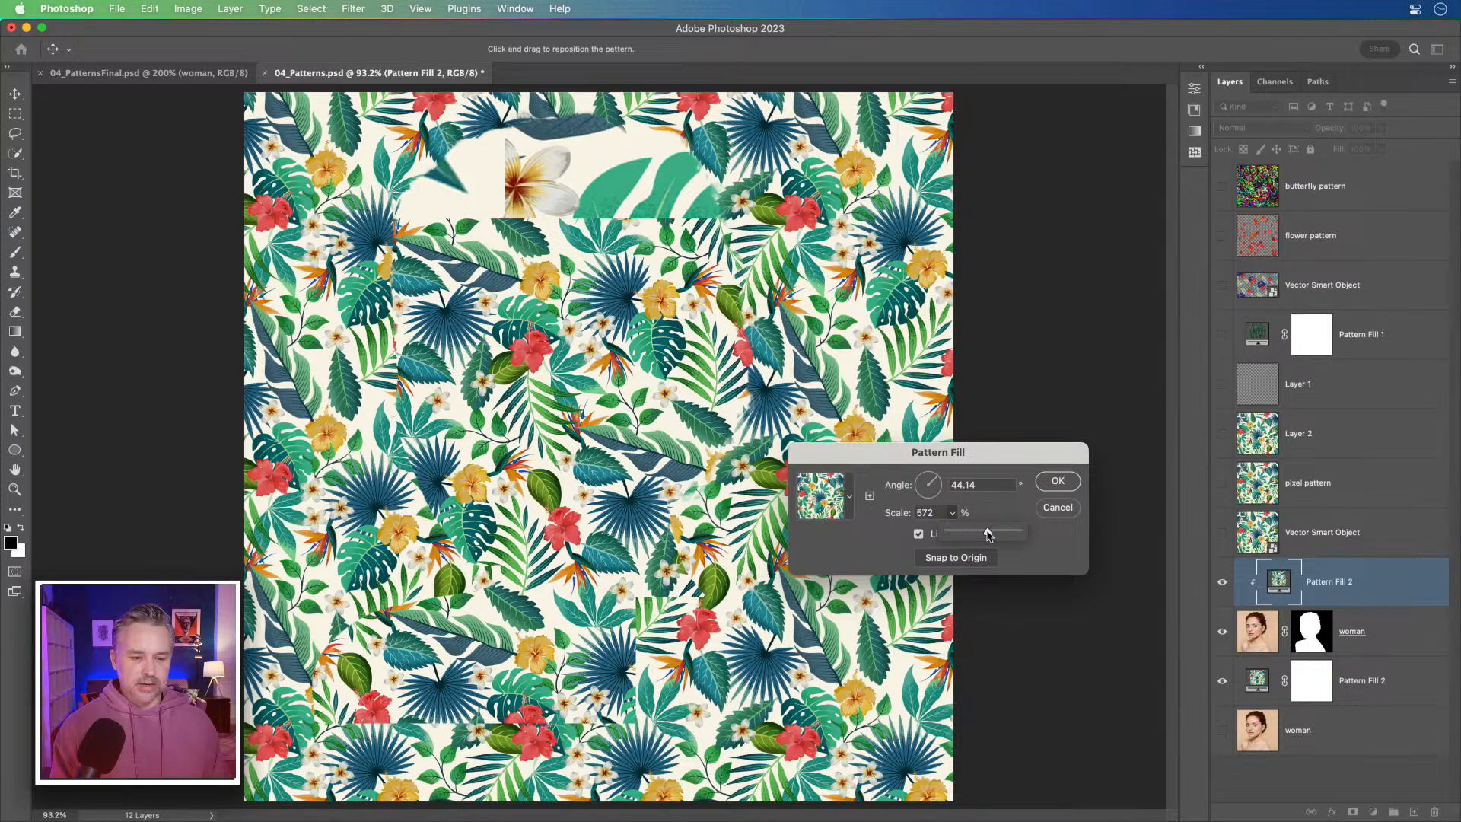
{"action": "left_click", "coordinate": [975, 536]}
{"action": "left_click", "coordinate": [1051, 484]}
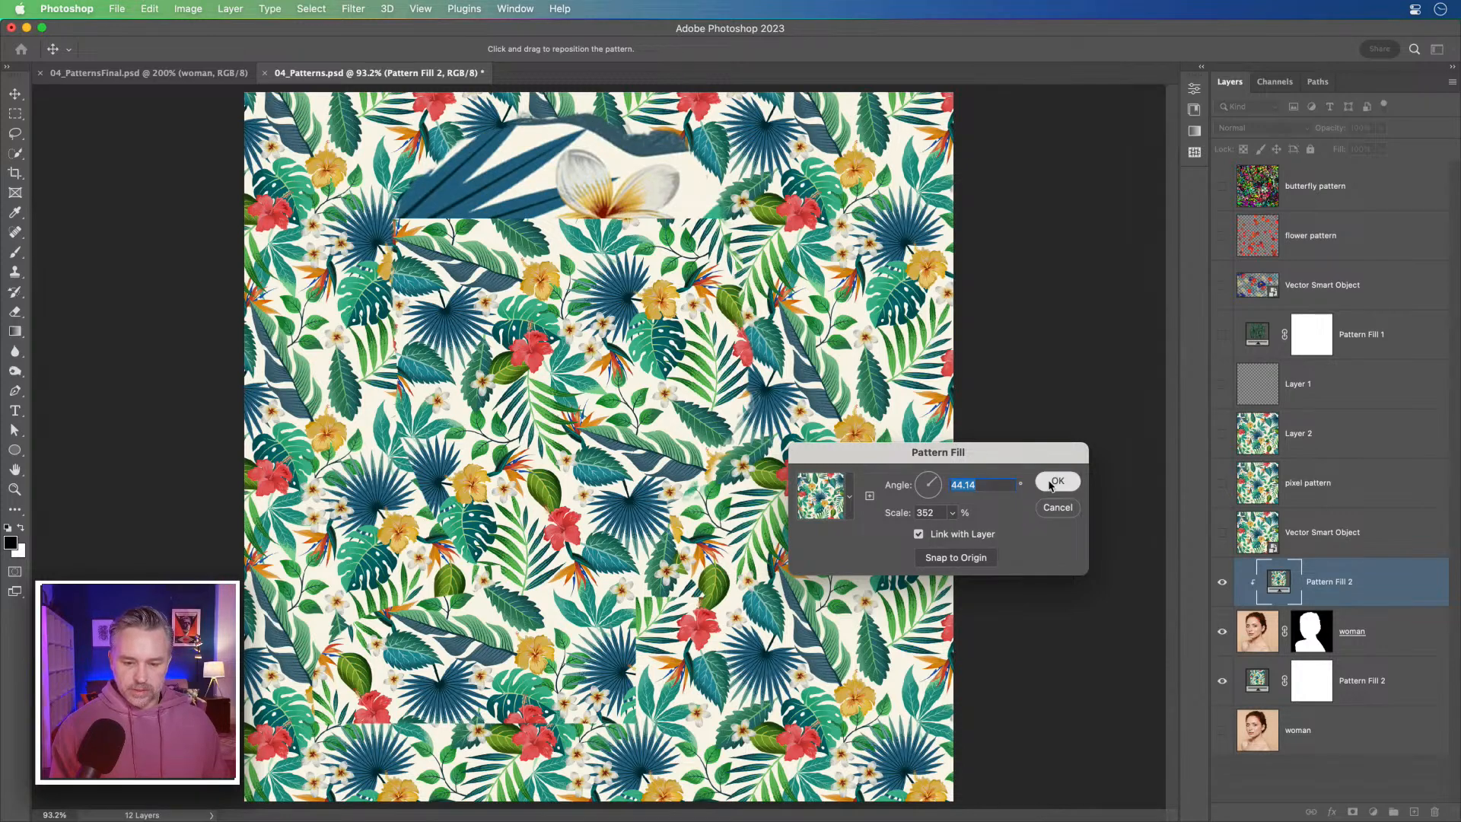
{"action": "key", "text": "Return"}
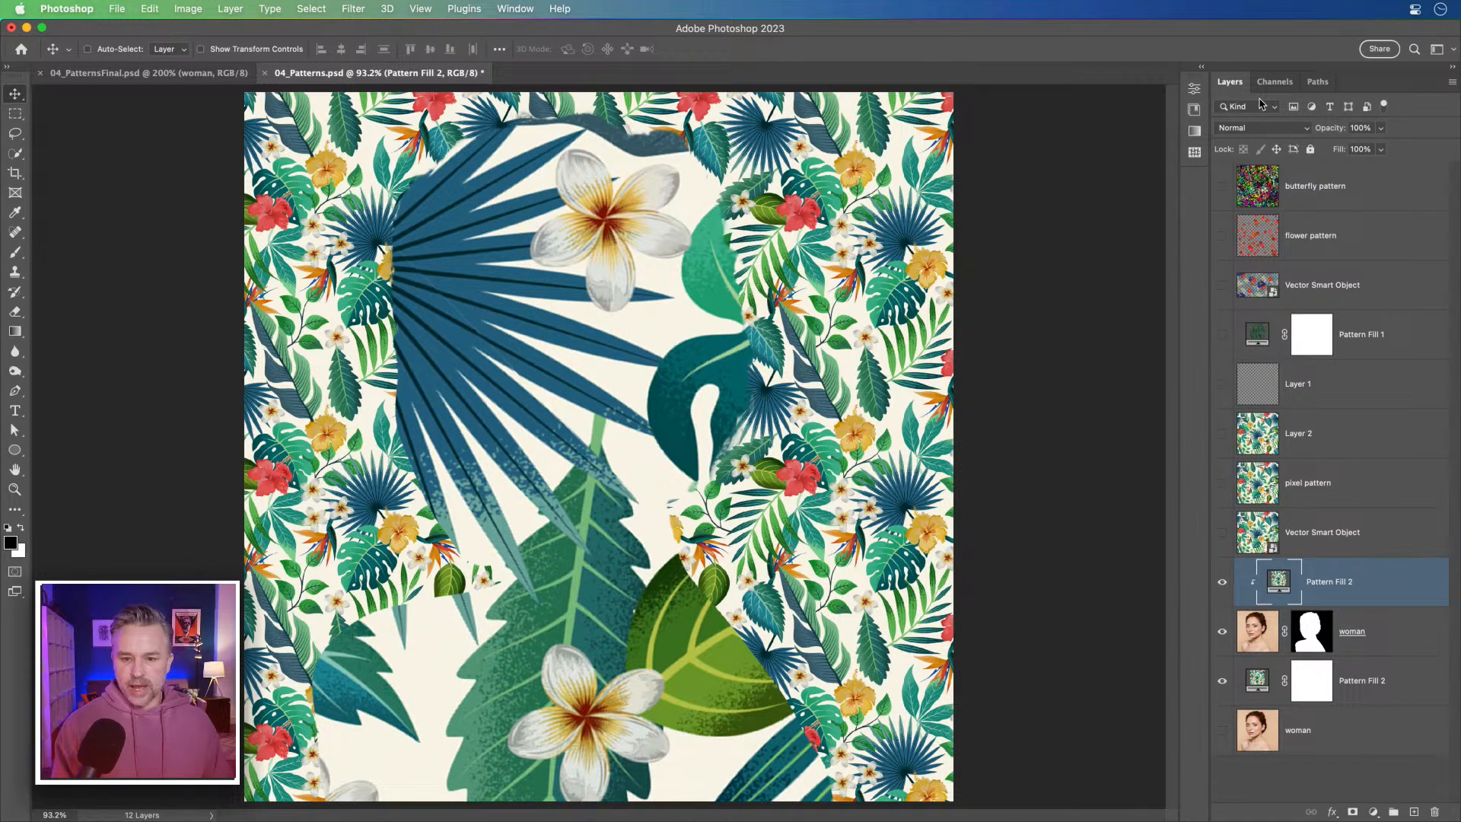
Change the blend mode of the clipped pattern fill layer to Darken.
{"action": "left_click", "coordinate": [1261, 127]}
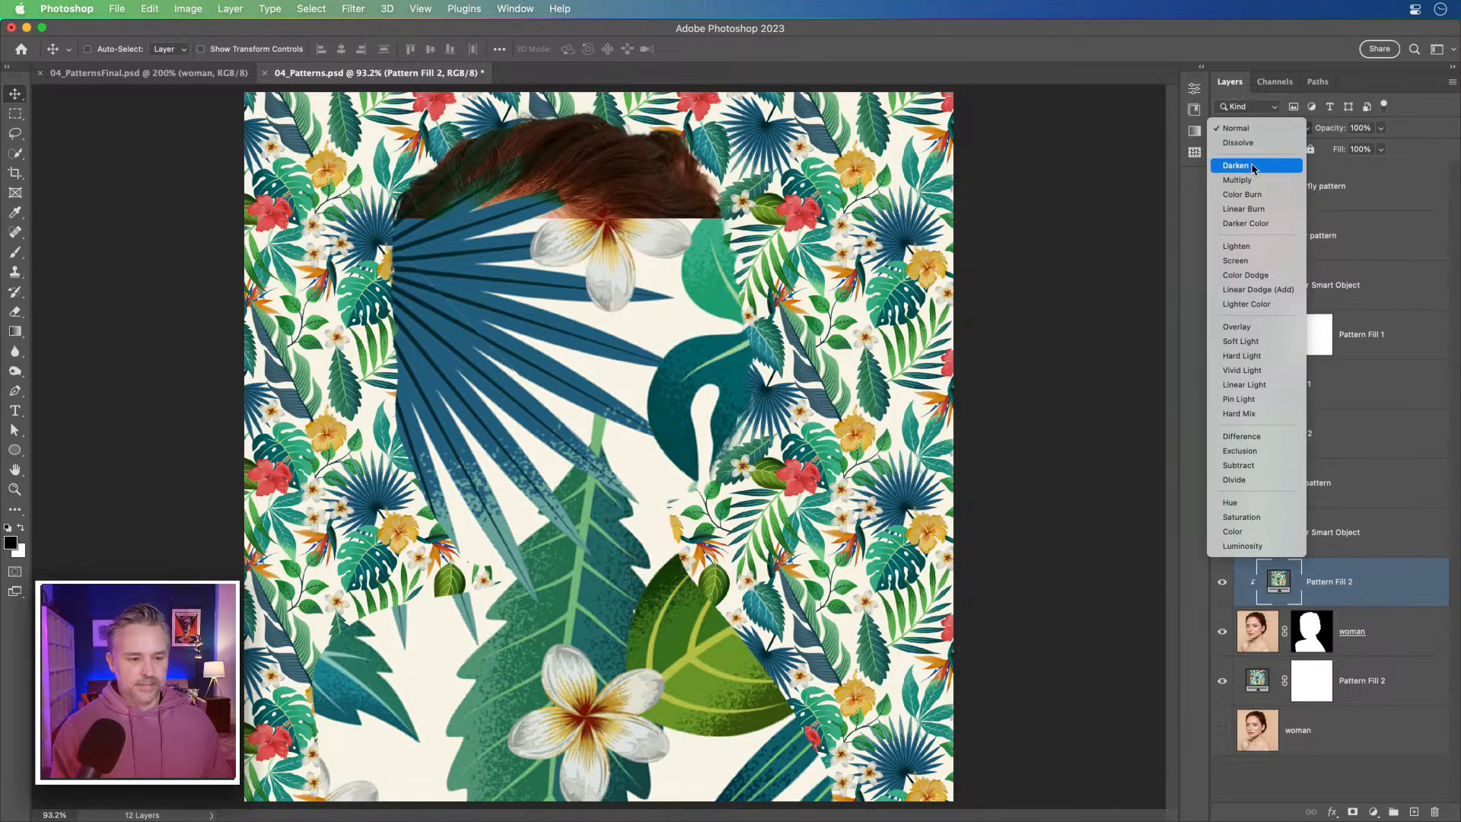
{"action": "left_click", "coordinate": [1254, 168]}
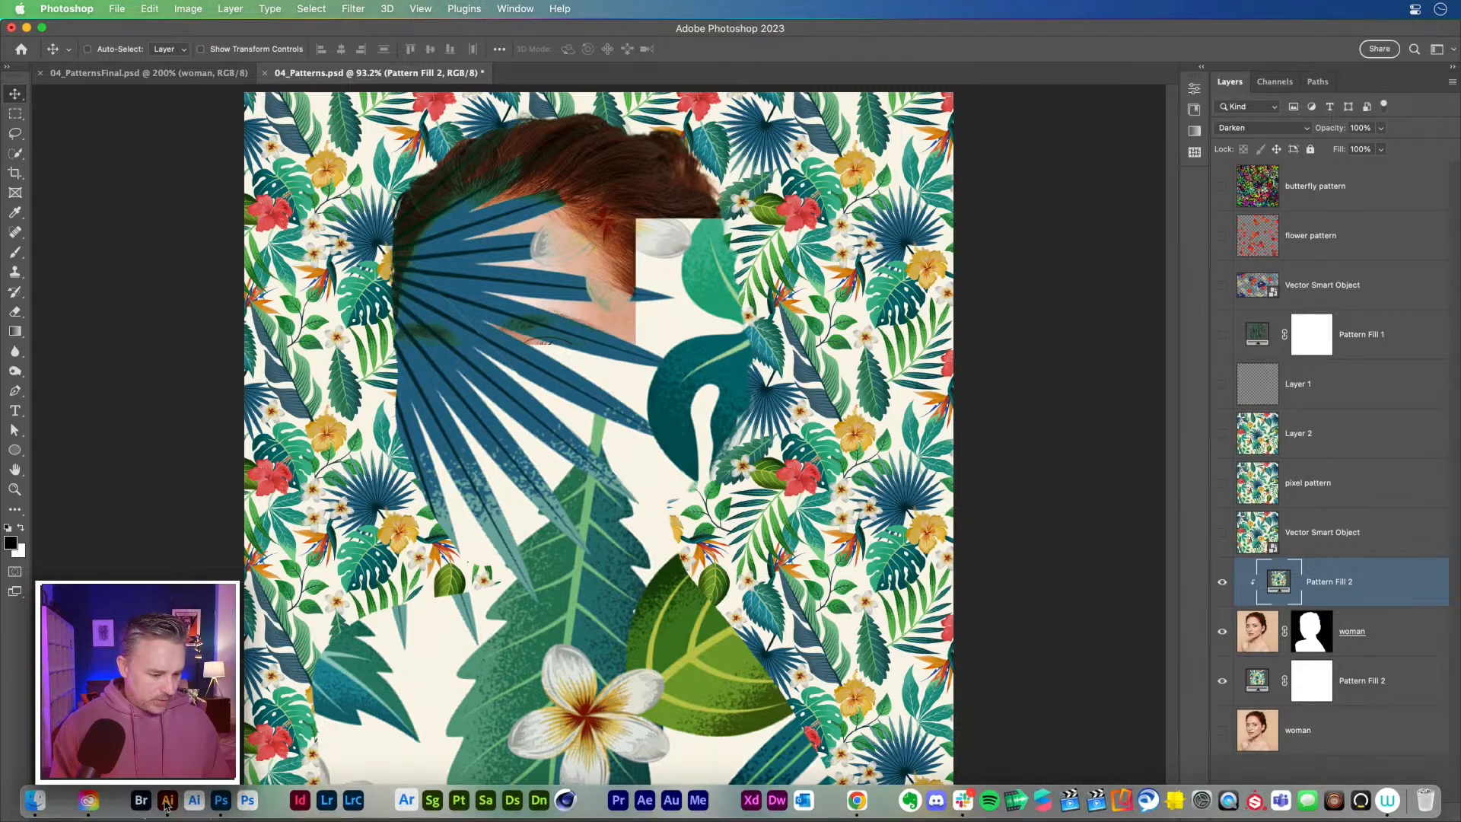
Quit Illustrator without saving the changes to Vector Smart Object.ai and return to the portrait composite in Photoshop.
{"action": "left_click", "coordinate": [179, 755]}
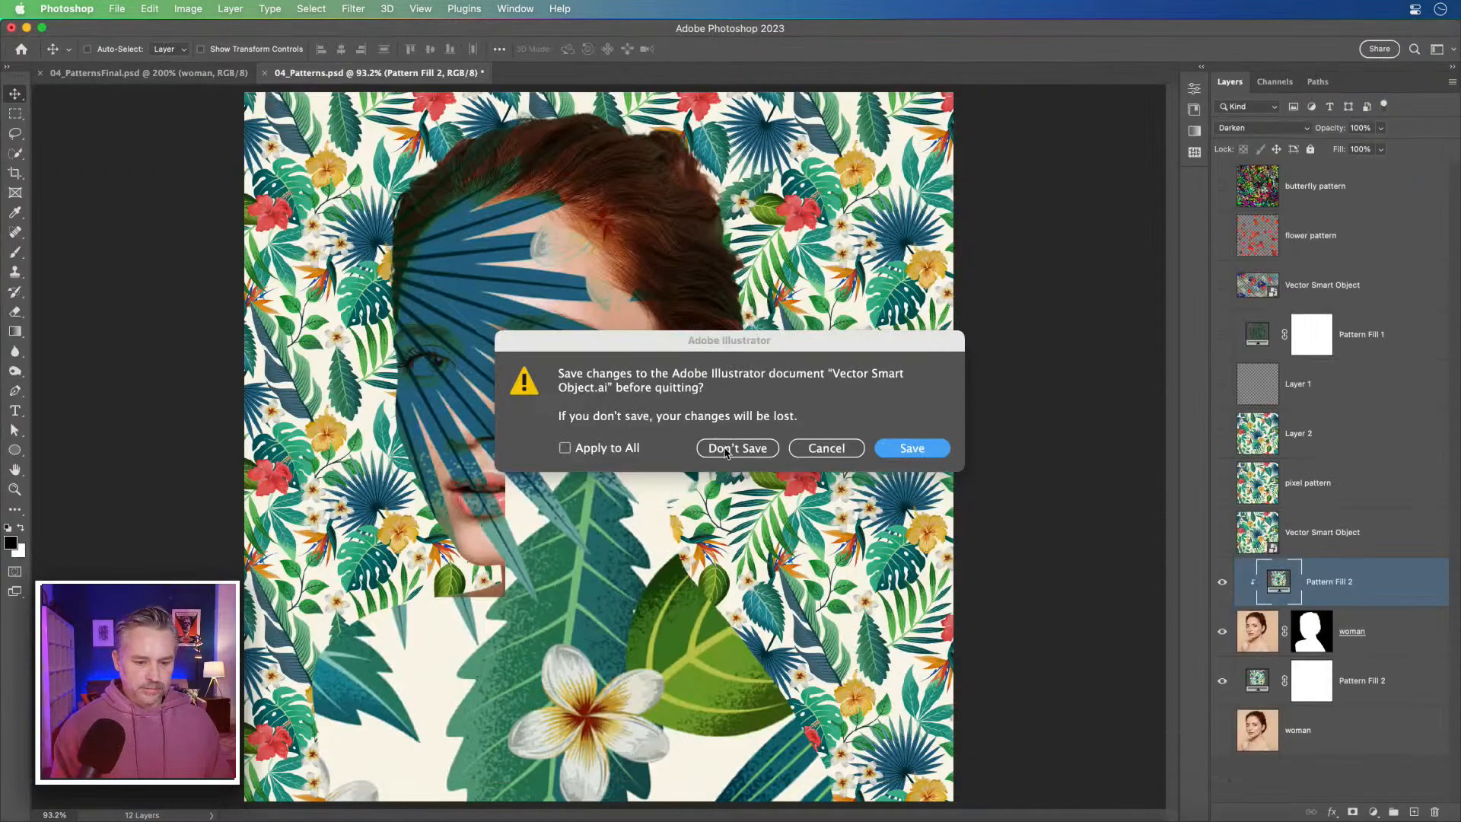
{"action": "left_click", "coordinate": [725, 449]}
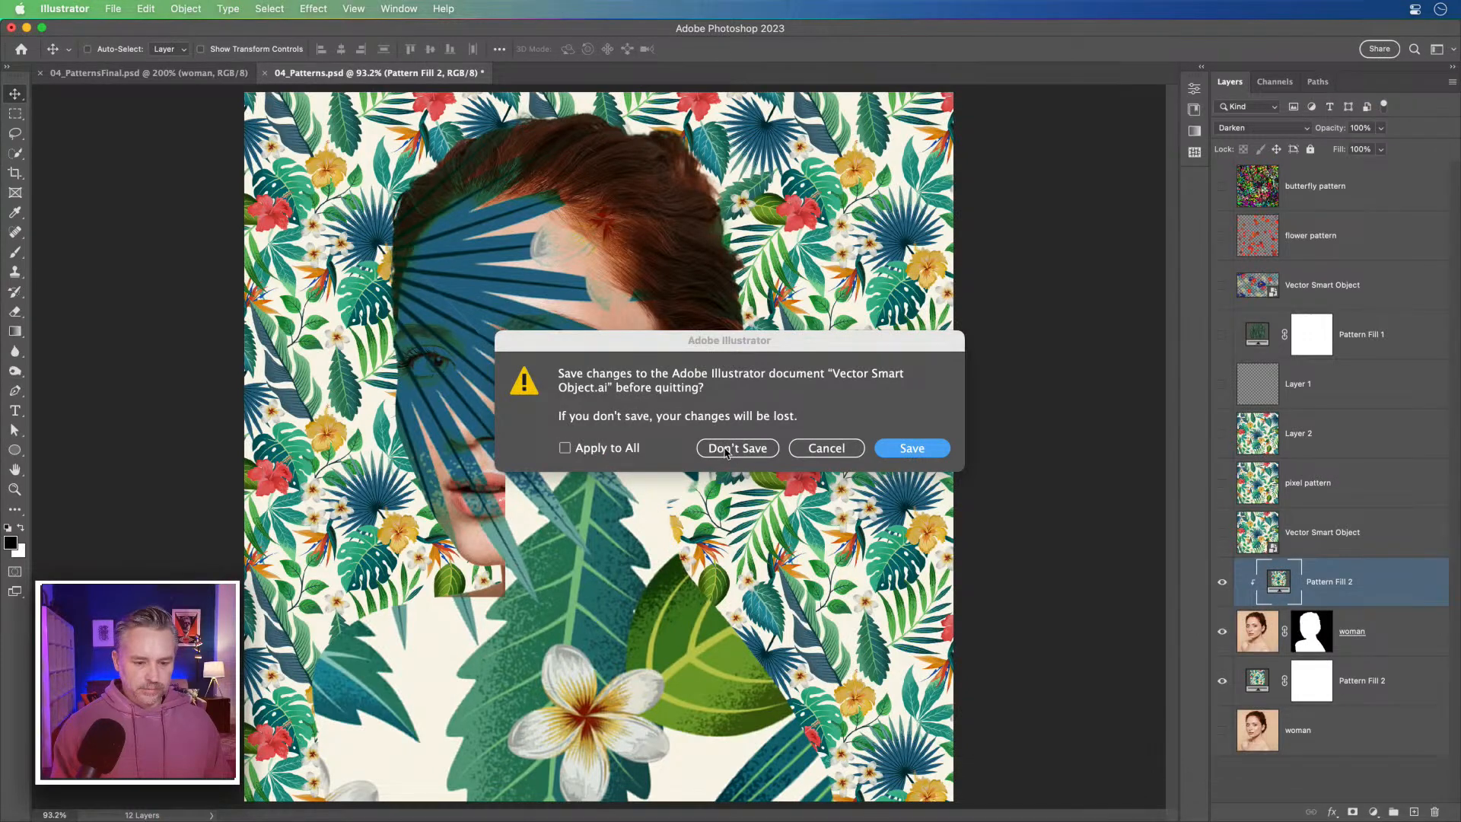
{"action": "left_click", "coordinate": [724, 448]}
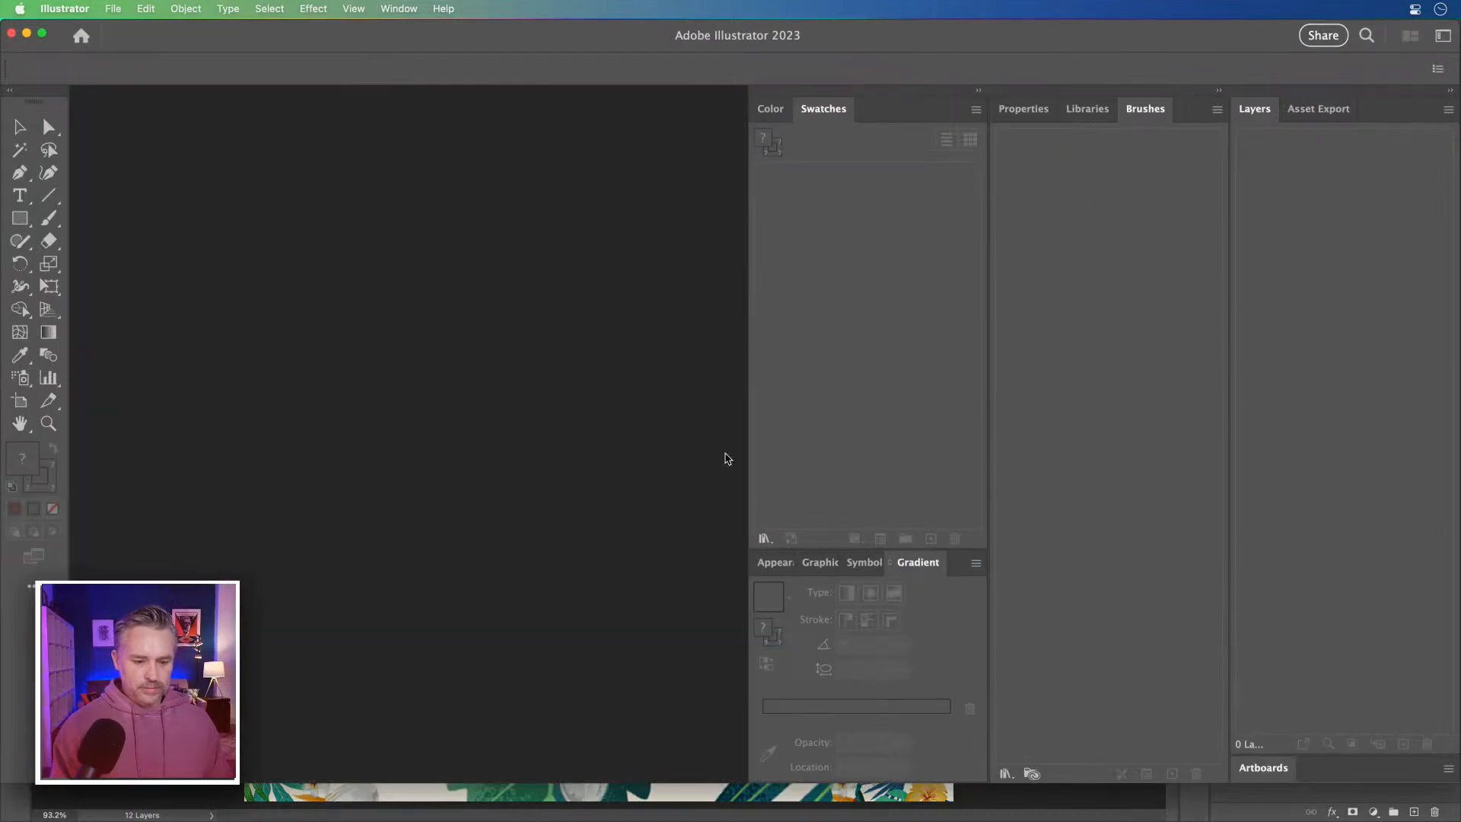
{"action": "left_click", "coordinate": [989, 795]}
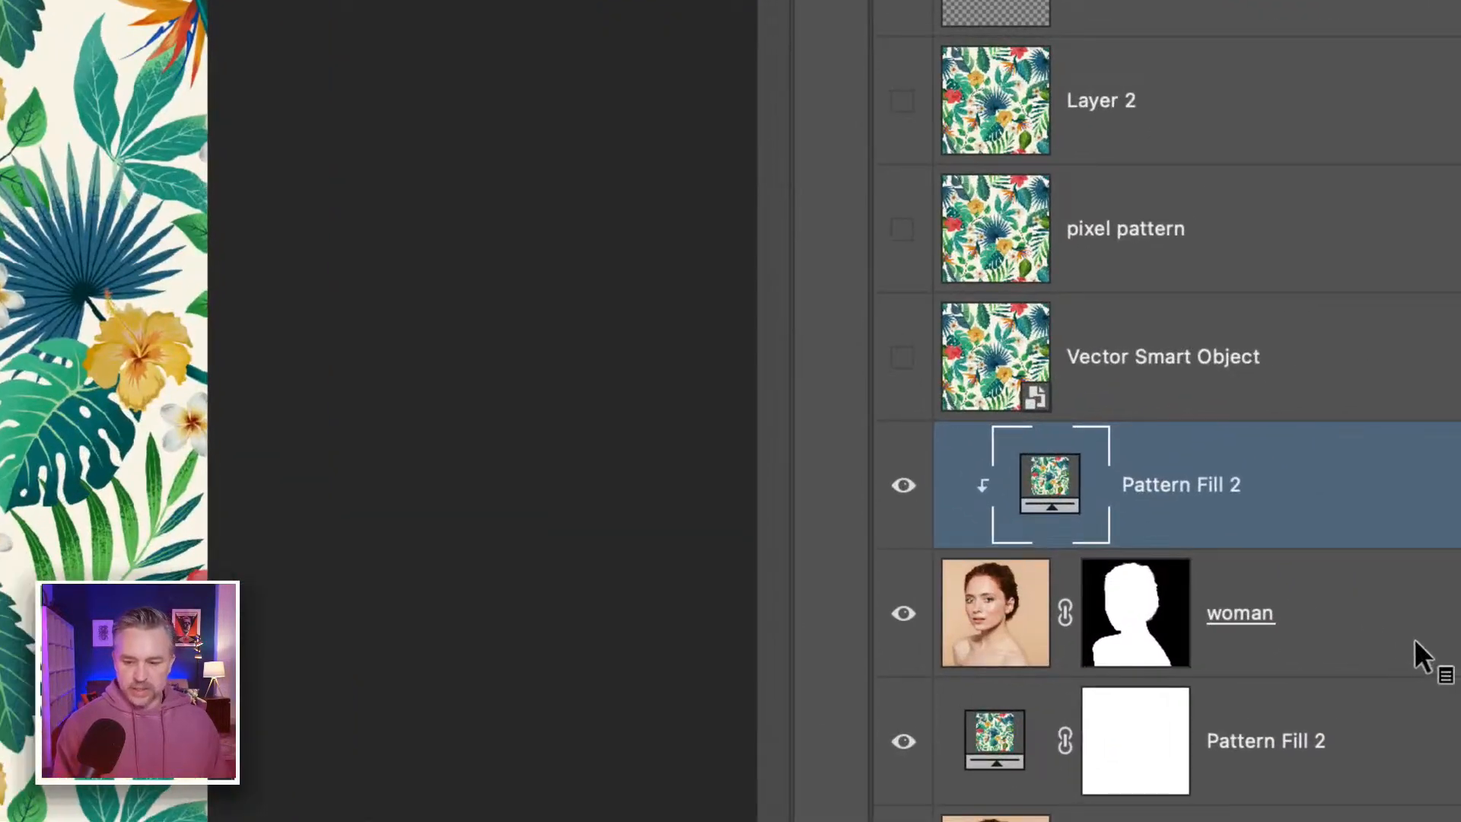
Release the upper pattern fill's clipping mask and clip it to the woman layer again.
{"action": "left_click_drag", "start_coordinate": [1291, 532], "coordinate": [1284, 528]}
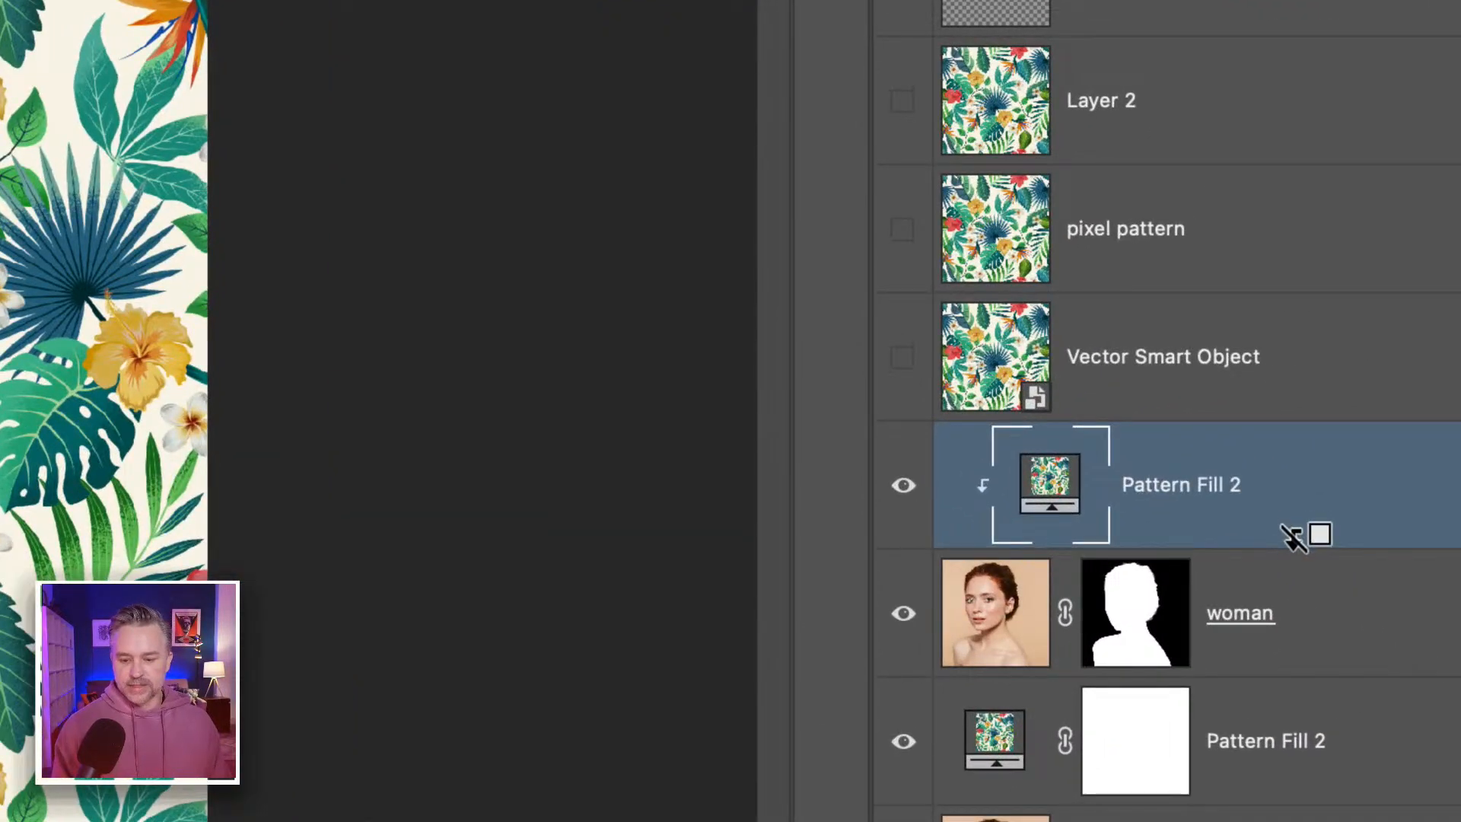
{"action": "left_click", "coordinate": [1291, 537], "text": "alt"}
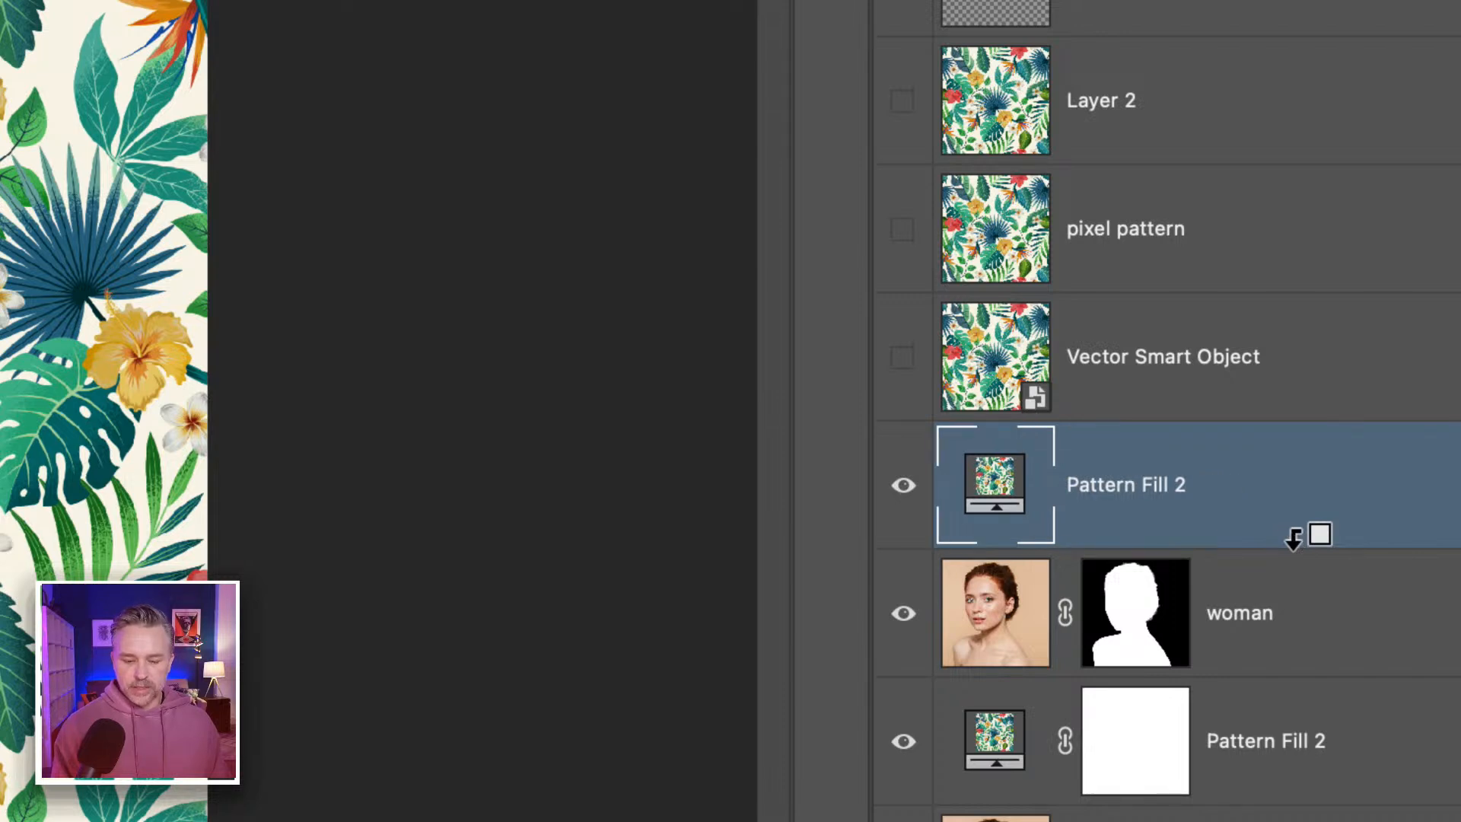
{"action": "left_click", "coordinate": [1286, 537], "text": "alt"}
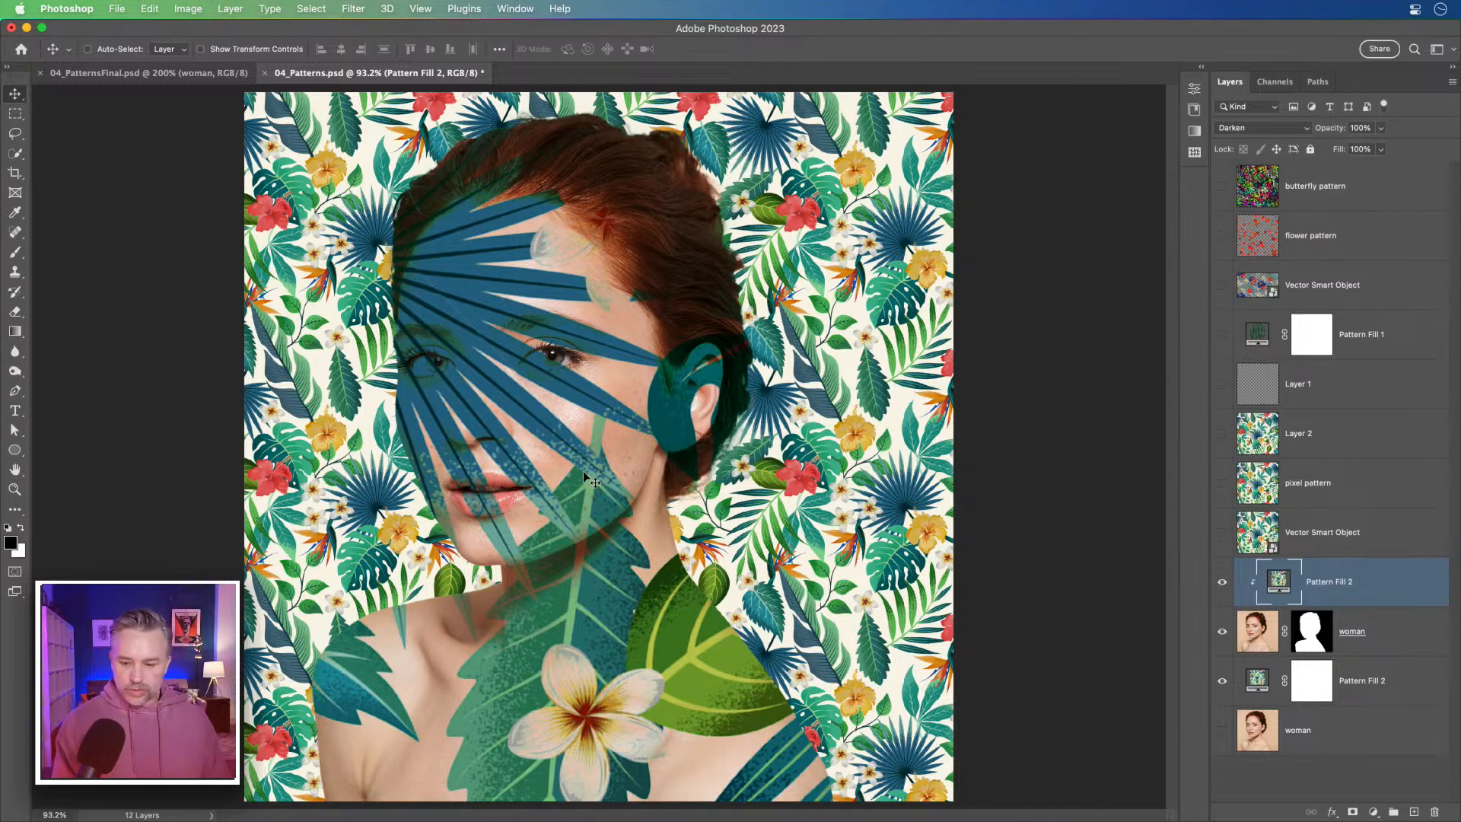
Scale the clipped pattern fill over the woman to 250% and rotate it to an angle of -130.47°.
{"action": "double_click", "coordinate": [1268, 583]}
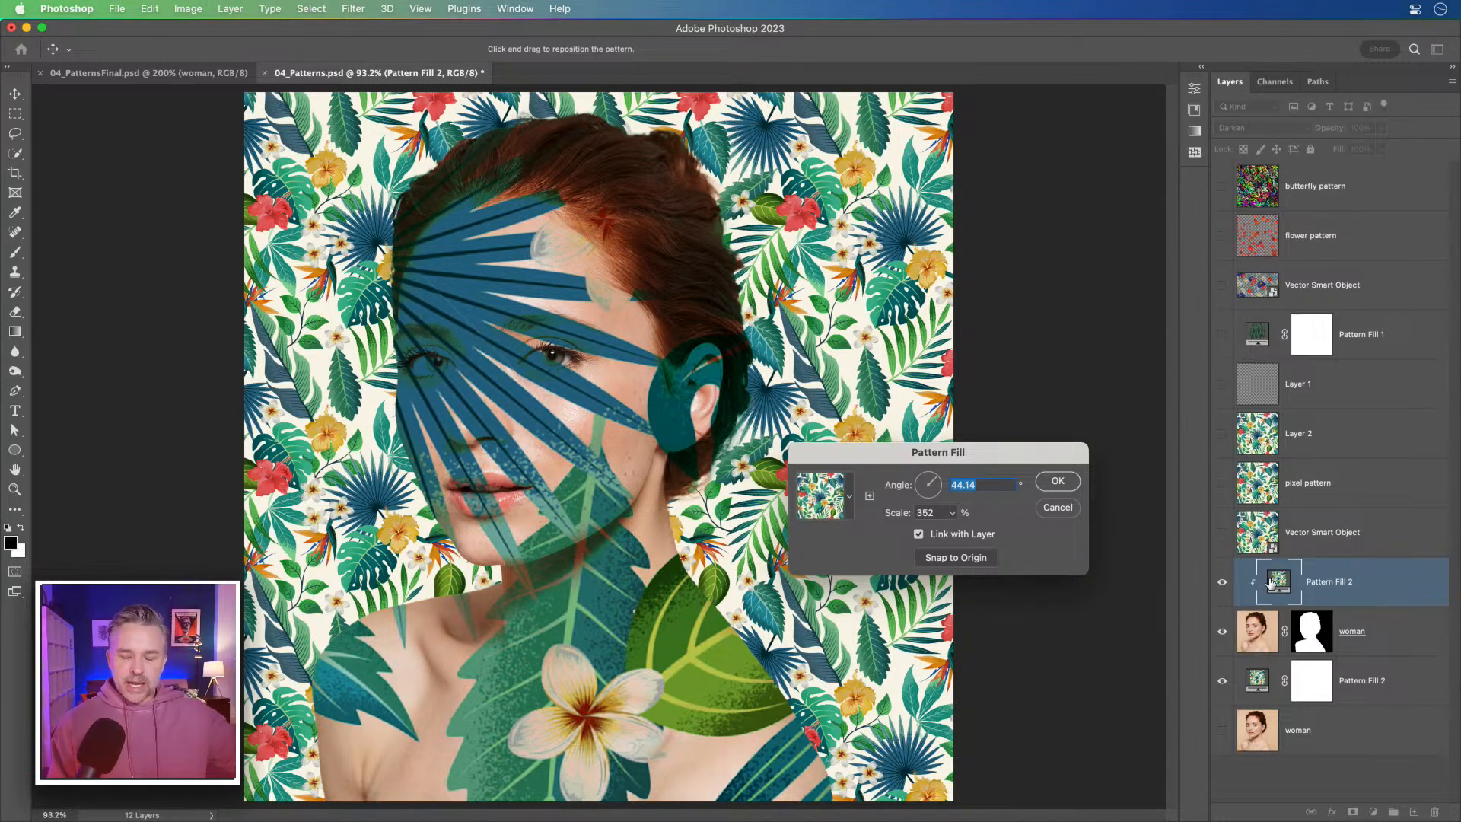
{"action": "left_click", "coordinate": [935, 512]}
{"action": "left_click_drag", "start_coordinate": [935, 512], "coordinate": [877, 509]}
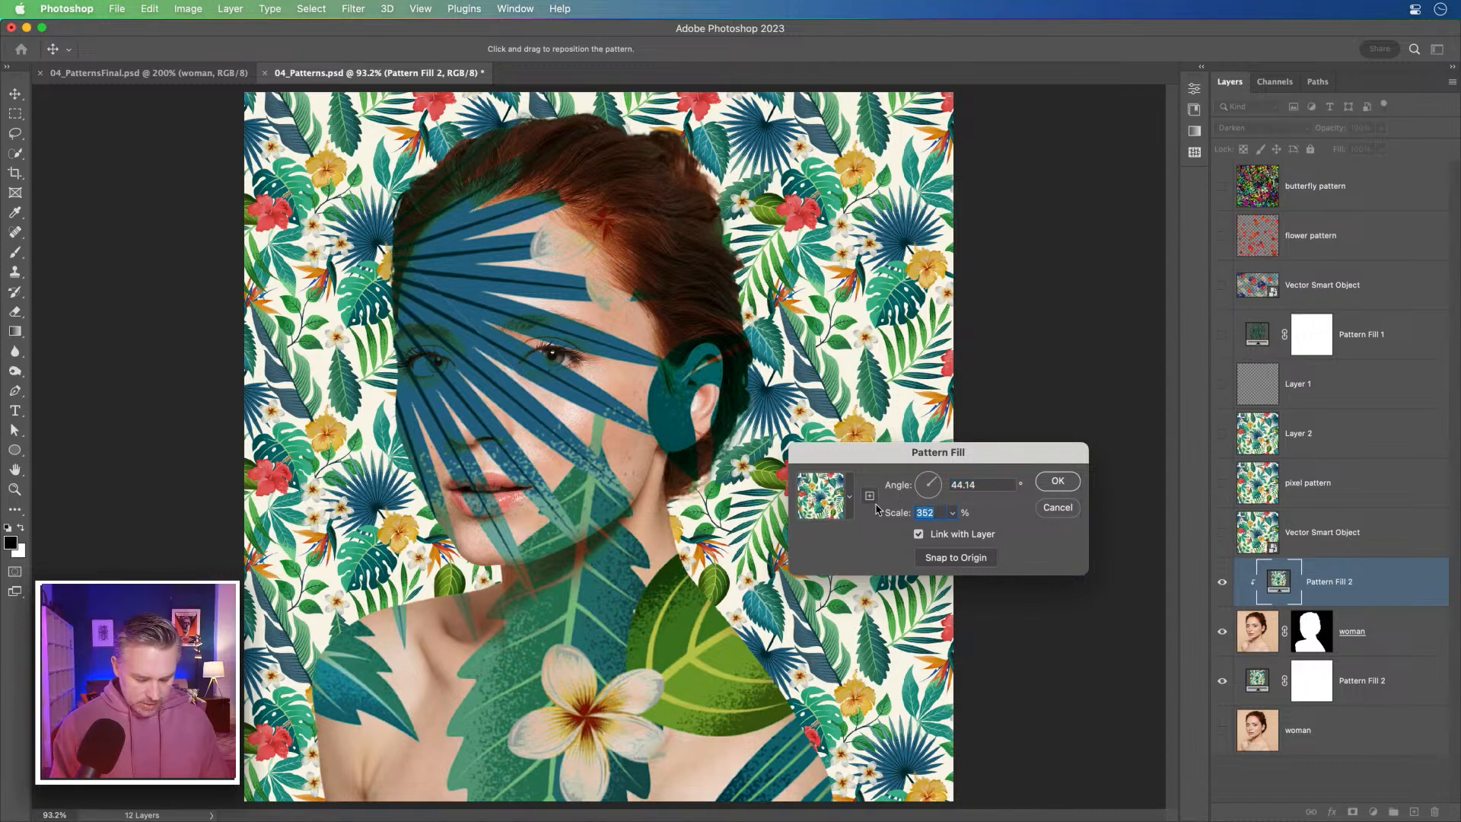
{"action": "type", "text": "250"}
{"action": "key", "text": "Tab"}
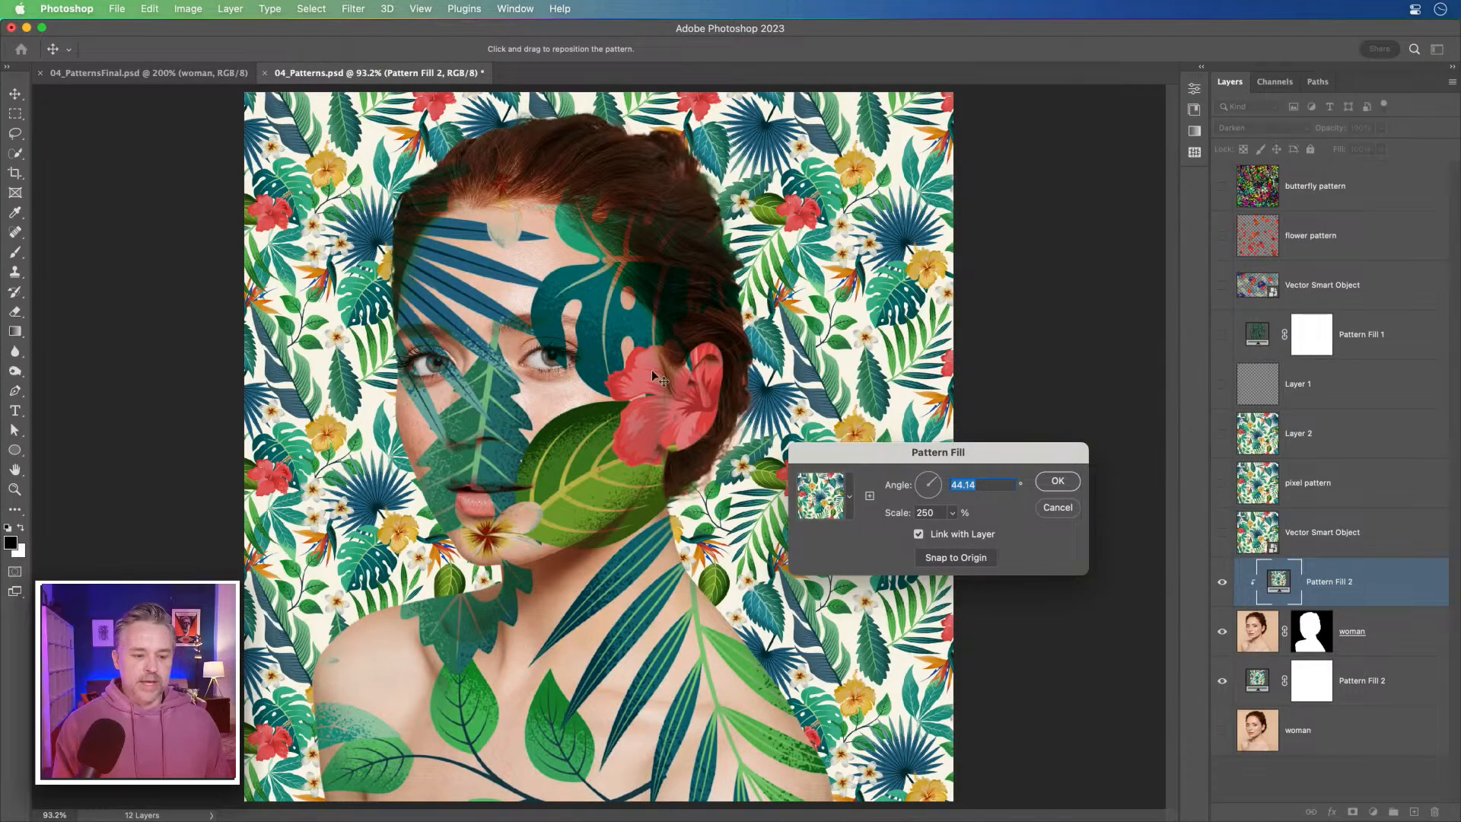
{"action": "left_click", "coordinate": [927, 479]}
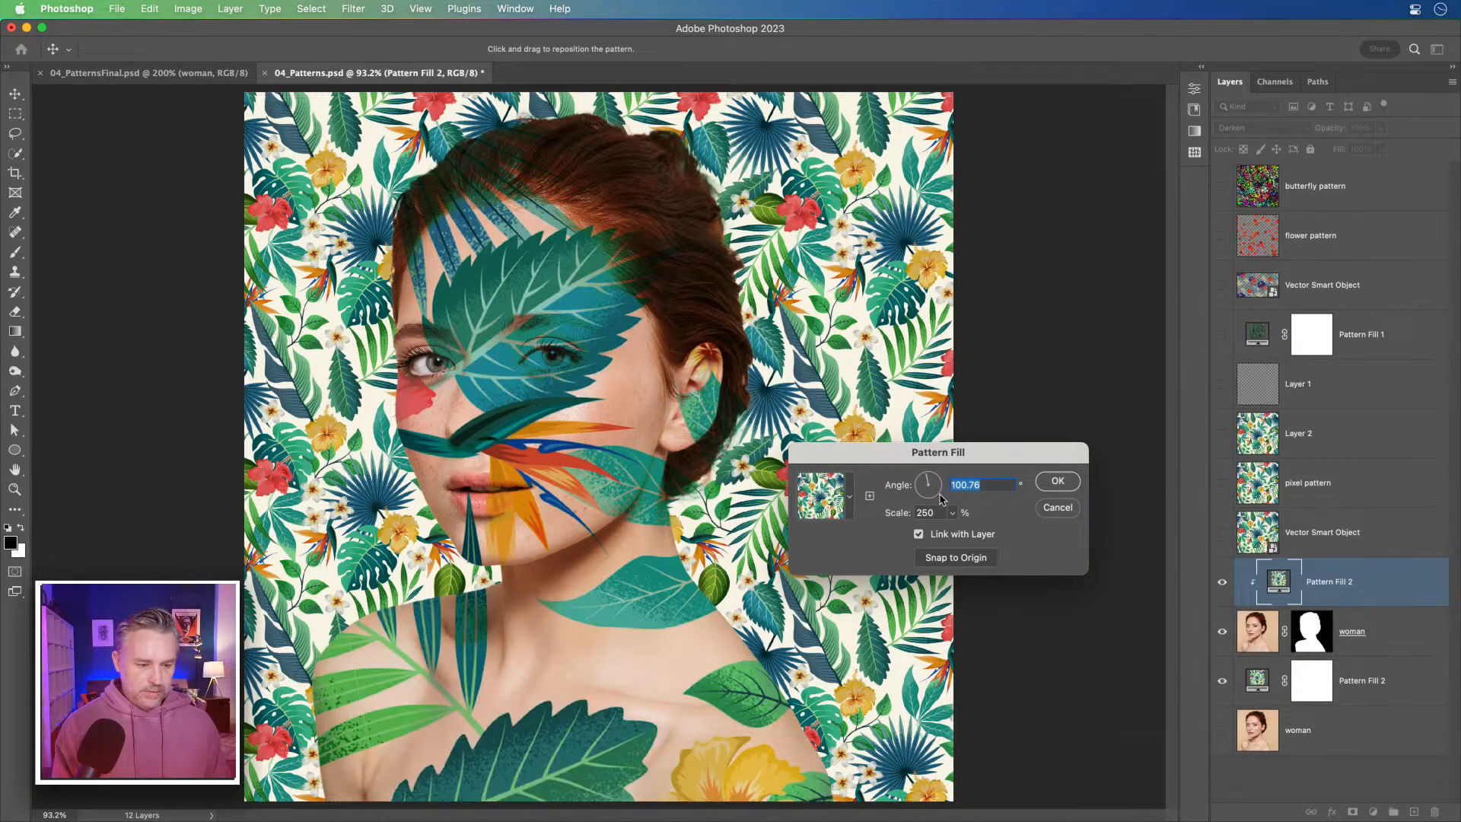
{"action": "left_click", "coordinate": [941, 496]}
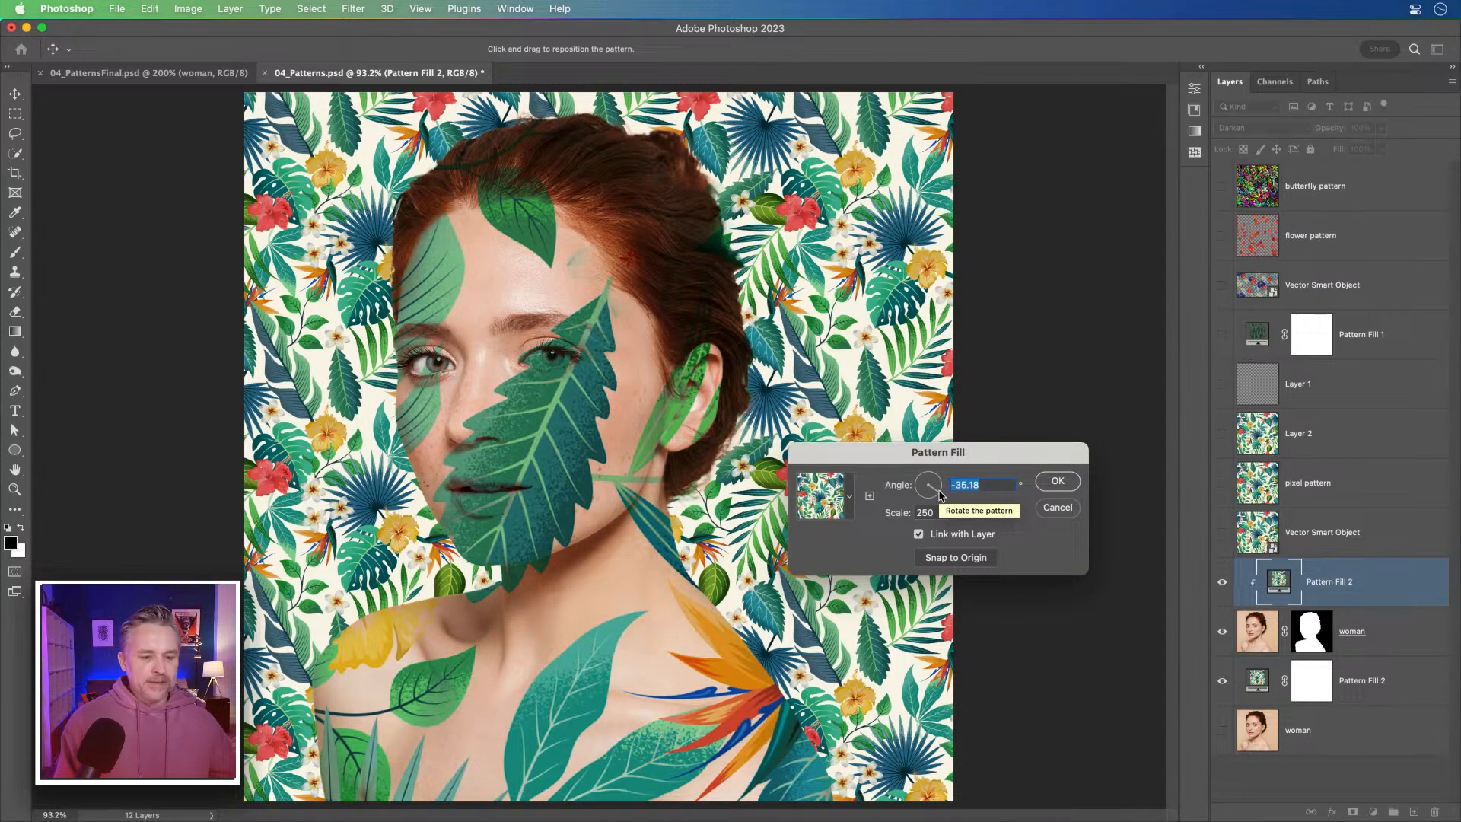
{"action": "left_click_drag", "start_coordinate": [917, 502], "coordinate": [921, 498]}
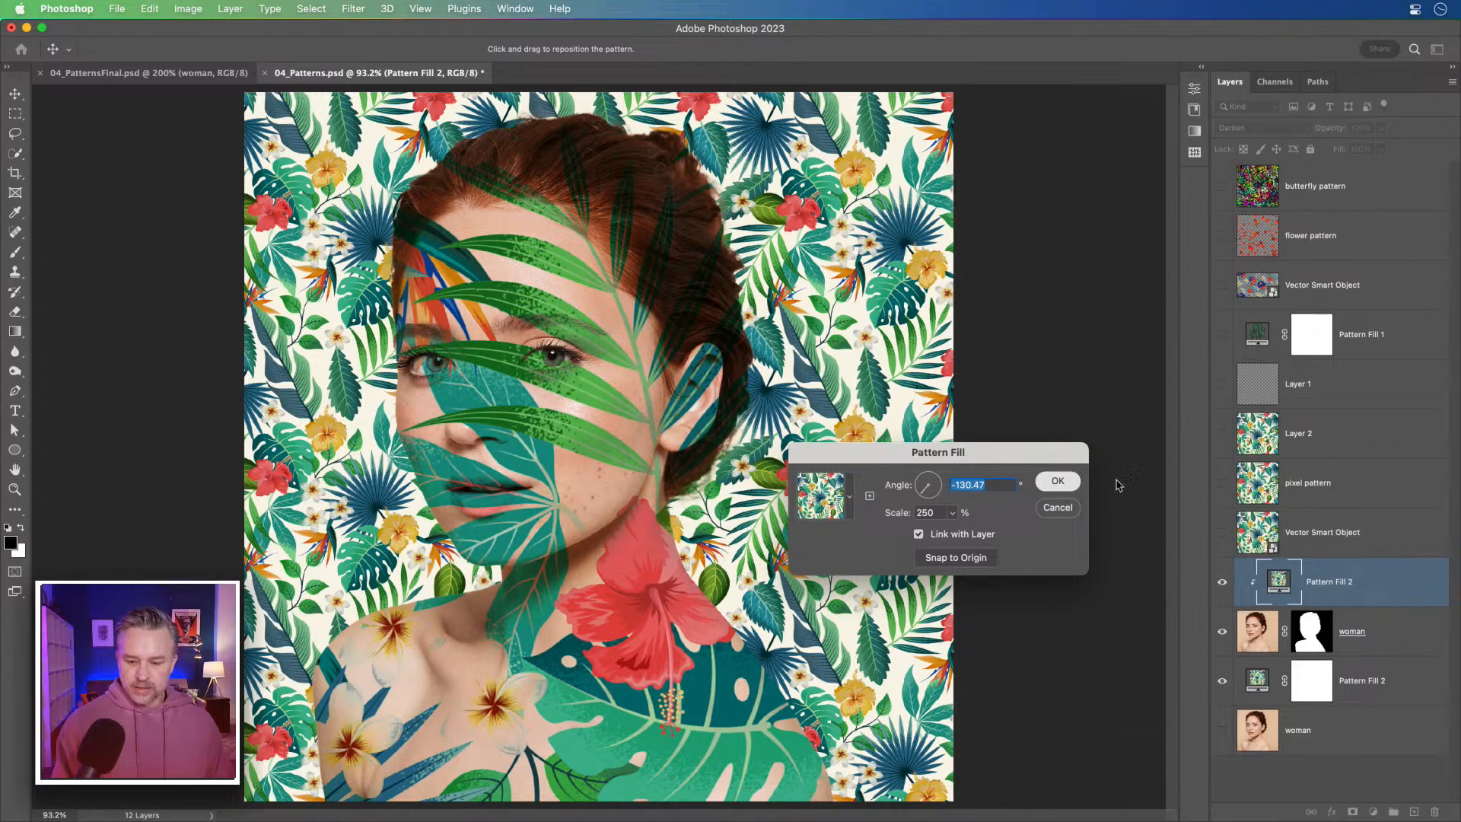
{"action": "left_click", "coordinate": [1057, 481]}
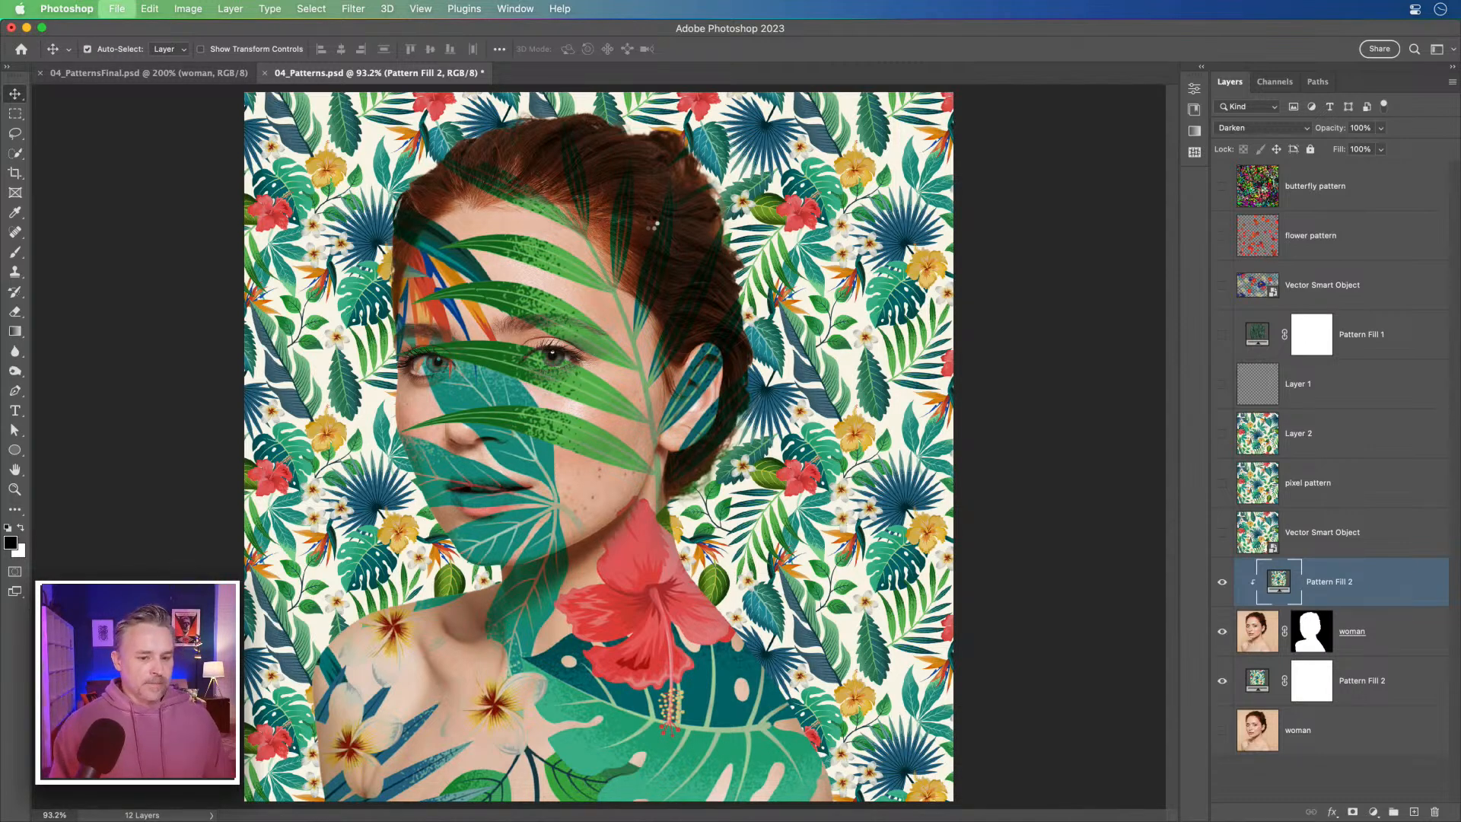
Save the 04_Patterns.psd document and try to save a copy of it.
{"action": "key", "text": "super+s"}
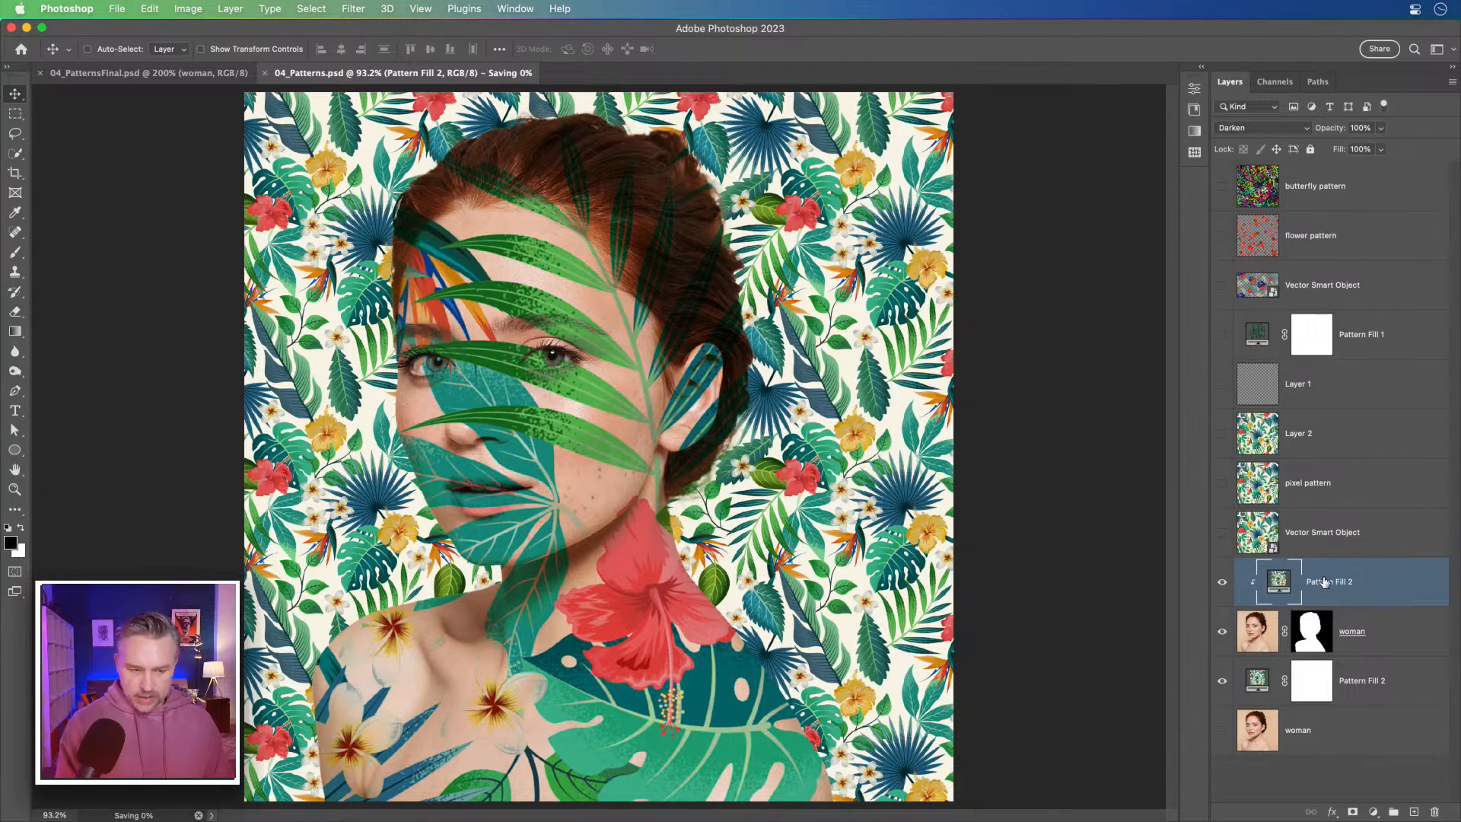
{"action": "left_click", "coordinate": [115, 9]}
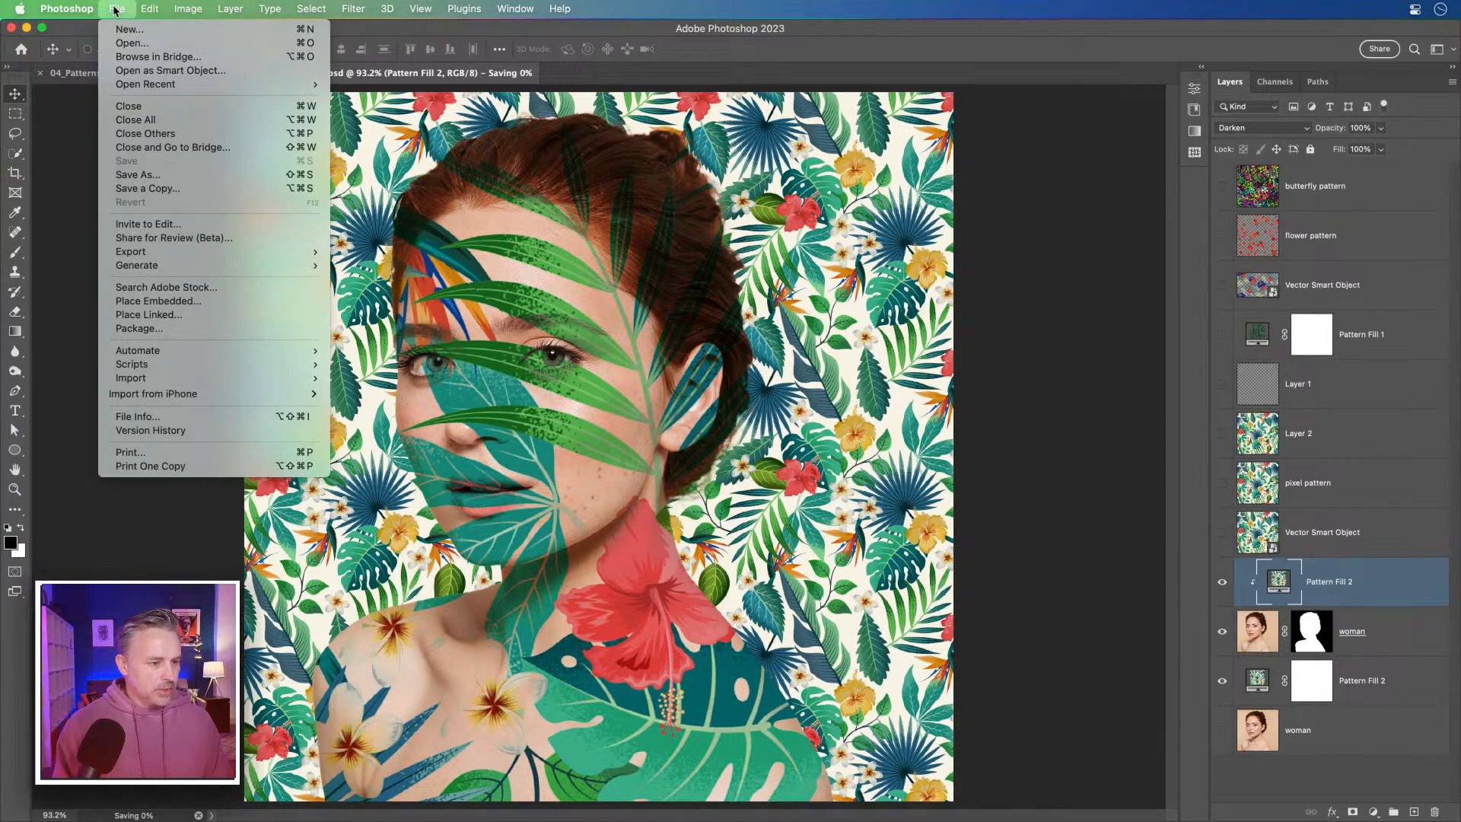
{"action": "left_click", "coordinate": [153, 190]}
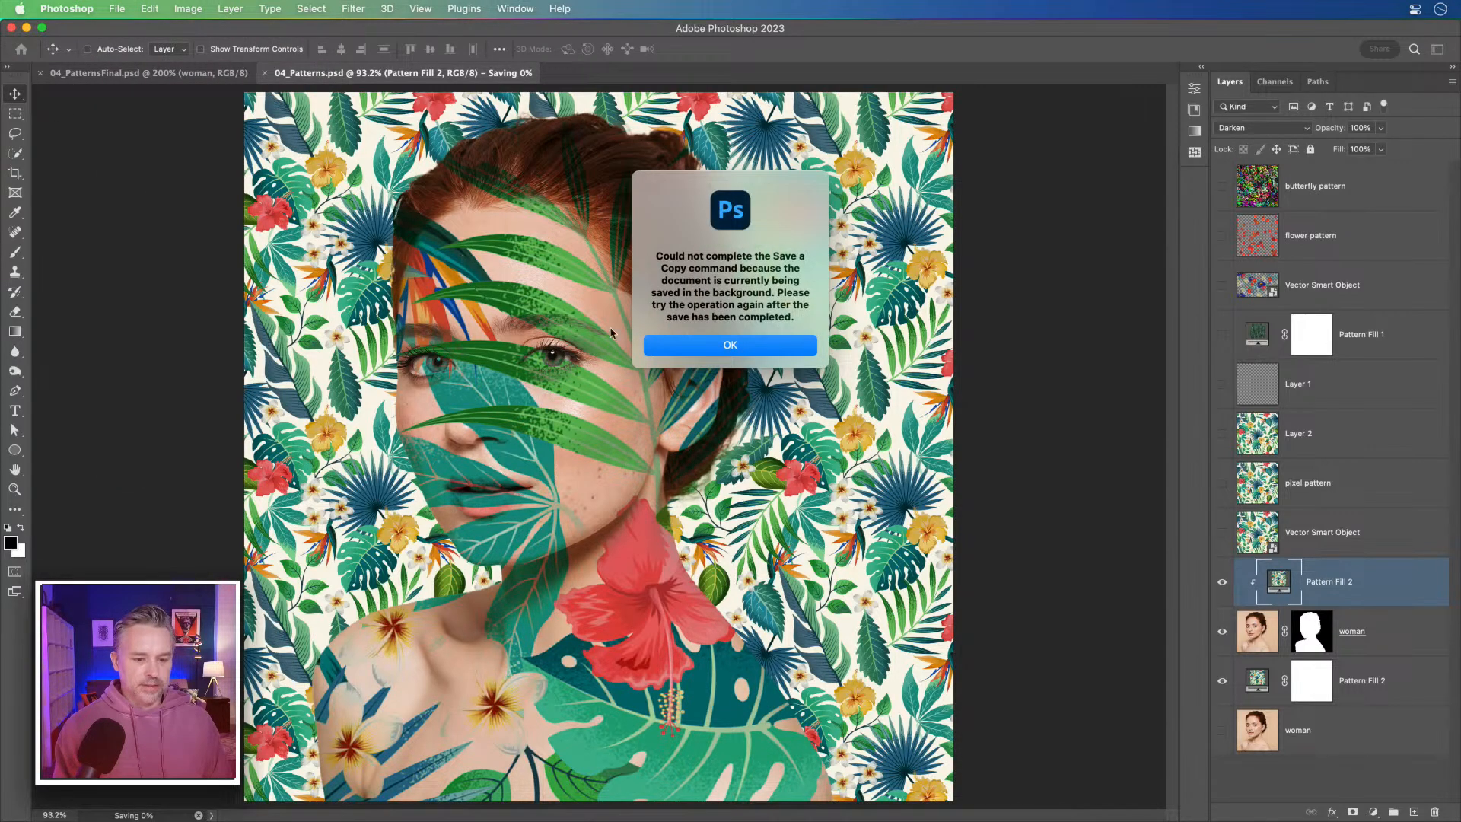
{"action": "left_click", "coordinate": [734, 347]}
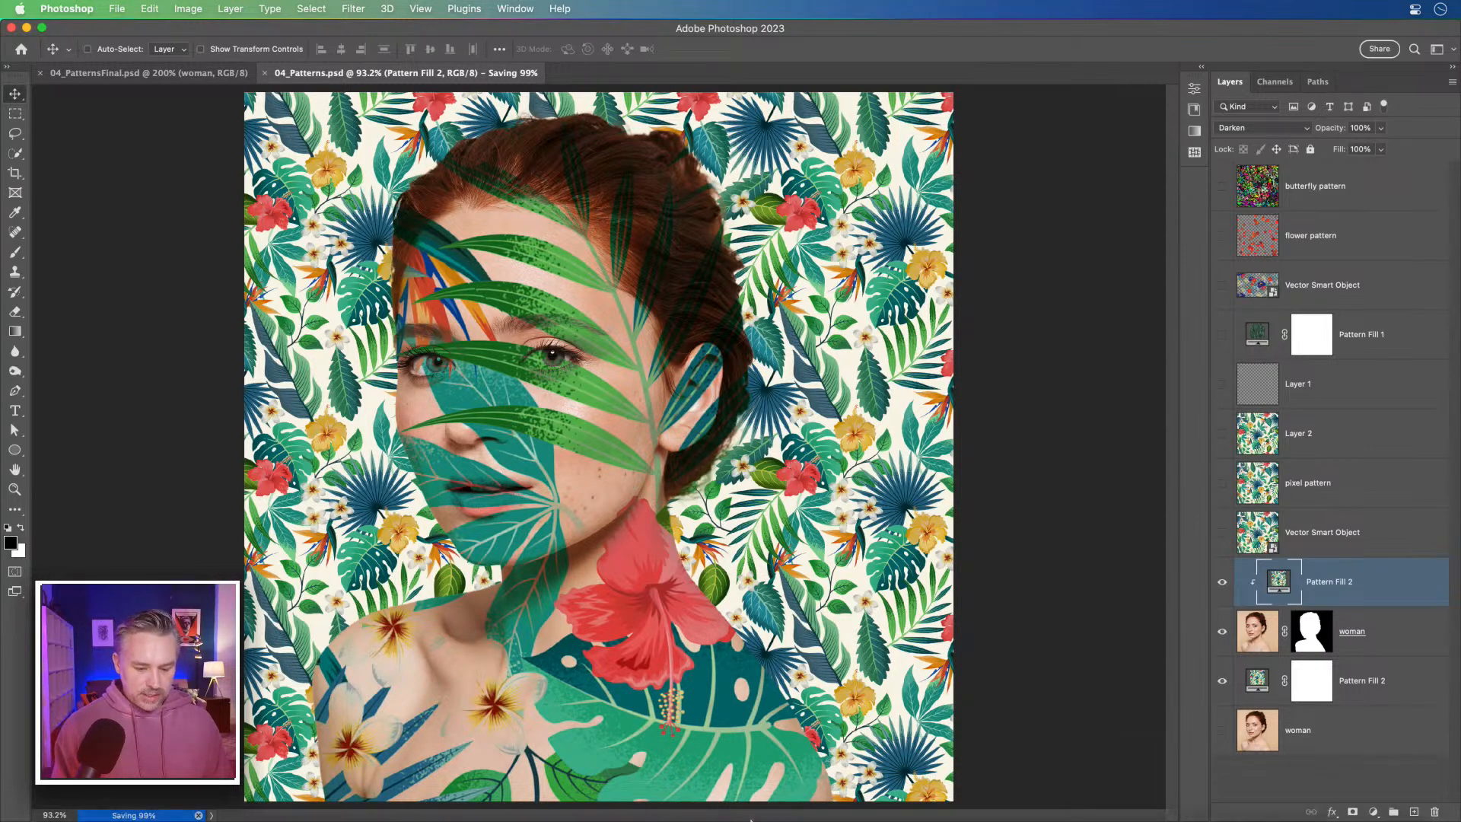
{"action": "mouse_move", "coordinate": [764, 812]}
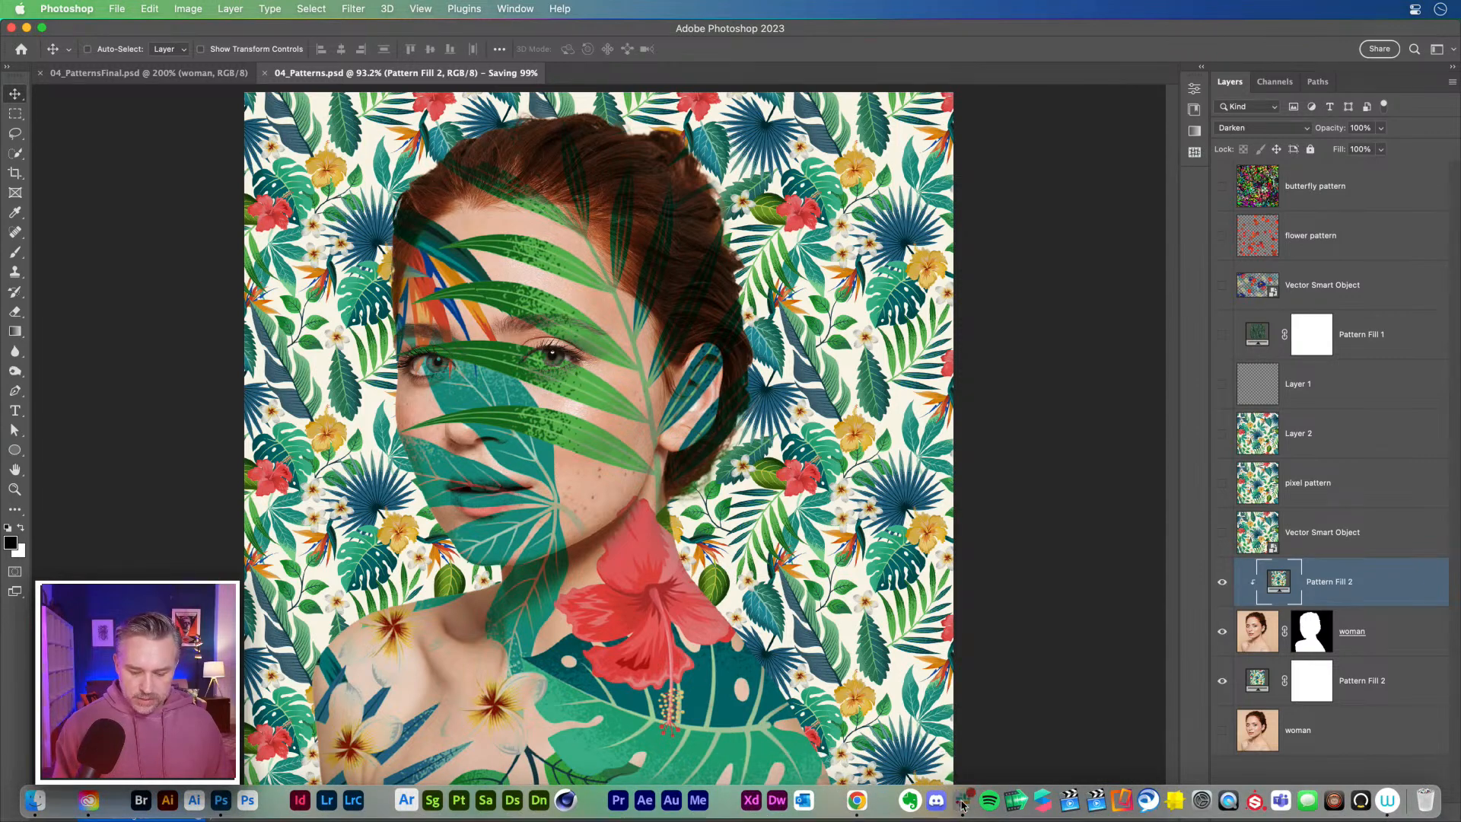
{"action": "right_click", "coordinate": [963, 802]}
{"action": "left_click", "coordinate": [971, 756]}
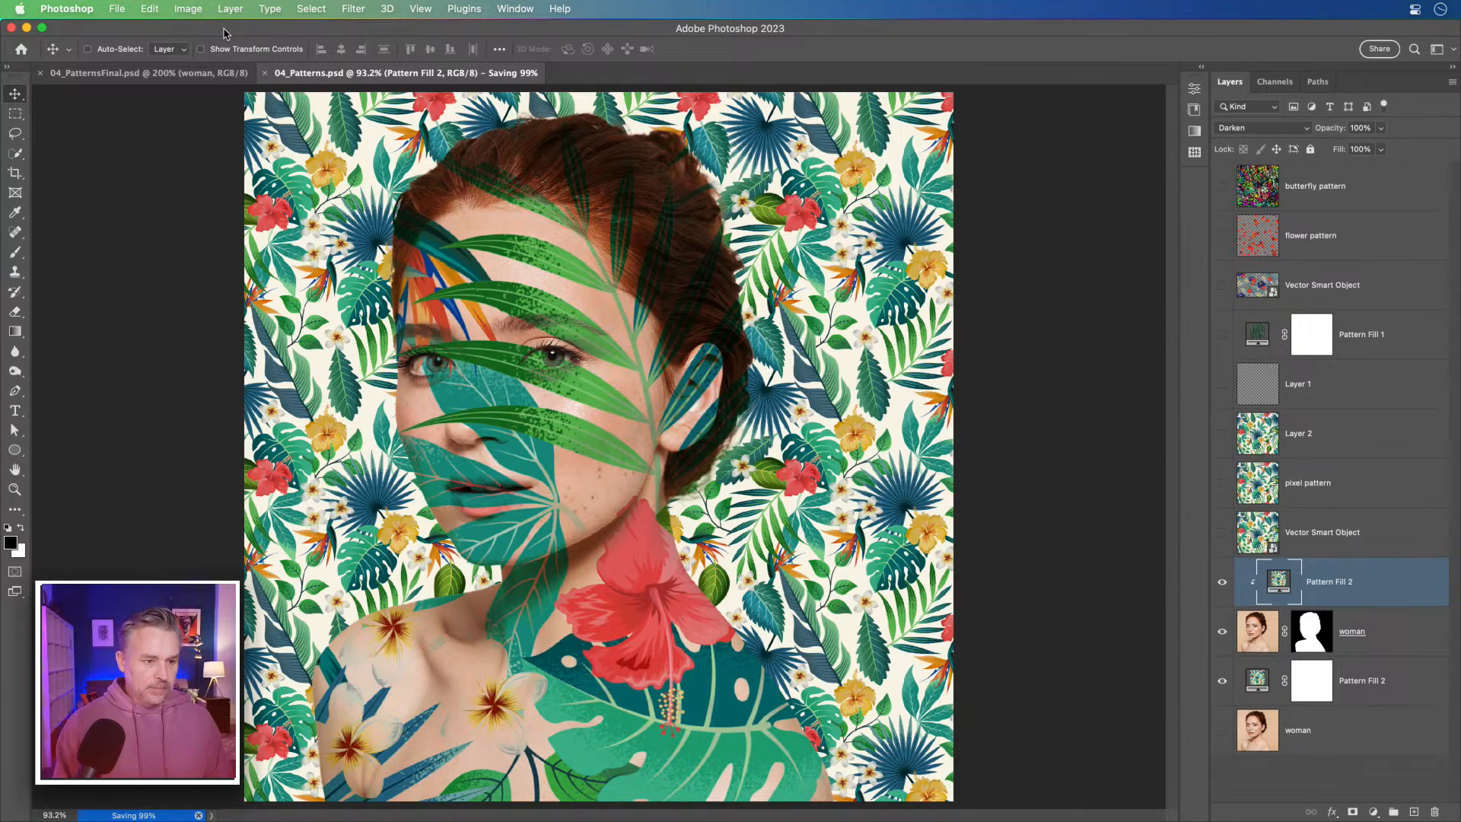
Try again to save a copy of the 04_Patterns.psd composite.
{"action": "left_click", "coordinate": [119, 11]}
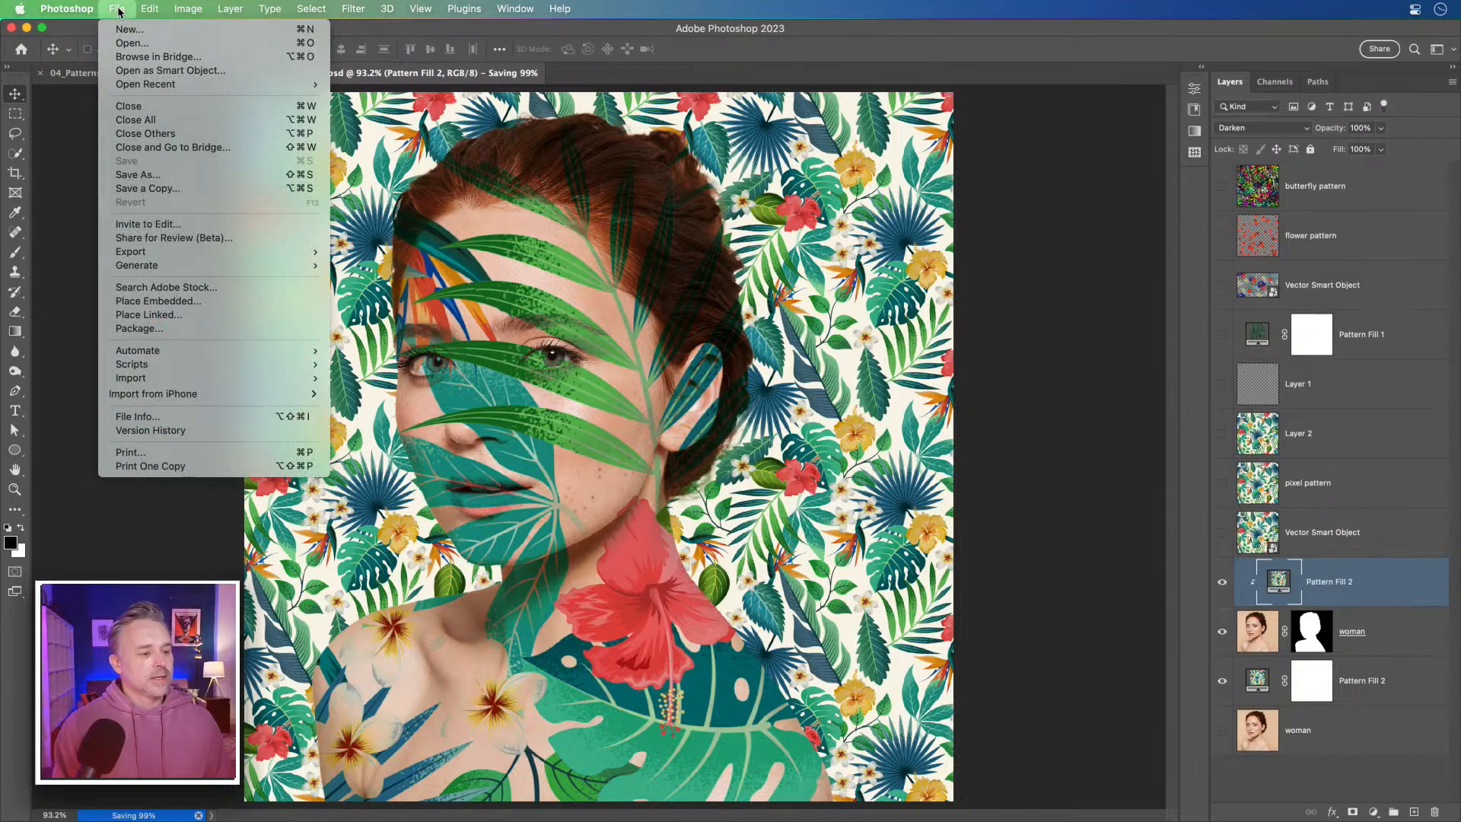
{"action": "left_click", "coordinate": [156, 188]}
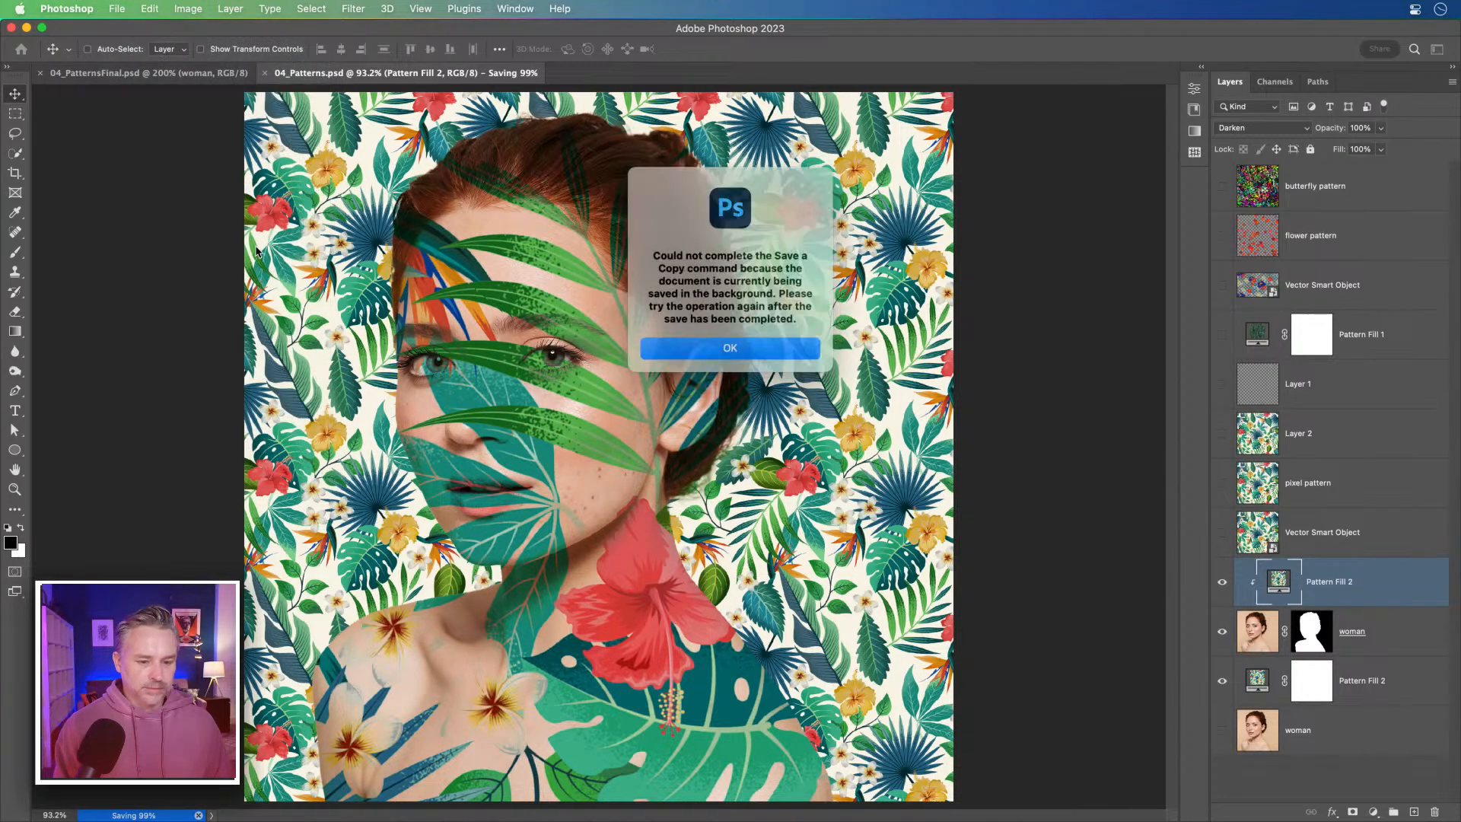
{"action": "key", "text": "Return"}
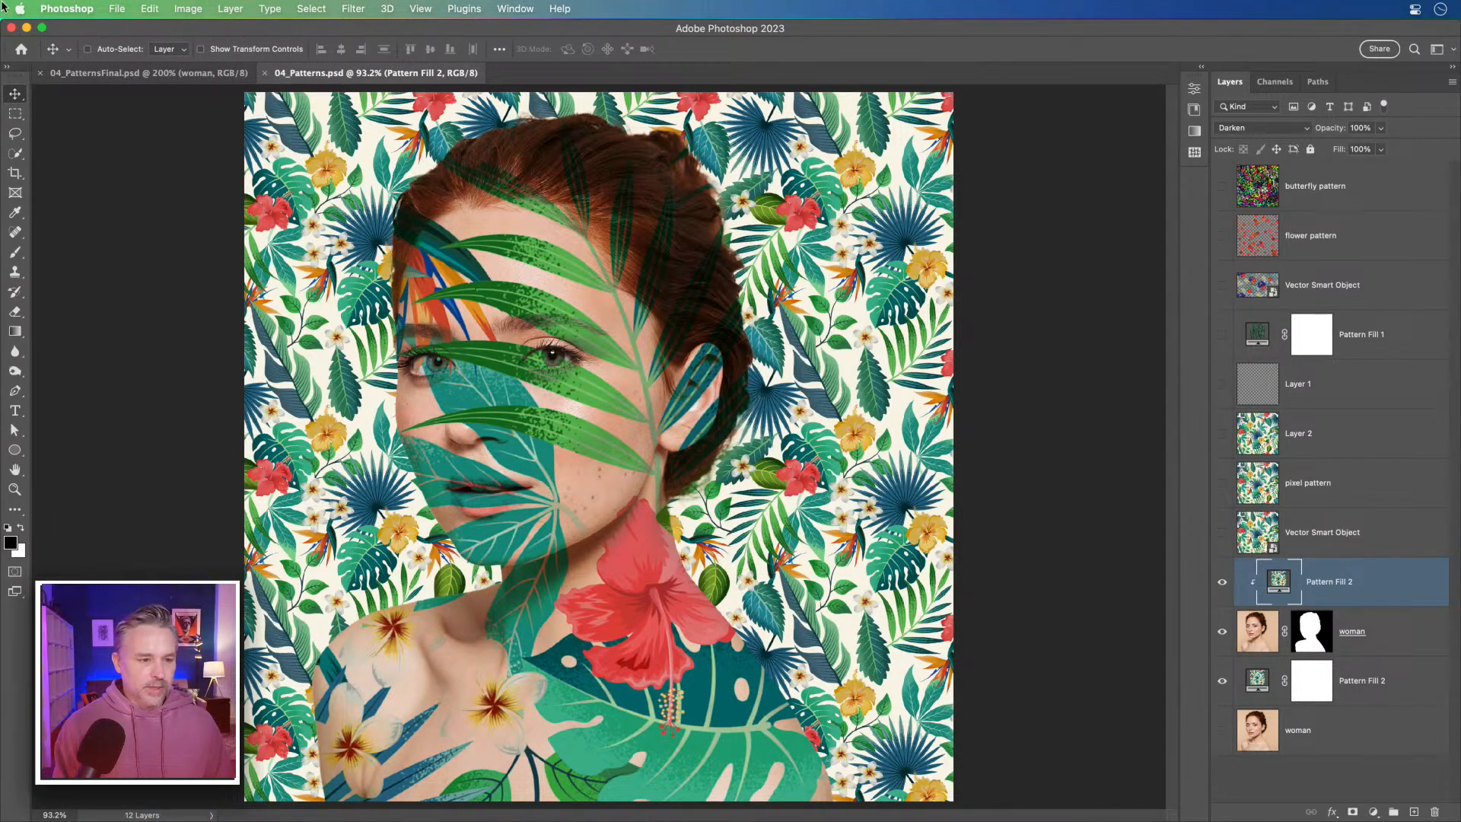
Save a copy of the composite to the Desktop as 04_PatternsDepth.psd in Photoshop format with layers.
{"action": "left_click", "coordinate": [117, 9]}
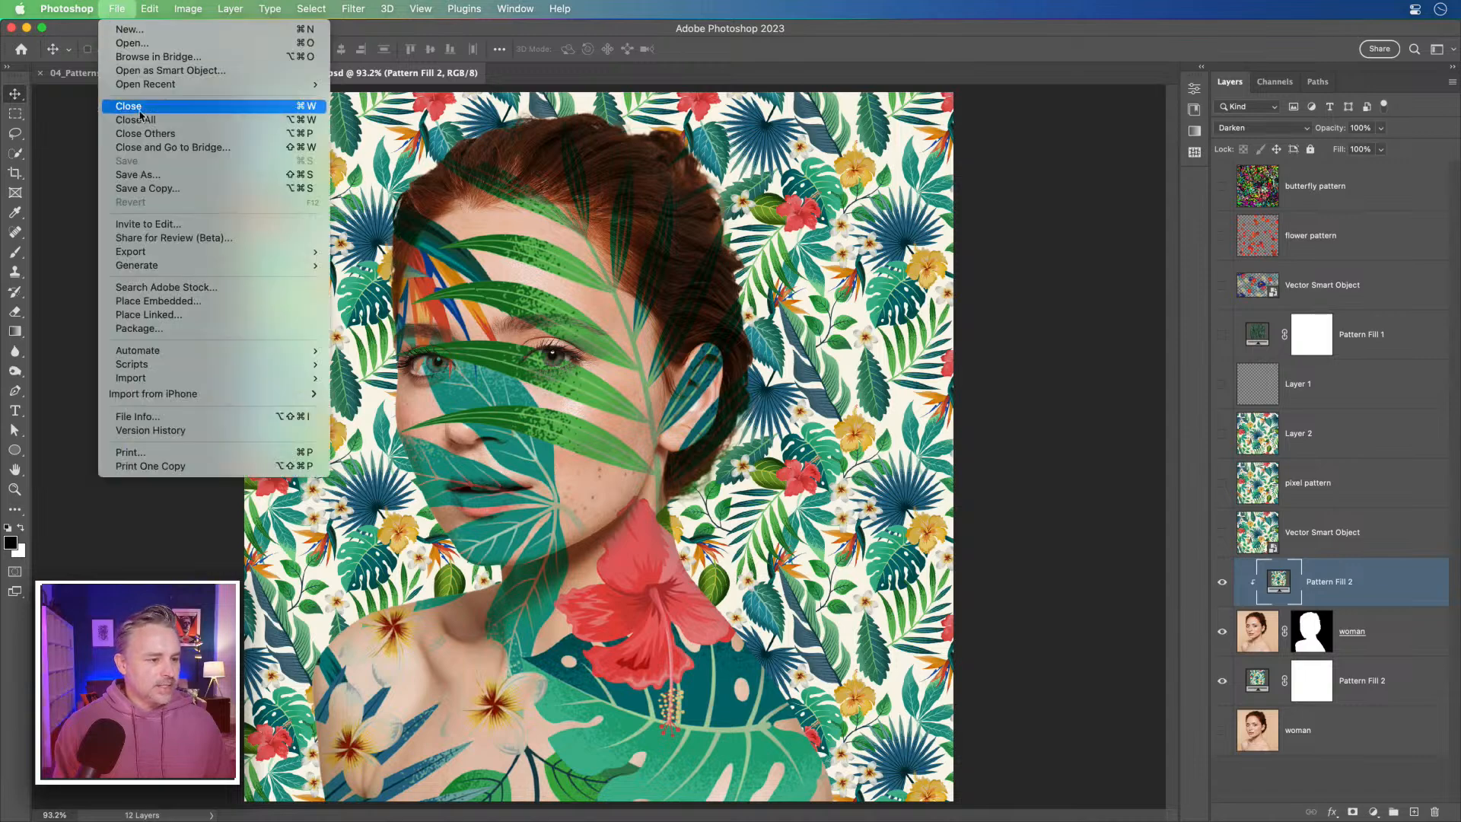
{"action": "left_click", "coordinate": [145, 189]}
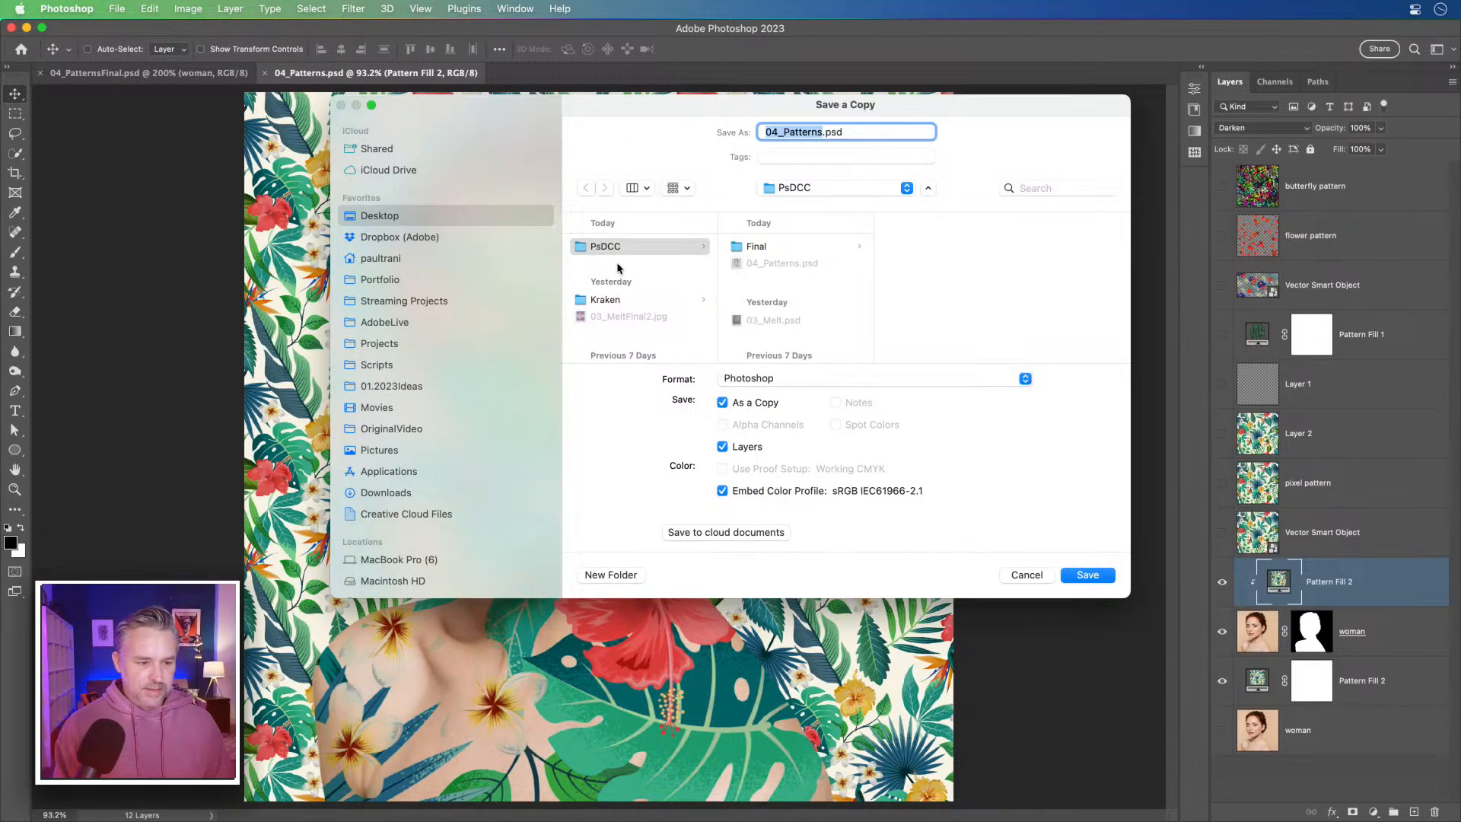
{"action": "left_click", "coordinate": [820, 132]}
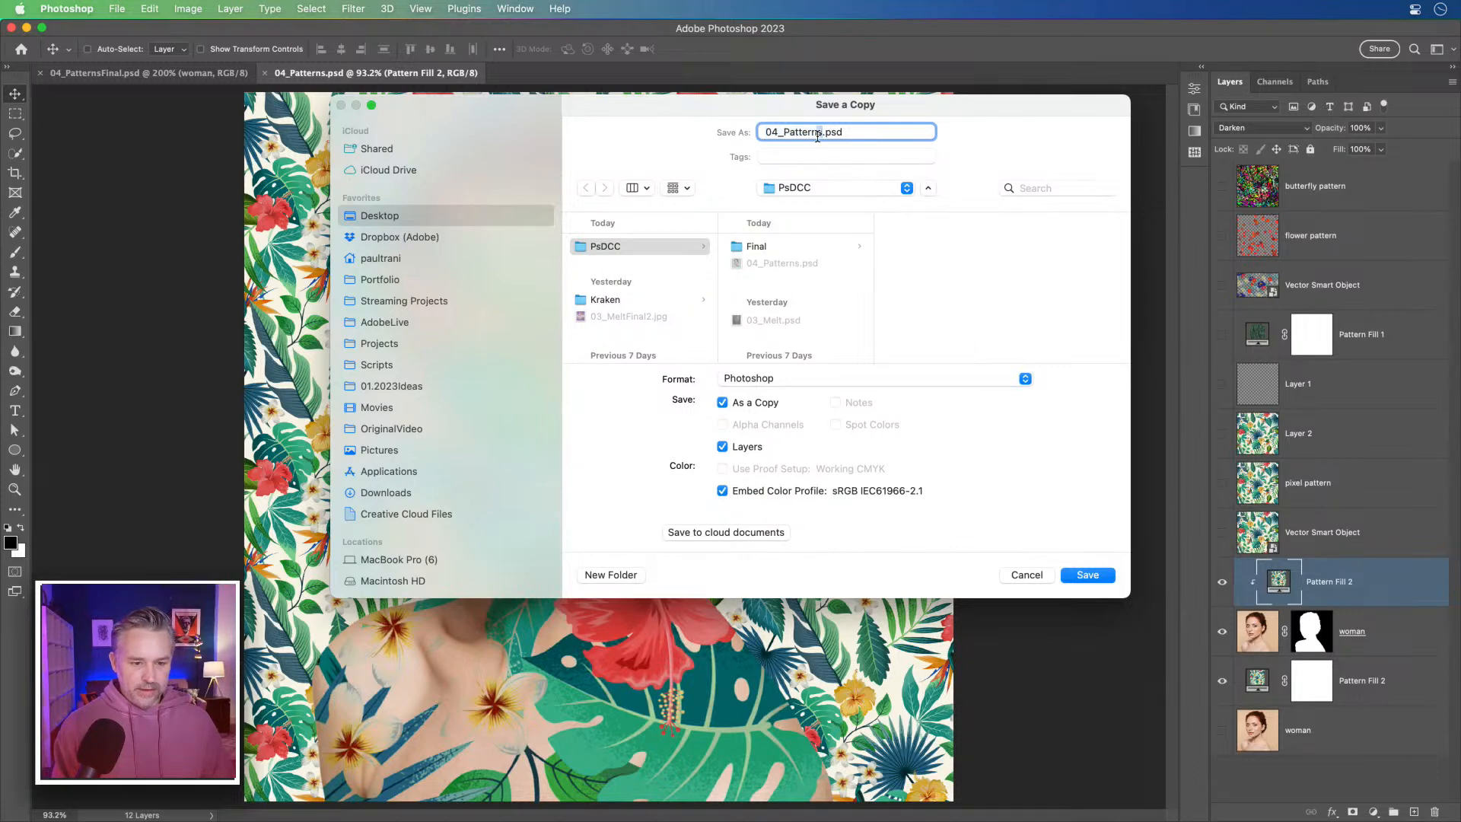
{"action": "type", "text": "Depth"}
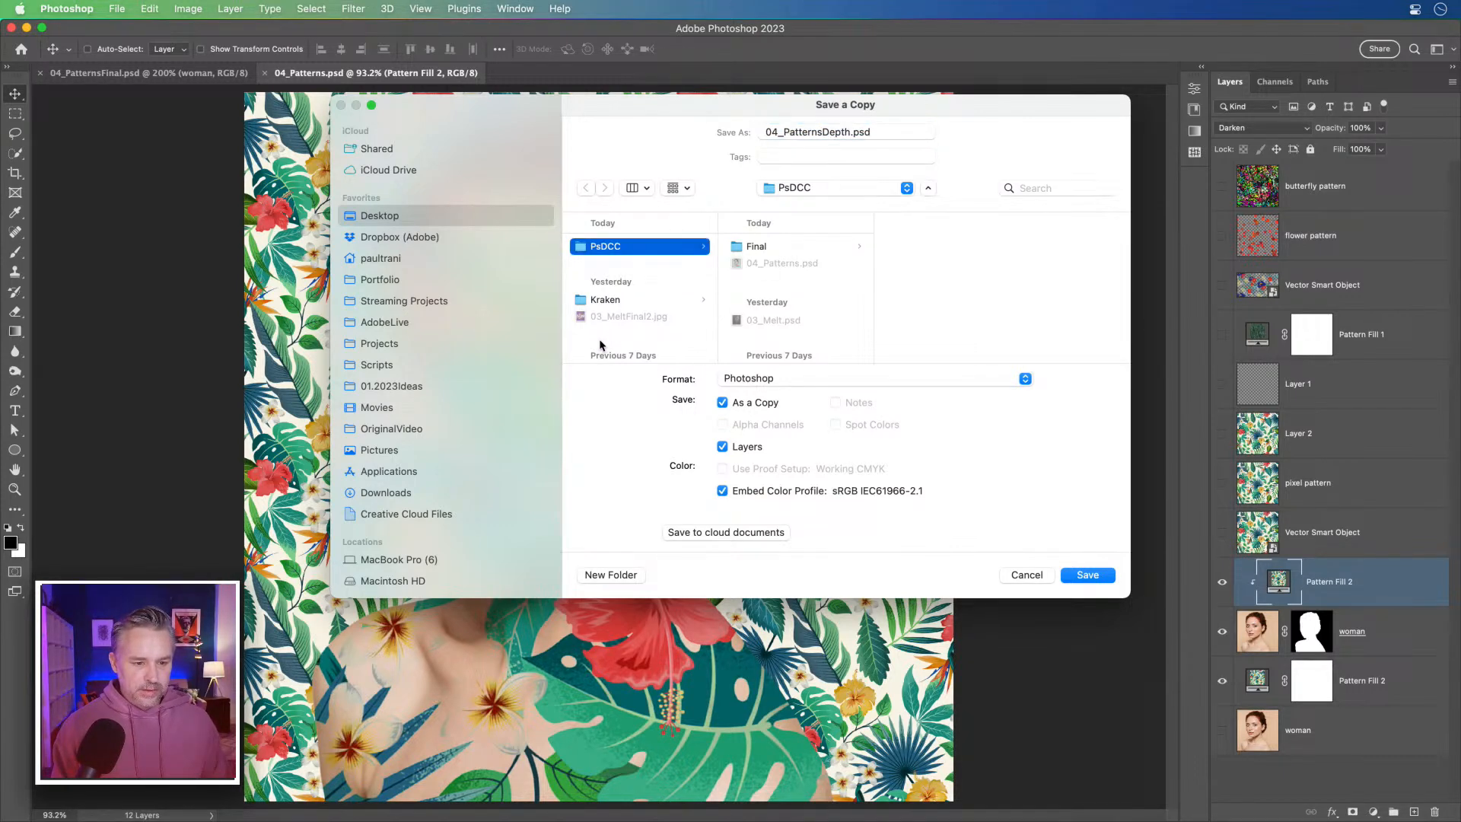
{"action": "left_click", "coordinate": [819, 196]}
{"action": "left_click", "coordinate": [820, 206]}
{"action": "left_click", "coordinate": [1081, 576]}
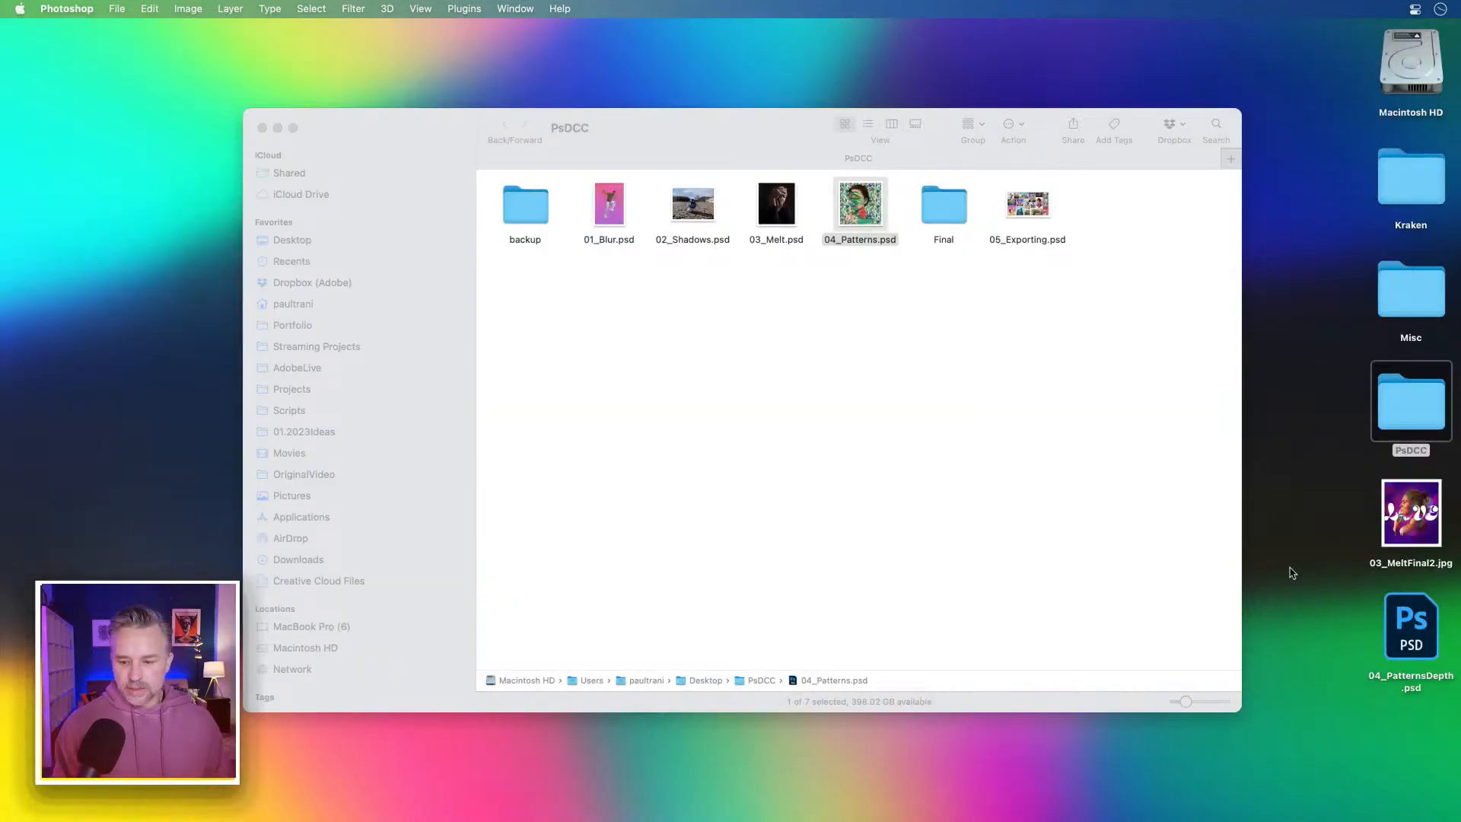
Switch to Finder, close the PsDCC folder window and try to open 04_PatternsDepth.psd from the desktop.
{"action": "left_click", "coordinate": [1337, 570]}
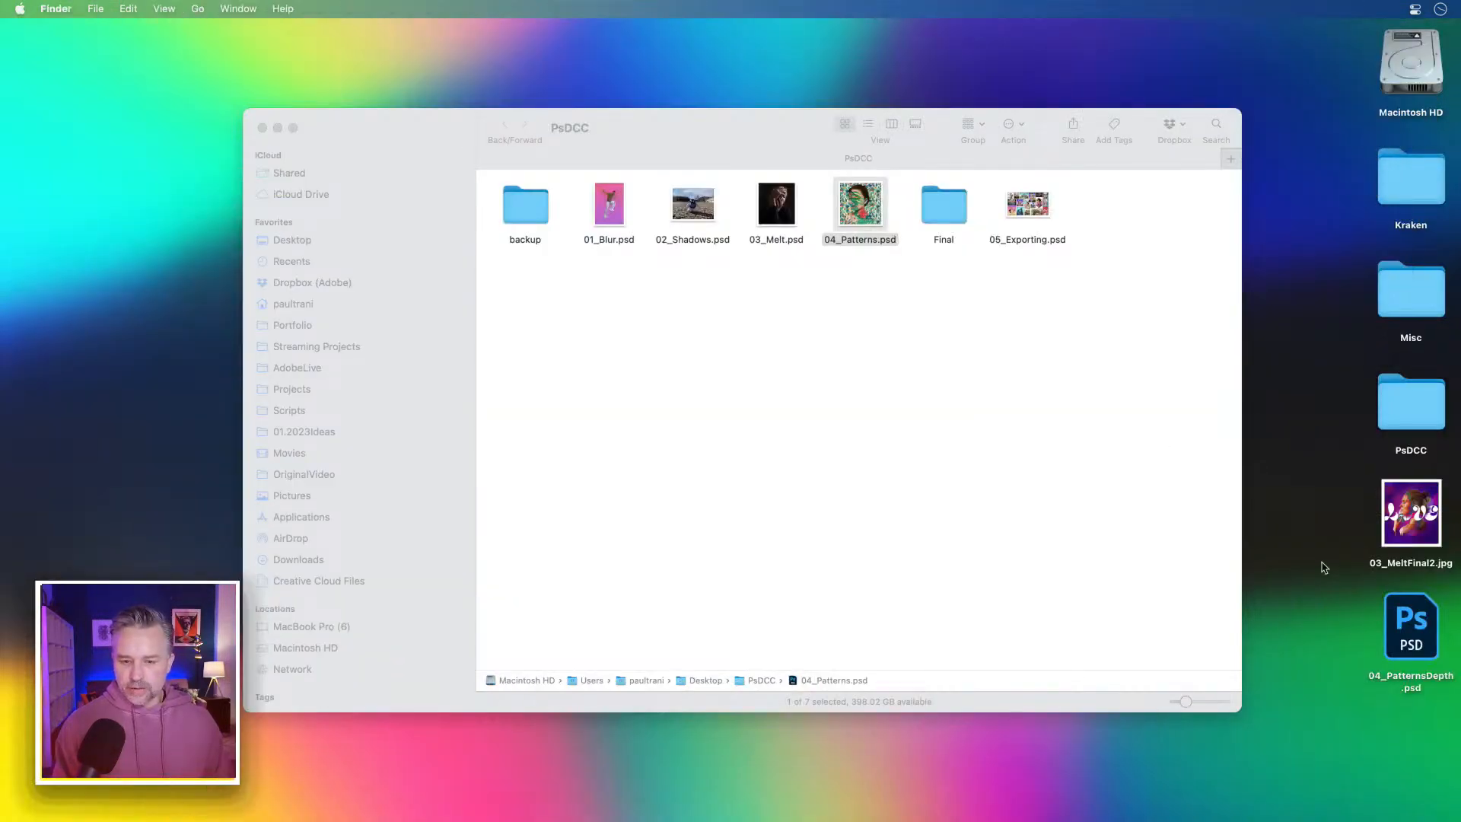
{"action": "left_click", "coordinate": [261, 129]}
{"action": "left_click", "coordinate": [1418, 633]}
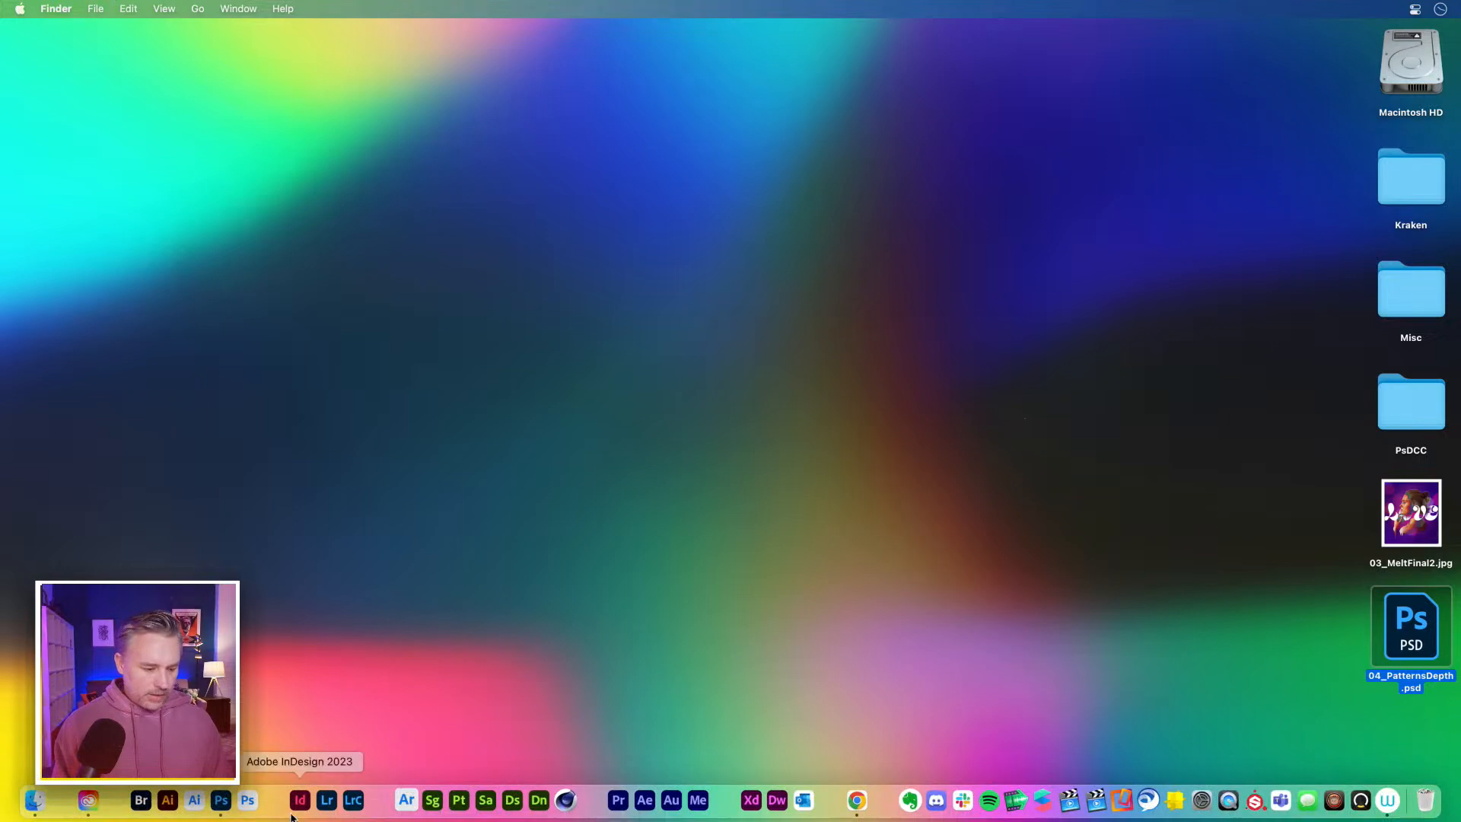
{"action": "double_click", "coordinate": [1403, 609]}
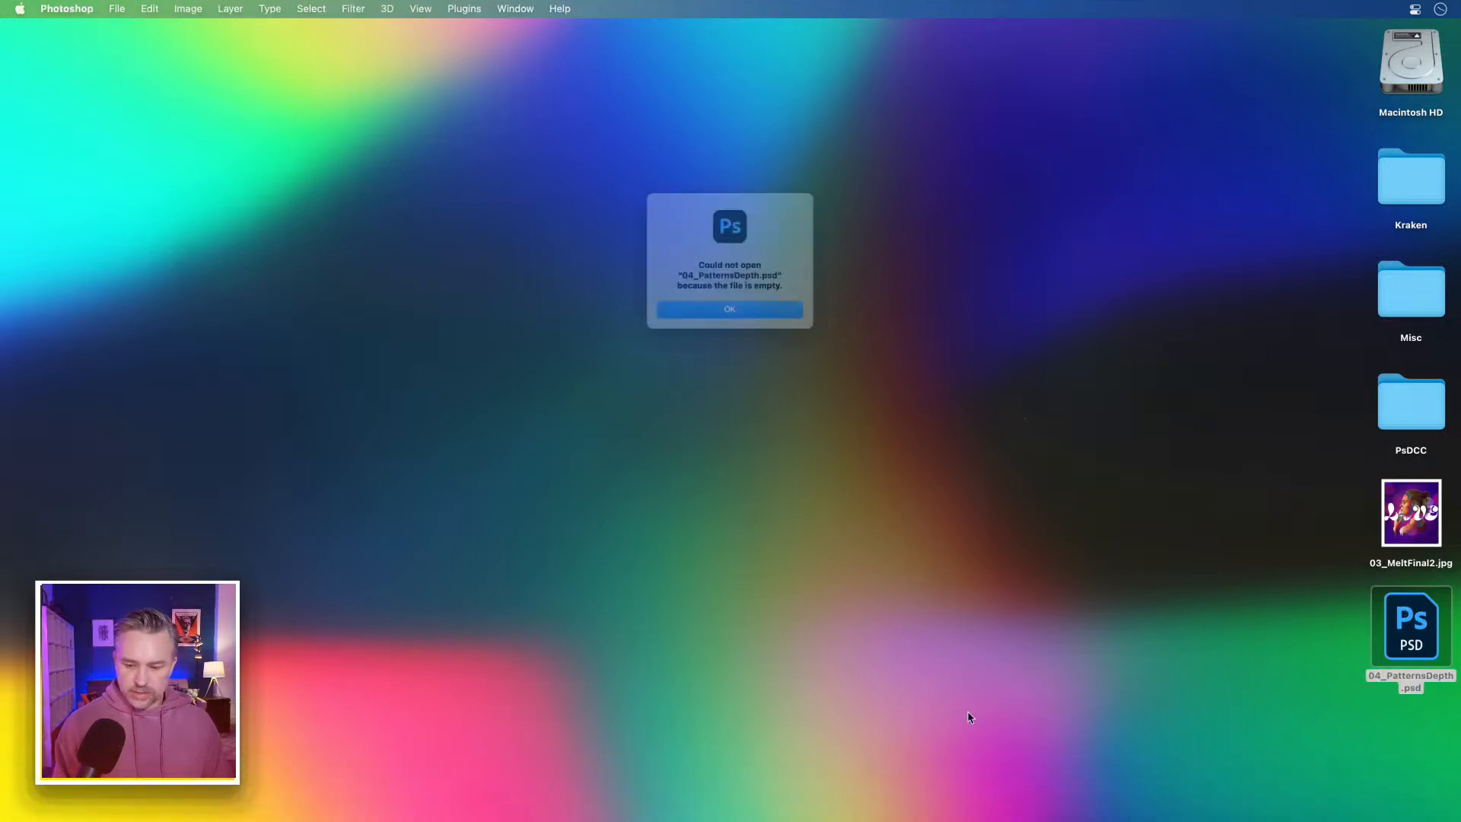
{"action": "left_click", "coordinate": [726, 320]}
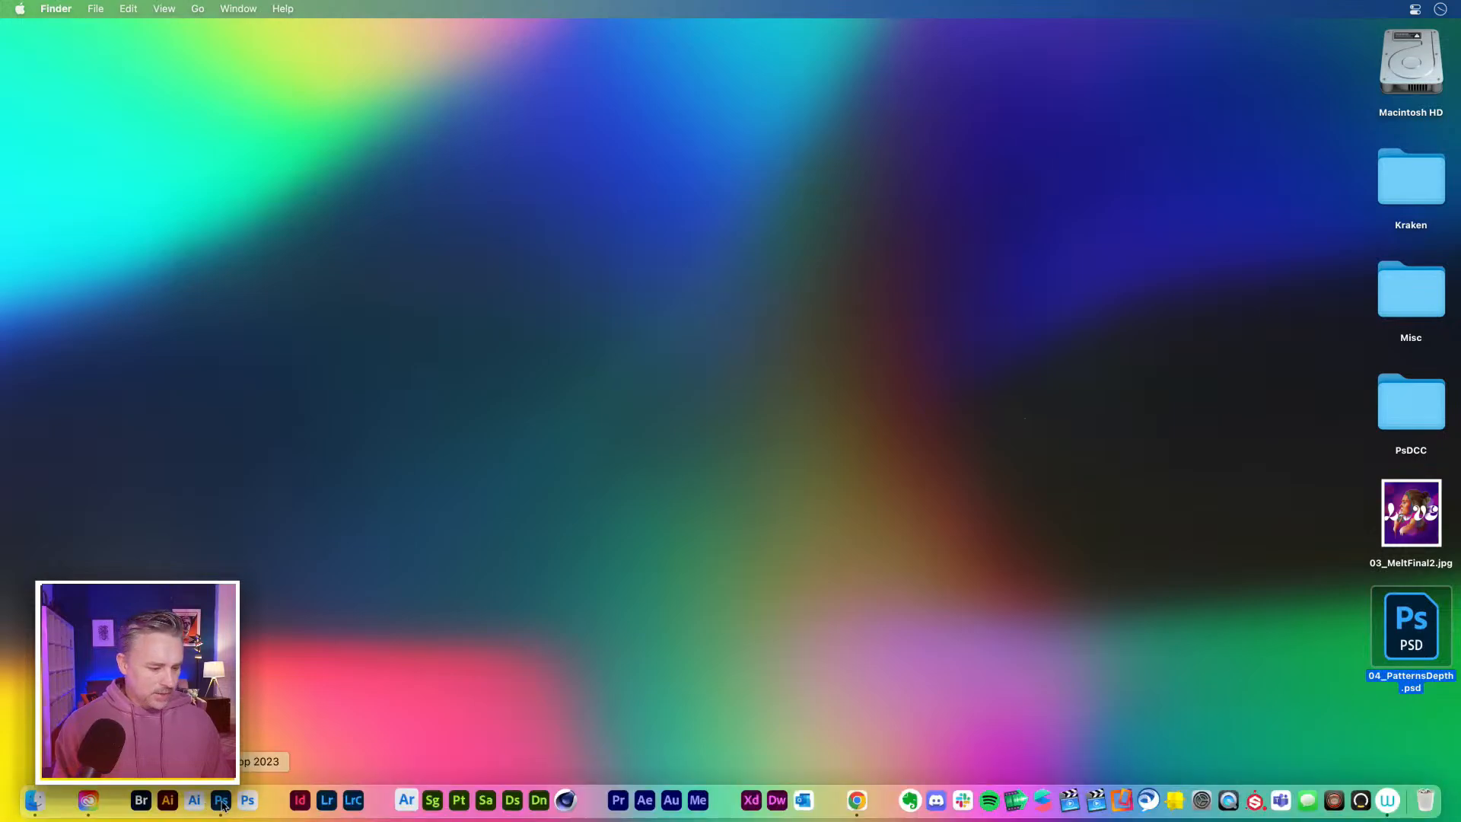
Return to Photoshop, minimize its window and open 04_PatternsDepth.psd from the desktop.
{"action": "left_click", "coordinate": [220, 801]}
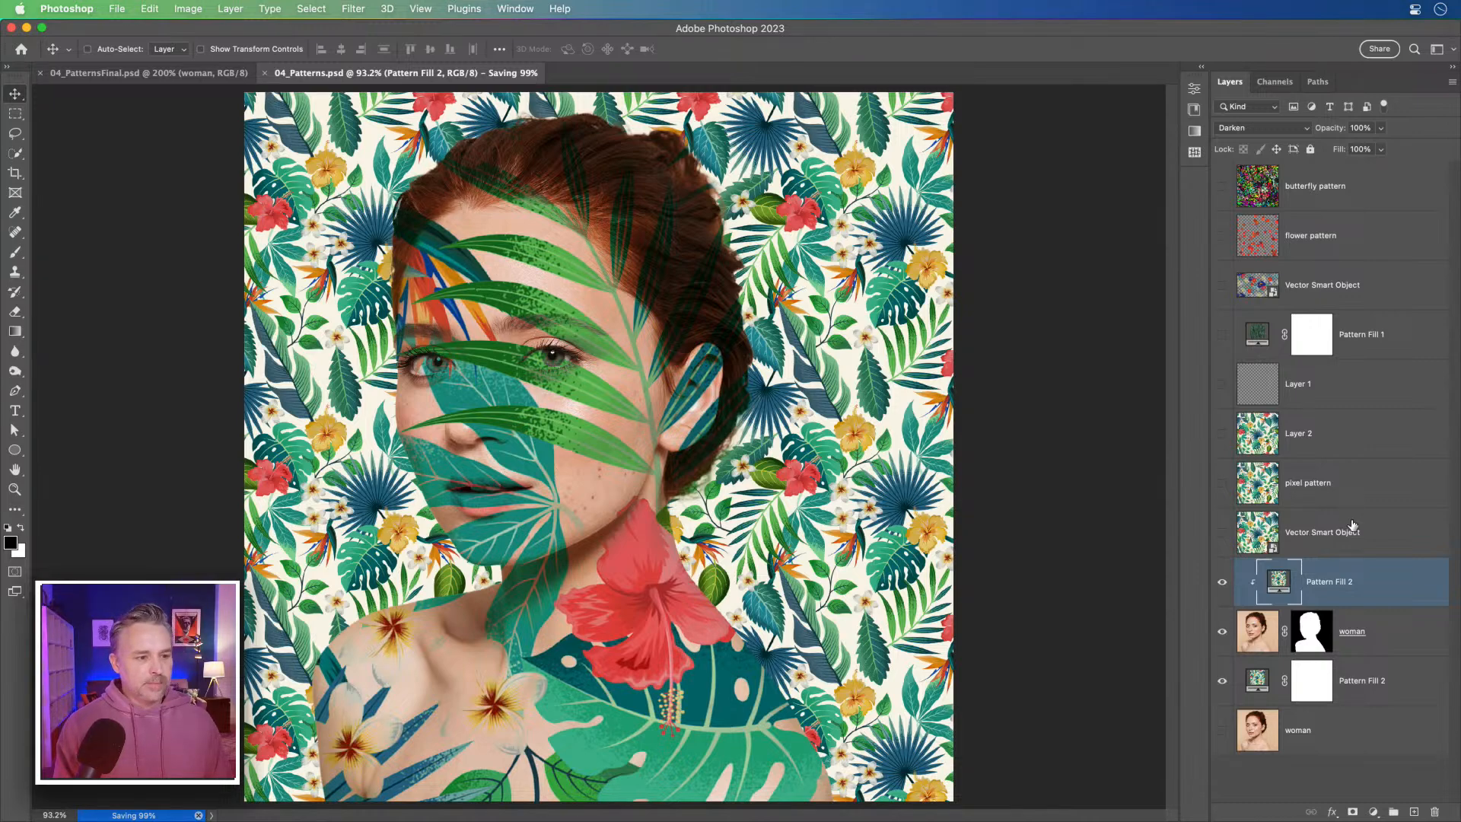
{"action": "left_click", "coordinate": [26, 27]}
{"action": "double_click", "coordinate": [1380, 628]}
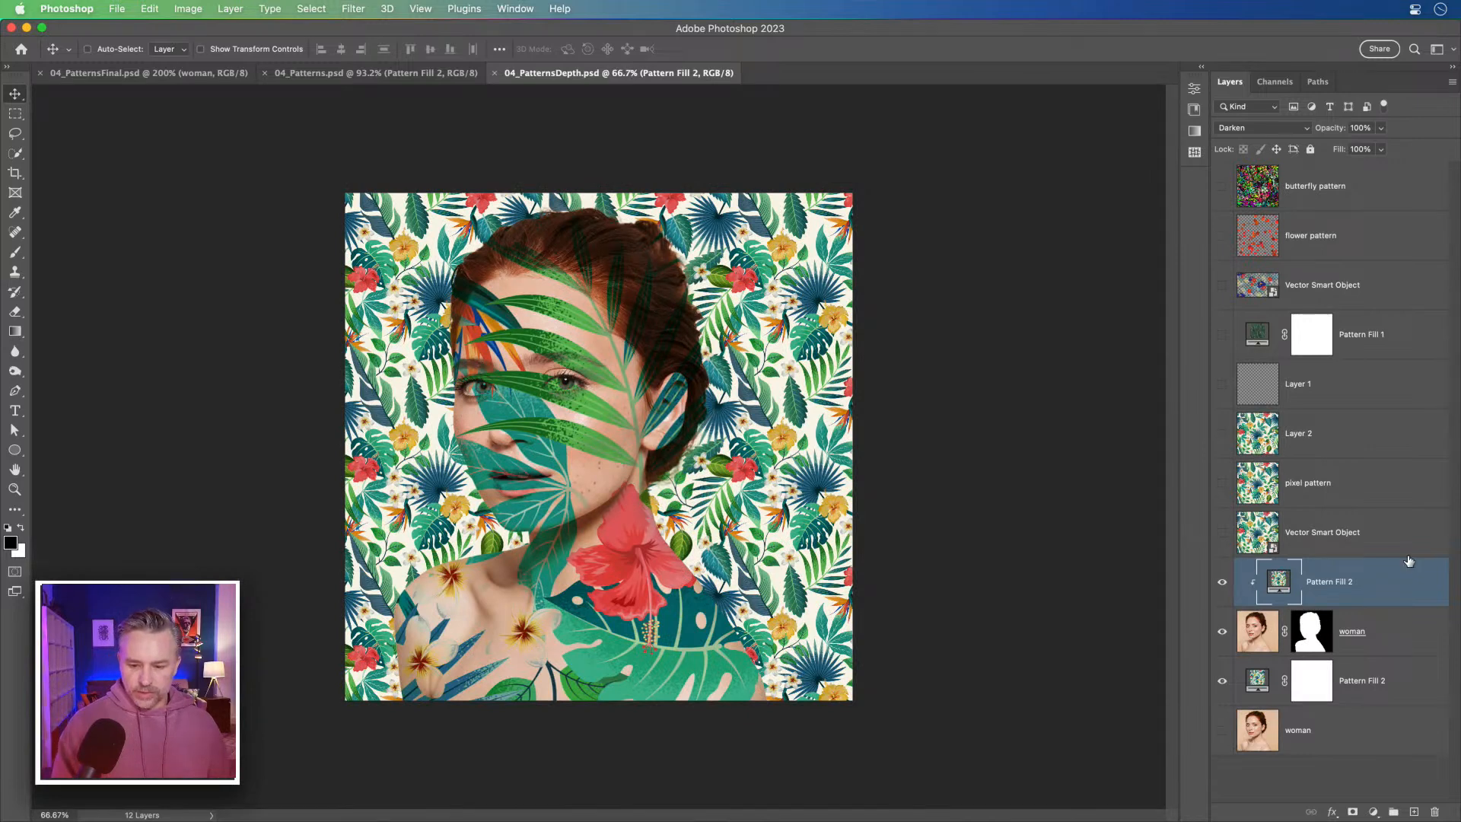
Delete all layers from butterfly pattern down to the lower Vector Smart Object, plus both Pattern Fill 2 layers, keeping only the two woman layers.
{"action": "left_click", "coordinate": [1373, 542]}
{"action": "left_click", "coordinate": [1340, 183], "text": "shift"}
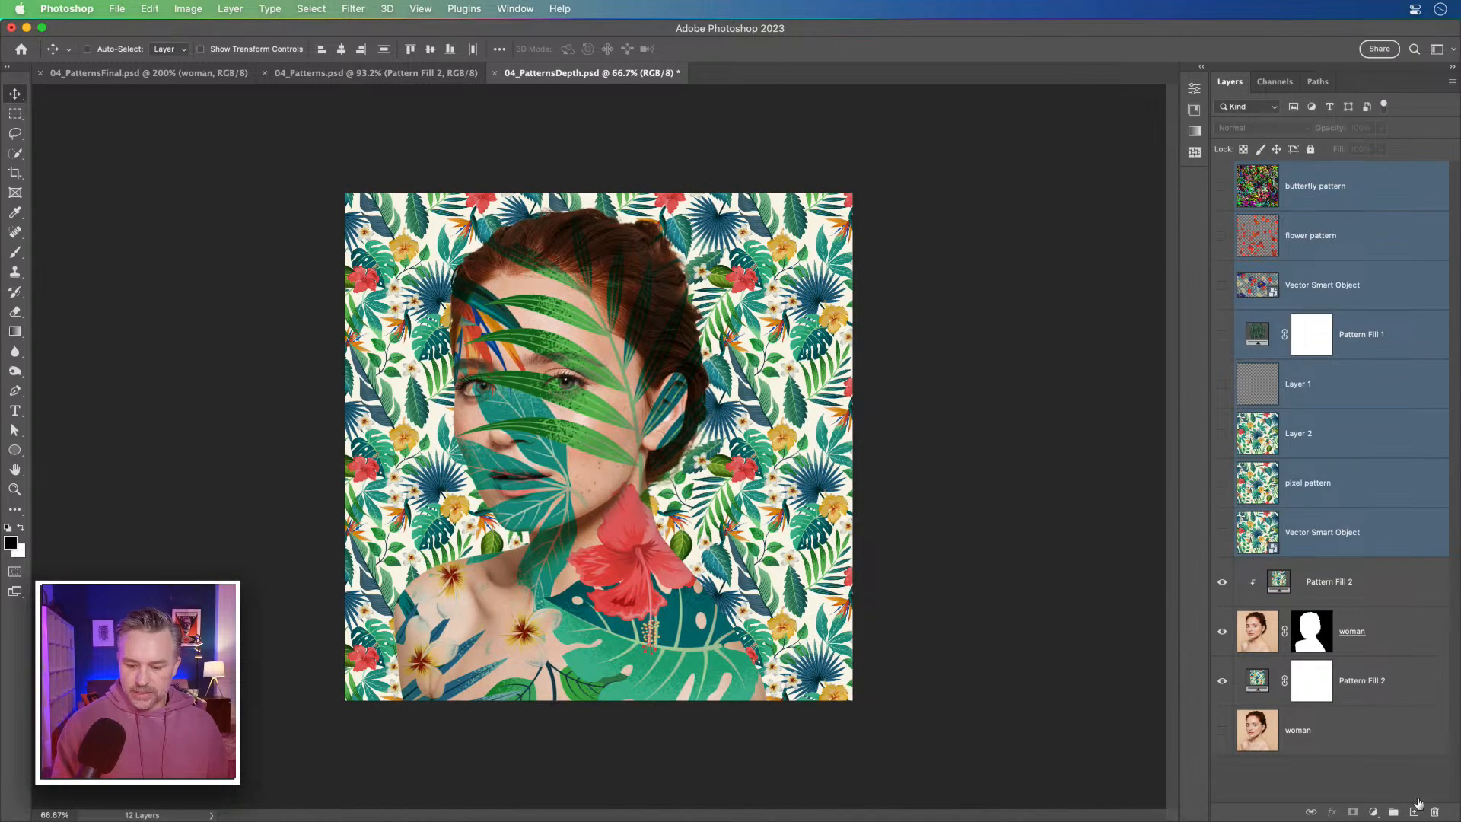
{"action": "key", "text": "Delete"}
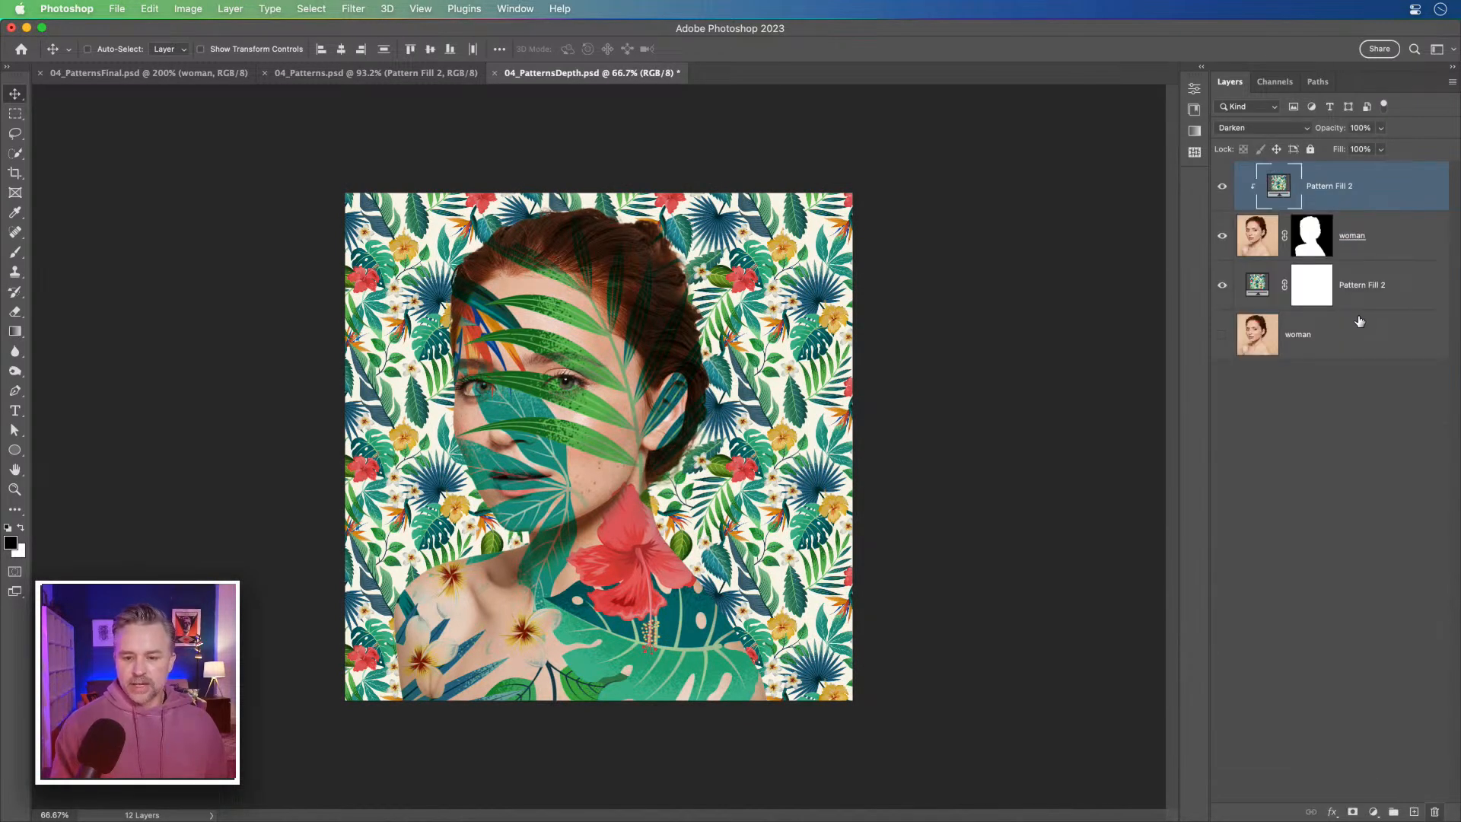
{"action": "left_click", "coordinate": [1392, 287], "text": "super"}
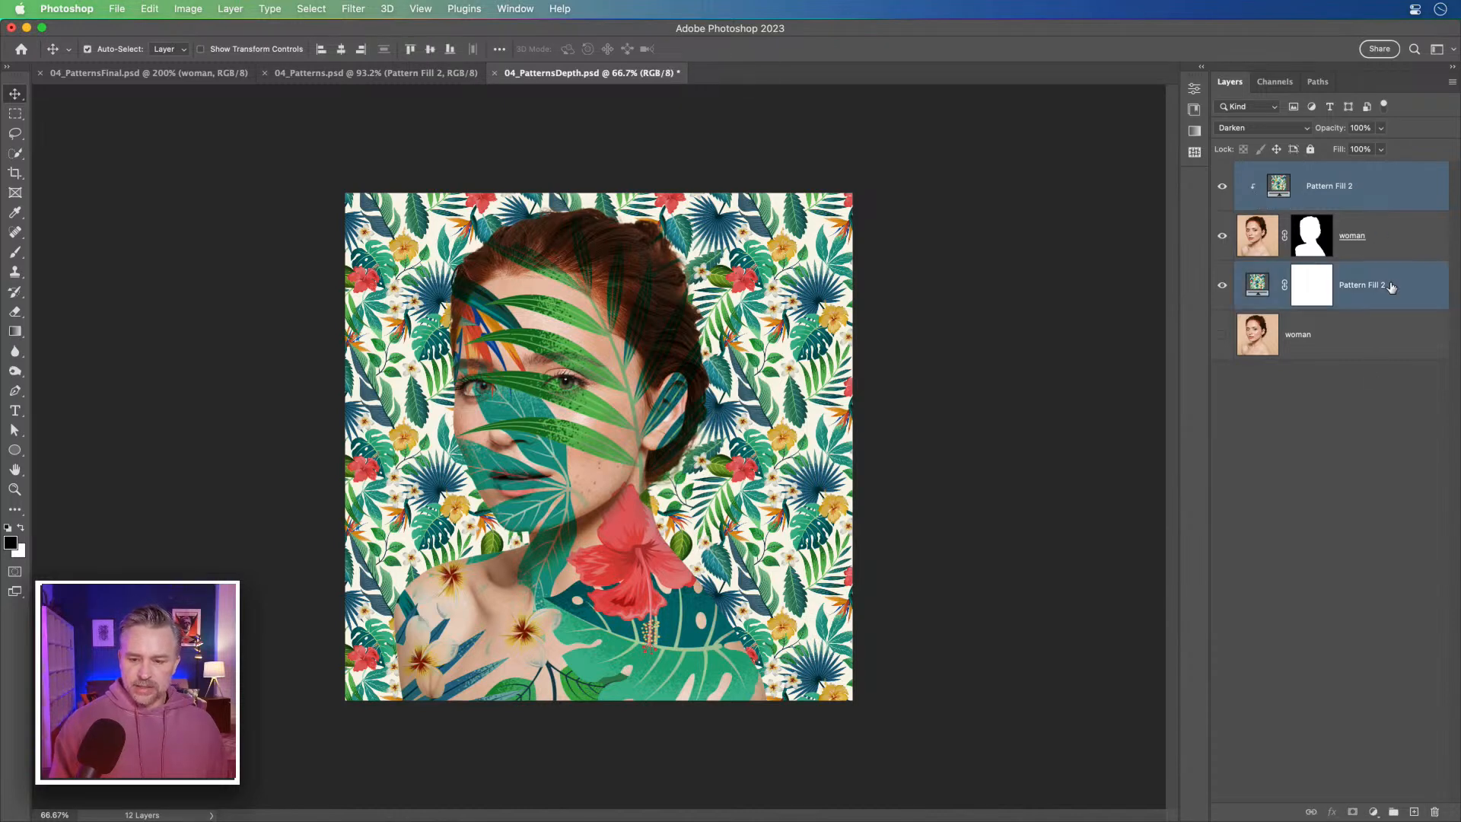
{"action": "left_click", "coordinate": [1436, 811]}
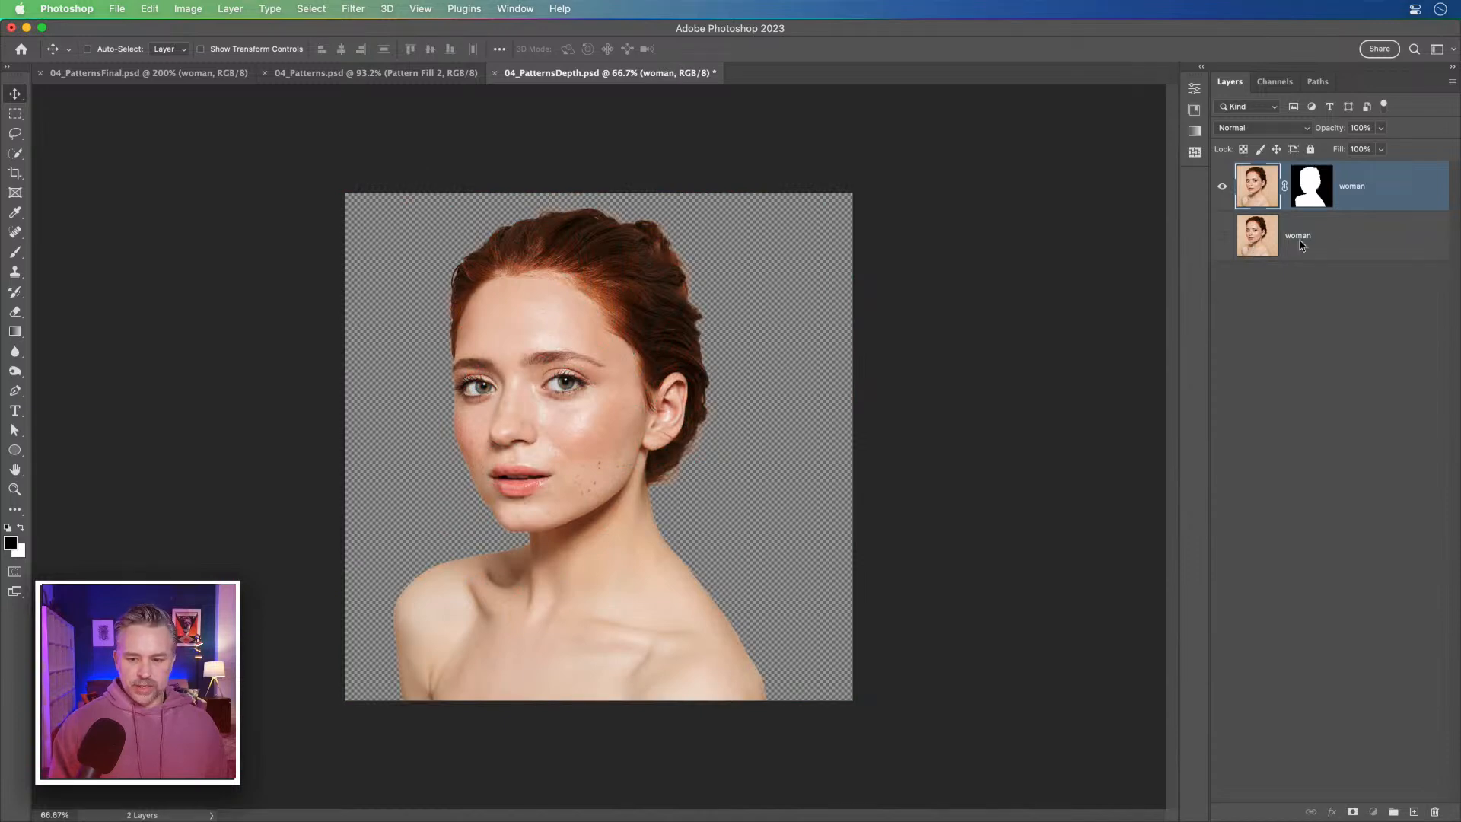
Show the unmasked woman layer, add a new layer above it and fill that layer entirely with the black foreground color.
{"action": "left_click", "coordinate": [1327, 238]}
{"action": "left_click", "coordinate": [1222, 242]}
{"action": "left_click", "coordinate": [1413, 811]}
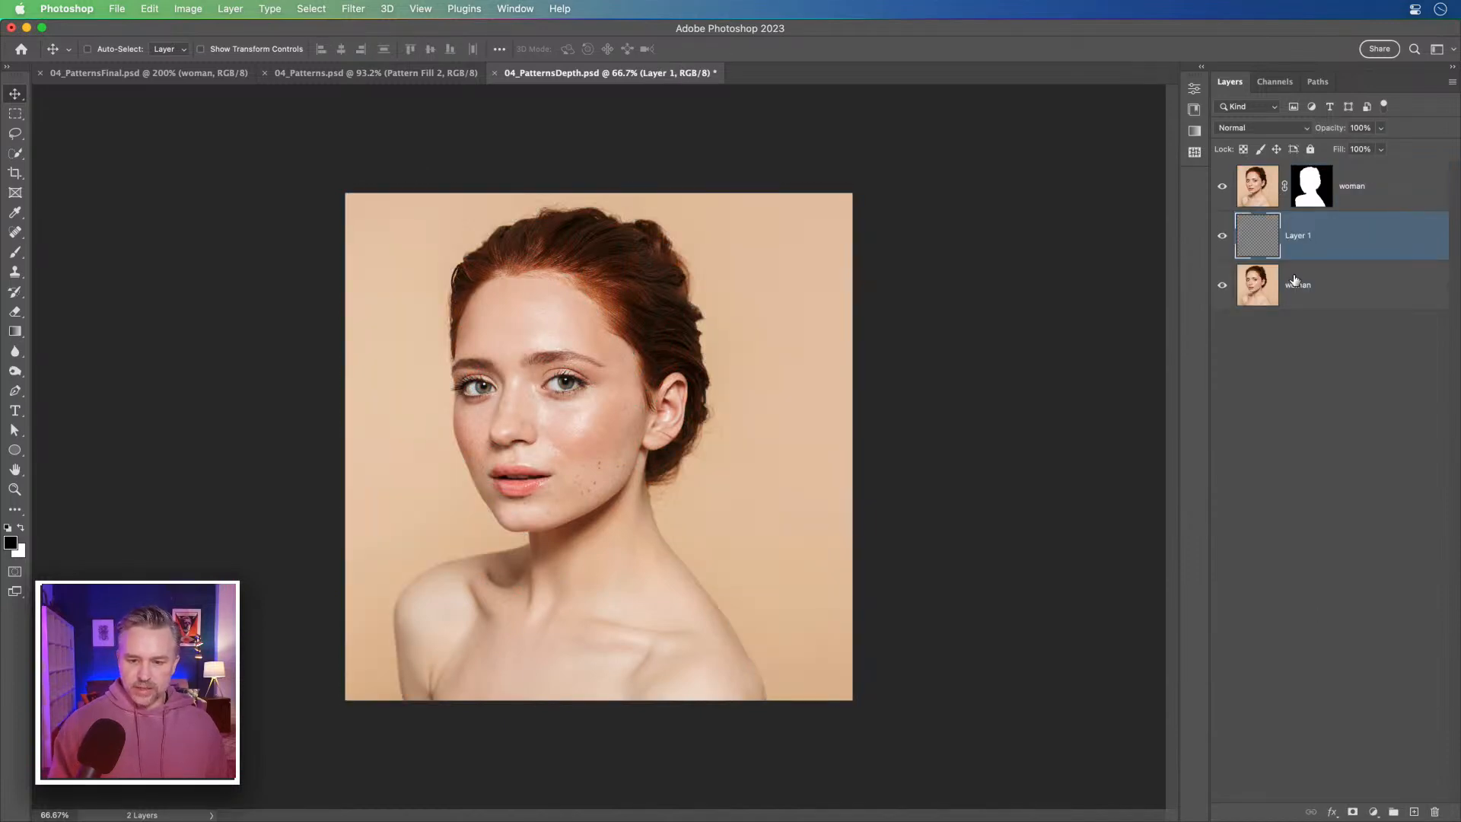
{"action": "key", "text": "super+a"}
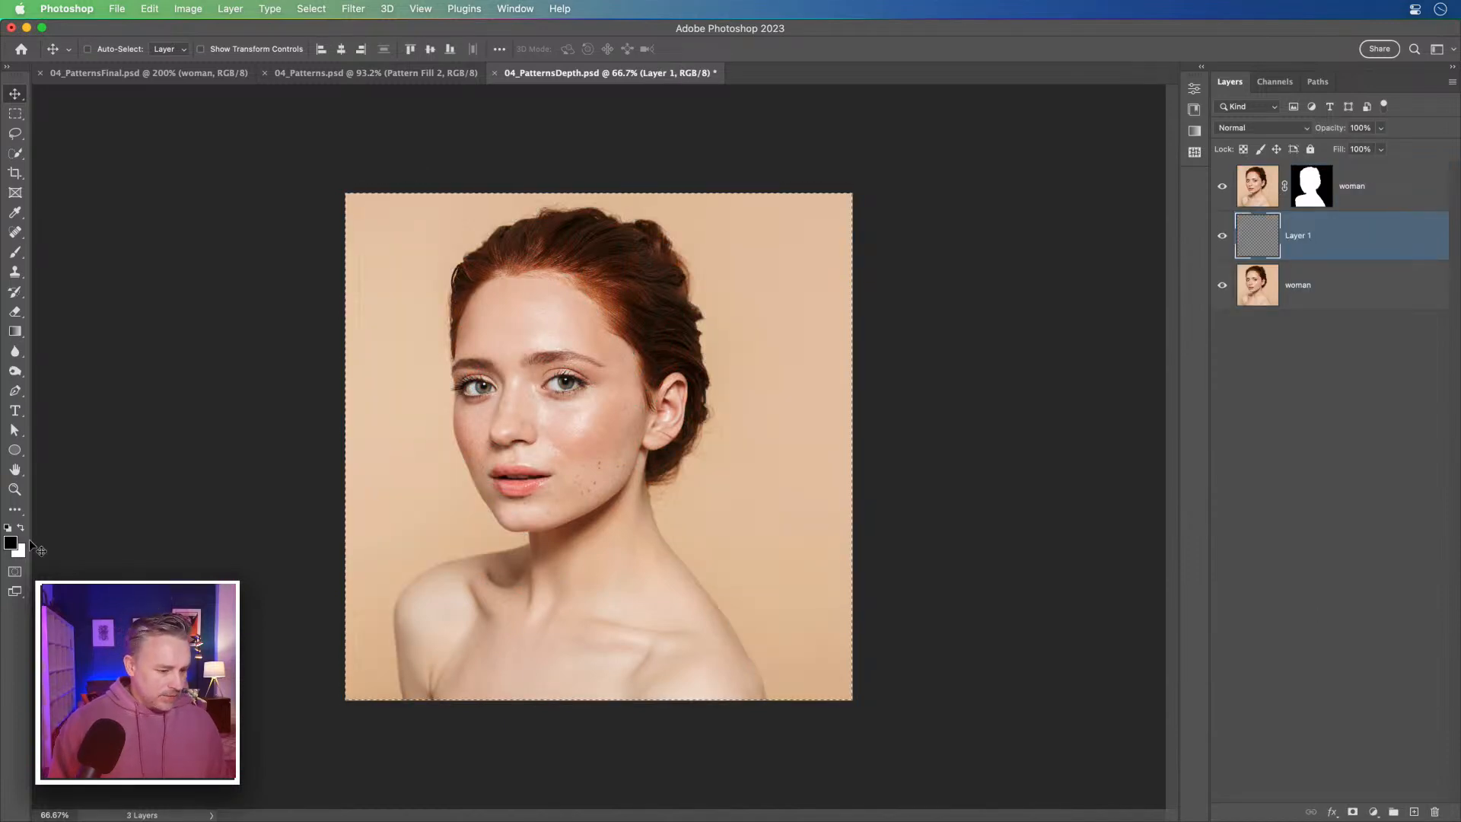
{"action": "key", "text": "shift+BackSpace"}
{"action": "left_click", "coordinate": [719, 305]}
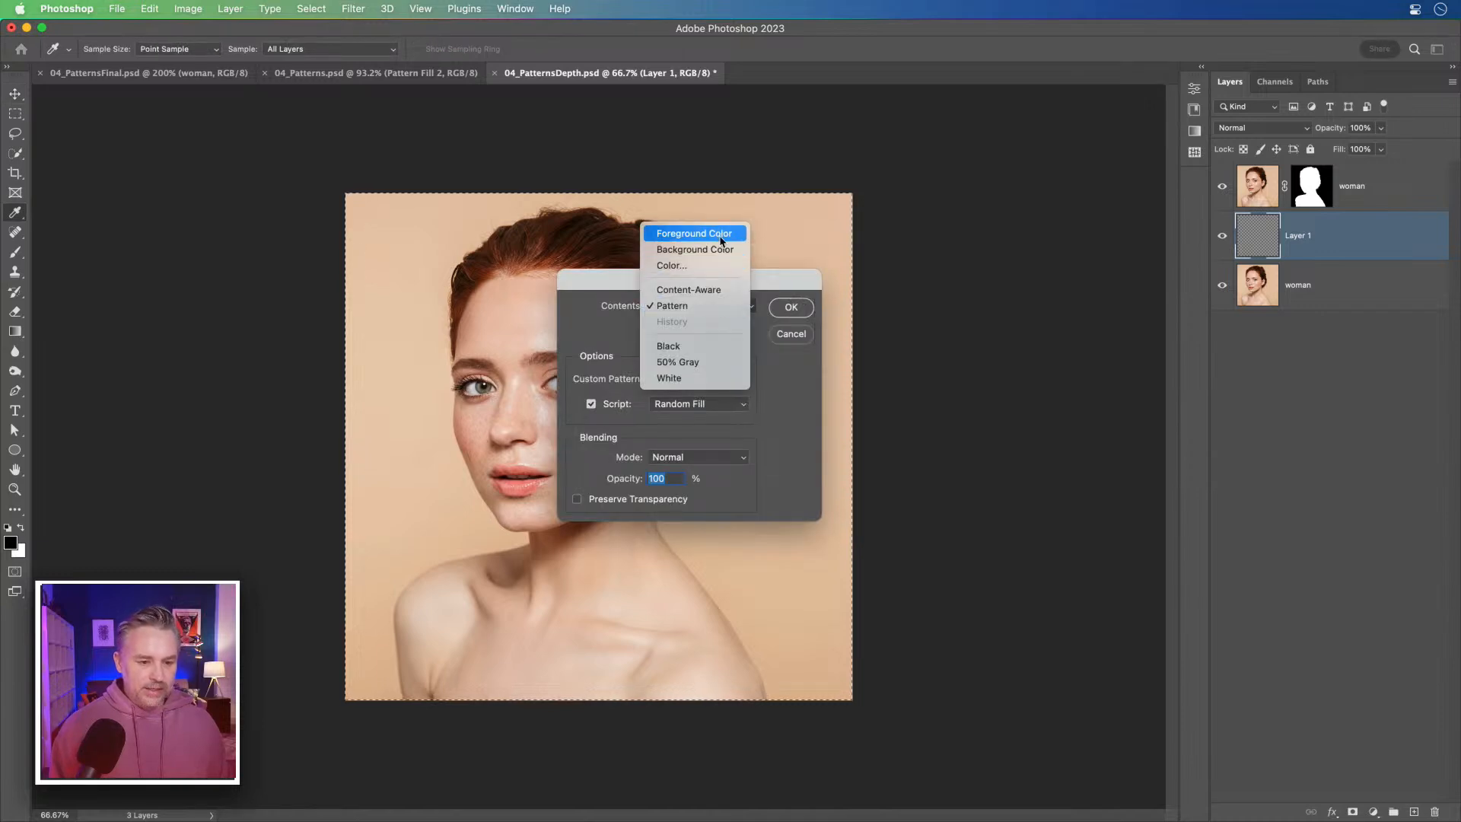
{"action": "left_click", "coordinate": [797, 307]}
{"action": "key", "text": "super+d"}
Add a Black & White adjustment layer above the masked woman layer.
{"action": "left_click", "coordinate": [1398, 196]}
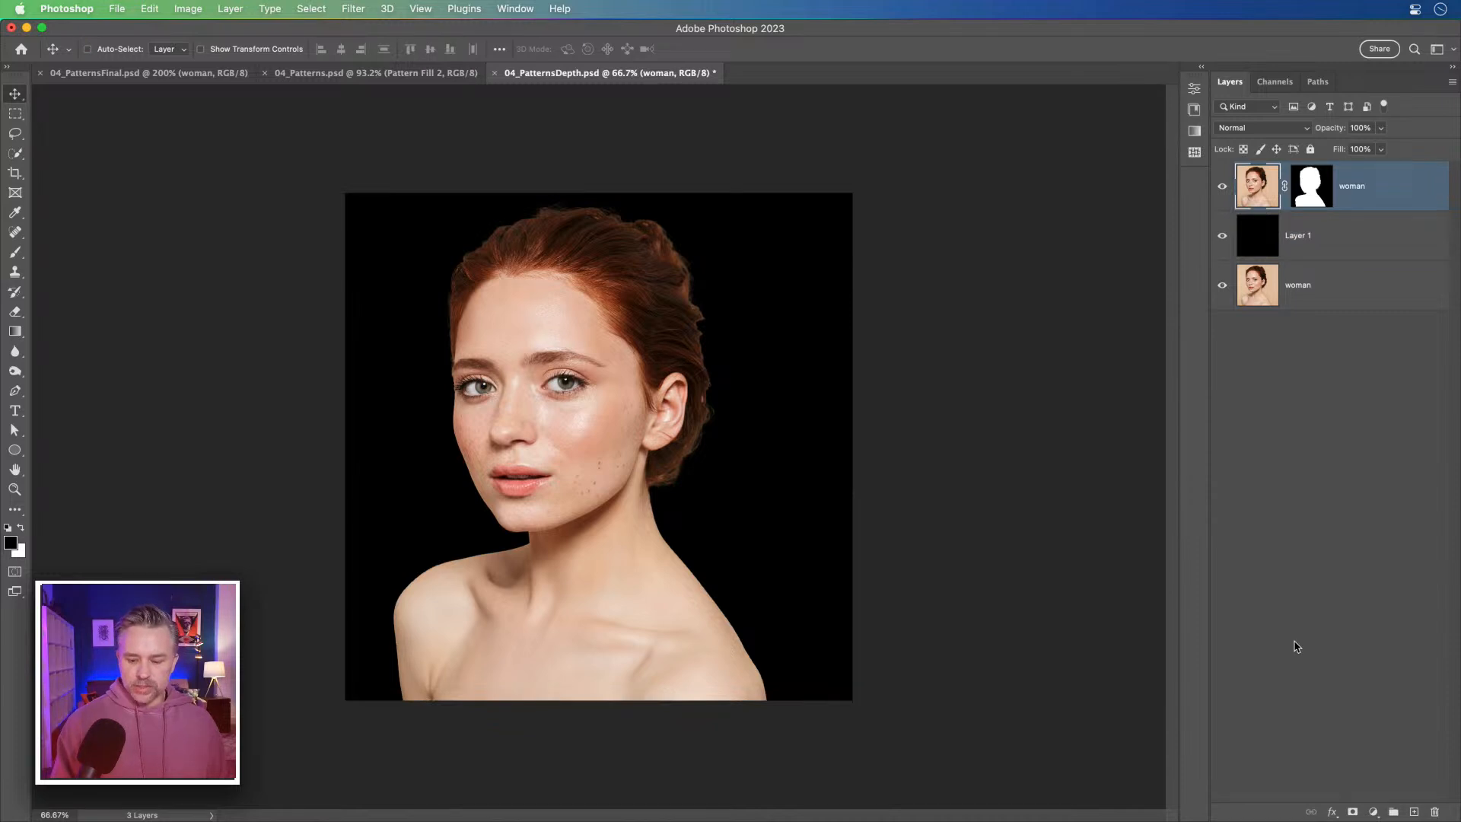
{"action": "left_click", "coordinate": [1372, 811]}
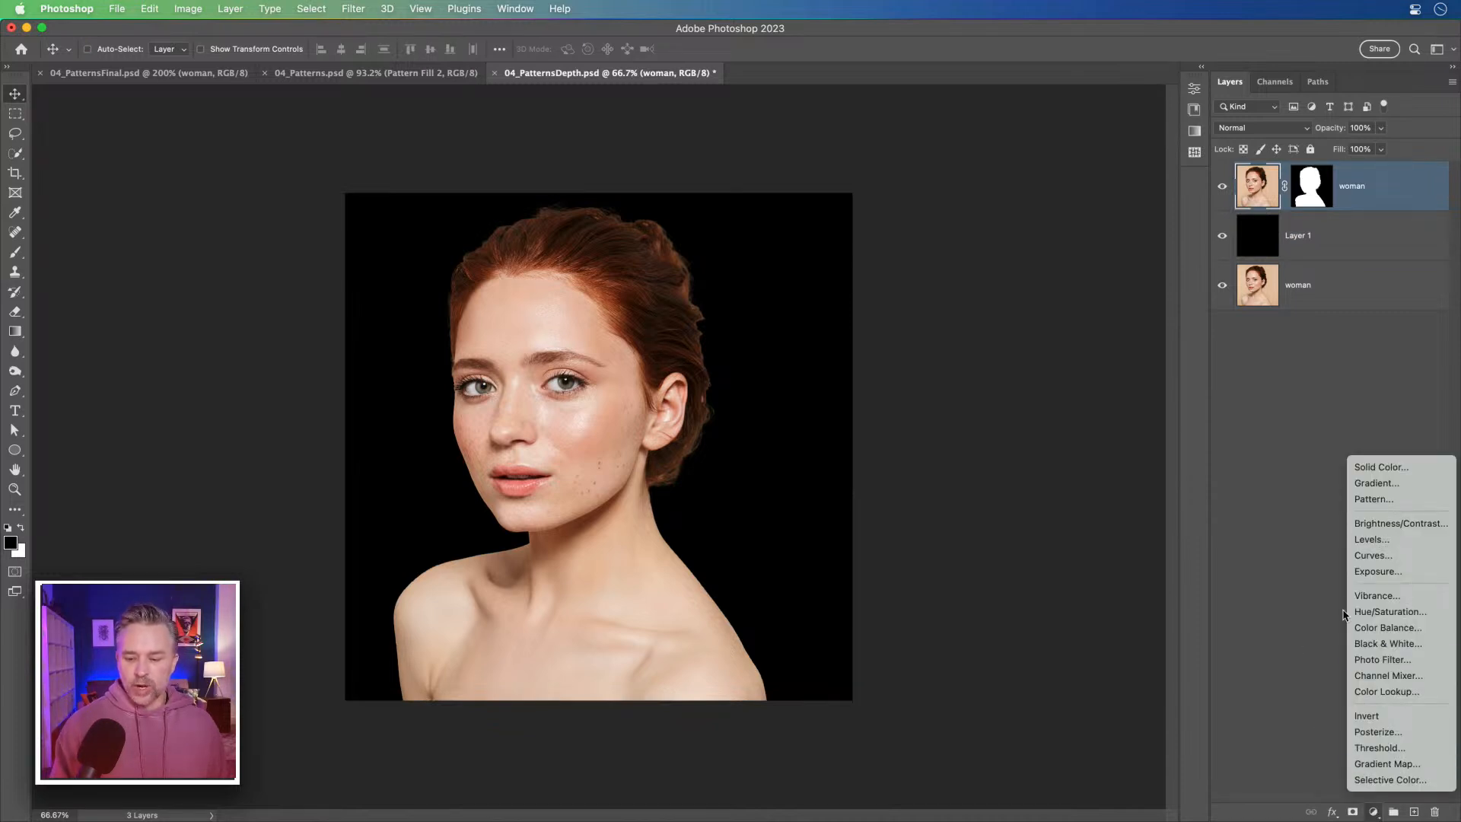
{"action": "left_click", "coordinate": [1373, 642]}
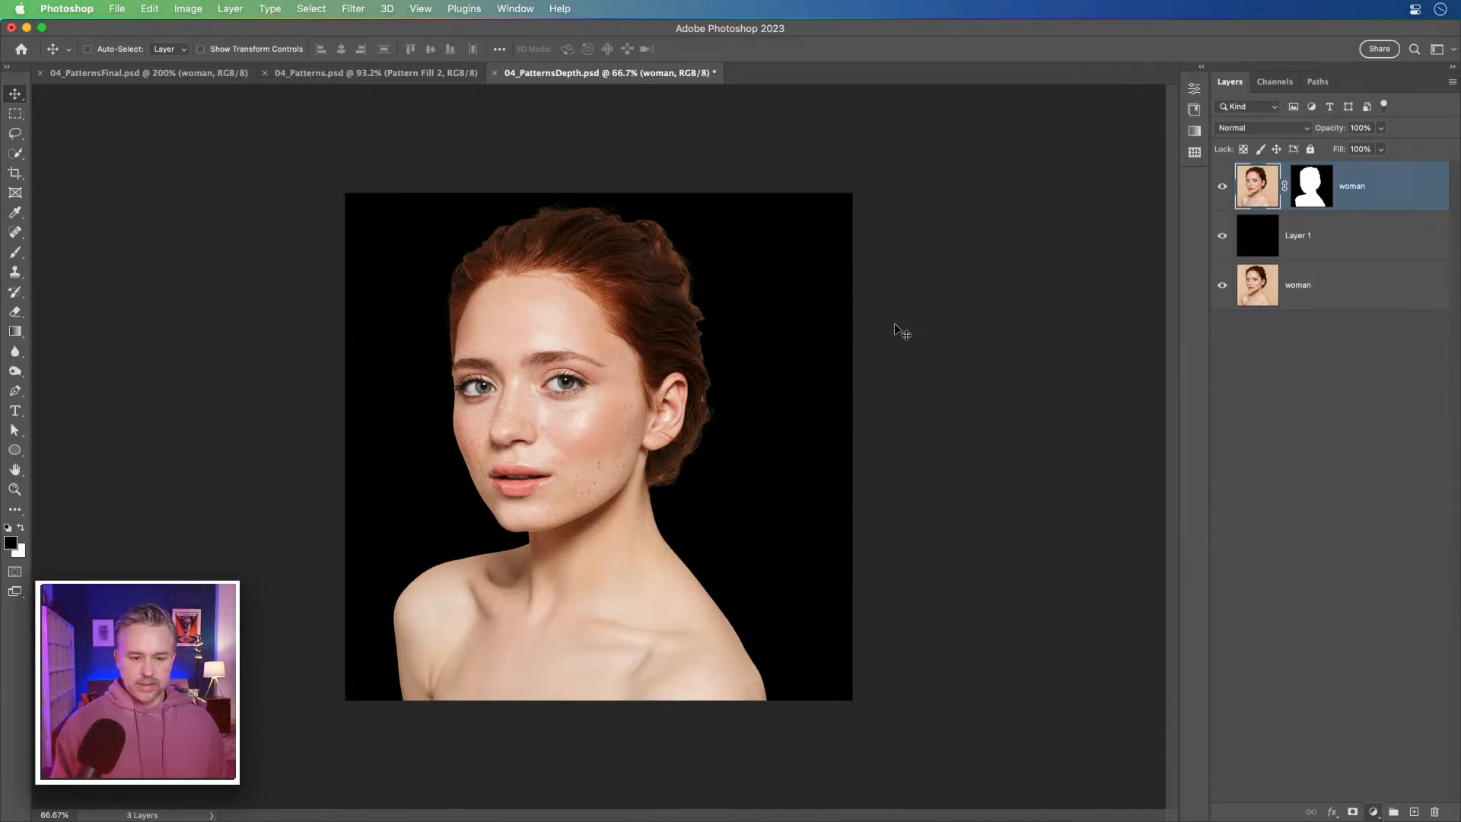
{"action": "left_click", "coordinate": [1152, 84]}
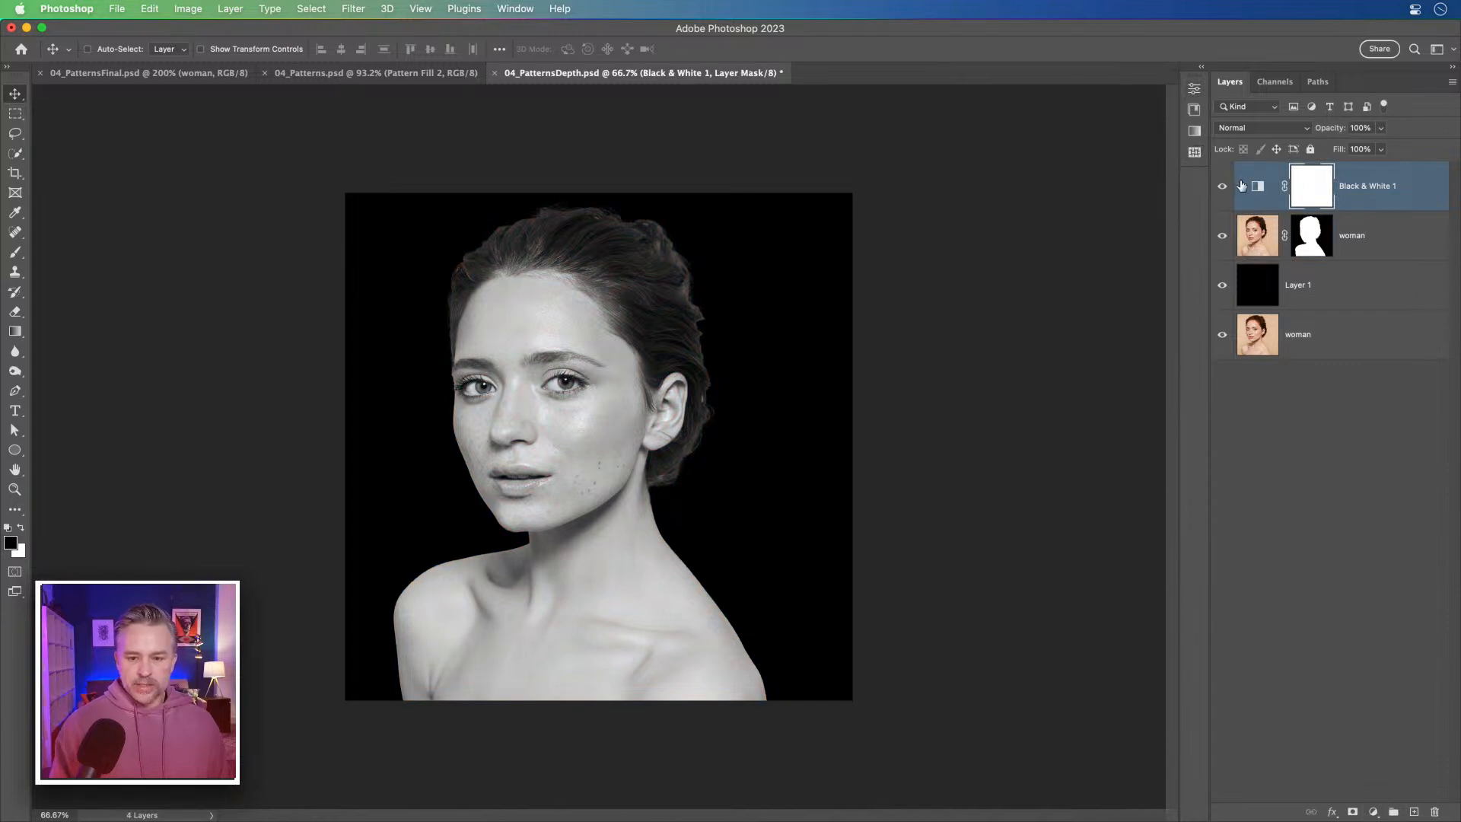
Convert the masked woman layer to a smart object and apply a Gaussian Blur with a radius of 4.7 pixels.
{"action": "key", "text": "super+1"}
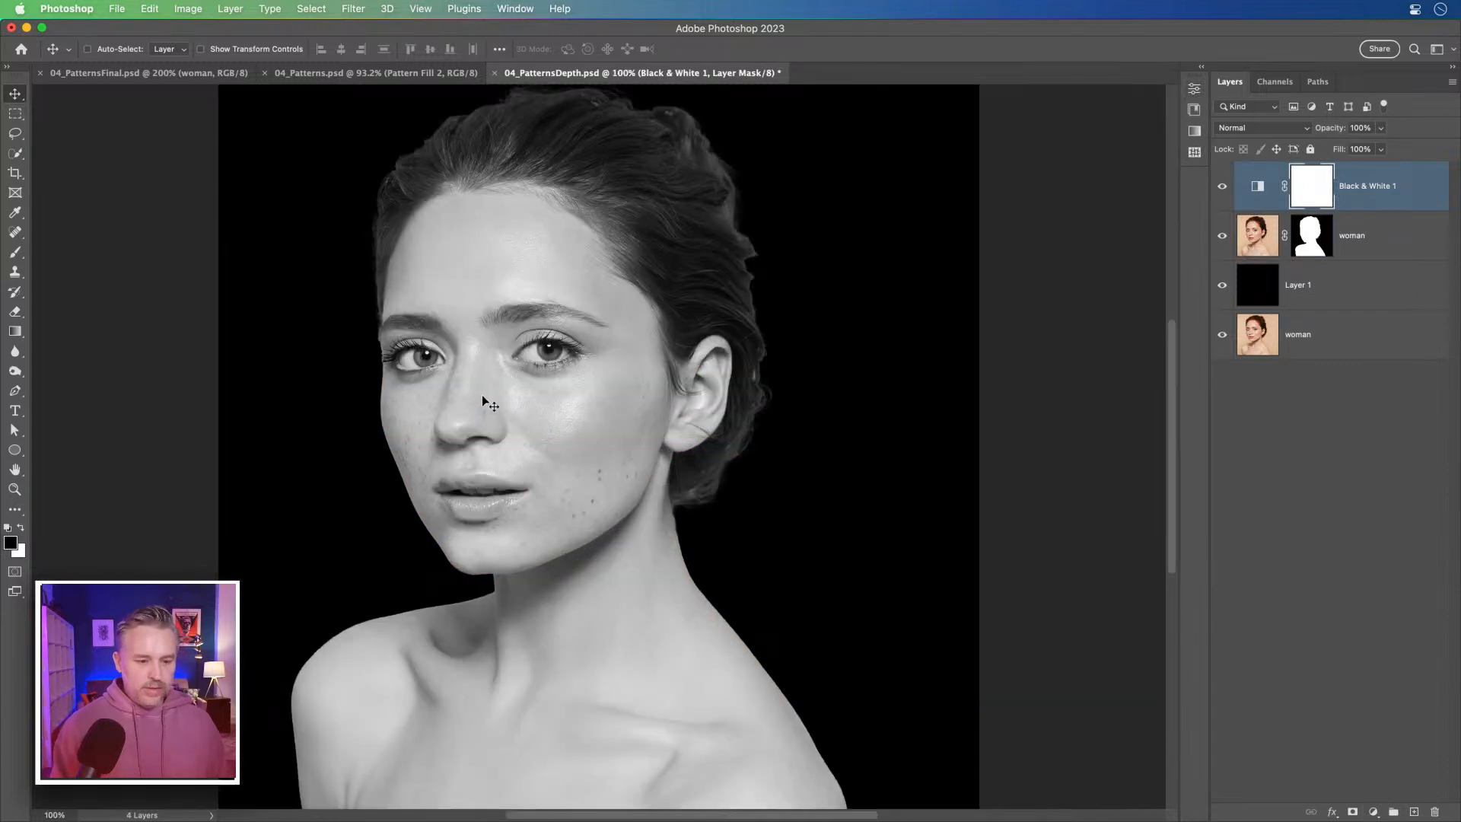
{"action": "left_click", "coordinate": [1369, 247]}
{"action": "key", "text": "super+alt+o"}
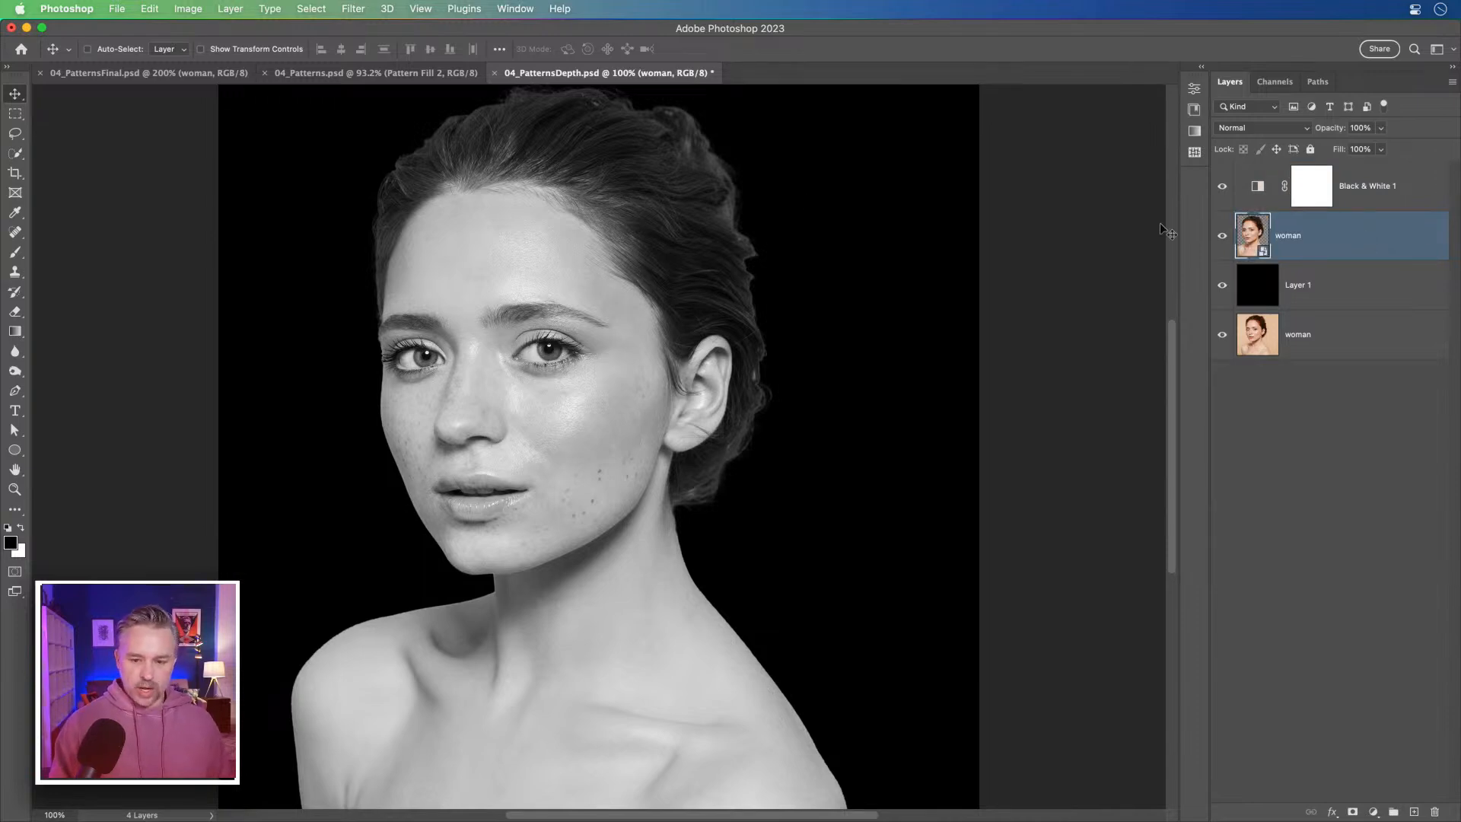
{"action": "left_click", "coordinate": [352, 11]}
{"action": "mouse_move", "coordinate": [395, 204]}
{"action": "left_click", "coordinate": [580, 259]}
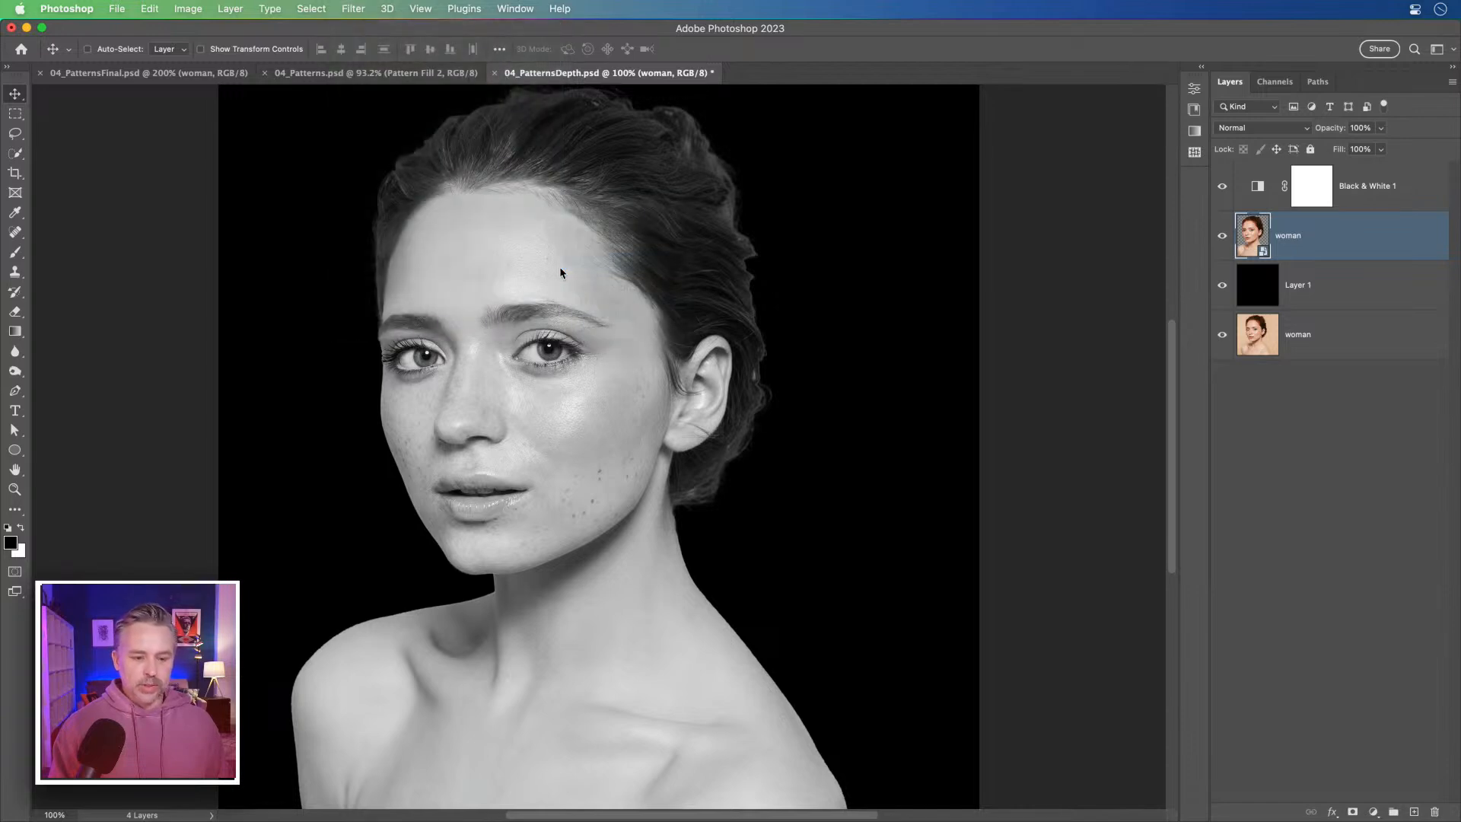
{"action": "left_click_drag", "start_coordinate": [850, 451], "coordinate": [843, 452]}
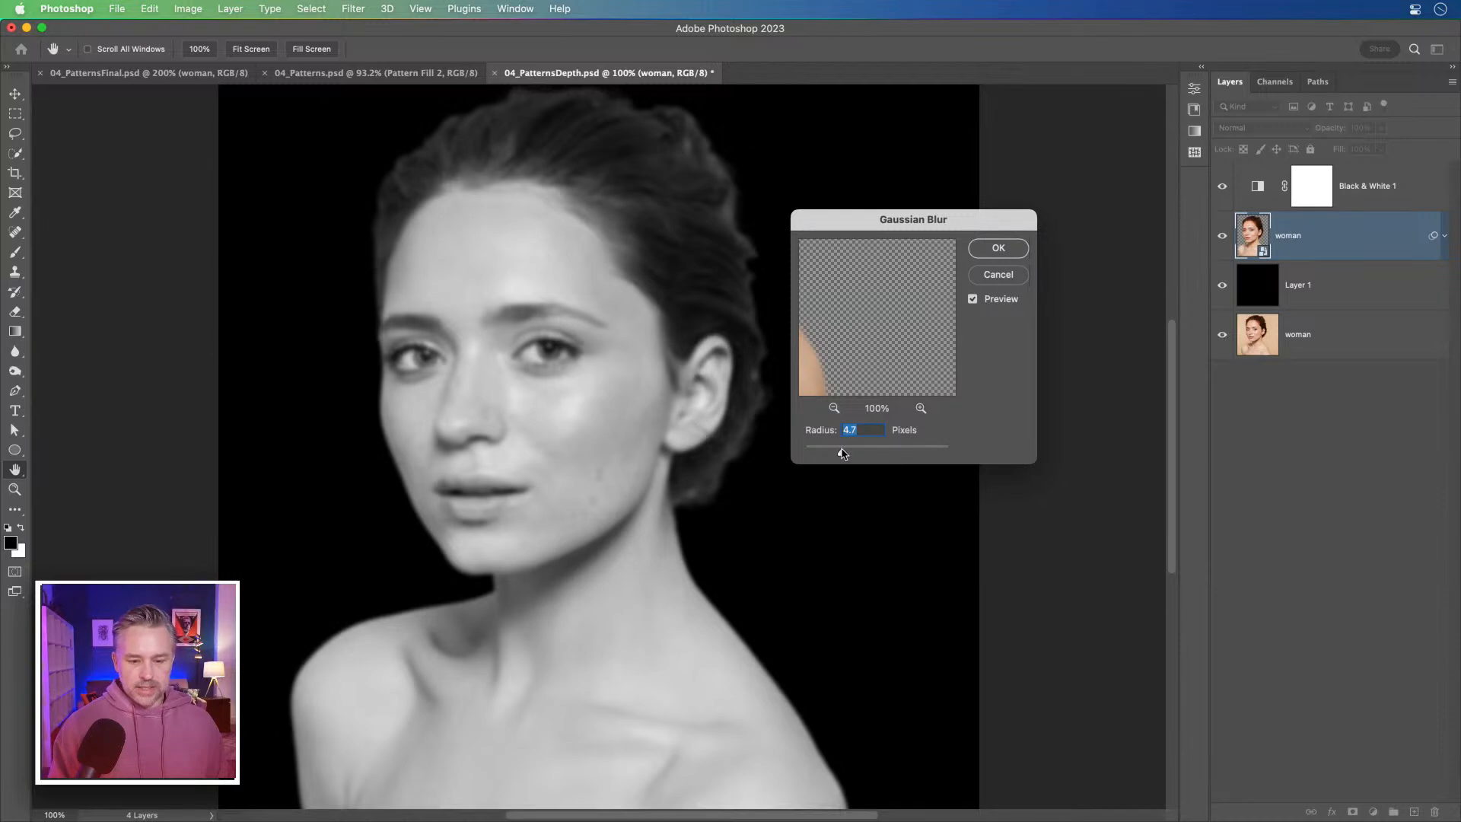
{"action": "key", "text": "super+plus"}
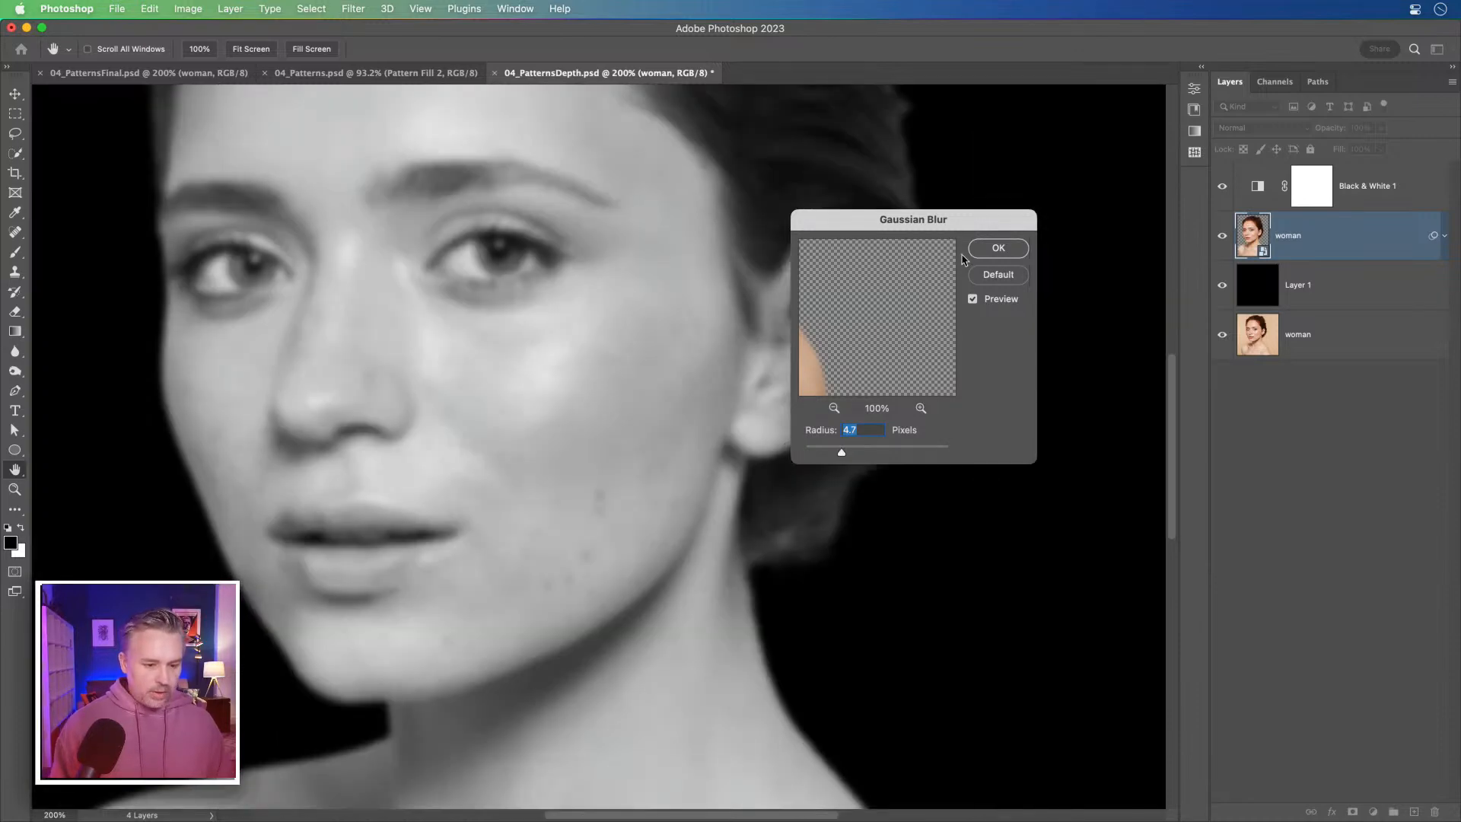
{"action": "left_click", "coordinate": [1002, 247]}
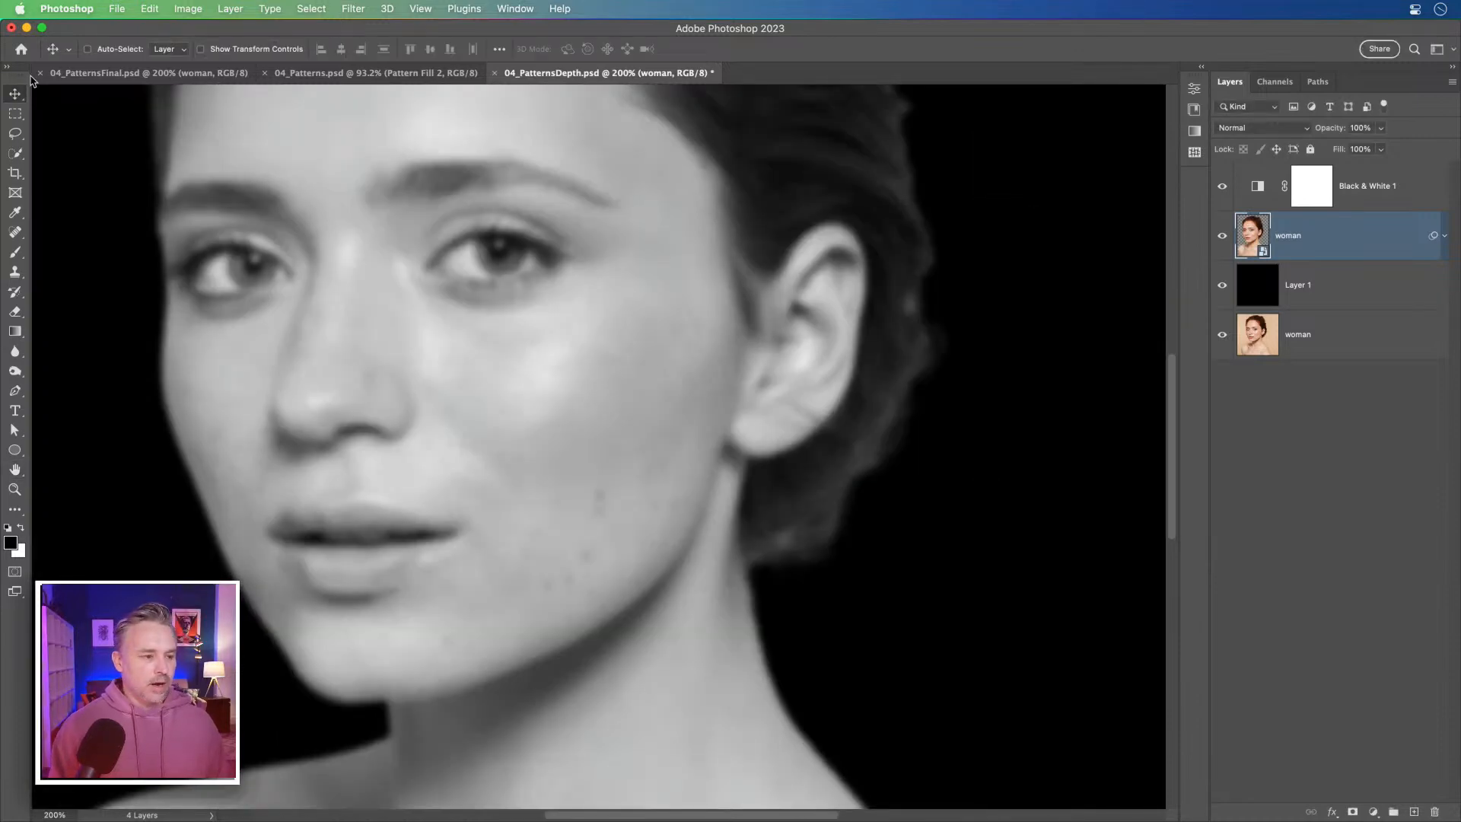
Compare the blurred portrait's face with the patterned face in the 04_PatternsFinal.psd document.
{"action": "left_click", "coordinate": [126, 73]}
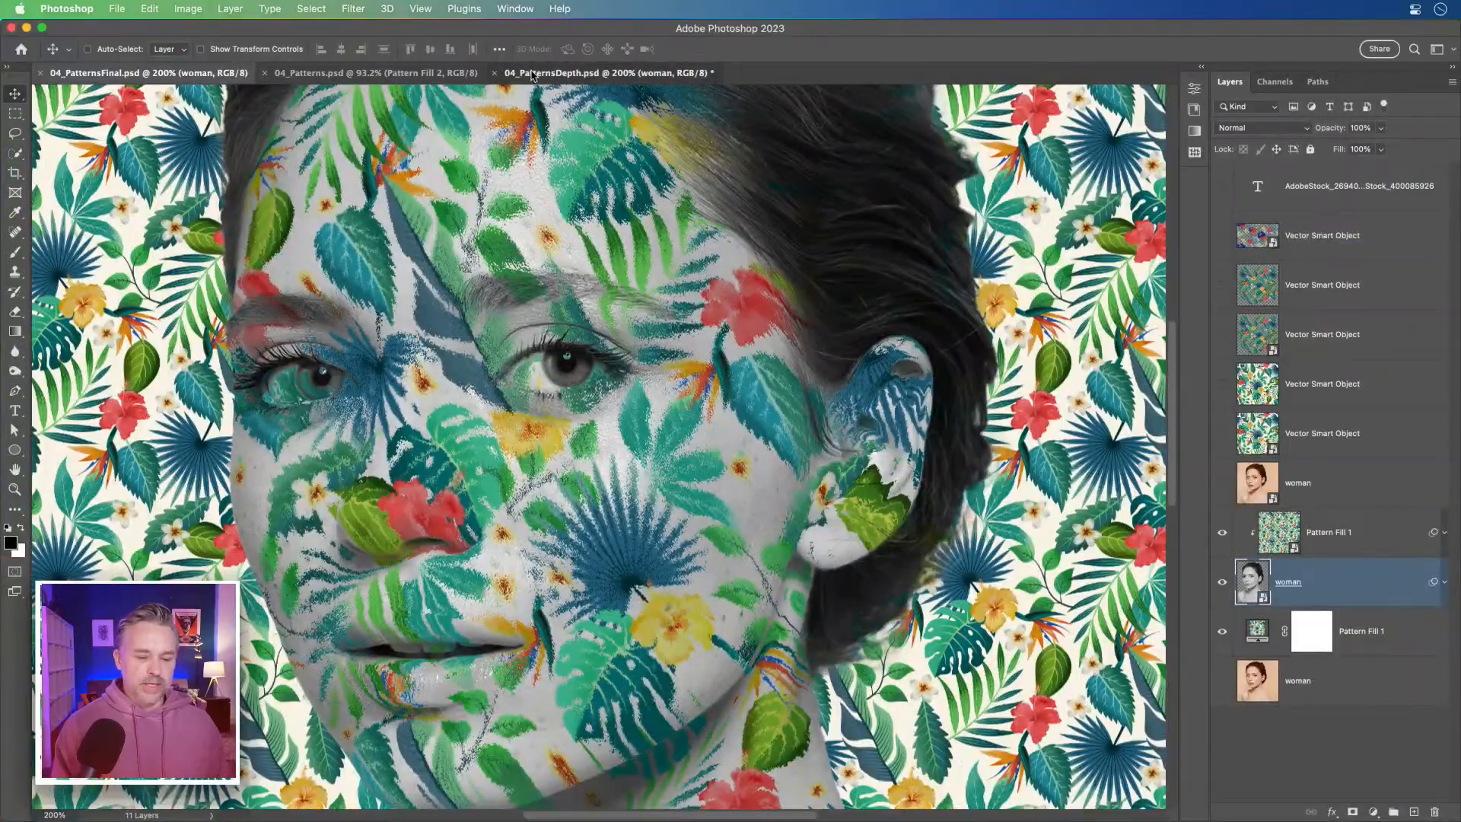
{"action": "left_click", "coordinate": [531, 74]}
{"action": "left_click_drag", "start_coordinate": [397, 234], "coordinate": [489, 323]}
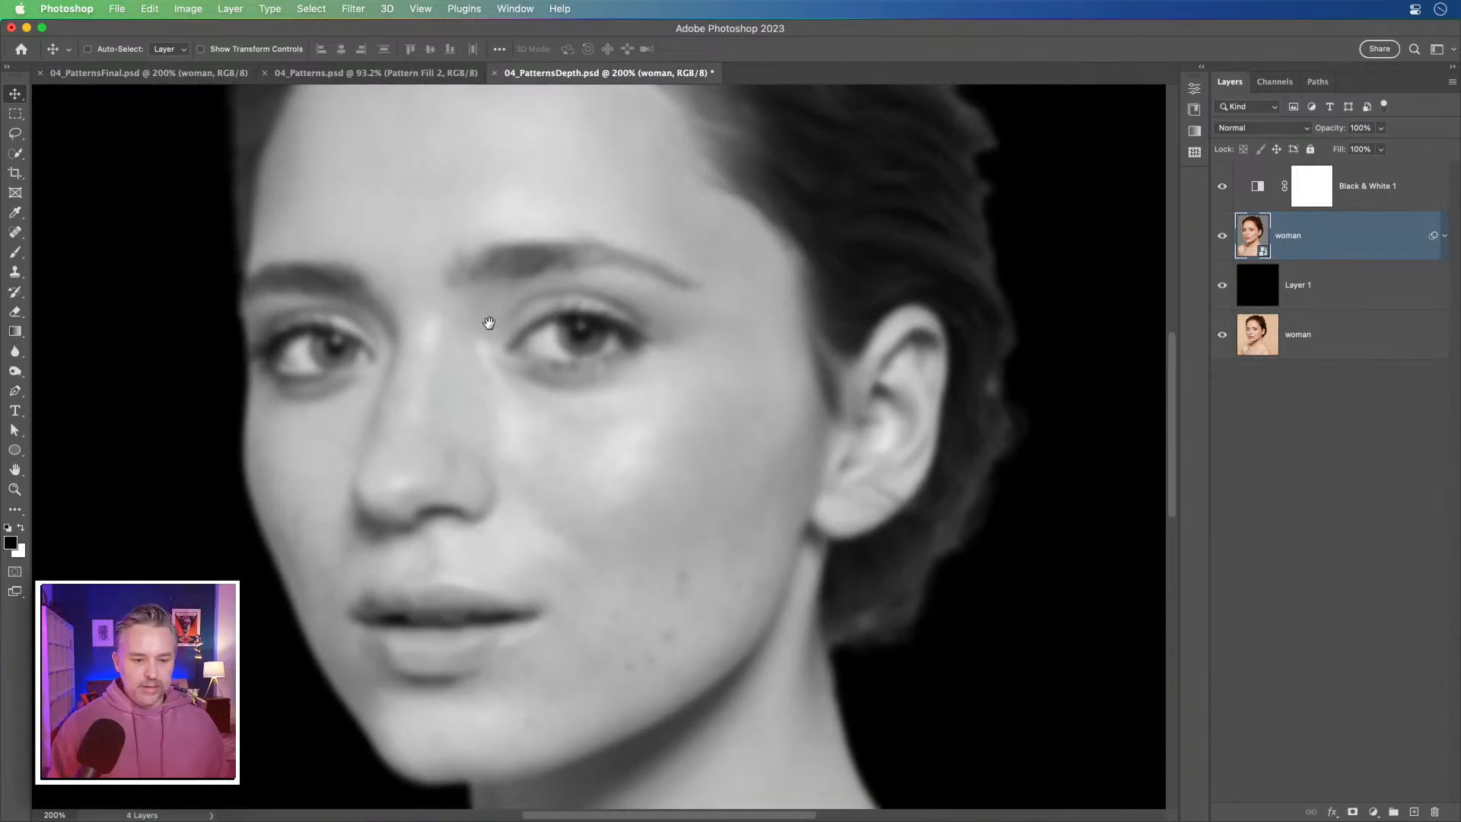
Add a Levels adjustment layer above the Black & White layer with midtones 0.54 and white input 215, and save the file.
{"action": "left_click", "coordinate": [1257, 188]}
{"action": "left_click", "coordinate": [1258, 189]}
{"action": "left_click", "coordinate": [1373, 810]}
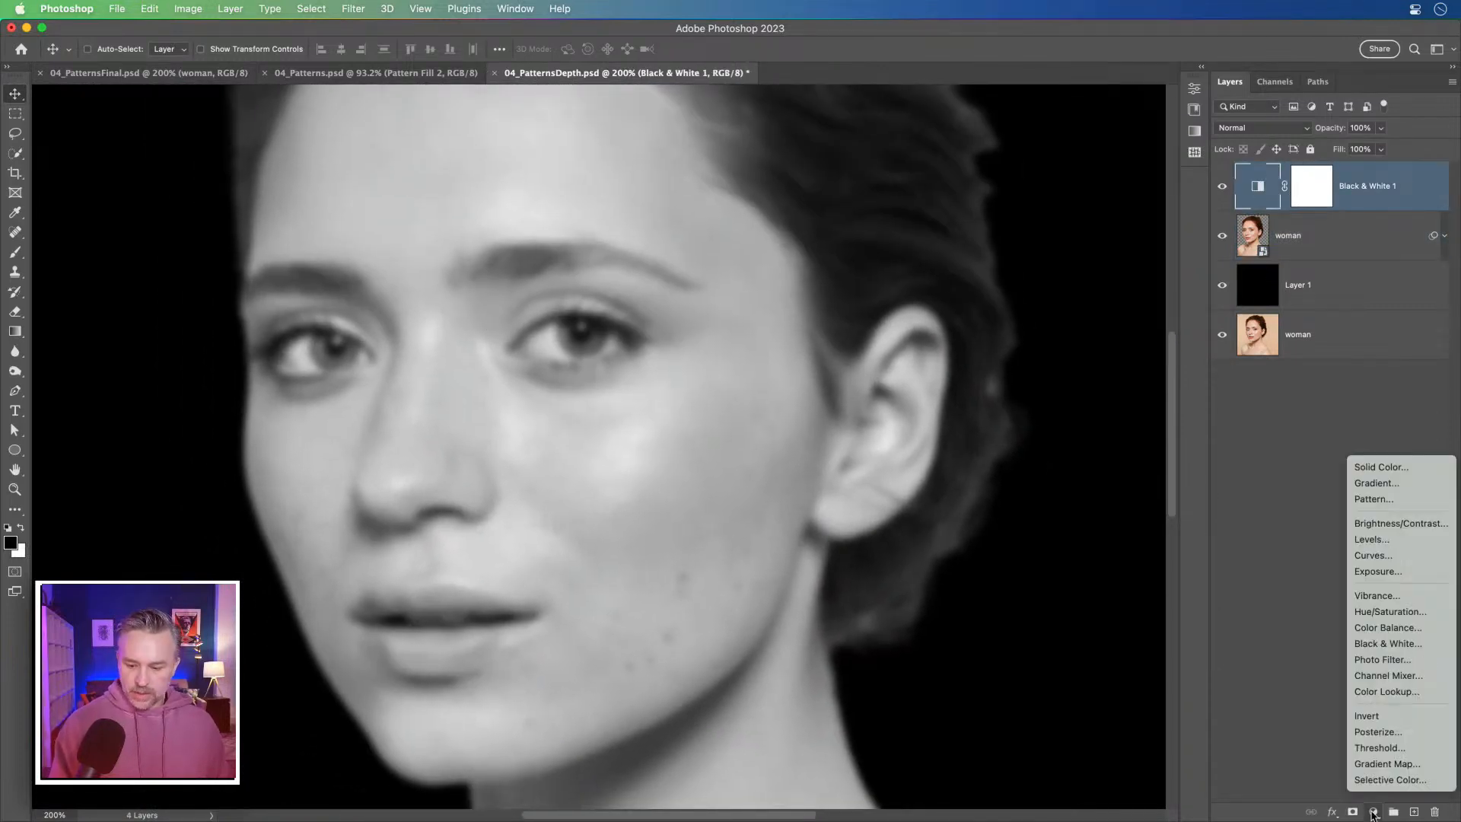
{"action": "left_click", "coordinate": [1381, 540]}
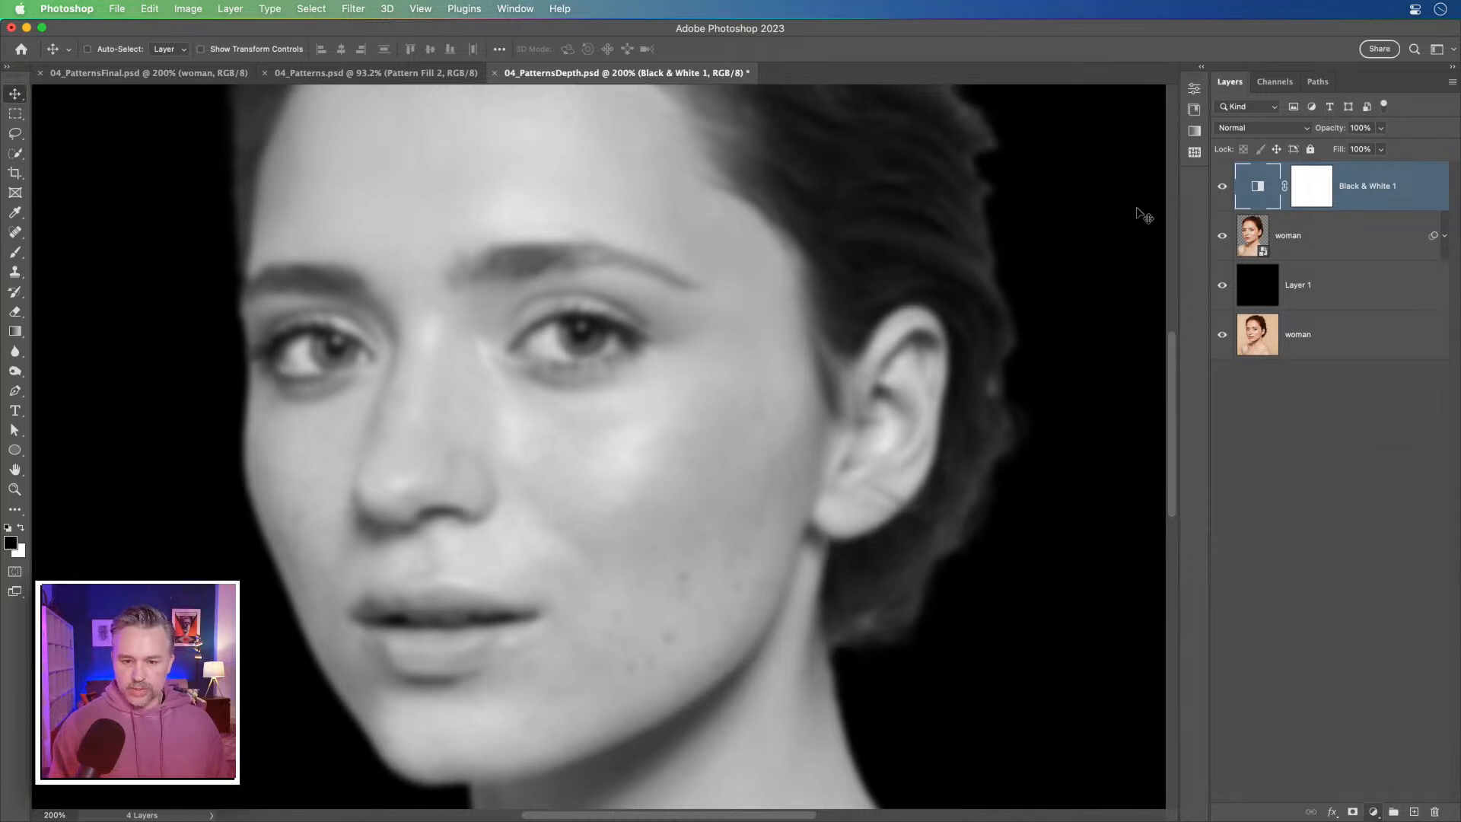
{"action": "left_click_drag", "start_coordinate": [1157, 244], "coordinate": [1090, 248]}
{"action": "key", "text": "super+1"}
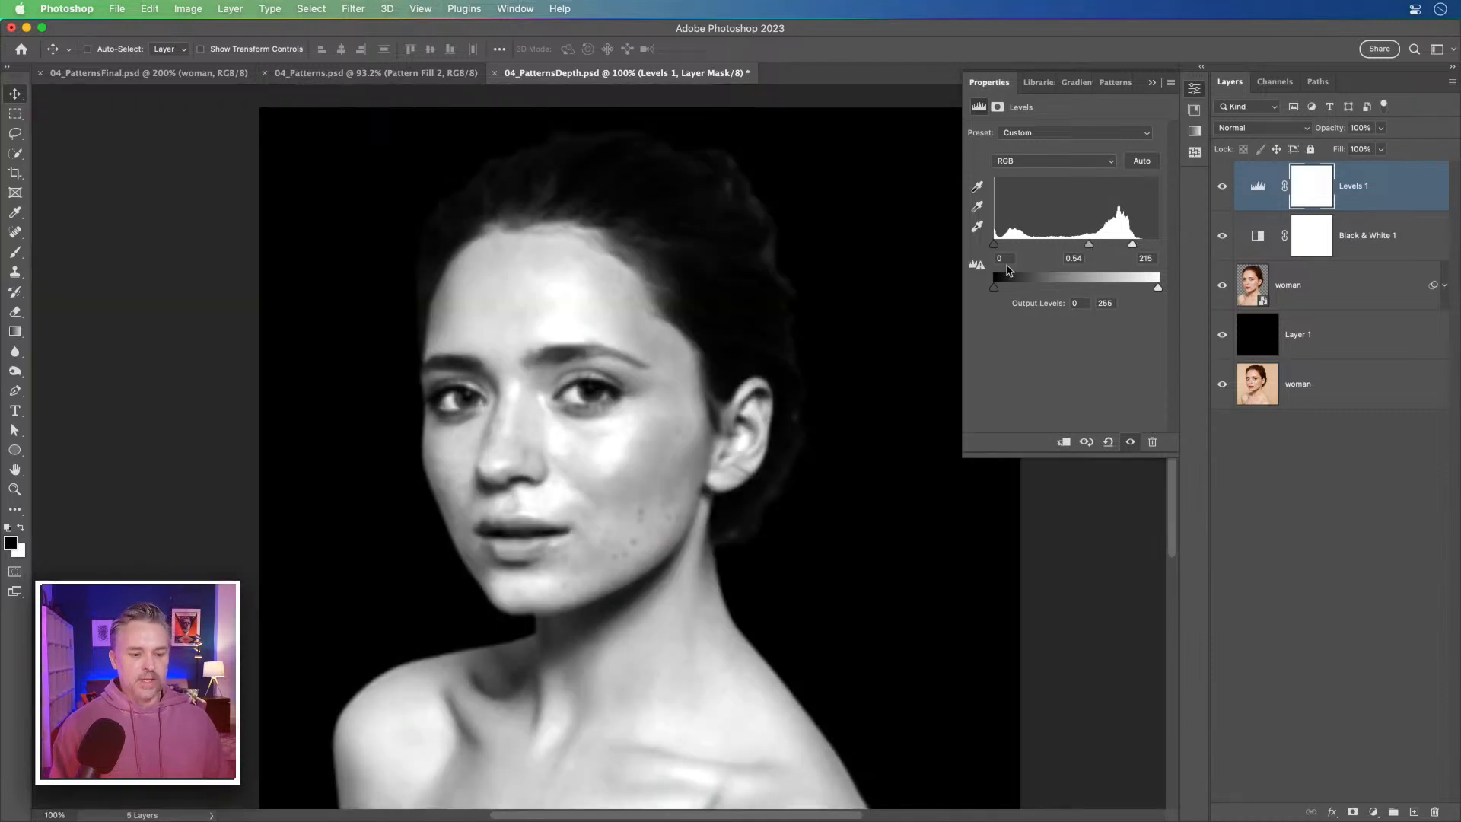
{"action": "left_click", "coordinate": [1152, 82]}
{"action": "key", "text": "super+s"}
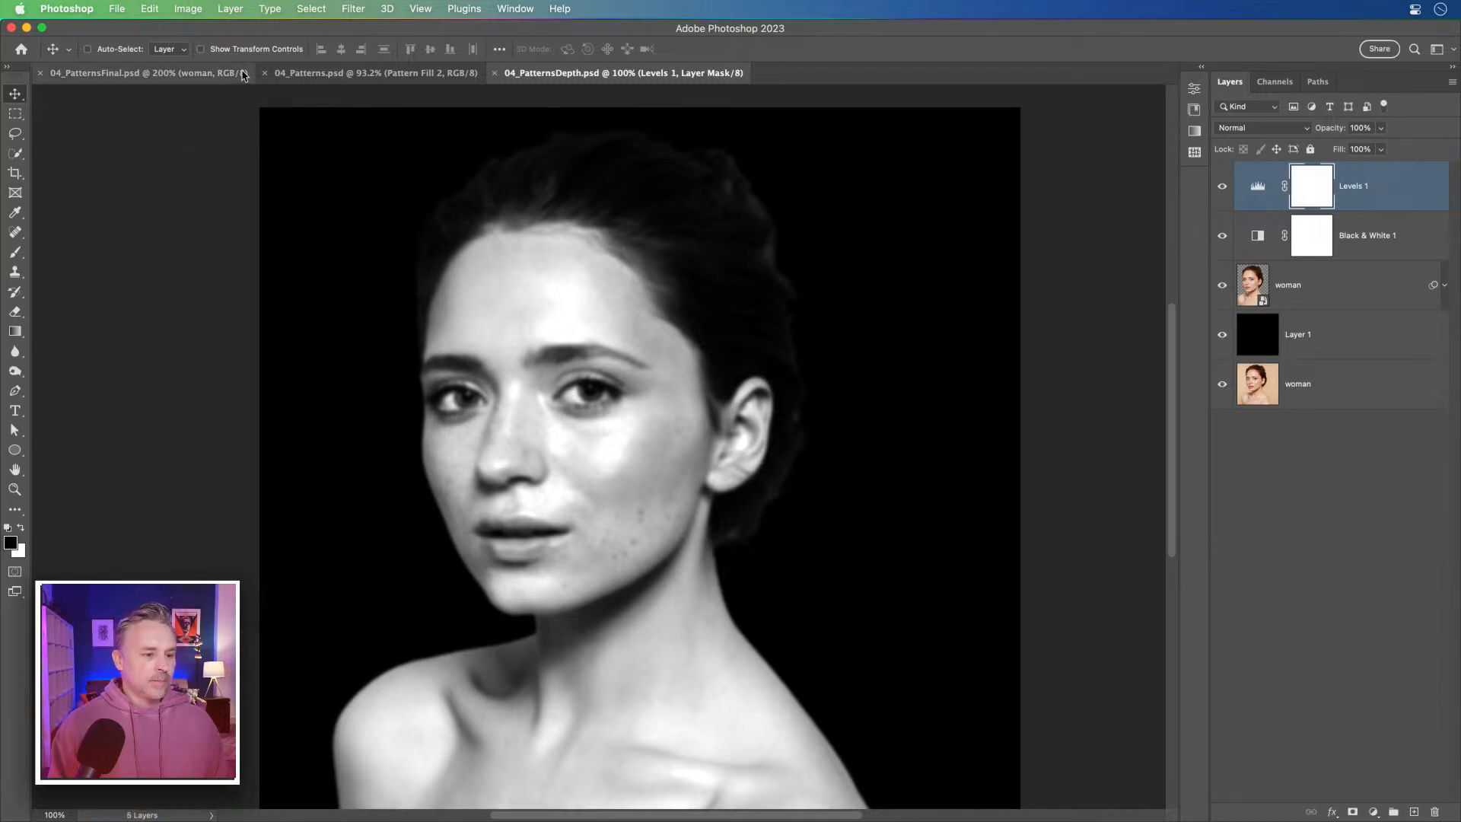
In 04_Patterns.psd, release the Pattern Fill 2 layer above the masked woman from its clipping mask and set its blend mode to Normal.
{"action": "left_click", "coordinate": [354, 74]}
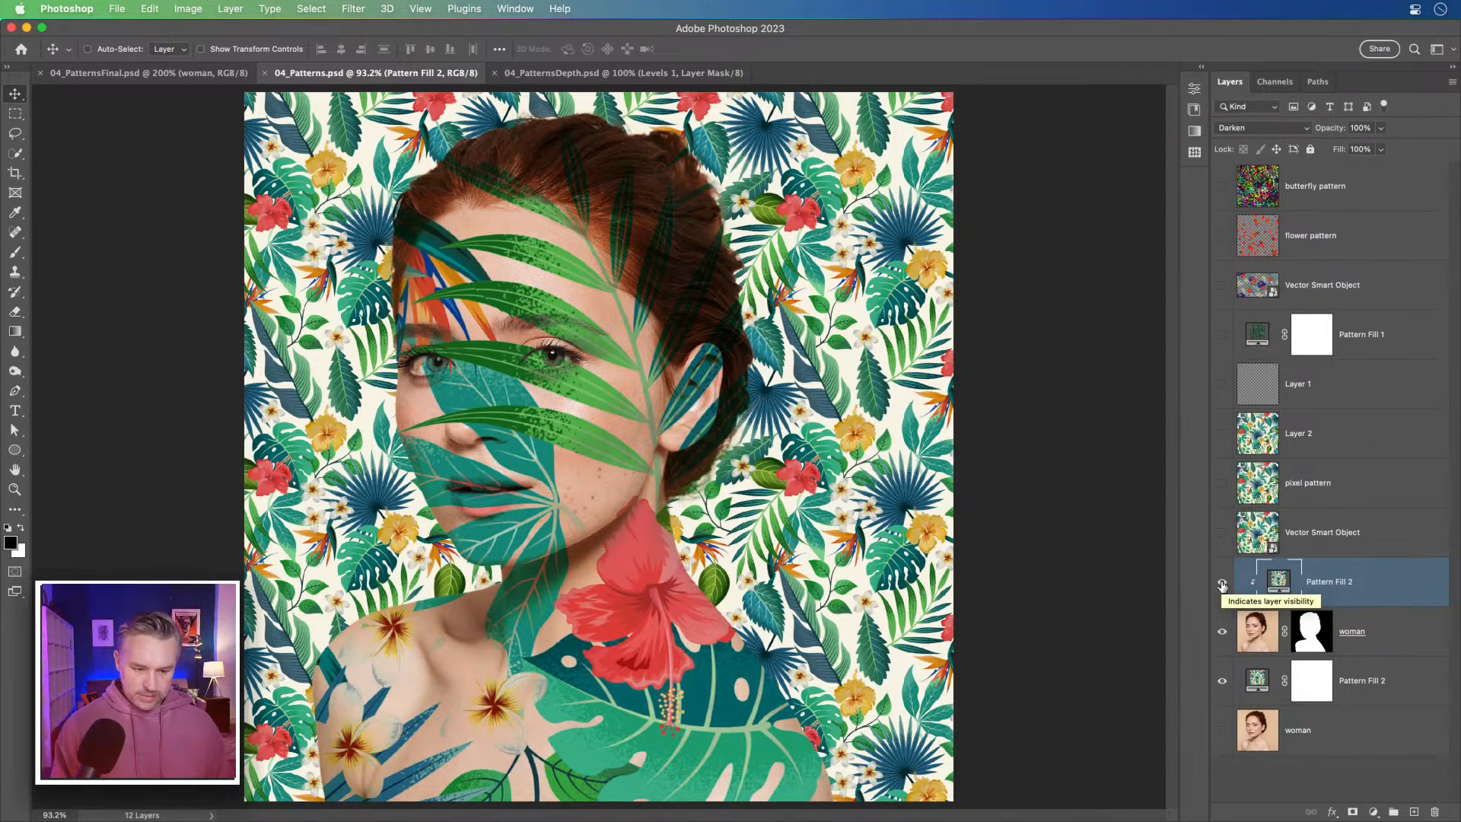
{"action": "left_click", "coordinate": [1343, 602], "text": "alt"}
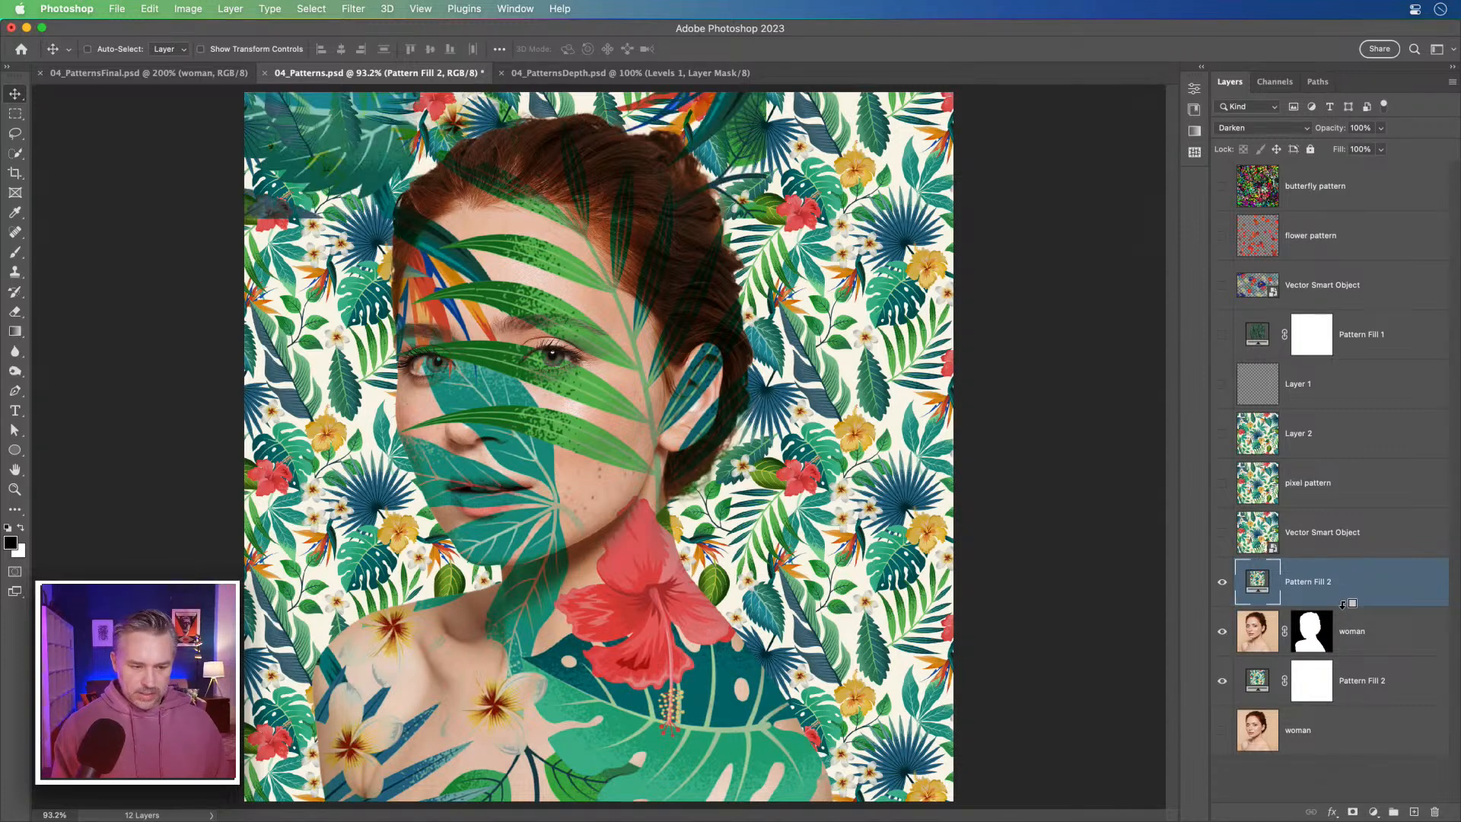
{"action": "left_click", "coordinate": [1282, 128]}
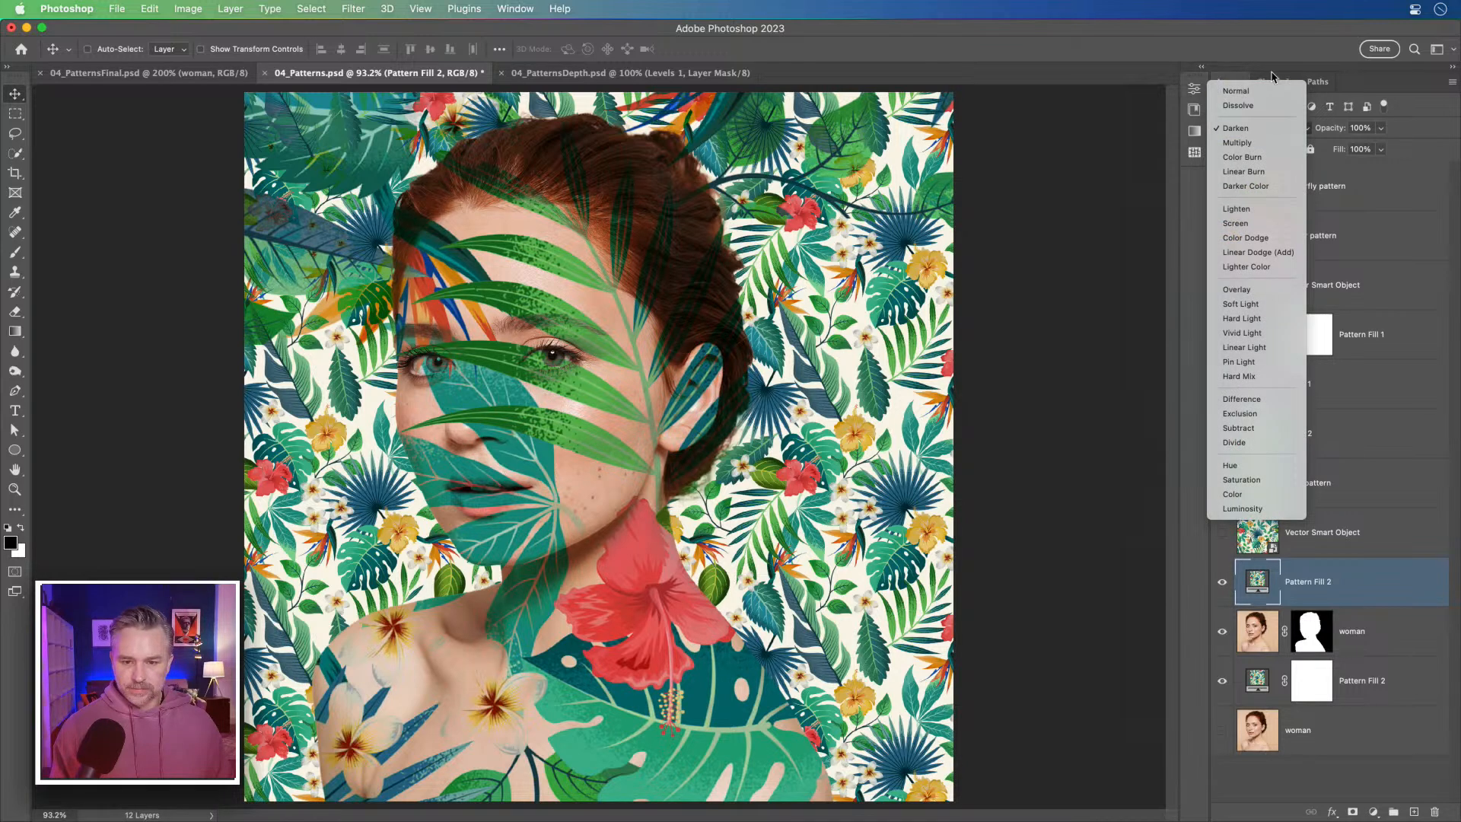
{"action": "left_click", "coordinate": [1267, 93]}
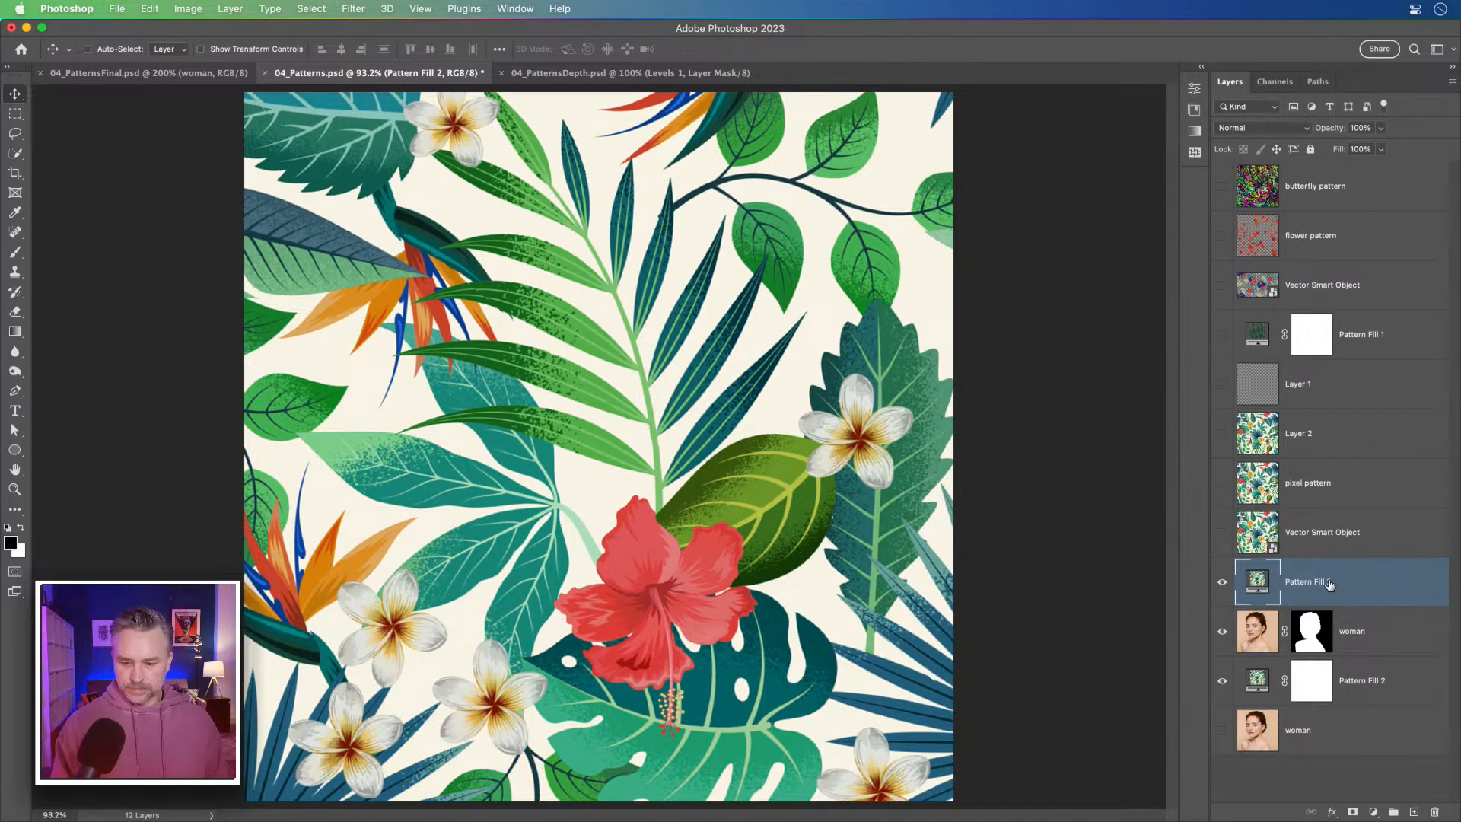
Duplicate the Pattern Fill 2 layer above the masked woman and convert the upper copy to a smart object.
{"action": "key", "text": "alt+super+g"}
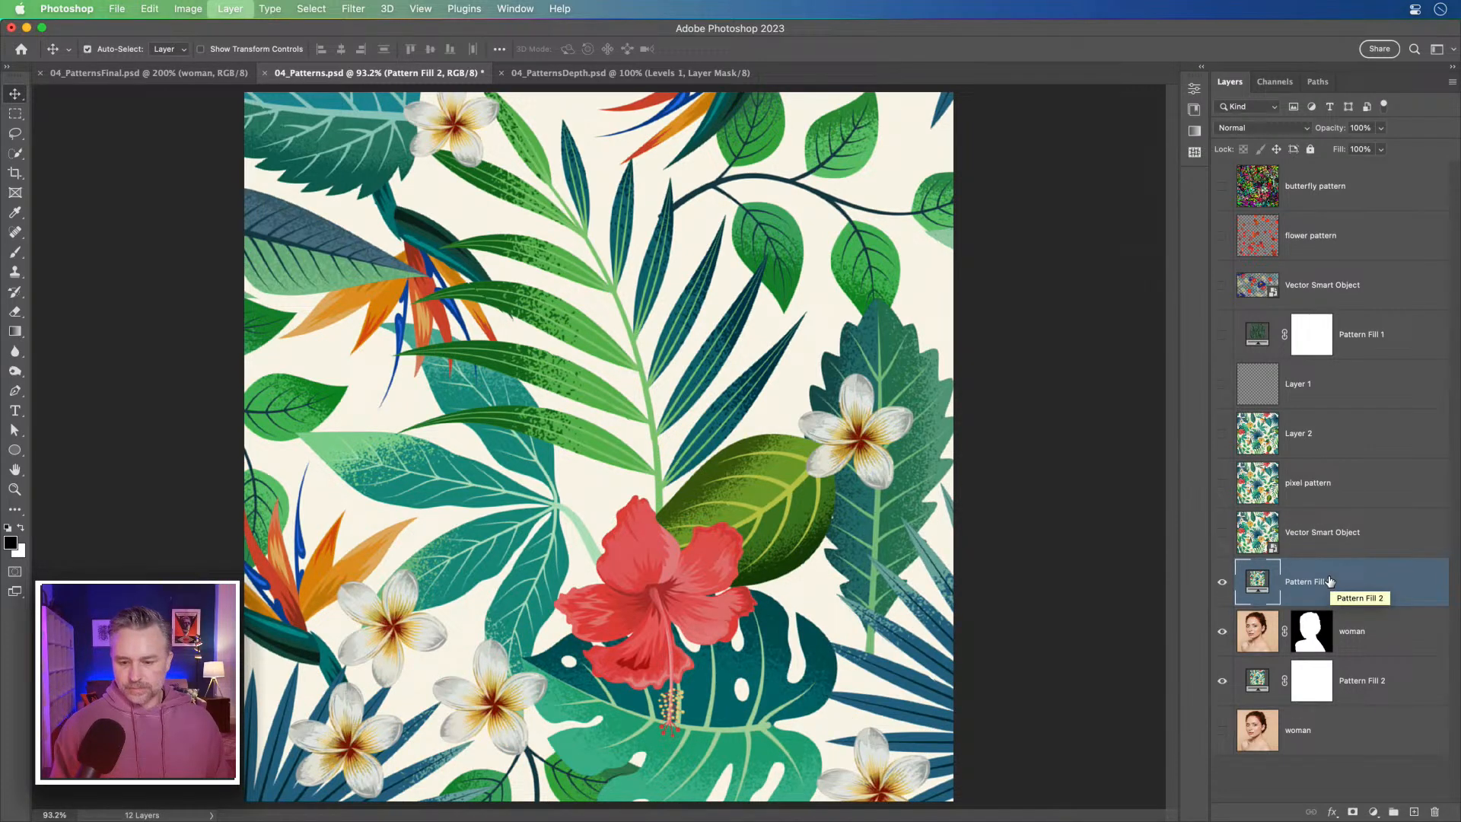
{"action": "right_click", "coordinate": [1330, 582]}
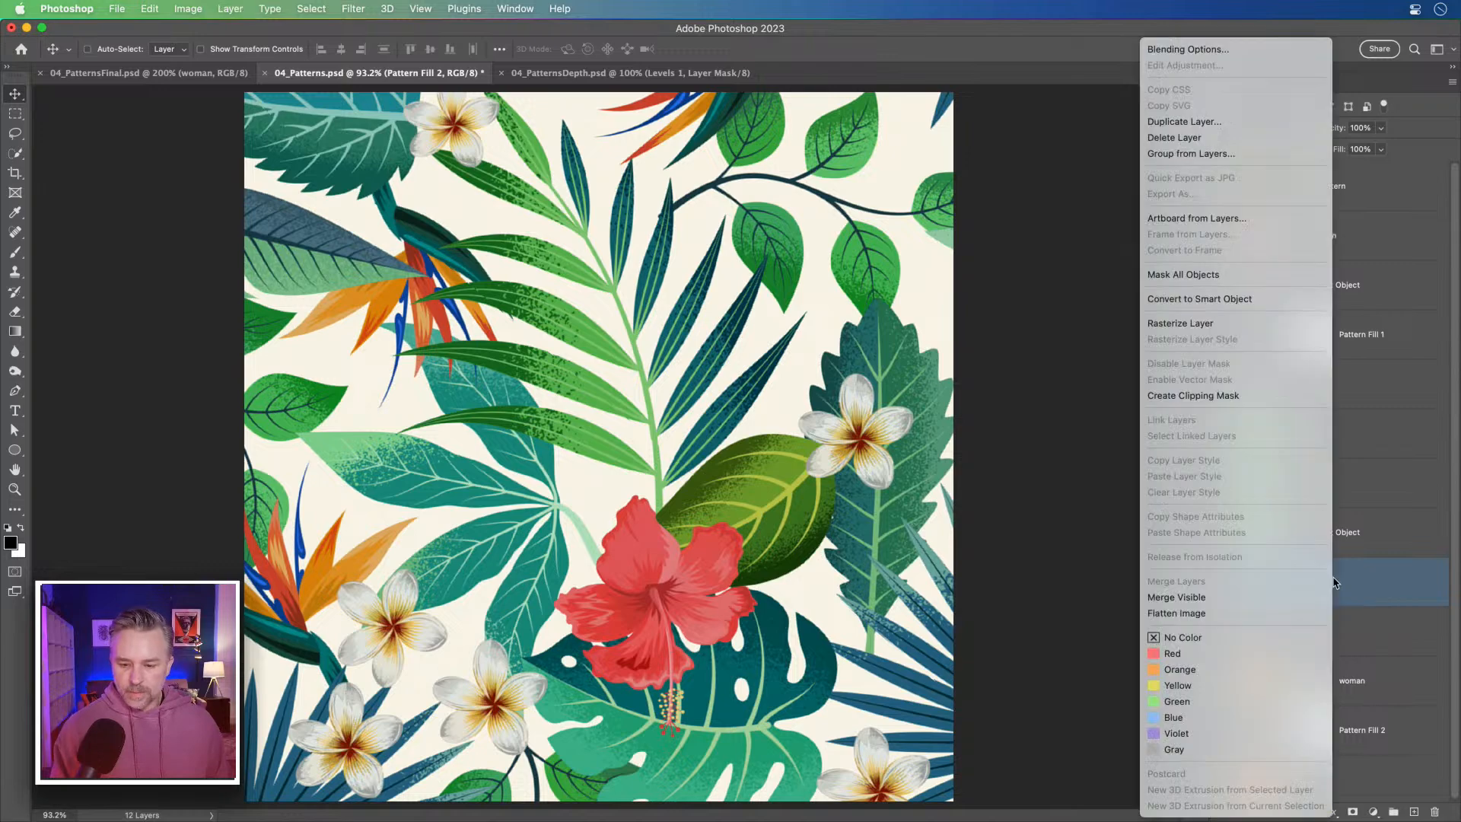
{"action": "left_click", "coordinate": [1262, 305]}
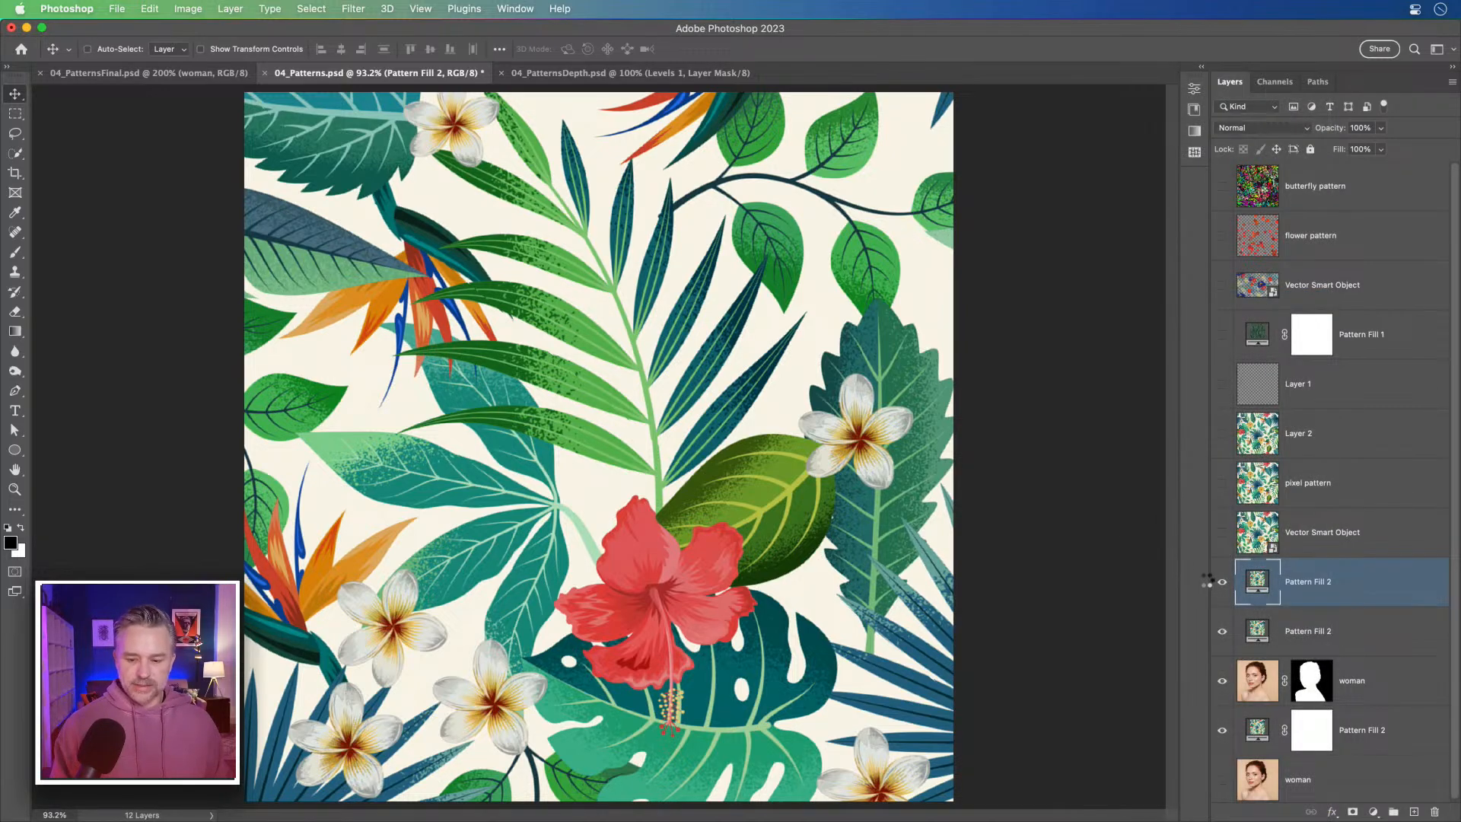
Try to apply a Displace filter to the pattern smart object with horizontal and vertical scale 40, Stretch To Fit and Repeat Edge Pixels.
{"action": "left_click", "coordinate": [347, 9]}
{"action": "left_click", "coordinate": [347, 9]}
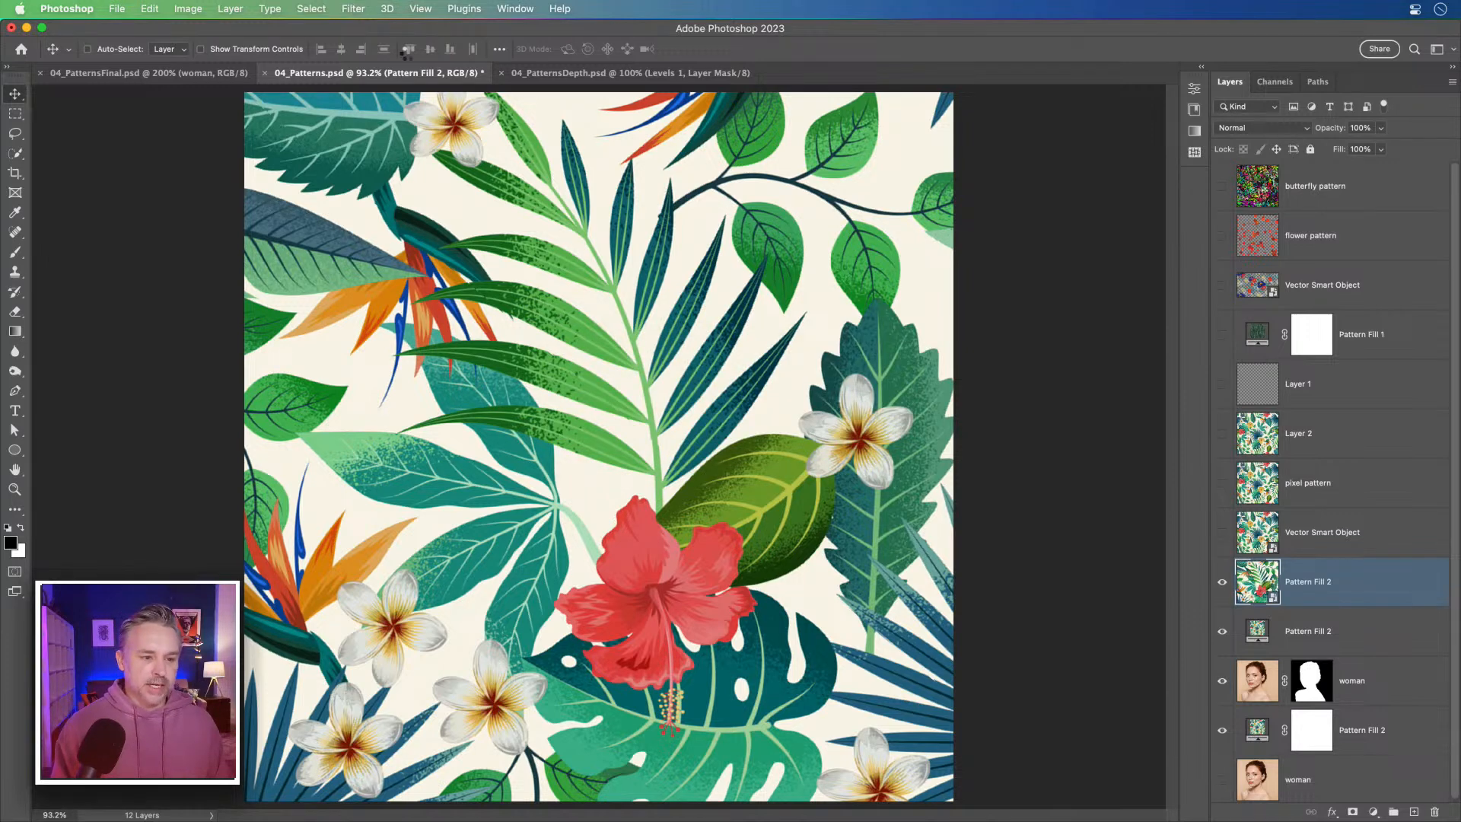
{"action": "left_click", "coordinate": [353, 8]}
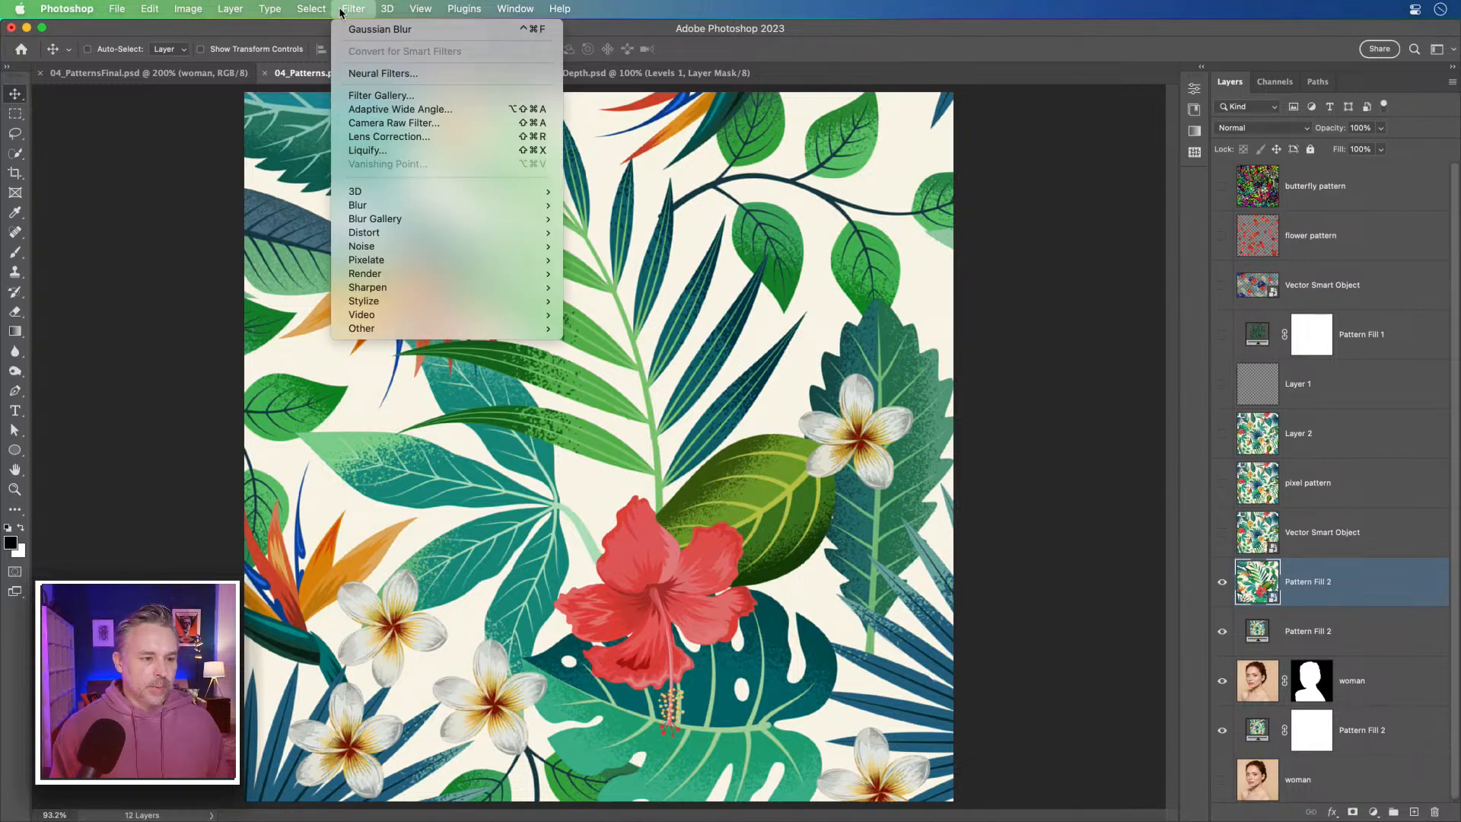
{"action": "mouse_move", "coordinate": [532, 233]}
{"action": "left_click", "coordinate": [601, 233]}
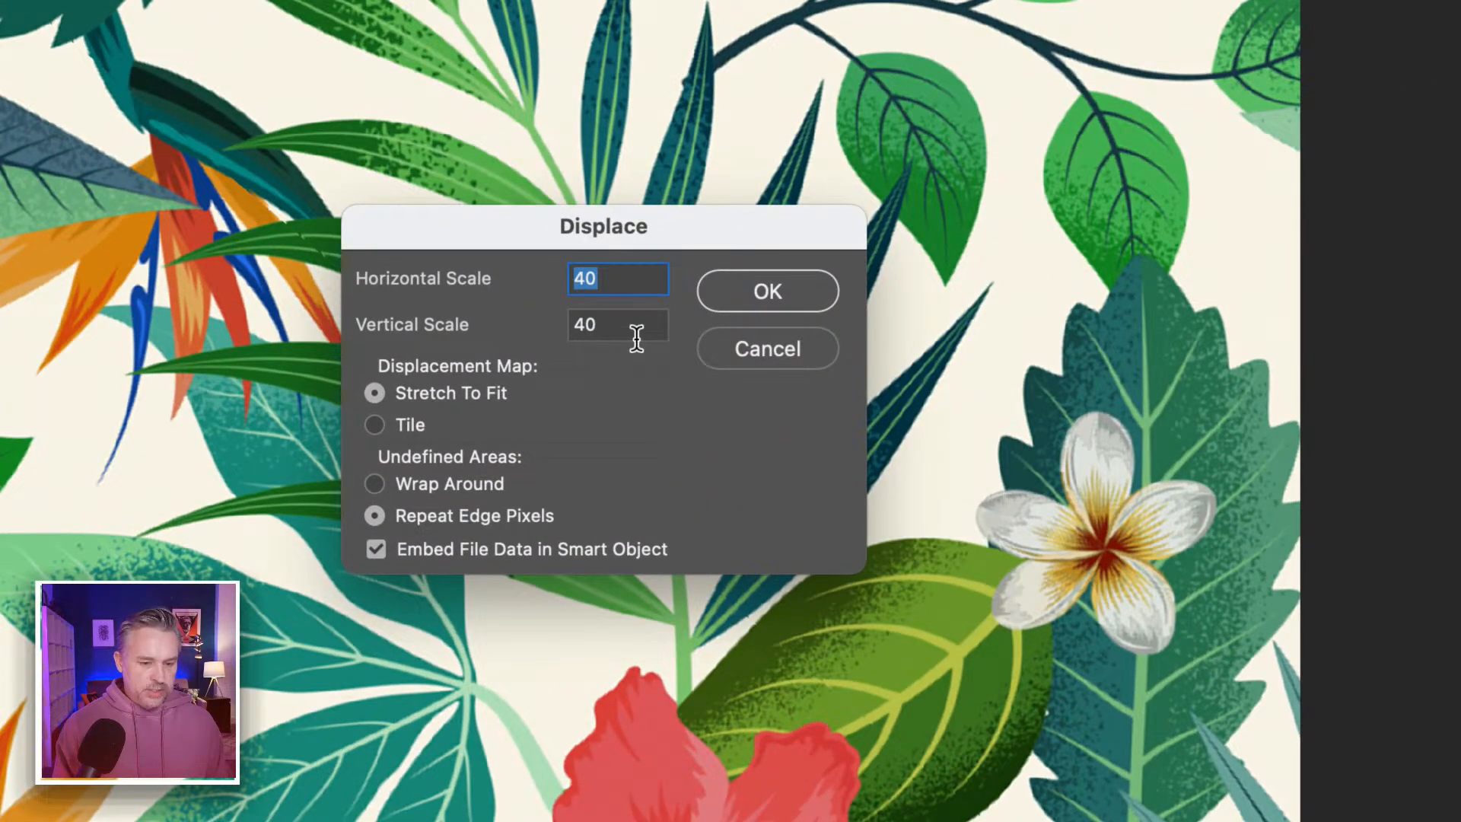
{"action": "key", "text": "Return"}
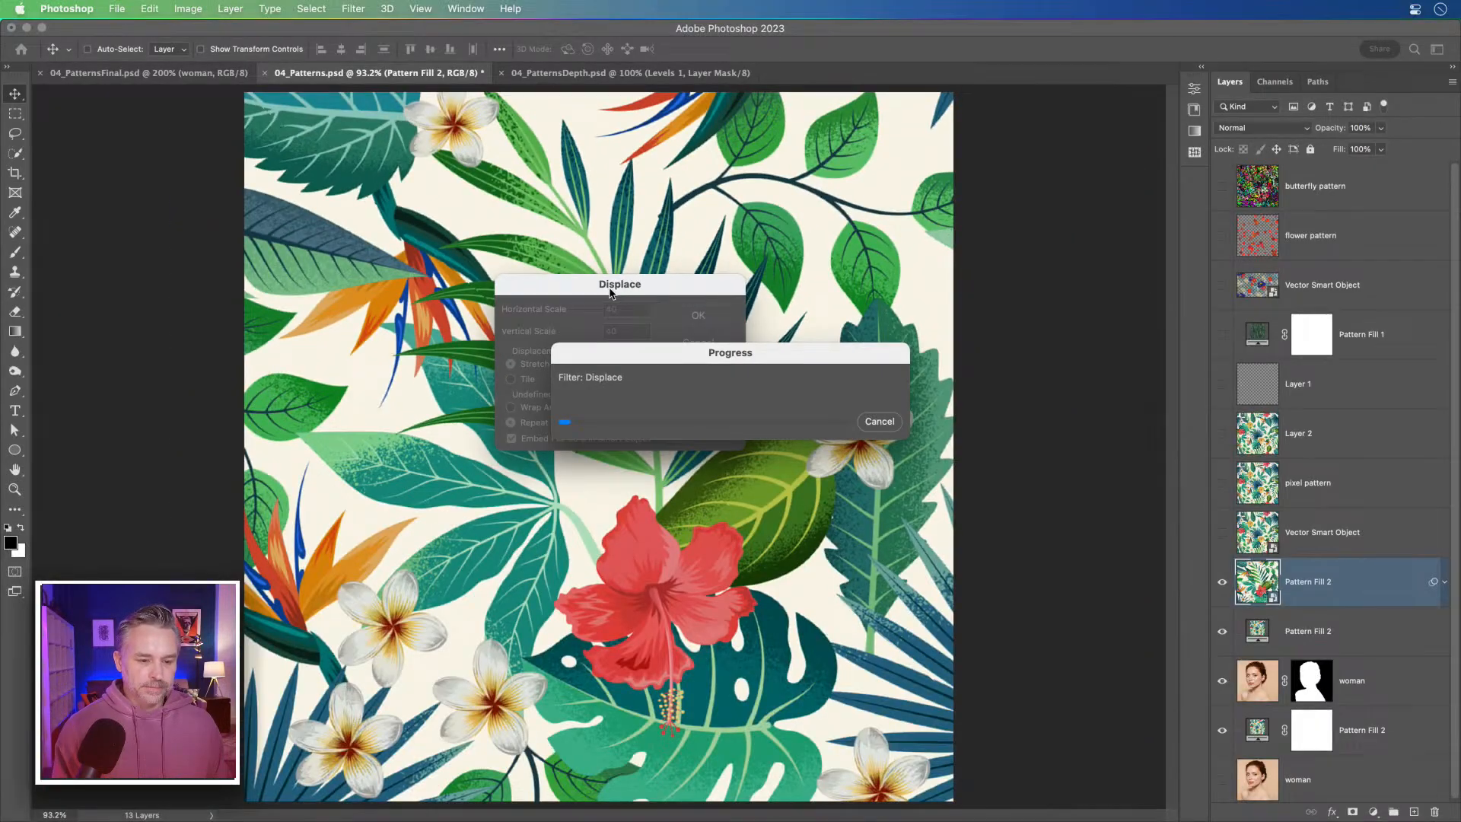
{"action": "left_click_drag", "start_coordinate": [612, 287], "coordinate": [639, 294]}
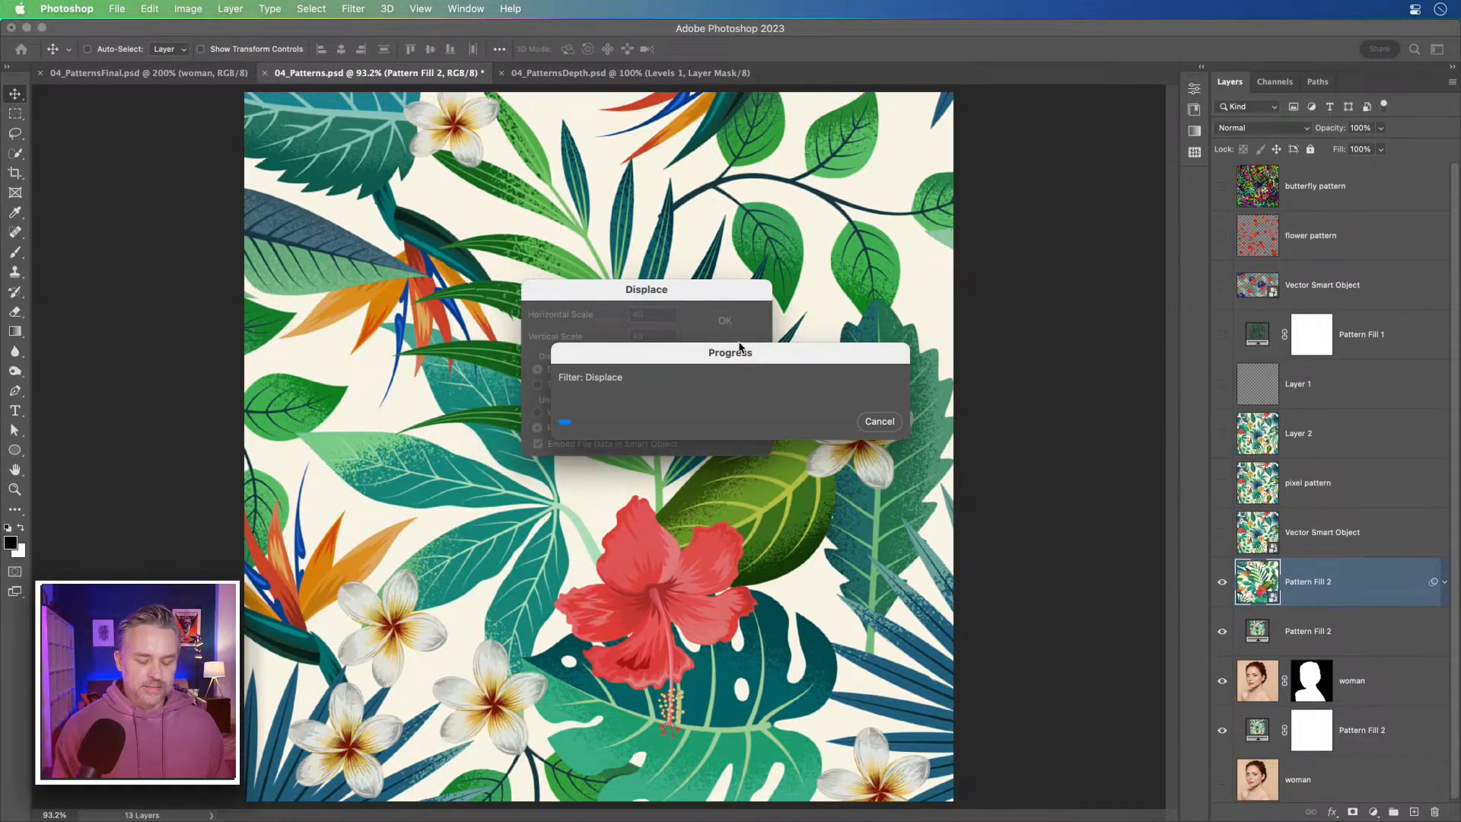
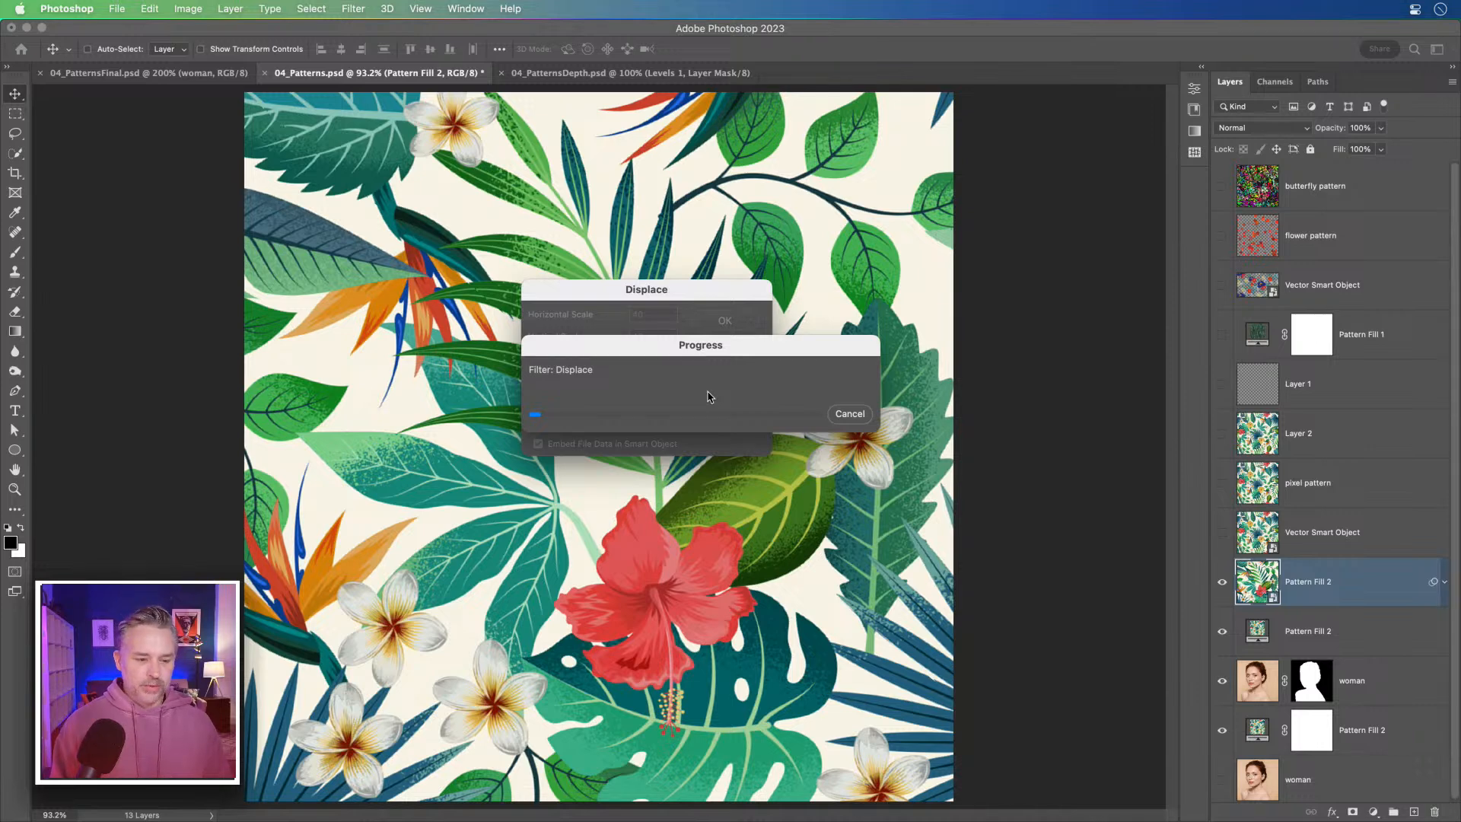
{"action": "left_click_drag", "start_coordinate": [680, 342], "coordinate": [992, 331]}
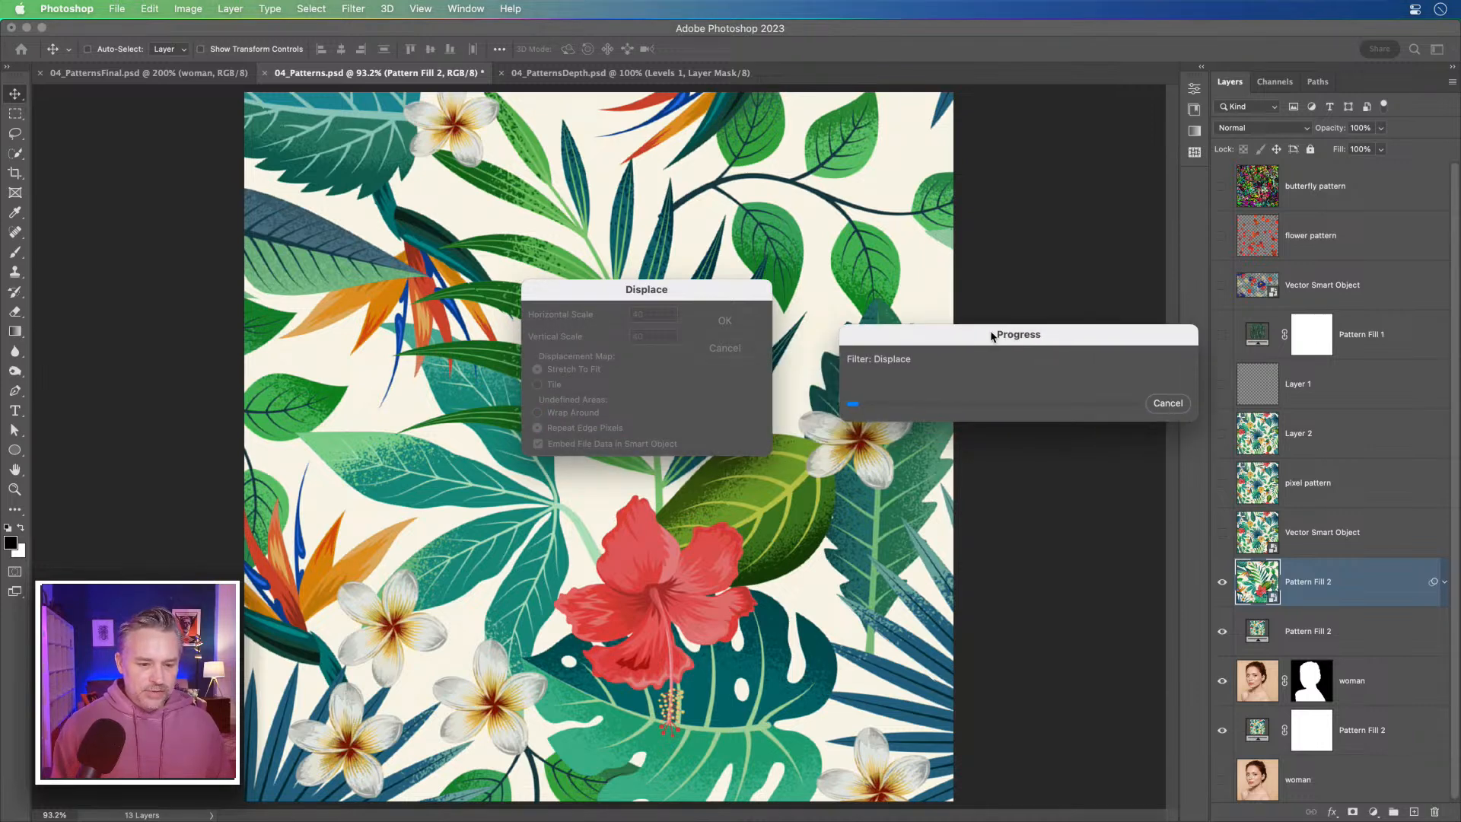
{"action": "left_click_drag", "start_coordinate": [599, 291], "coordinate": [747, 297]}
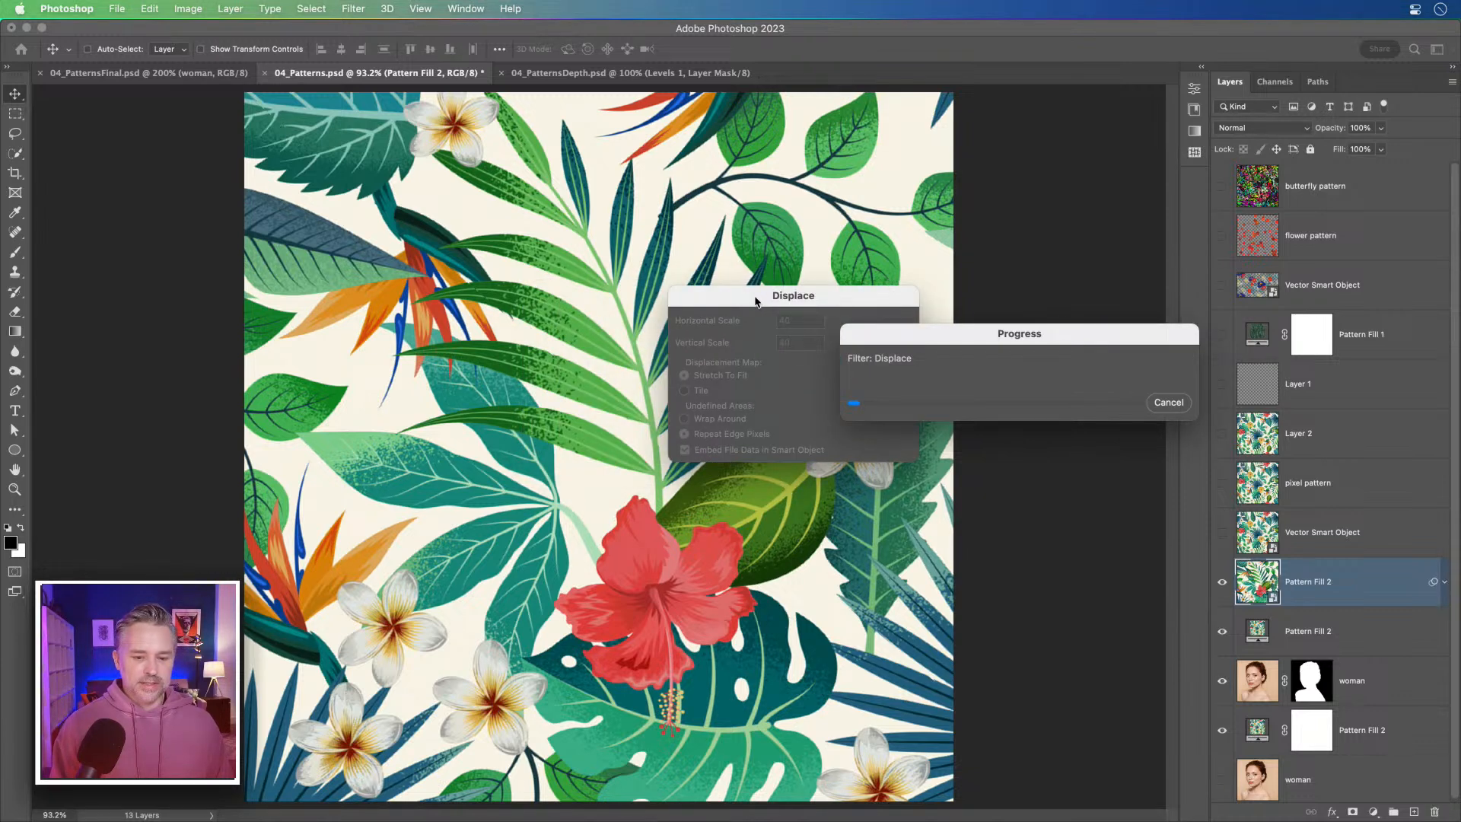
{"action": "left_click_drag", "start_coordinate": [925, 340], "coordinate": [495, 317]}
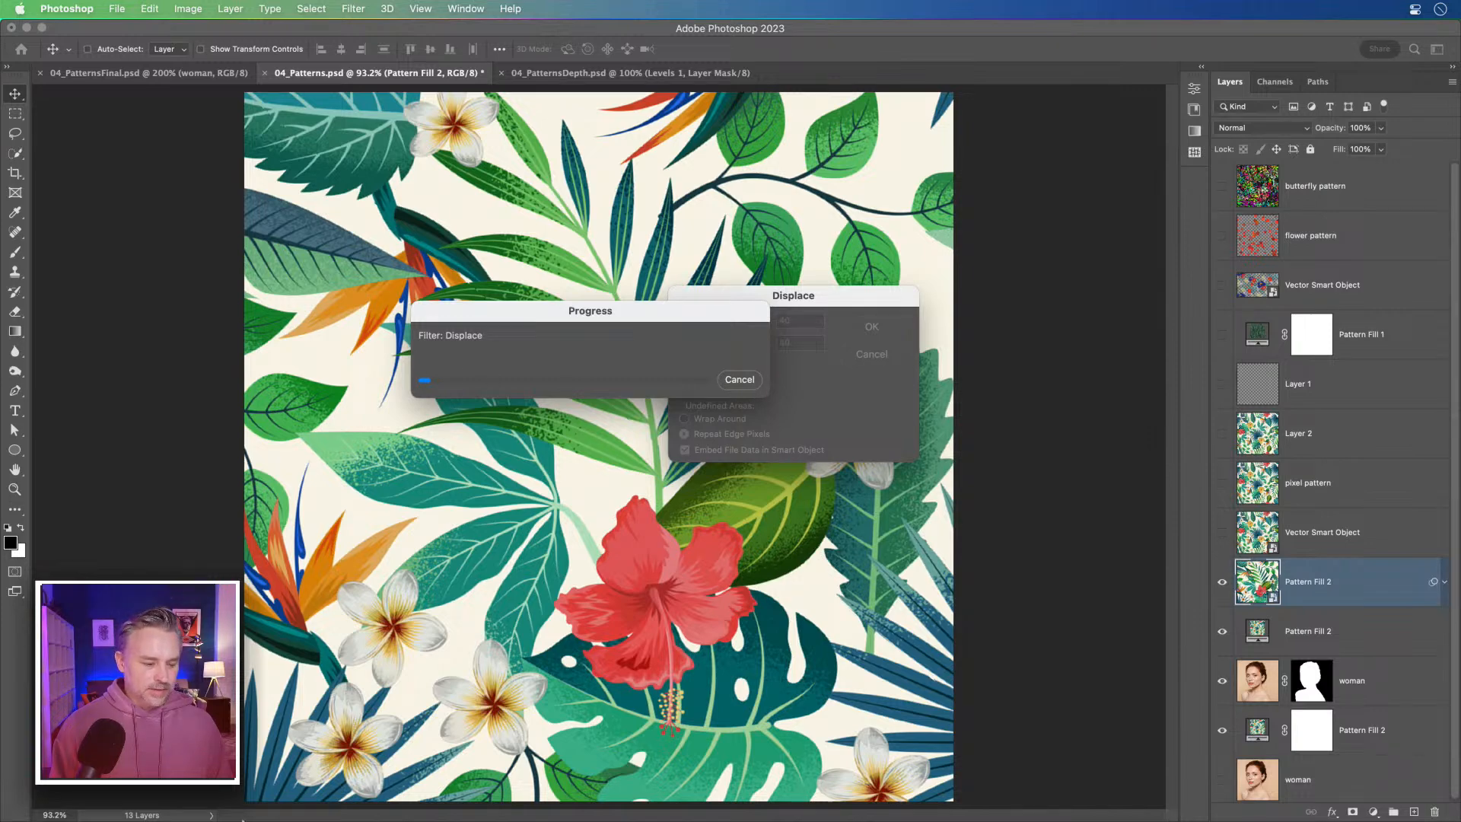
Force quit the hanging Adobe Photoshop 2023 and close the leftover Recents and Force Quit Applications windows.
{"action": "left_click", "coordinate": [32, 801]}
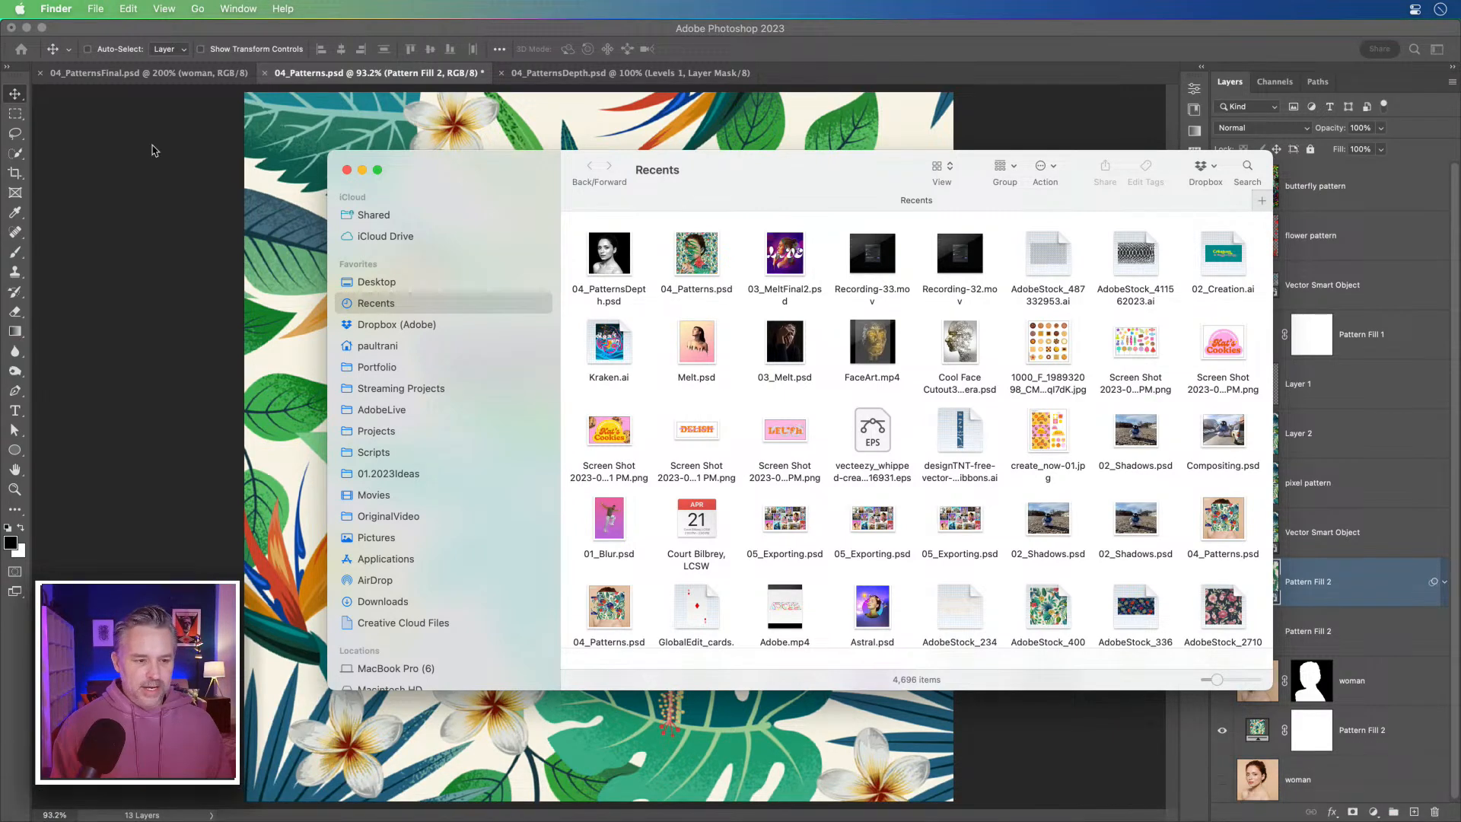
{"action": "left_click", "coordinate": [23, 8]}
{"action": "left_click", "coordinate": [44, 121]}
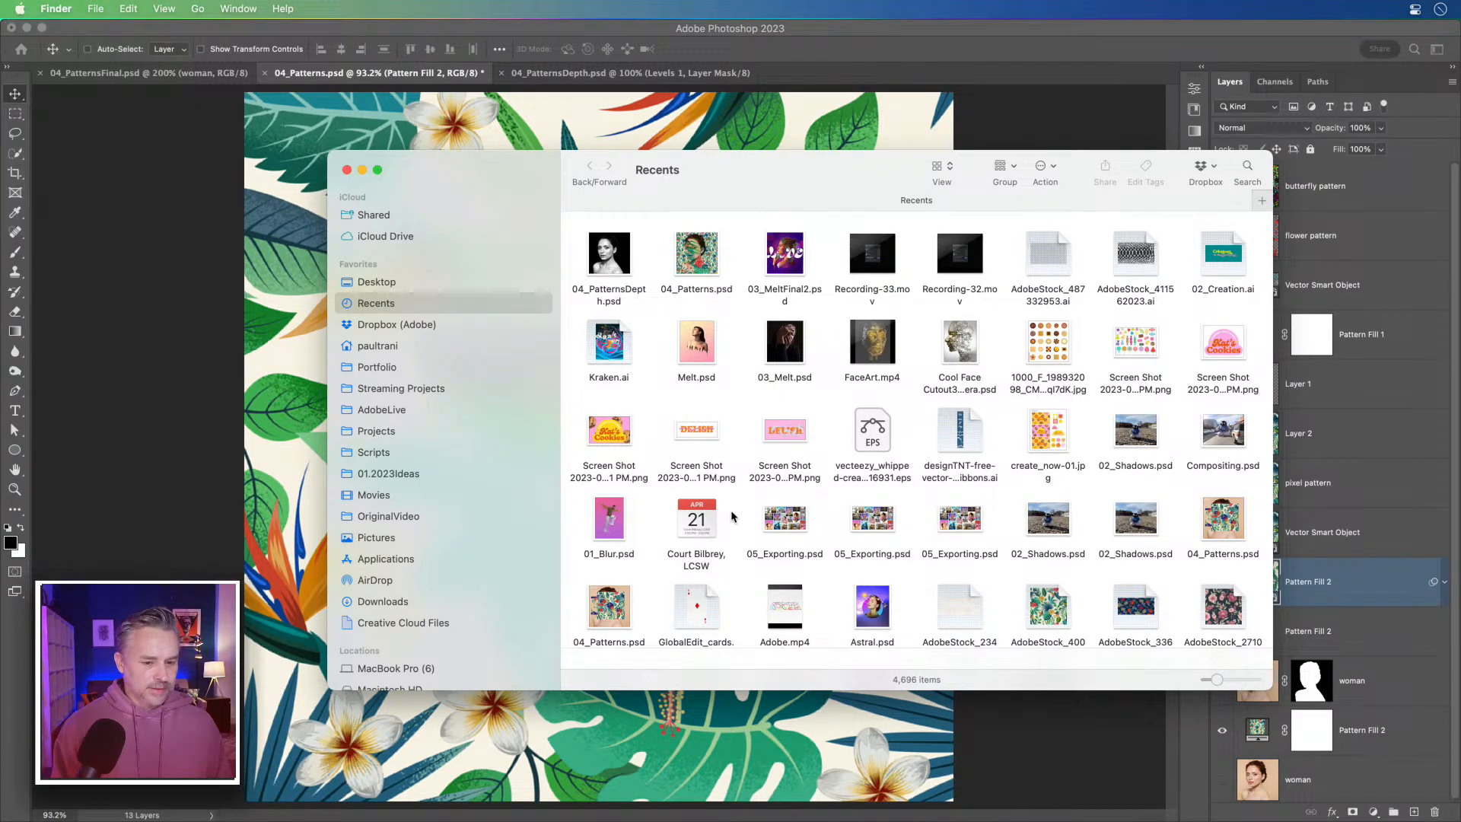
{"action": "left_click", "coordinate": [218, 244]}
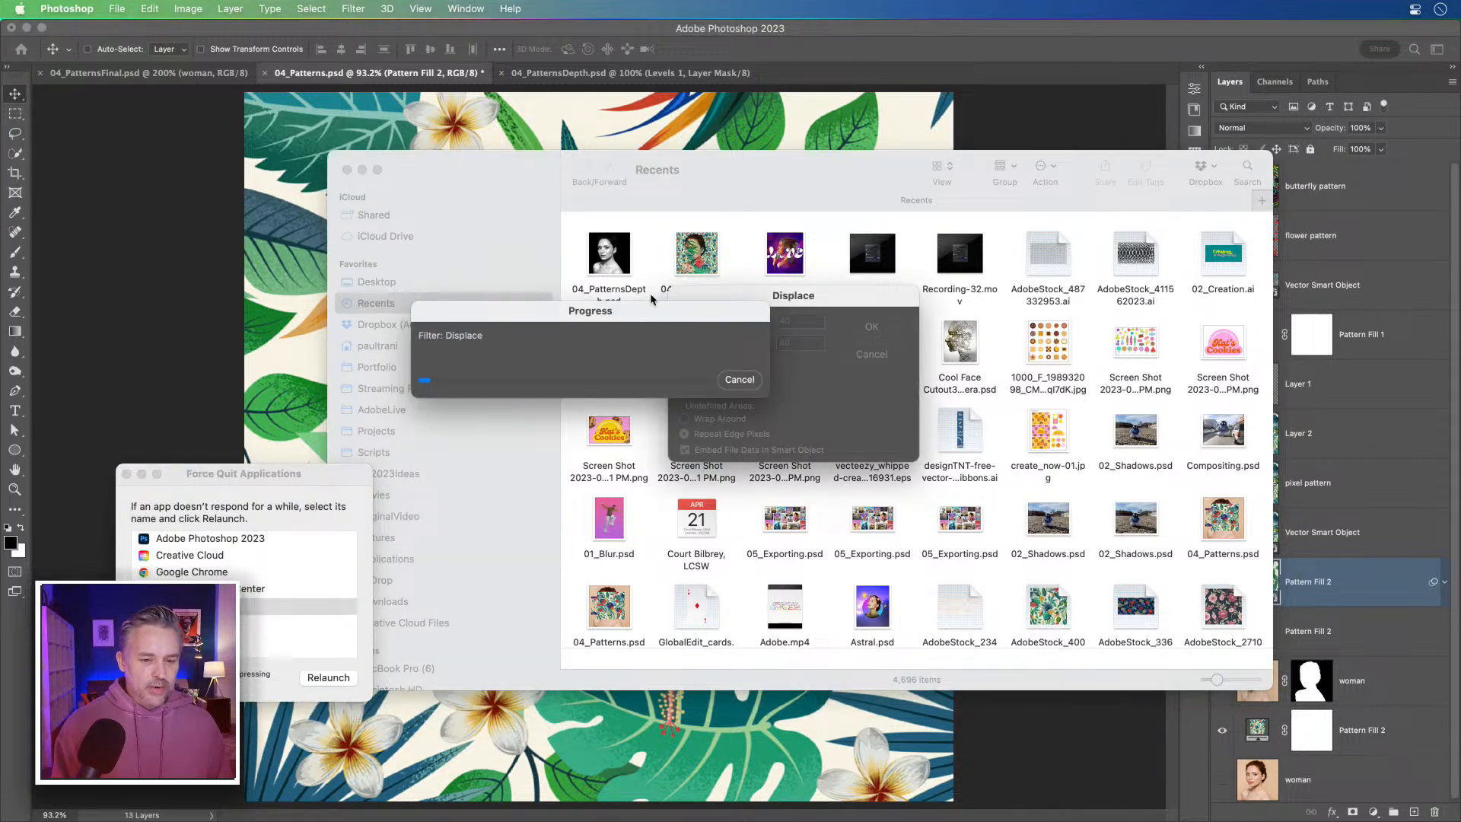
{"action": "left_click", "coordinate": [187, 542]}
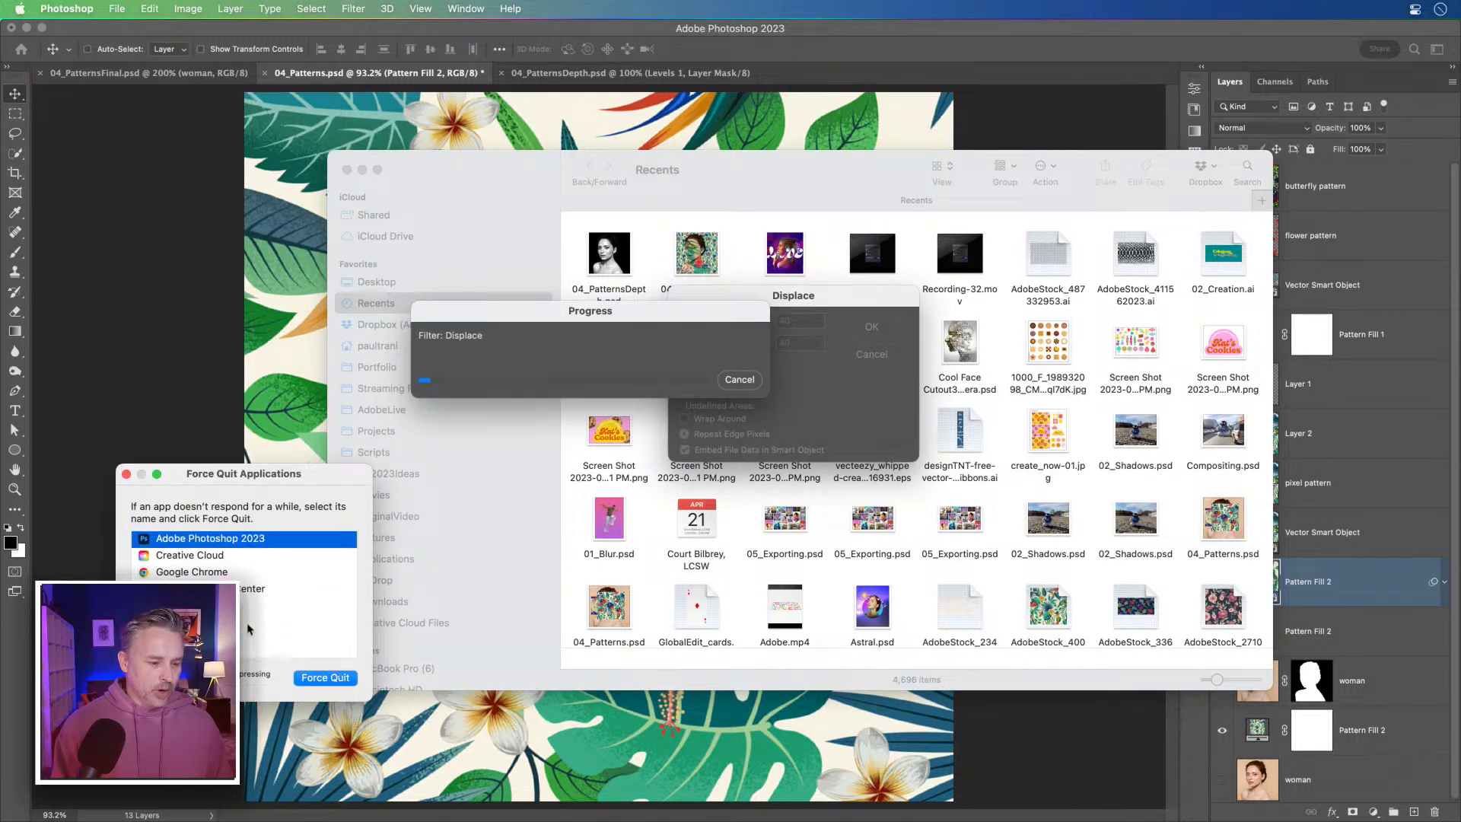
{"action": "left_click", "coordinate": [321, 677]}
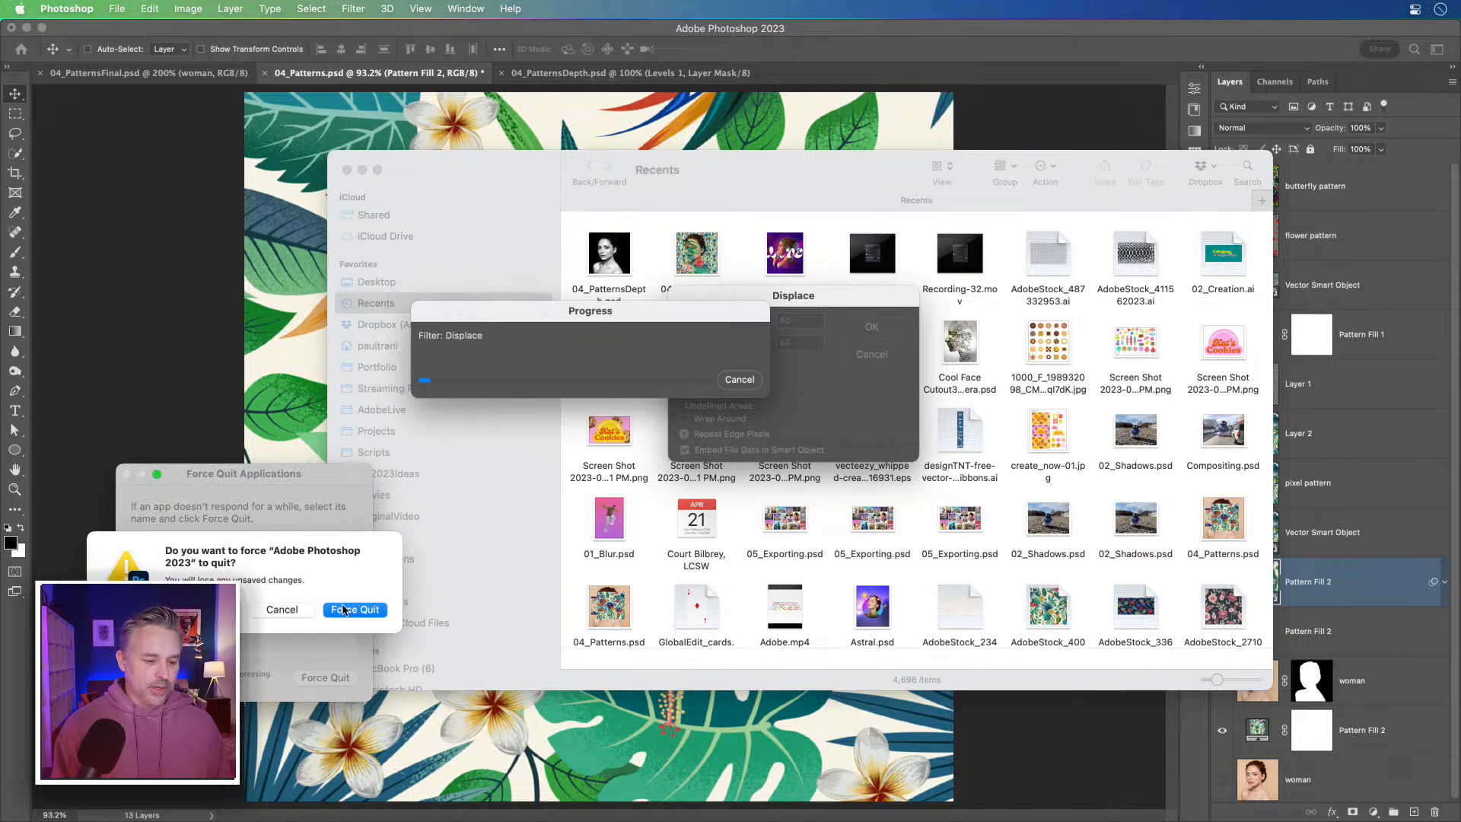
{"action": "left_click", "coordinate": [344, 612]}
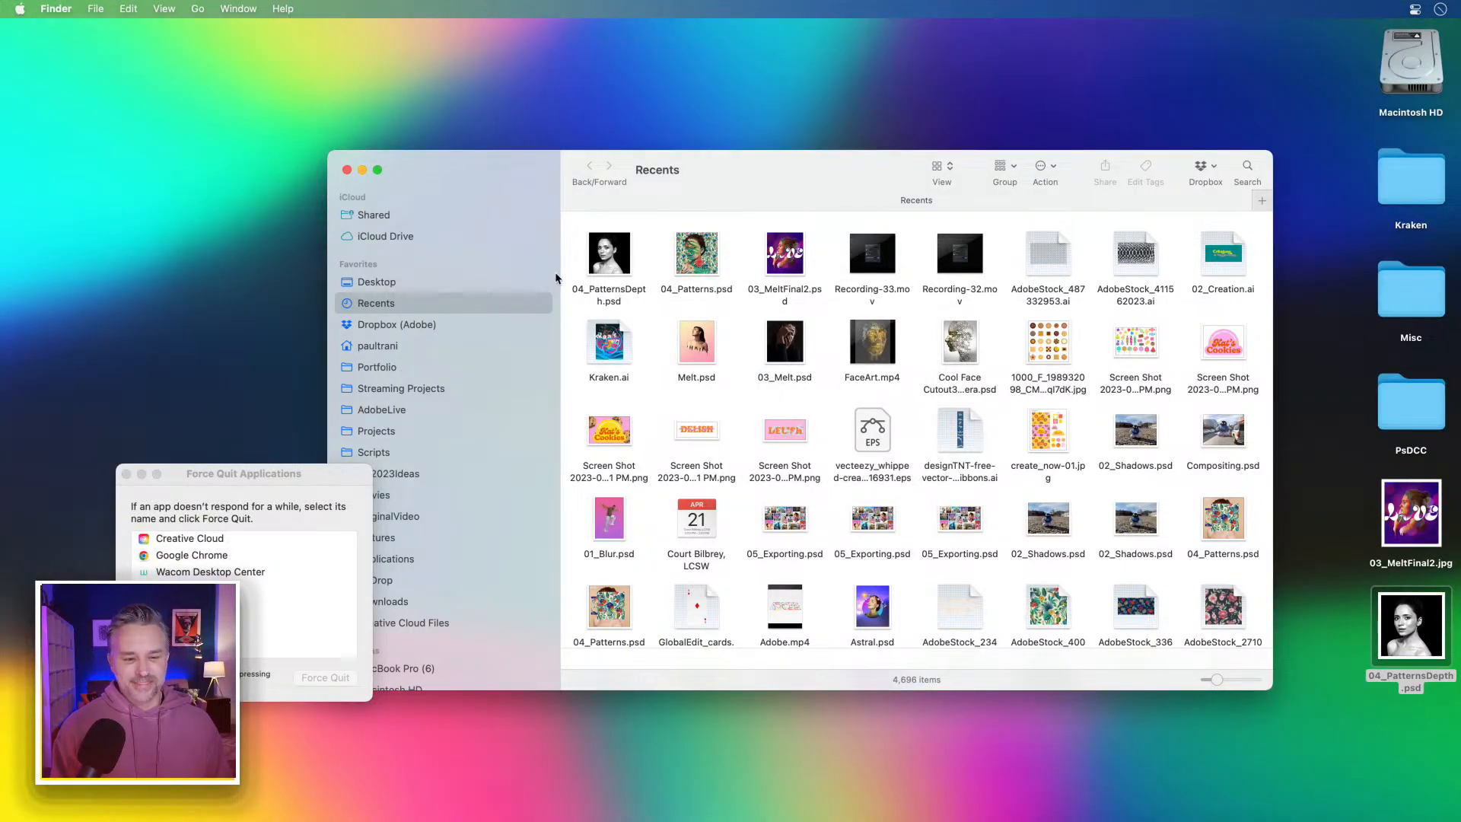
{"action": "left_click", "coordinate": [347, 170]}
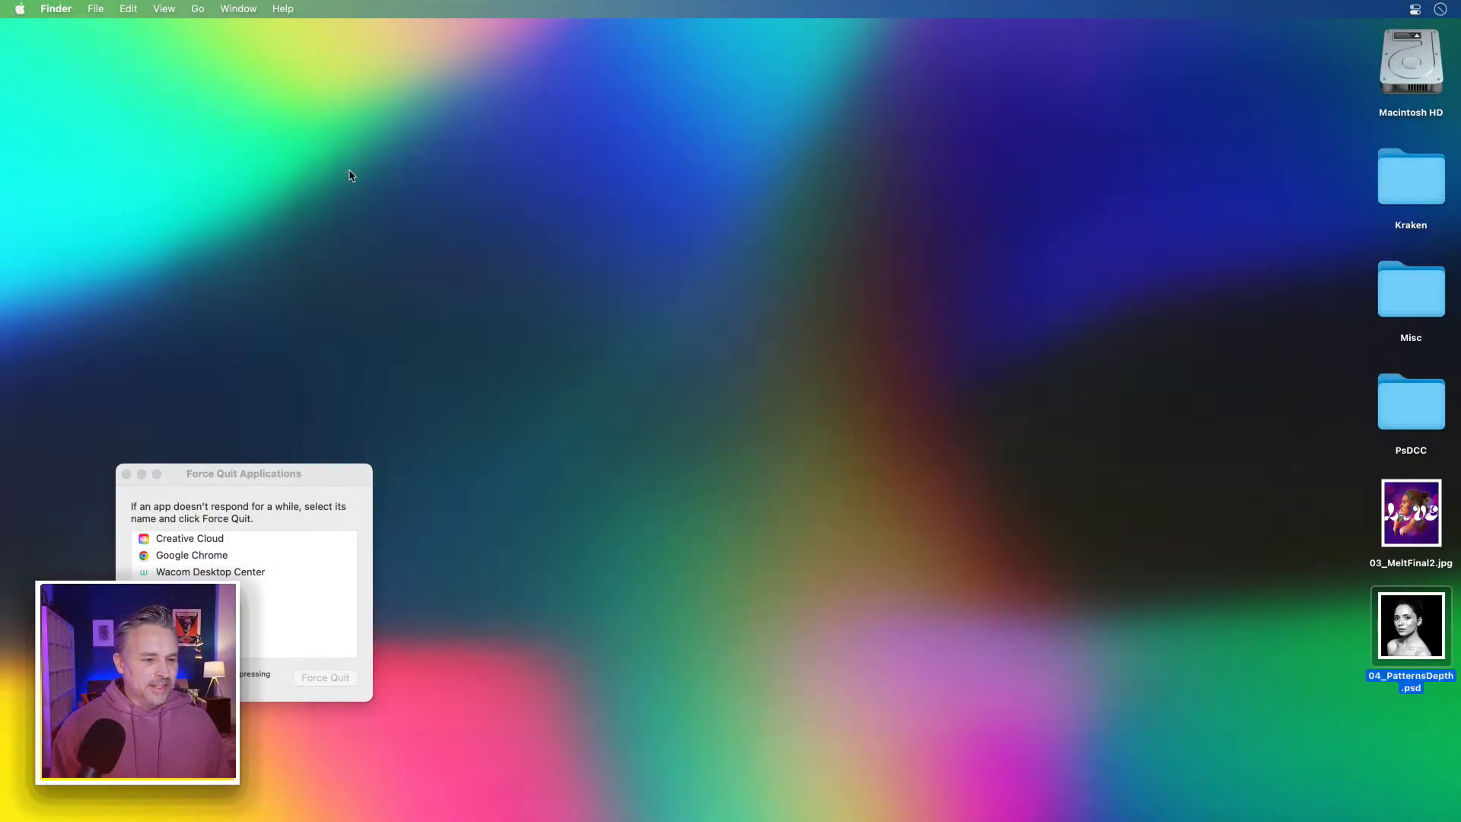
{"action": "left_click", "coordinate": [126, 474]}
Open 04_PatternsFinal.psd from the Final folder inside the PsDCC folder on the desktop.
{"action": "double_click", "coordinate": [1411, 403]}
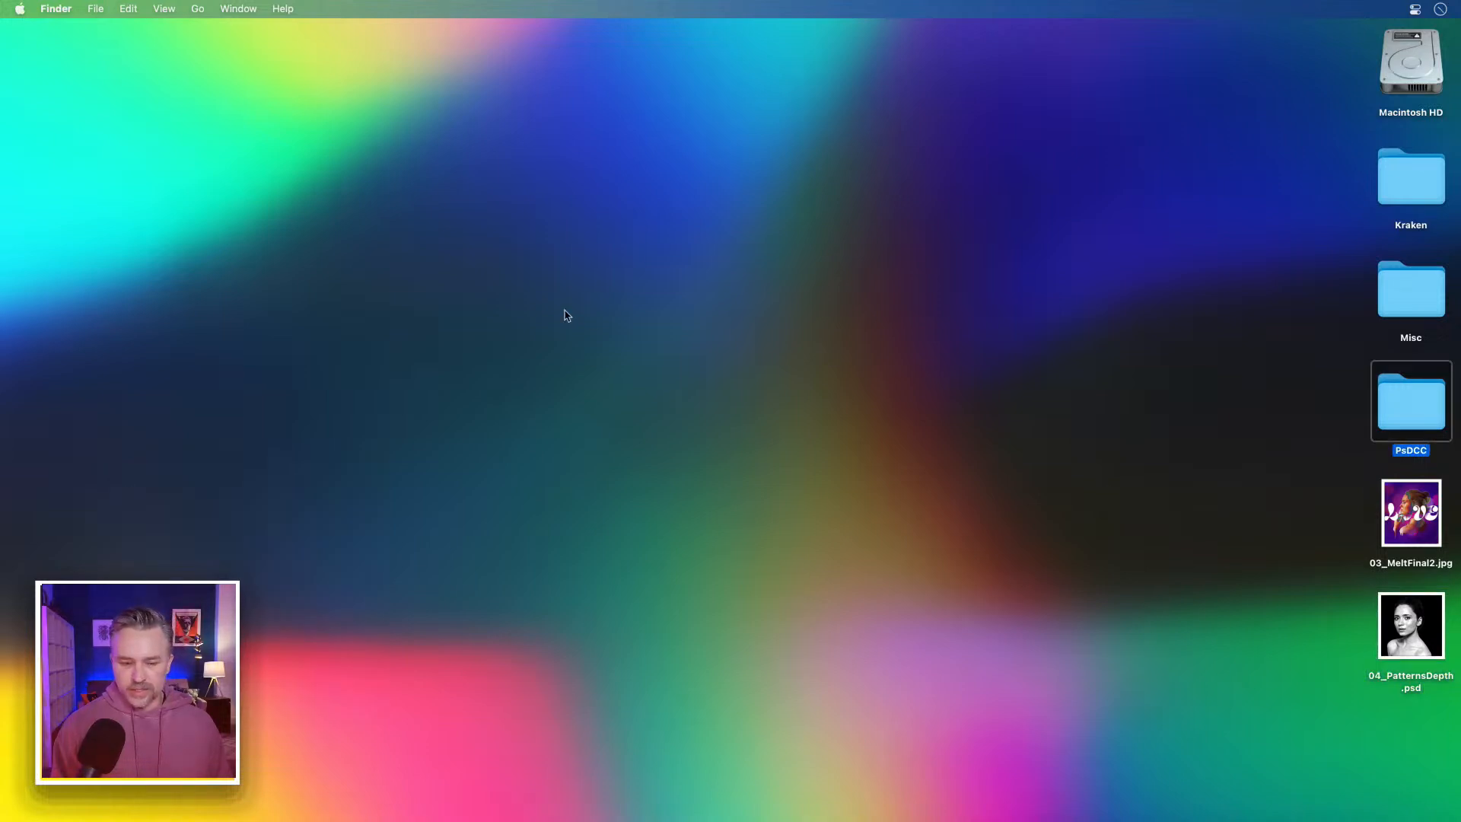
{"action": "left_click", "coordinate": [928, 200]}
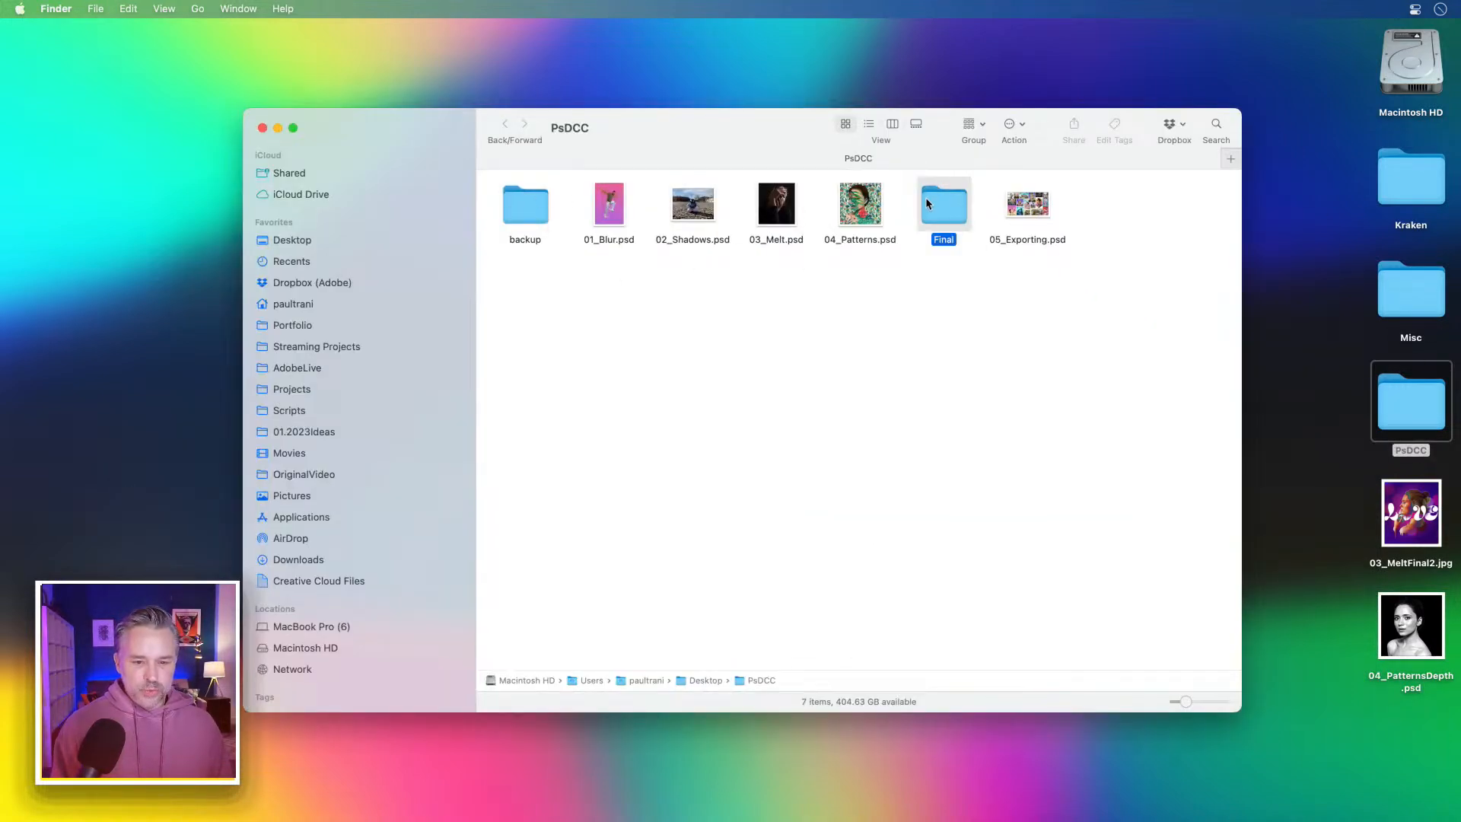
{"action": "double_click", "coordinate": [951, 204]}
{"action": "left_click", "coordinate": [763, 223]}
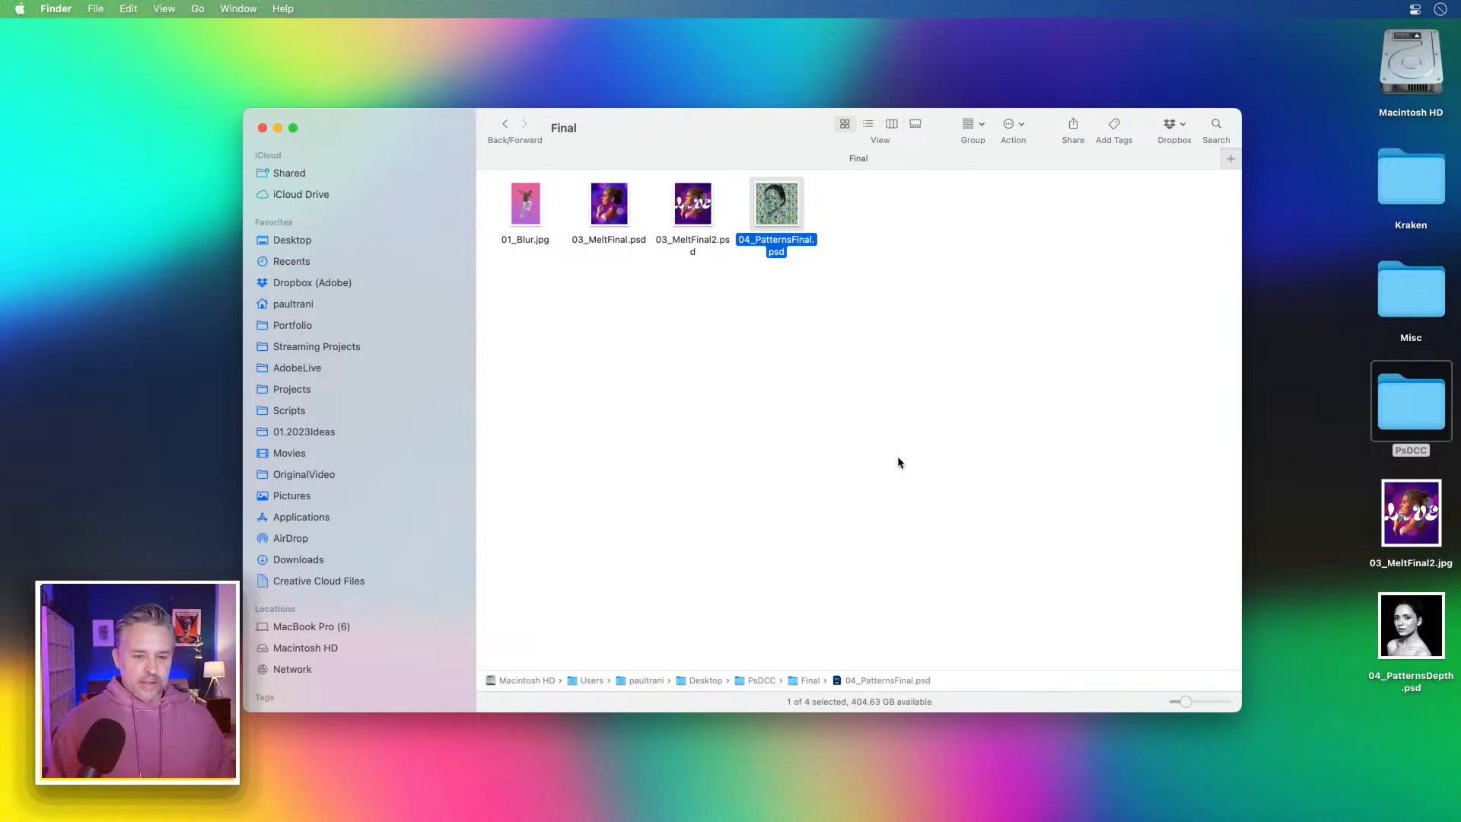
{"action": "left_click", "coordinate": [828, 225]}
{"action": "mouse_move", "coordinate": [669, 138]}
{"action": "left_mouse_down"}
{"action": "mouse_move", "coordinate": [629, 782]}
{"action": "mouse_move", "coordinate": [661, 137]}
{"action": "left_mouse_up"}
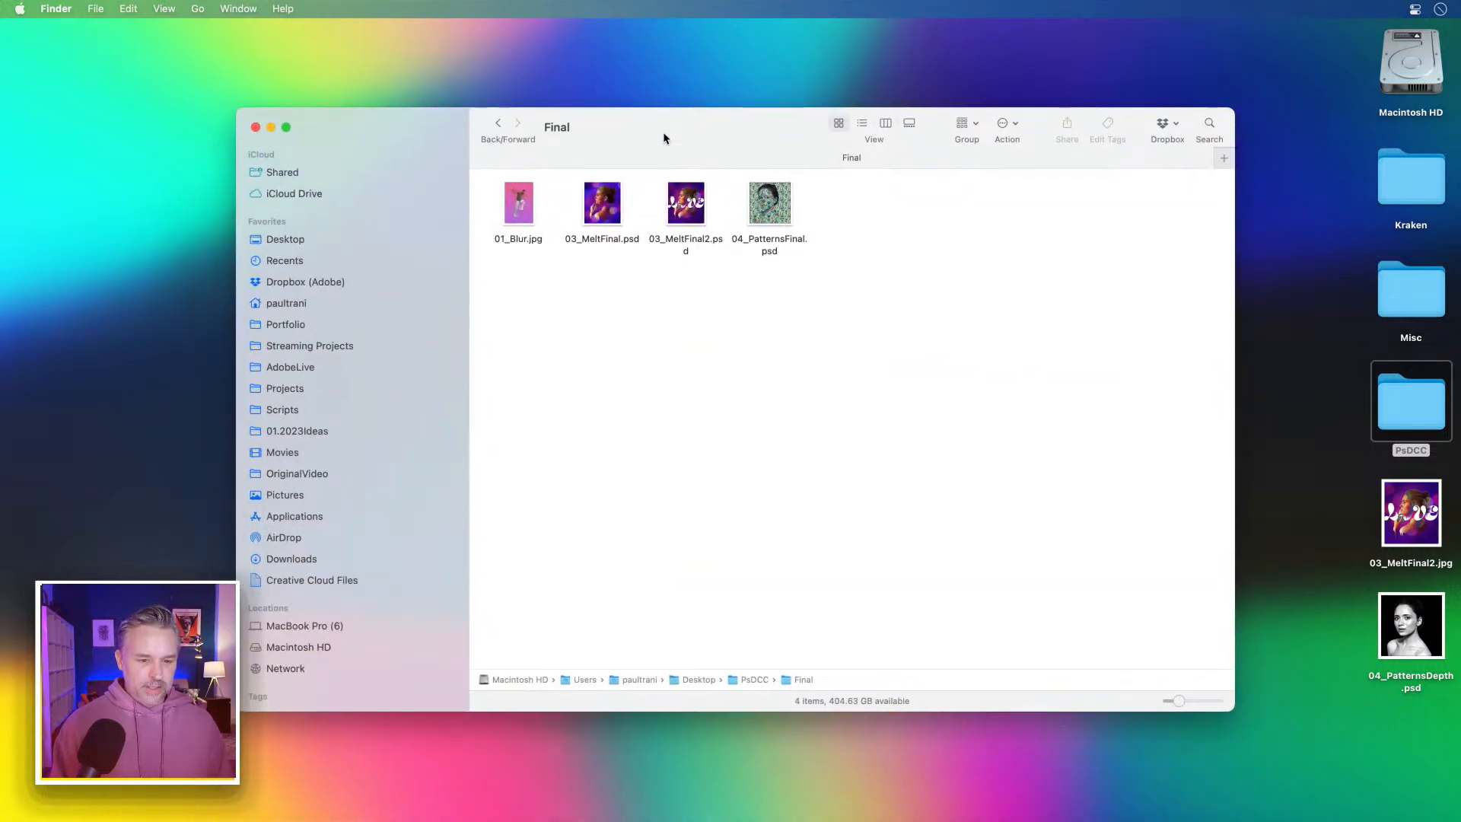
{"action": "left_click", "coordinate": [771, 207]}
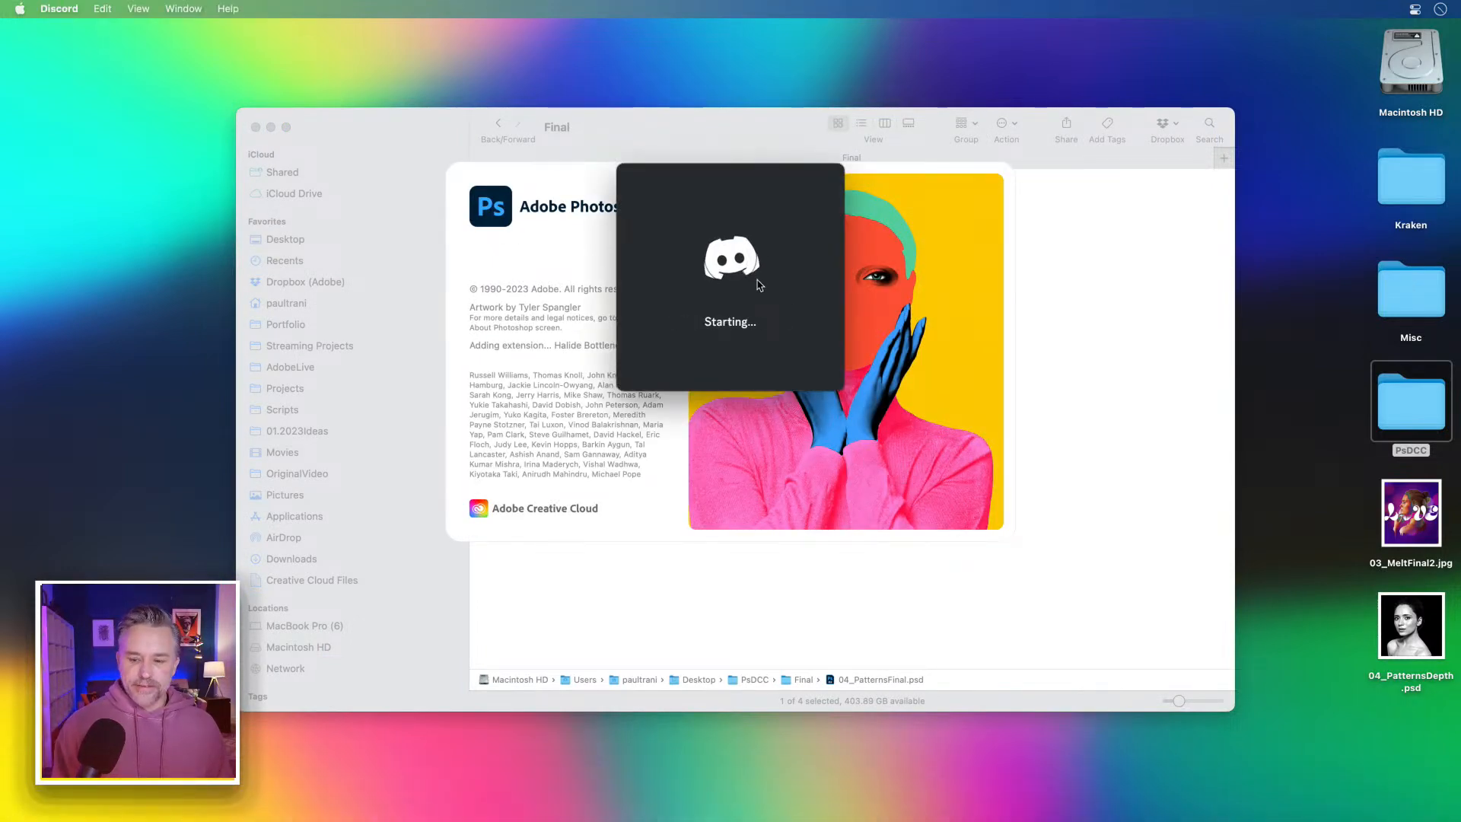
Preview 03_MeltFinal2.jpg, view the dcc-feedback channel of the Adobe Photoshop server in Discord, and return to Photoshop.
{"action": "left_click", "coordinate": [1390, 517]}
{"action": "key", "text": "space"}
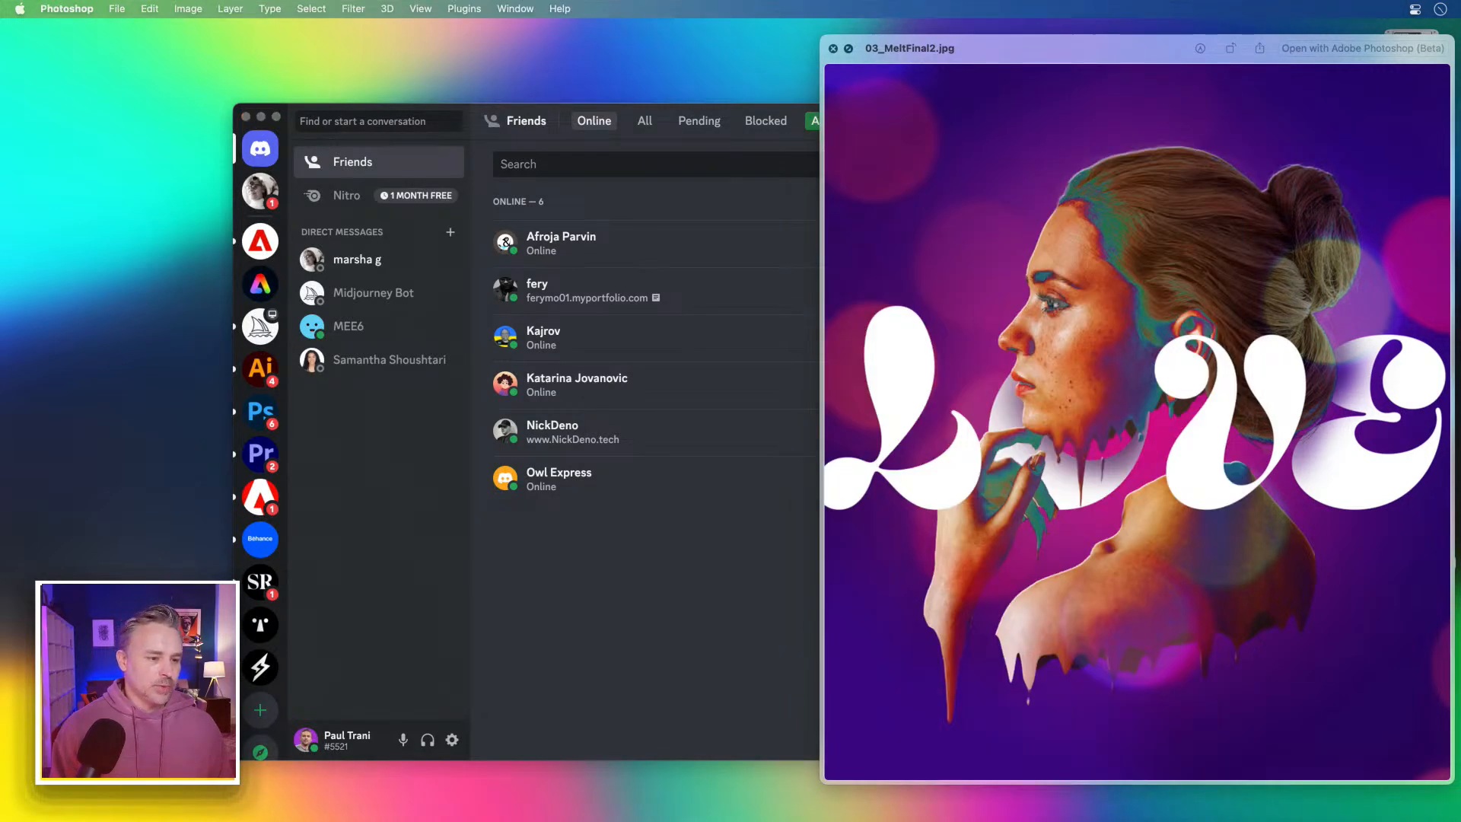
{"action": "left_click", "coordinate": [260, 417]}
{"action": "left_click", "coordinate": [259, 418]}
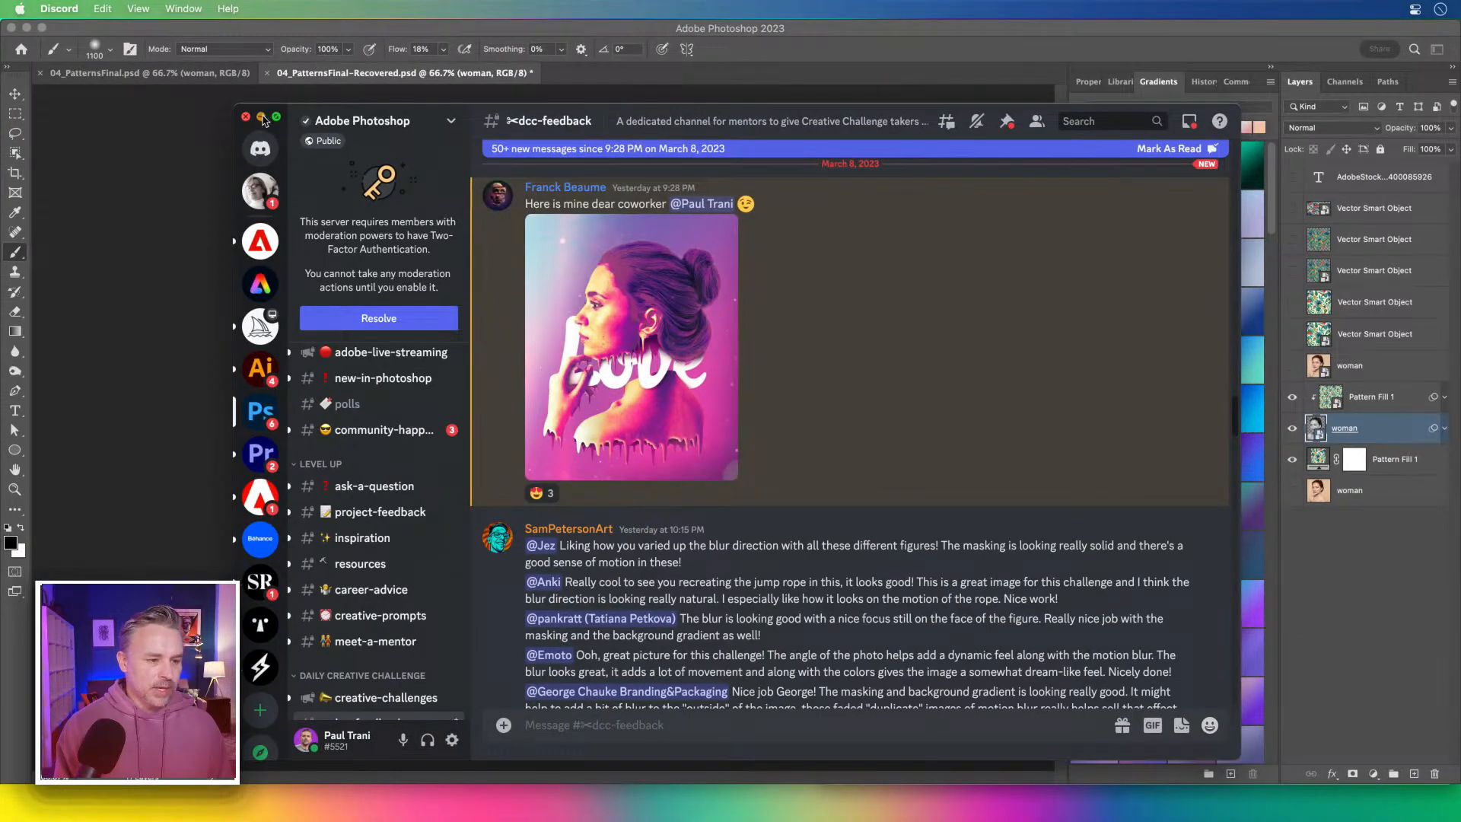
{"action": "left_click", "coordinate": [257, 115]}
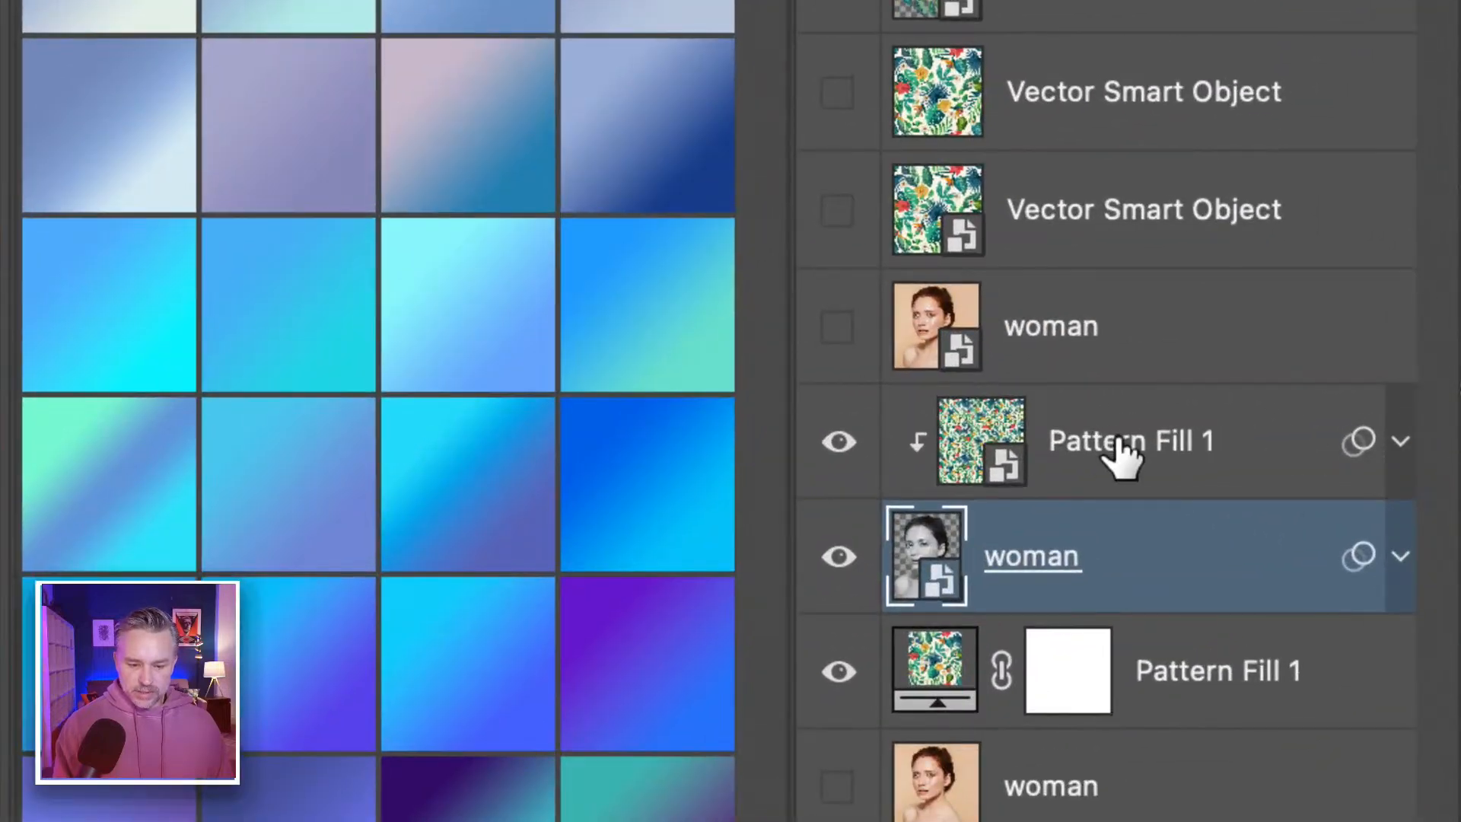
Release the upper Pattern Fill 1 smart object from its clipping mask and set its blend mode to Normal.
{"action": "left_click", "coordinate": [1191, 441]}
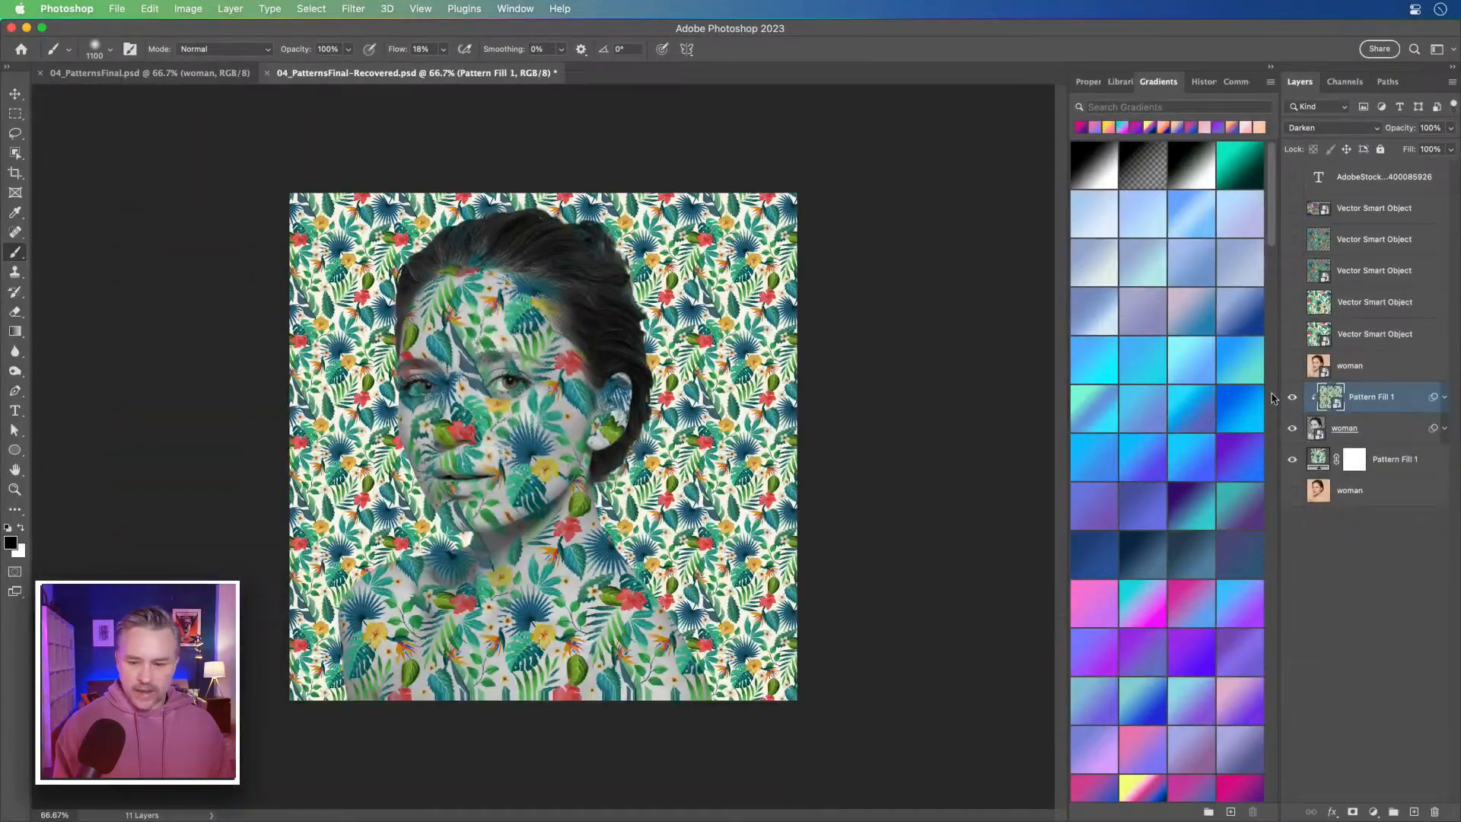
{"action": "left_click", "coordinate": [1383, 412], "text": "alt"}
{"action": "left_click", "coordinate": [1329, 127]}
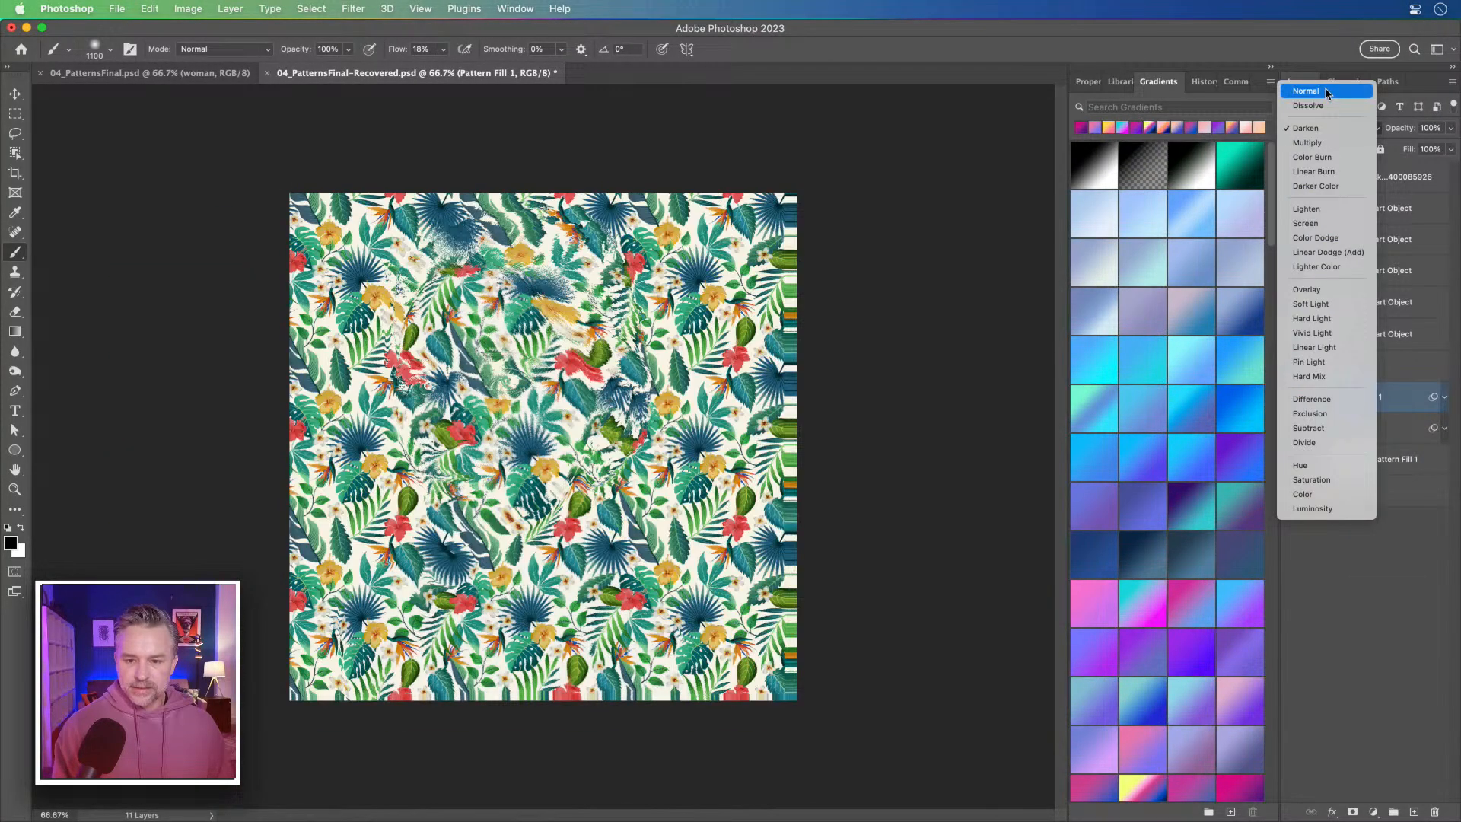
{"action": "left_click", "coordinate": [1325, 96]}
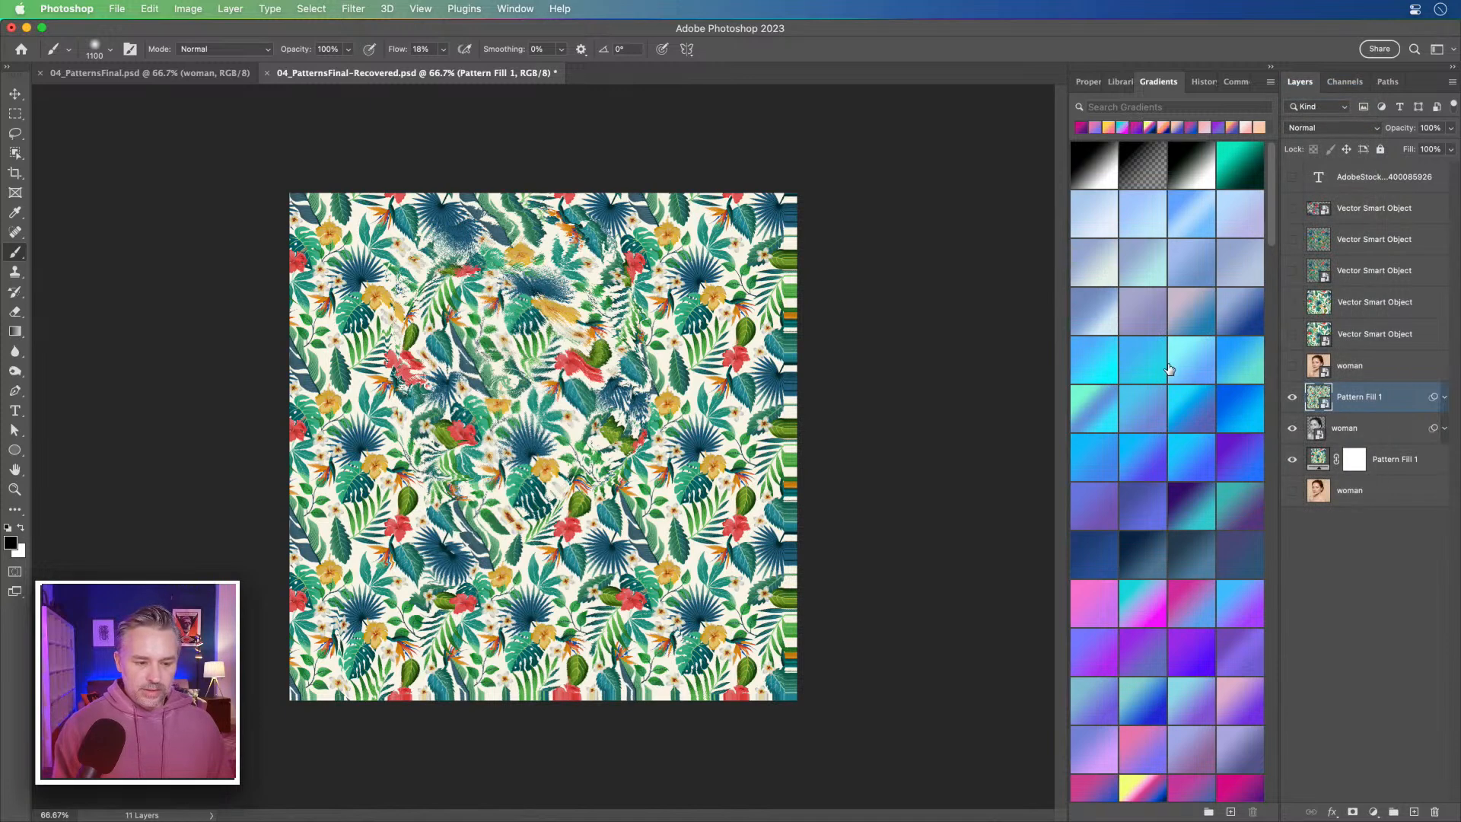
Delete the duplicate Displace smart filter from the pattern layer and reapply the remaining one at scale 40 using 04_PatternsDepth.psd as the map.
{"action": "left_click", "coordinate": [1445, 403]}
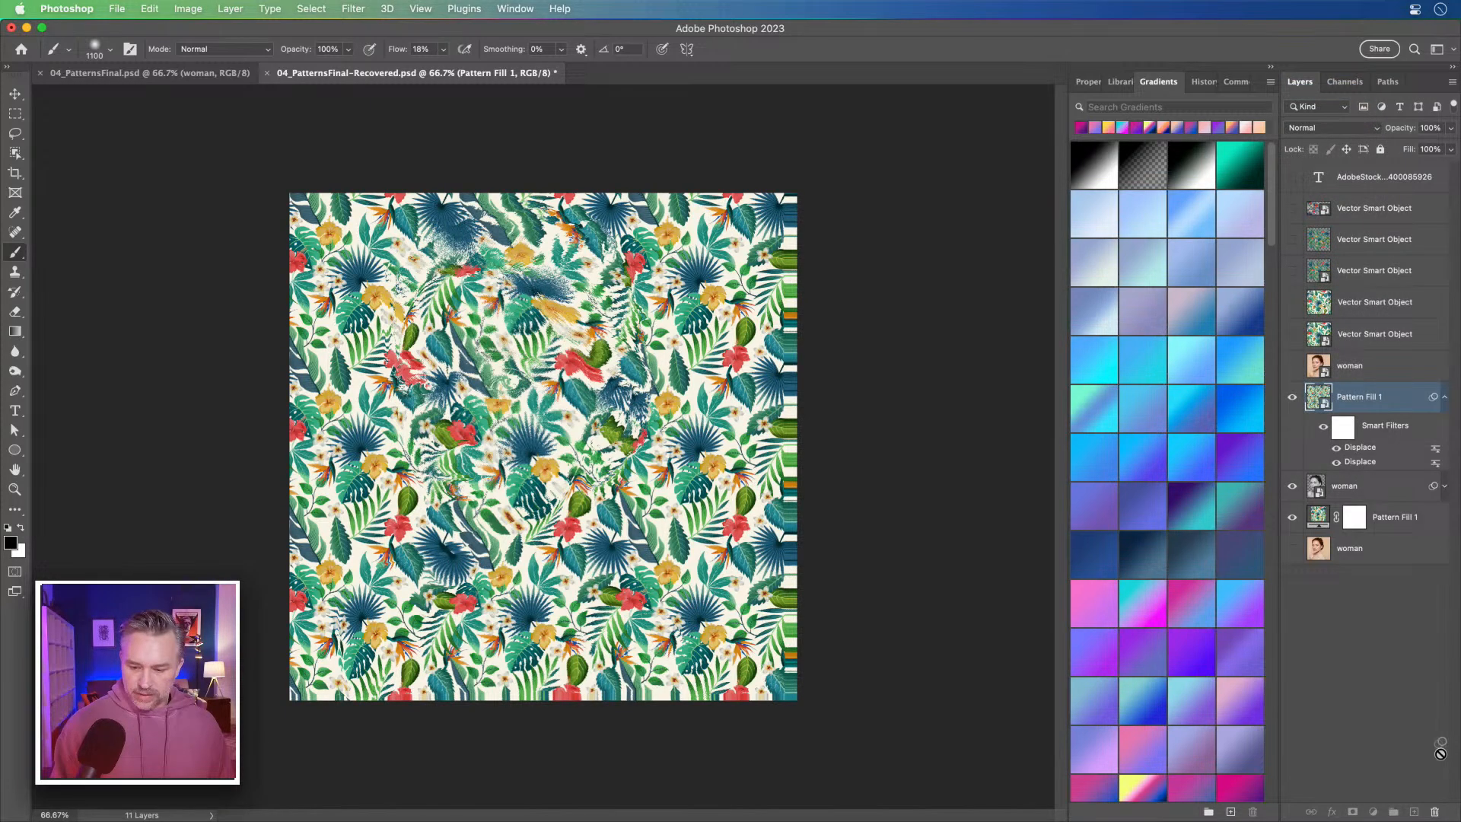
{"action": "left_click", "coordinate": [1434, 811]}
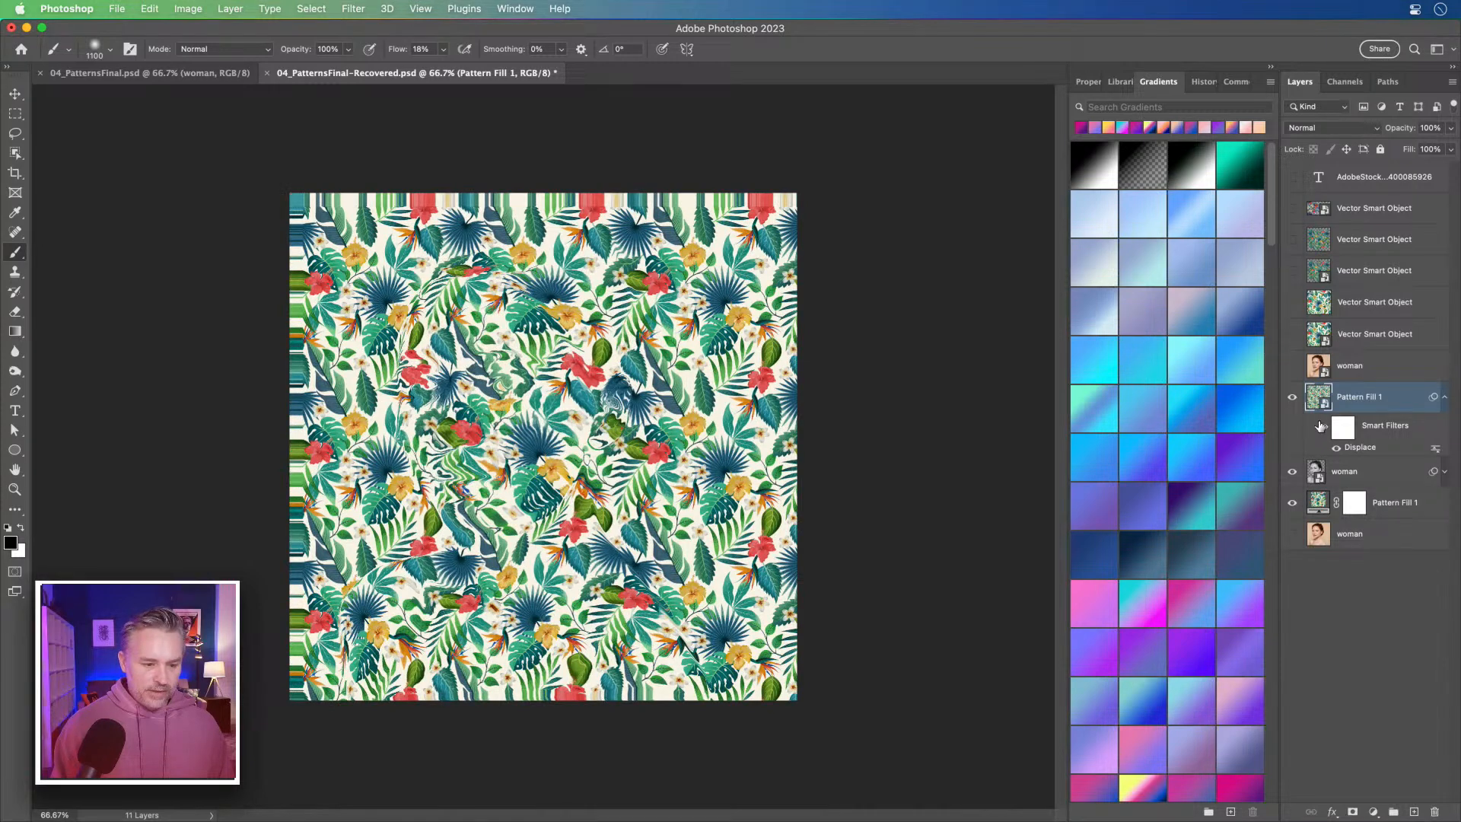
{"action": "double_click", "coordinate": [1354, 447]}
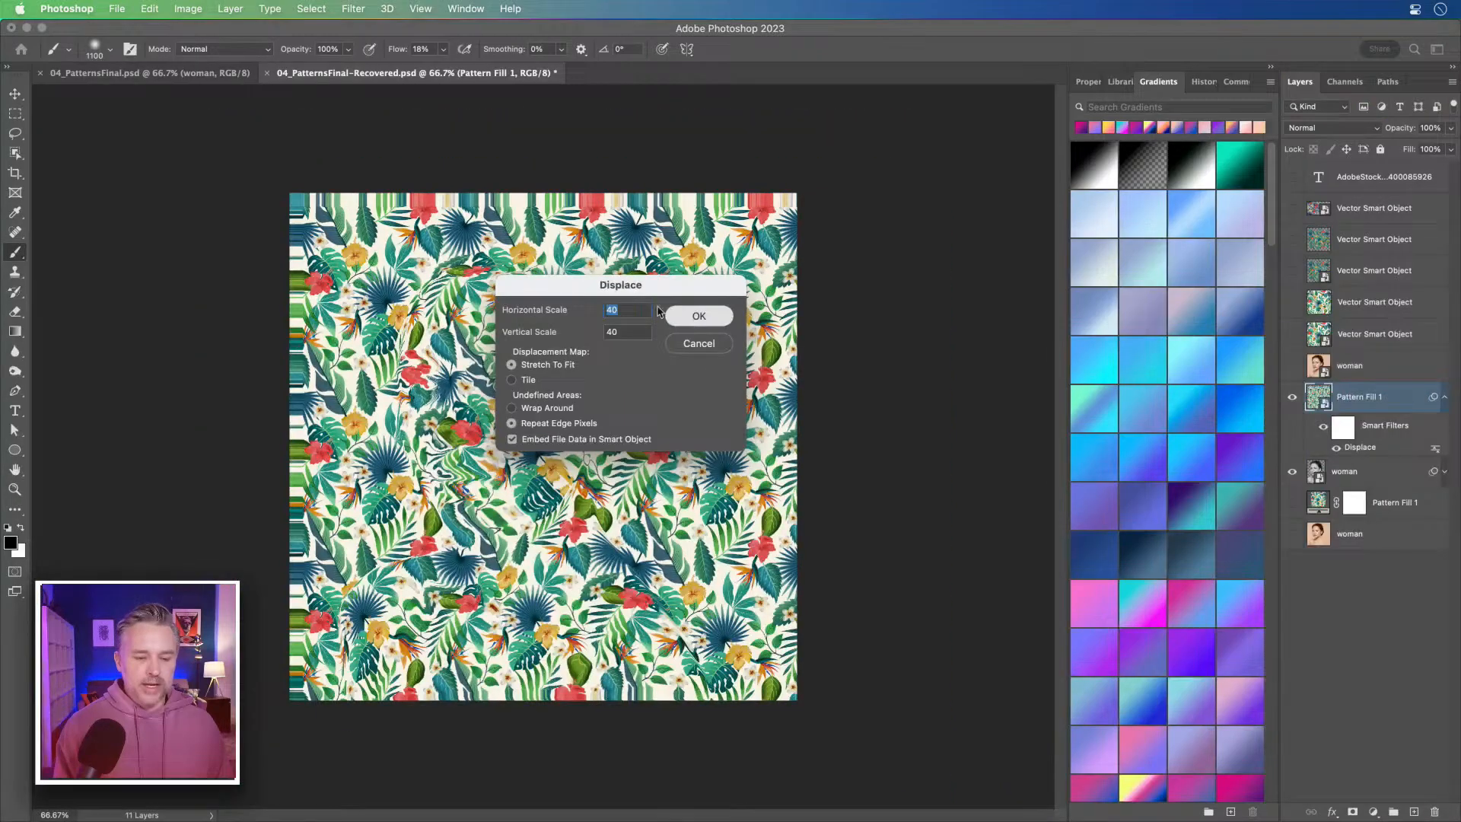
{"action": "left_click", "coordinate": [797, 295]}
{"action": "left_click", "coordinate": [616, 173]}
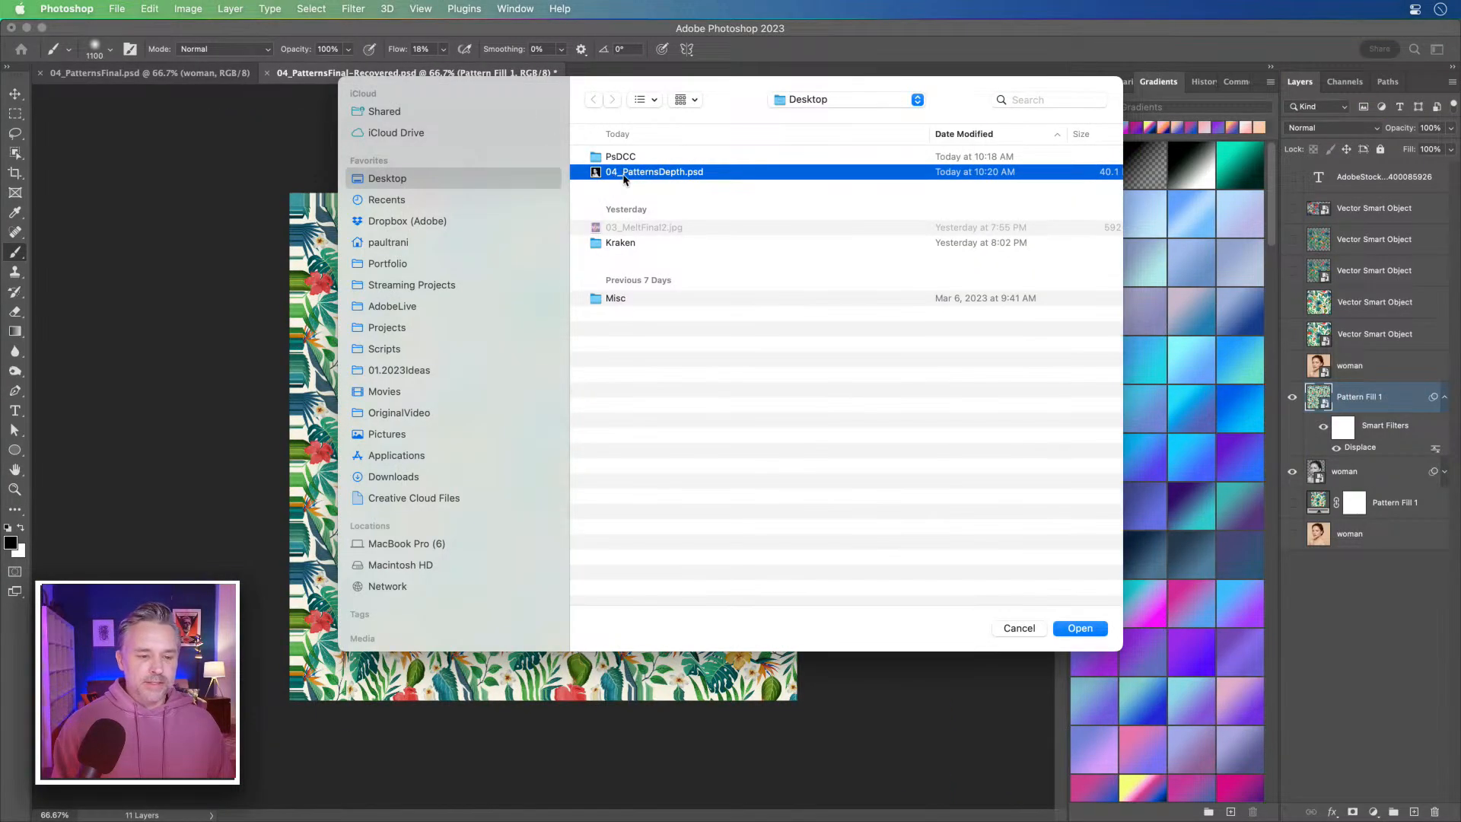
{"action": "left_click", "coordinate": [1081, 630]}
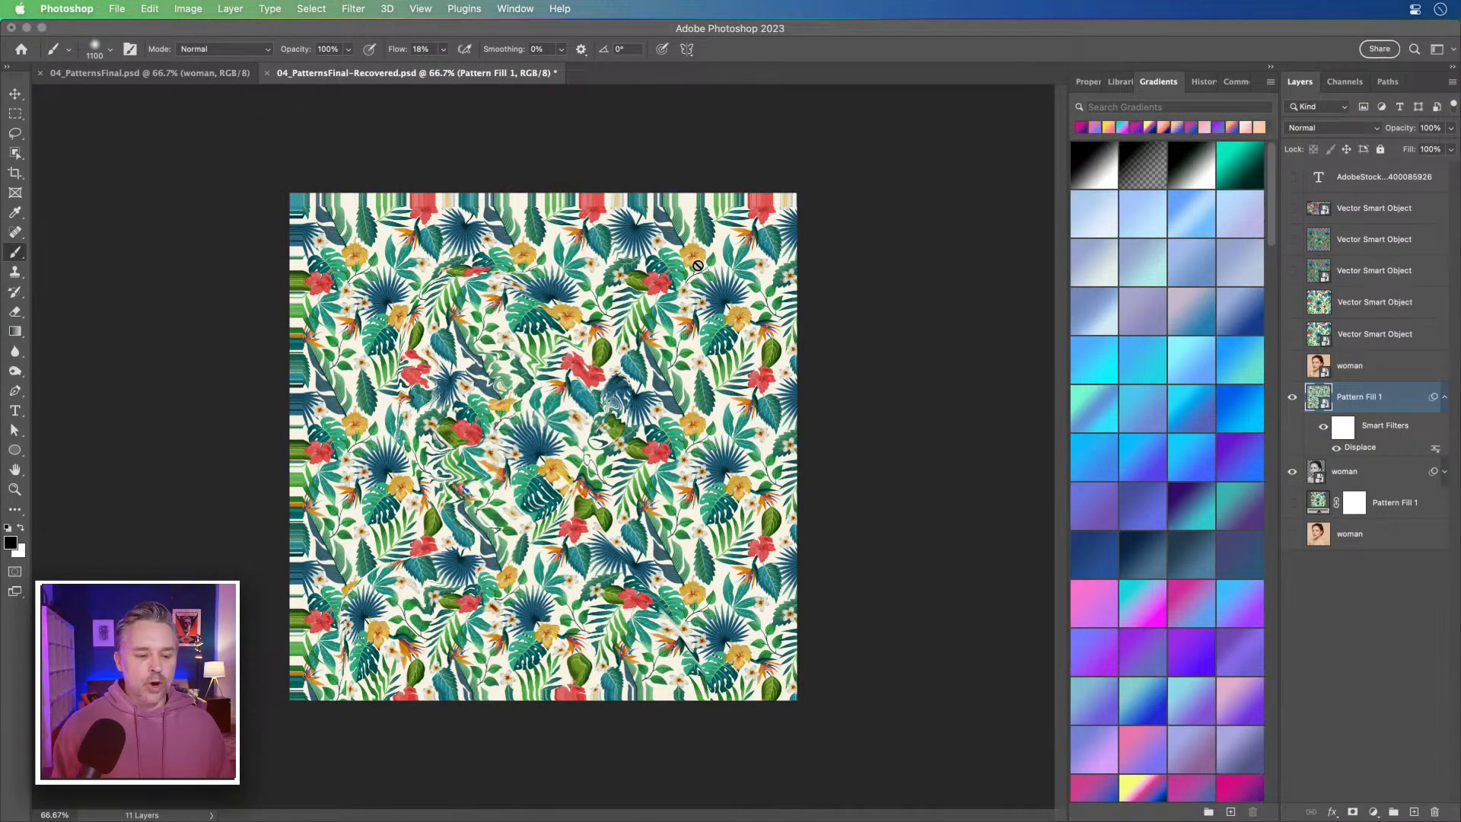
Clip the displaced pattern layer to the woman layer, inspect its distortion up close, and show the background Pattern Fill 1 layer.
{"action": "left_click", "coordinate": [1444, 396]}
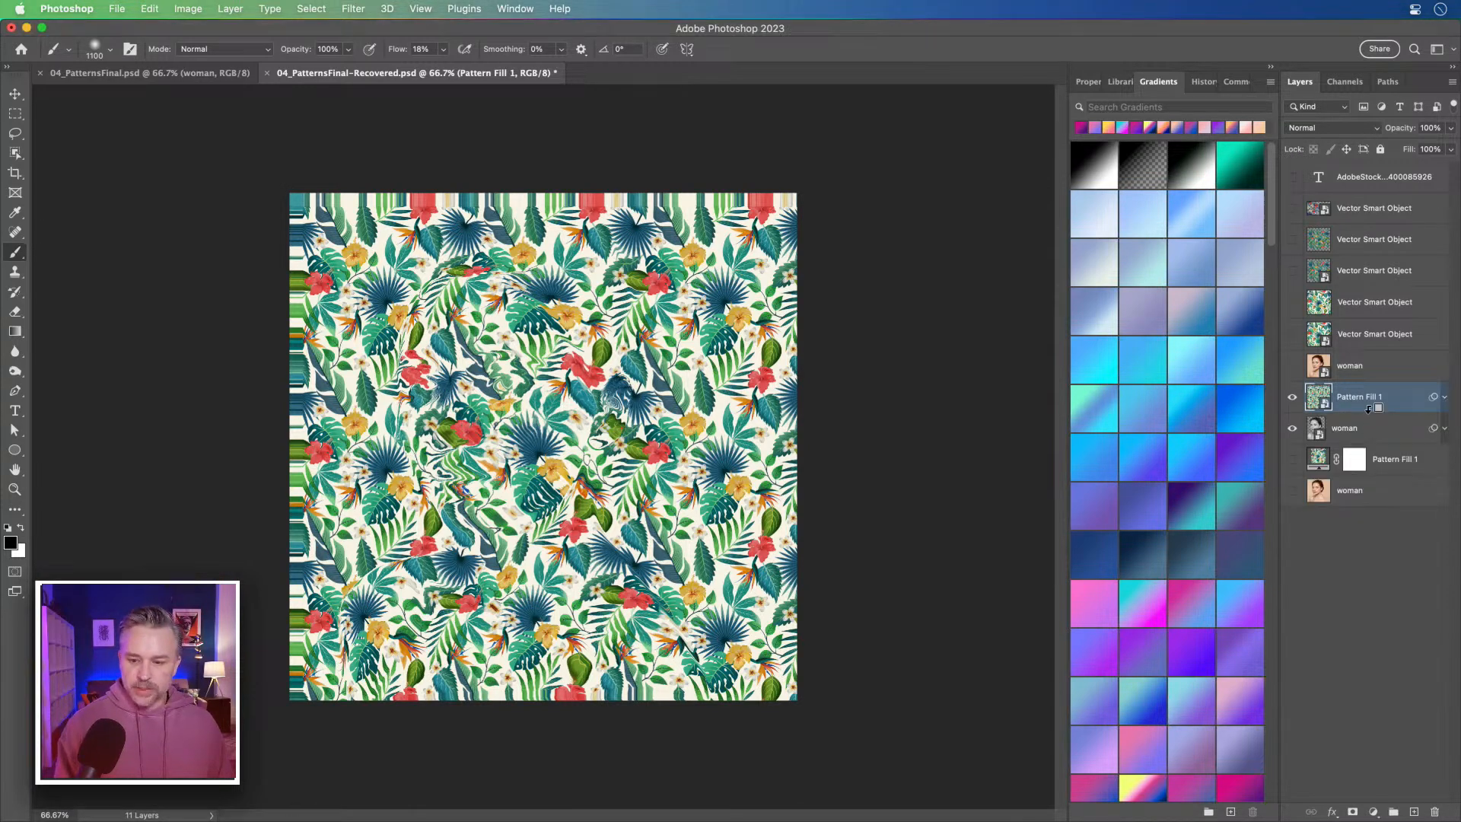
{"action": "left_click", "coordinate": [1374, 411], "text": "alt"}
{"action": "key", "text": "super+plus"}
{"action": "key", "text": "super+plus"}
{"action": "key", "text": "super+plus"}
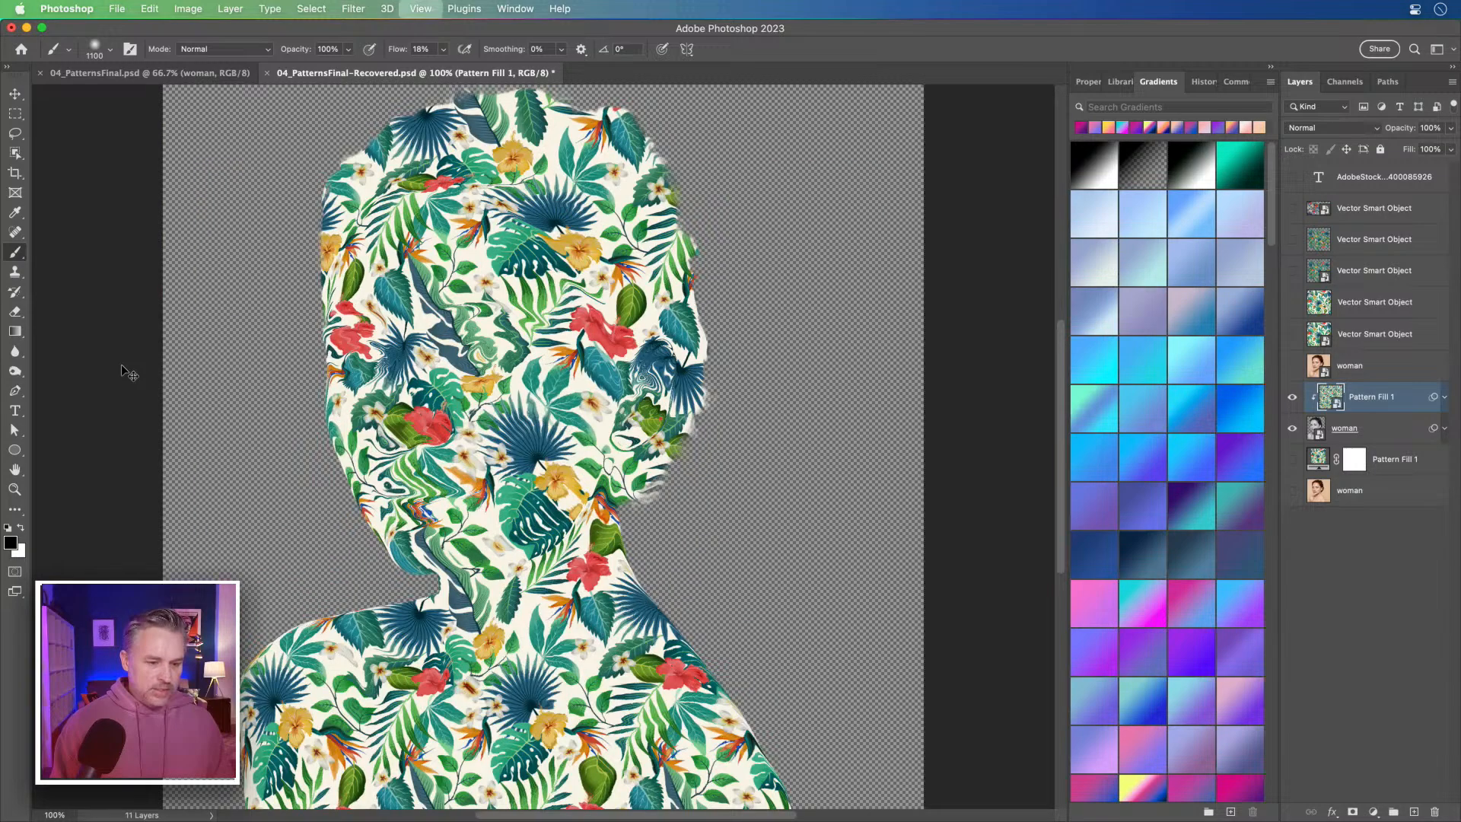
{"action": "left_click_drag", "start_coordinate": [280, 346], "coordinate": [410, 502]}
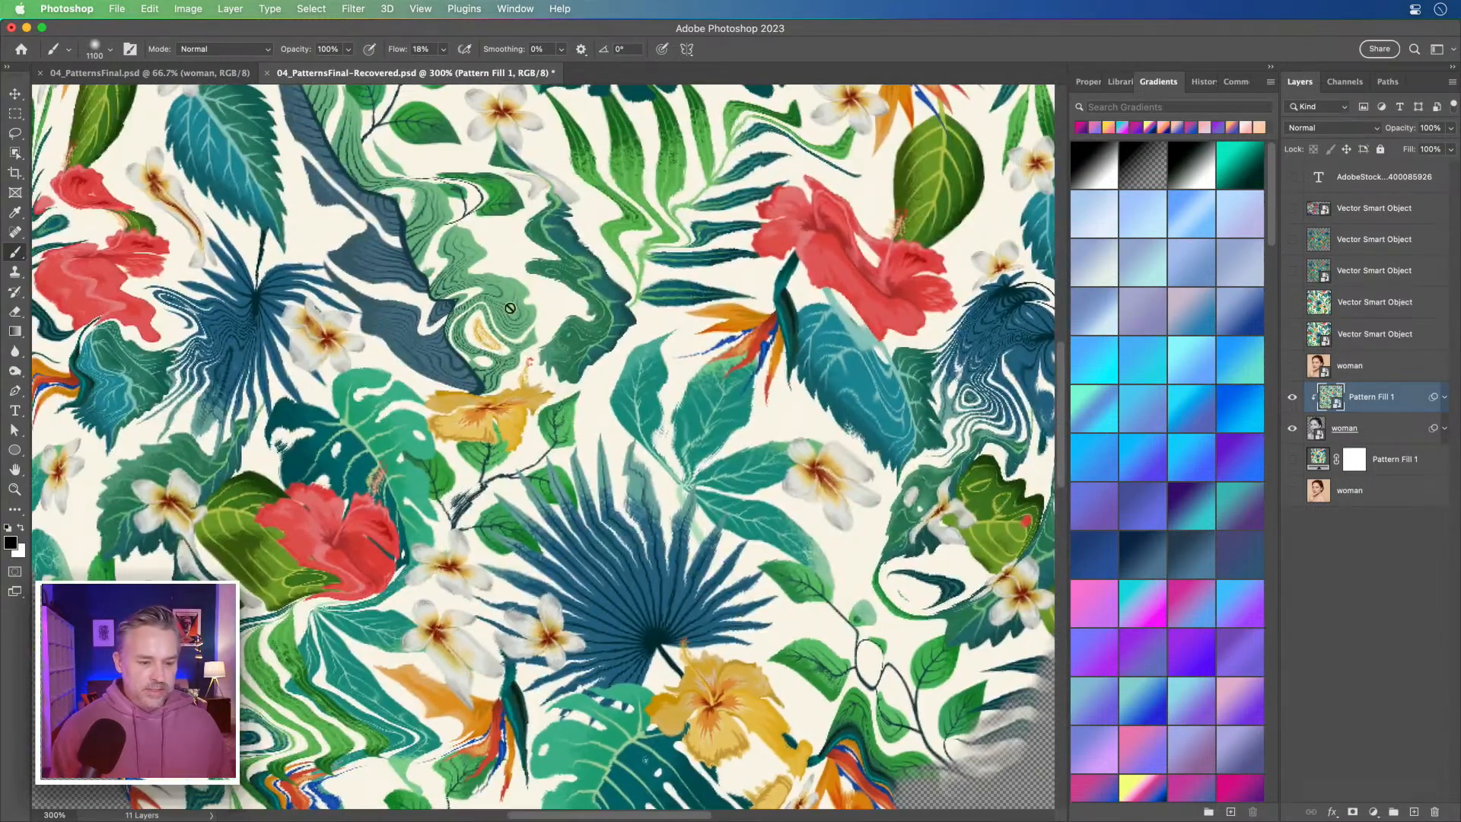
{"action": "scroll", "coordinate": [421, 315], "scroll_direction": "left", "scroll_amount": 5}
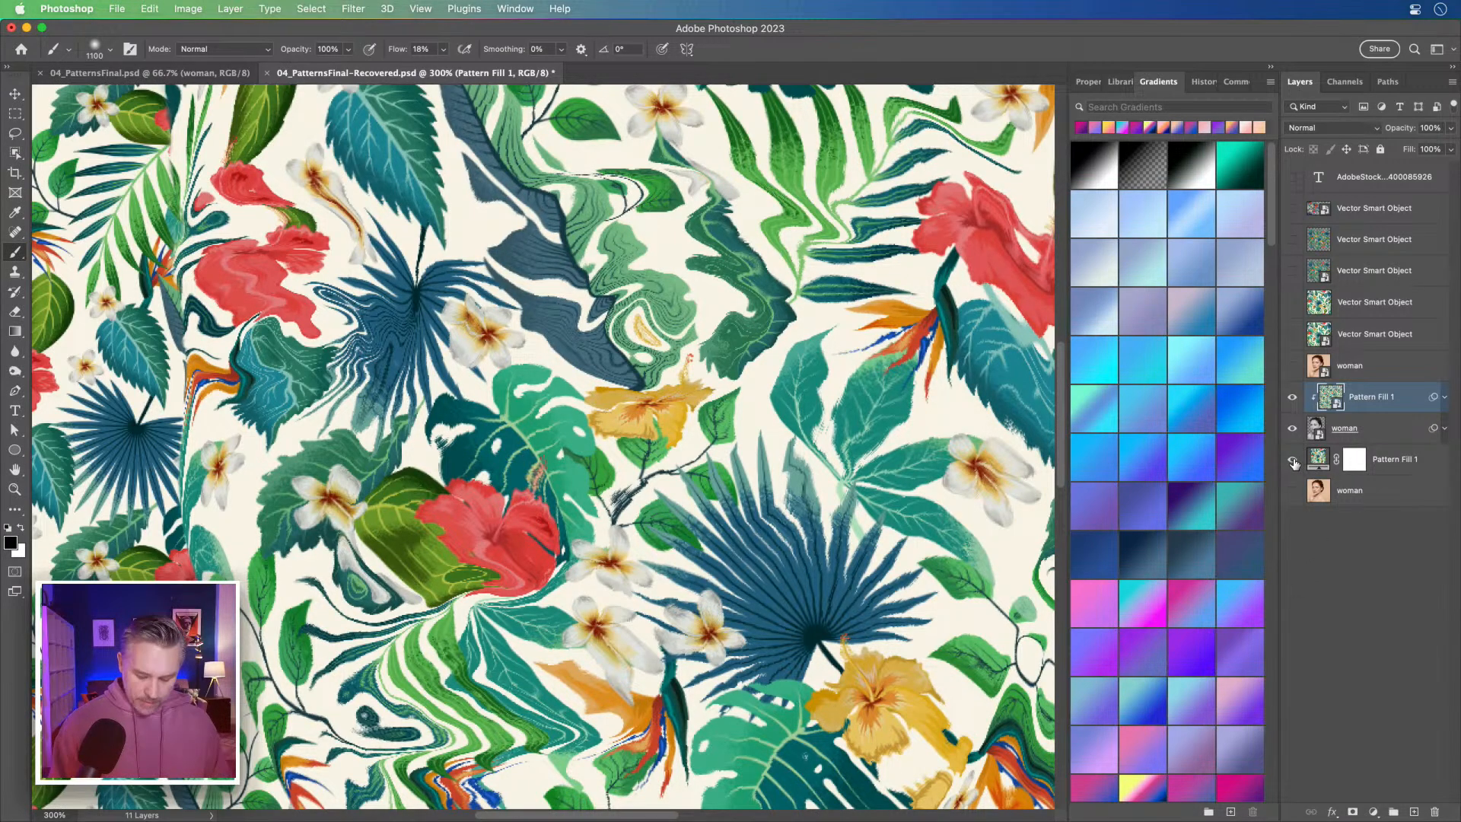
Set the clipped pattern layer's blend mode to Overlay.
{"action": "key", "text": "super+0"}
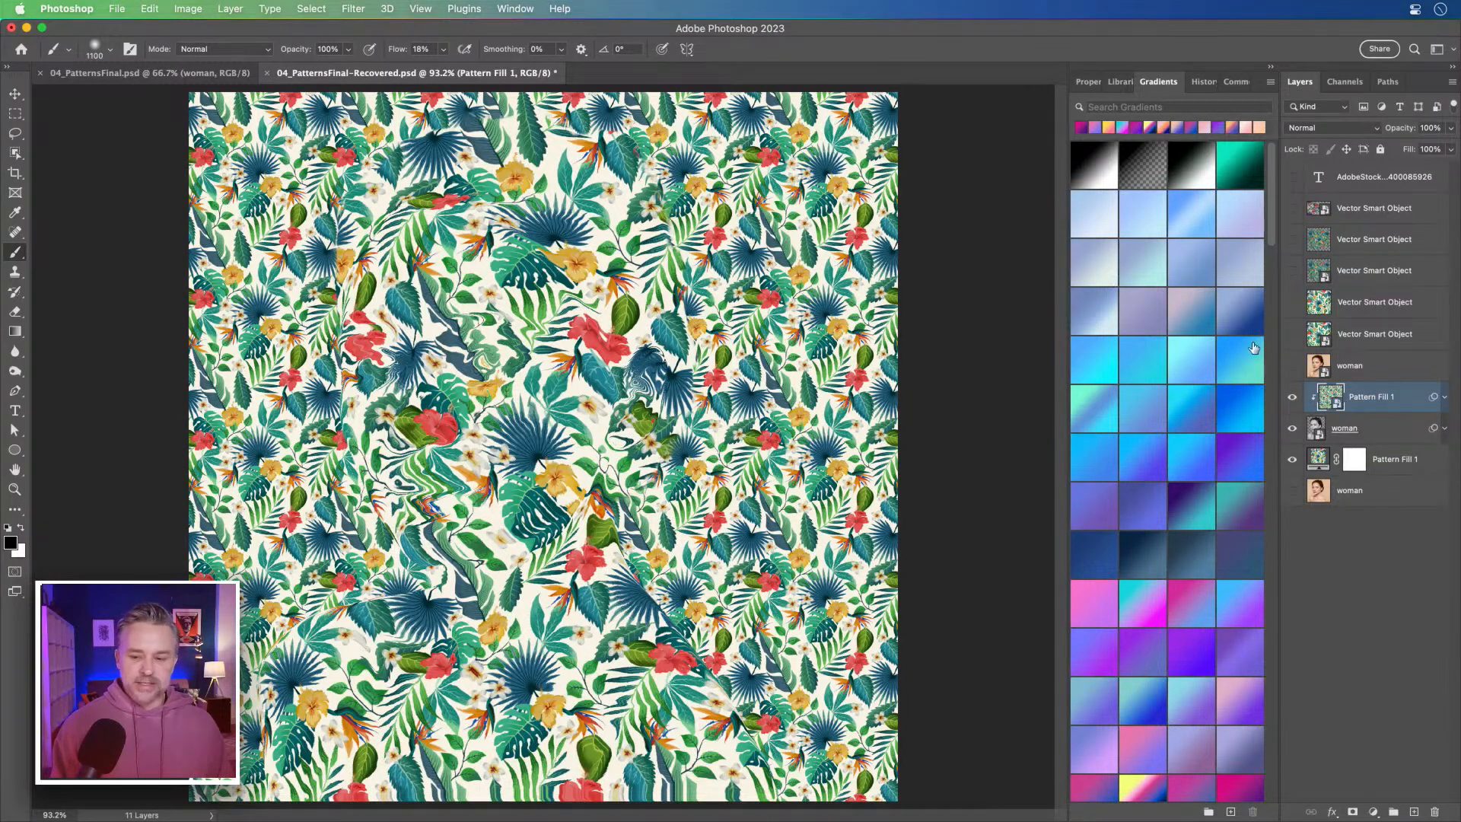
{"action": "left_click", "coordinate": [1309, 127]}
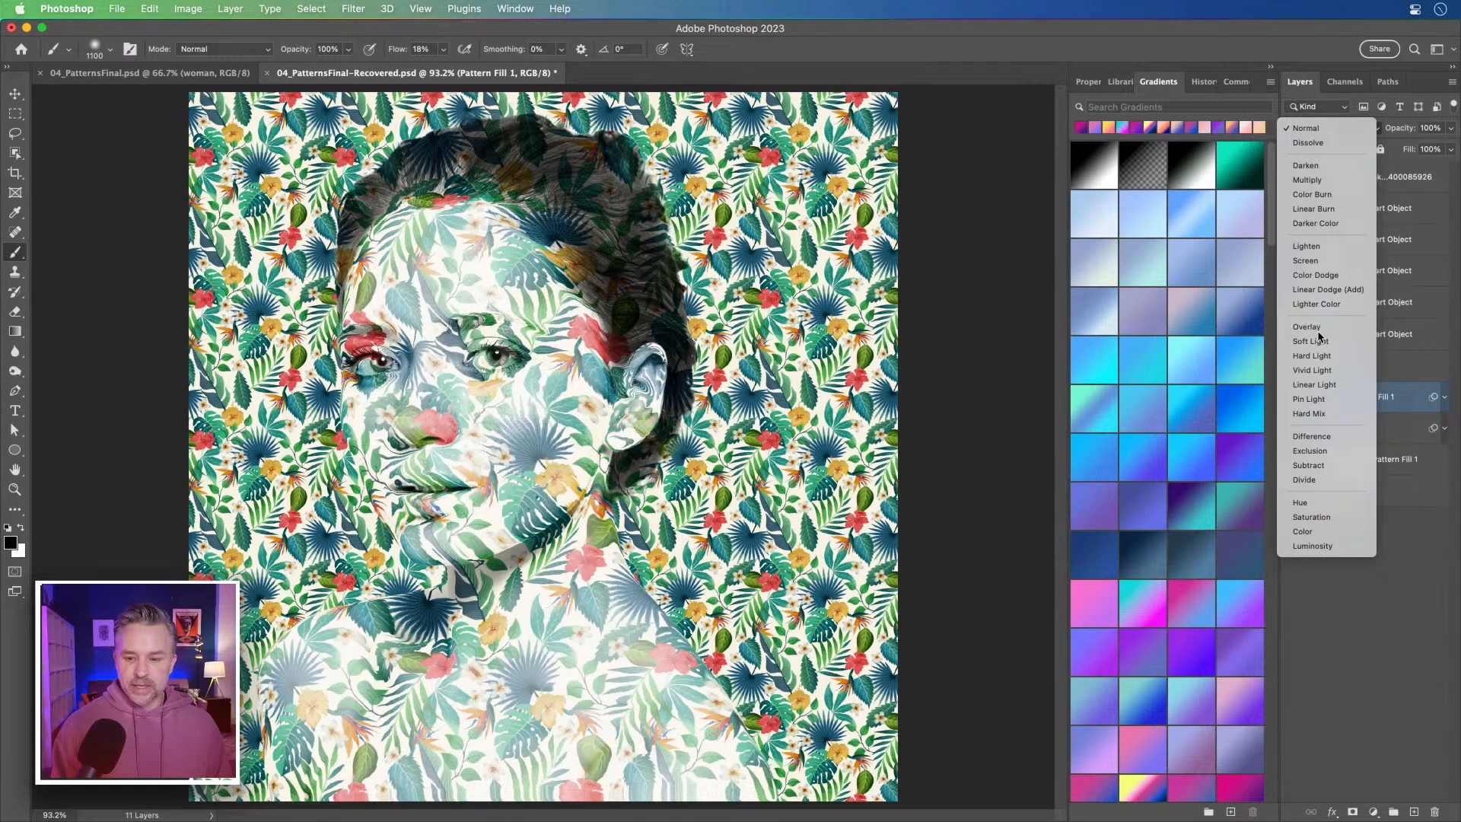
{"action": "left_click", "coordinate": [1316, 330]}
Add a new layer above the background pattern fill and paint soft black shadows behind the woman's shoulders and neck with a size 700 brush.
{"action": "left_click", "coordinate": [1394, 460]}
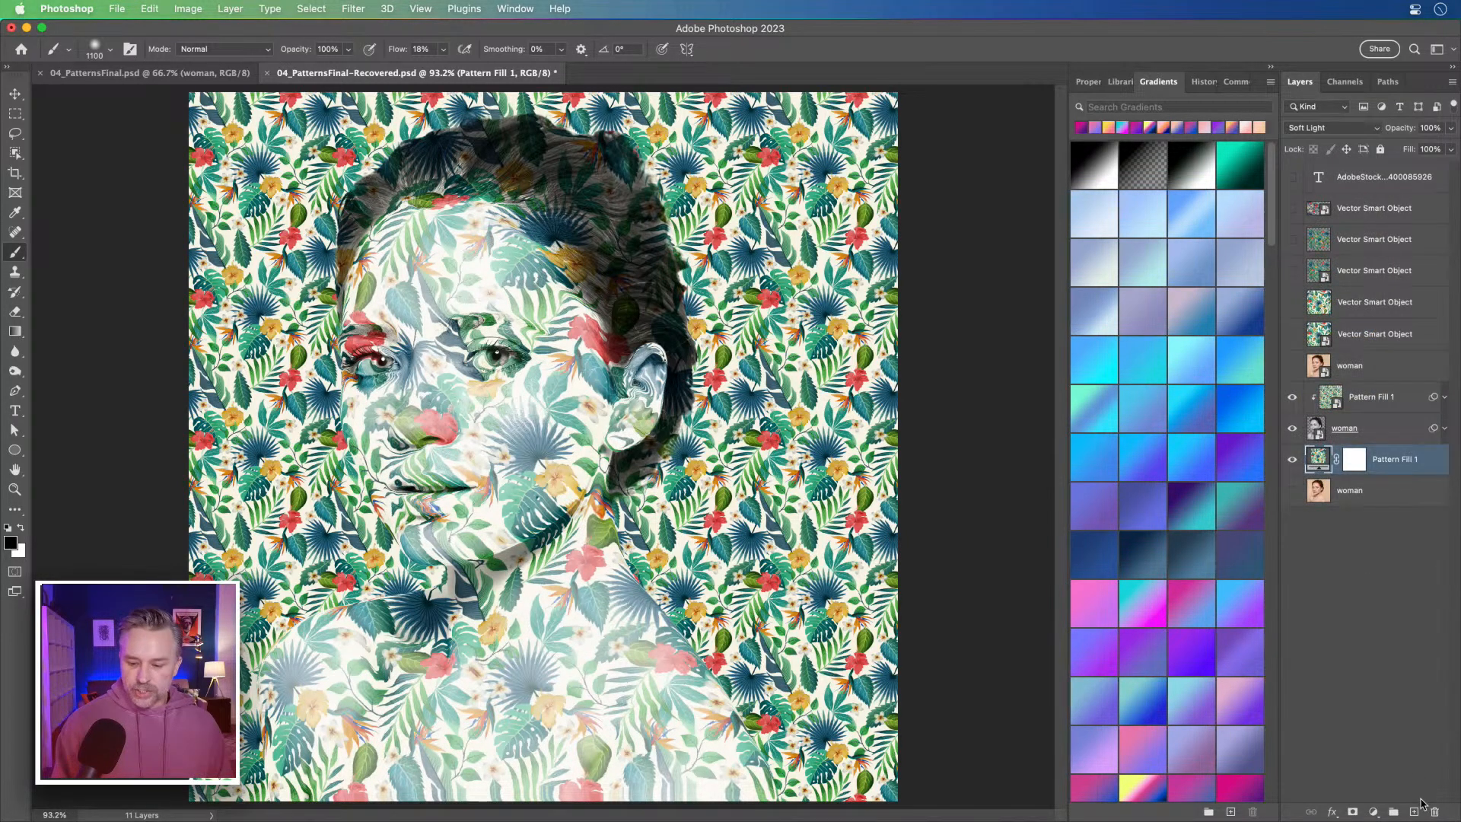
{"action": "left_click", "coordinate": [1414, 811]}
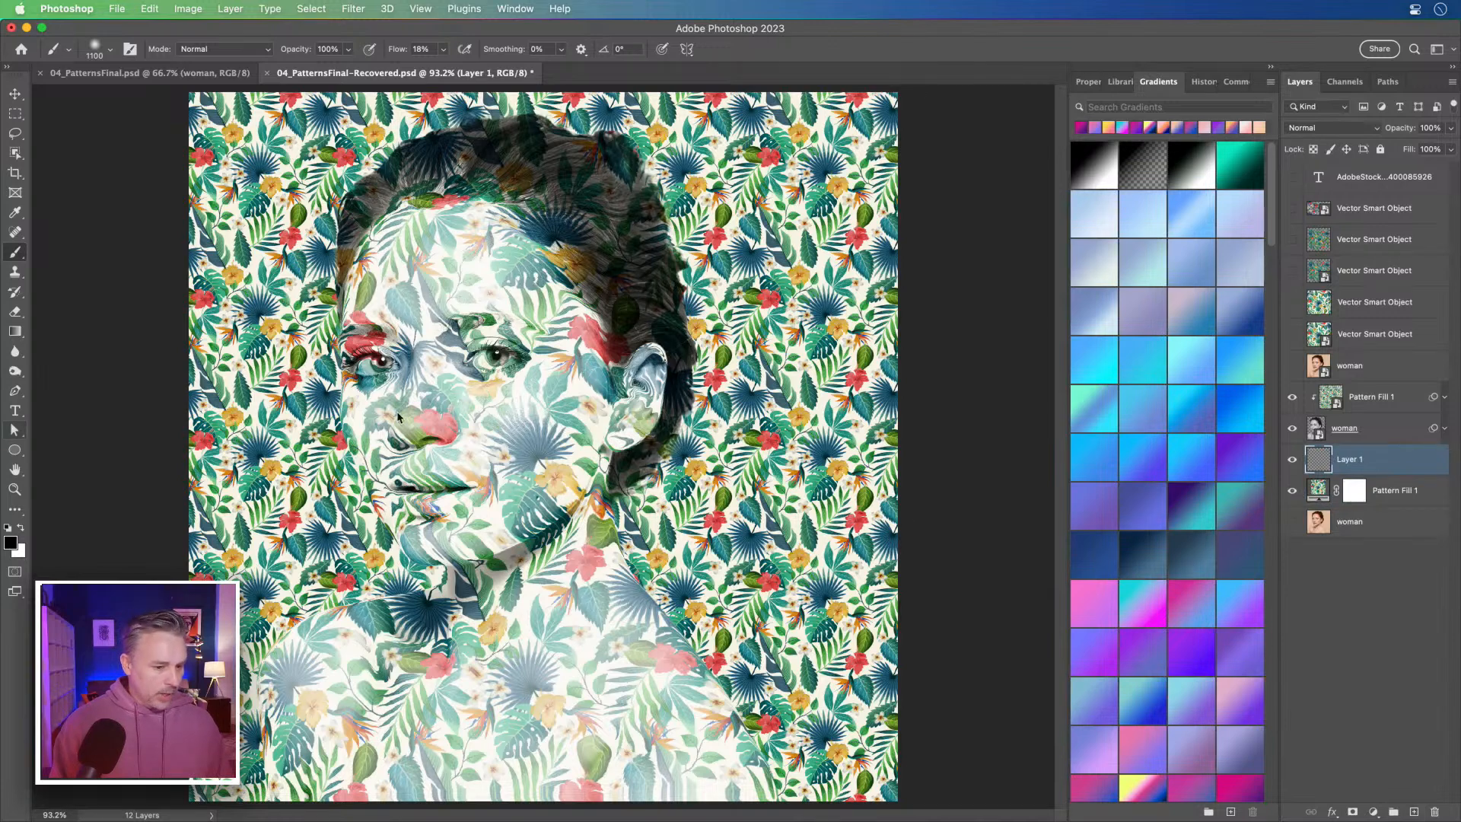
{"action": "key", "text": "bracketleft"}
{"action": "key", "text": "bracketleft"}
{"action": "key", "text": "bracketleft"}
{"action": "key", "text": "bracketleft"}
{"action": "mouse_move", "coordinate": [682, 685]}
{"action": "left_mouse_down"}
{"action": "mouse_move", "coordinate": [709, 689]}
{"action": "mouse_move", "coordinate": [760, 765]}
{"action": "left_mouse_up"}
{"action": "mouse_move", "coordinate": [392, 624]}
{"action": "left_mouse_down"}
{"action": "mouse_move", "coordinate": [299, 781]}
{"action": "mouse_move", "coordinate": [321, 756]}
{"action": "left_mouse_up"}
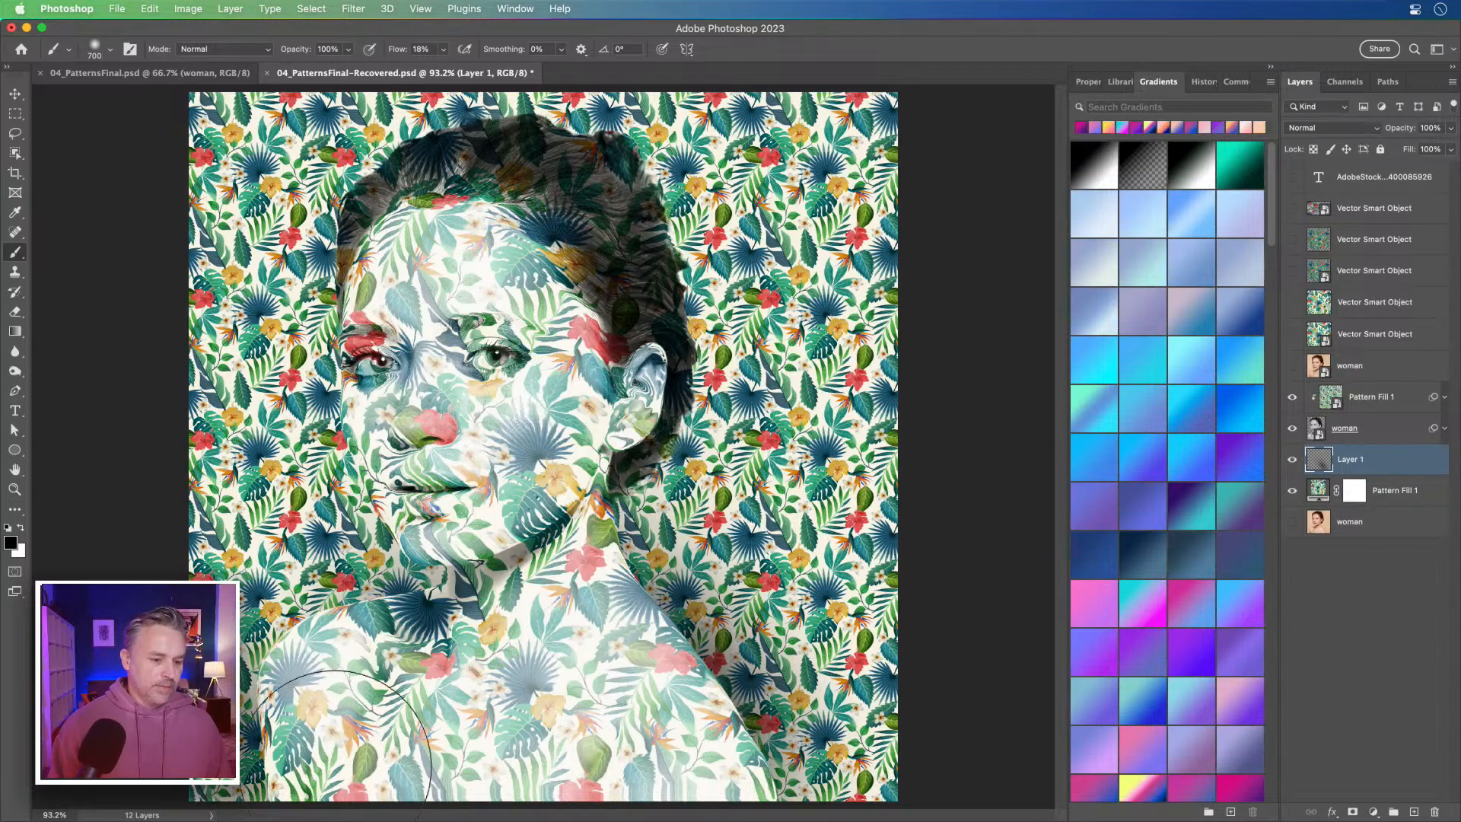
{"action": "mouse_move", "coordinate": [395, 555]}
{"action": "left_mouse_down"}
{"action": "mouse_move", "coordinate": [441, 496]}
{"action": "mouse_move", "coordinate": [460, 302]}
{"action": "mouse_move", "coordinate": [457, 462]}
{"action": "mouse_move", "coordinate": [422, 601]}
{"action": "left_mouse_up"}
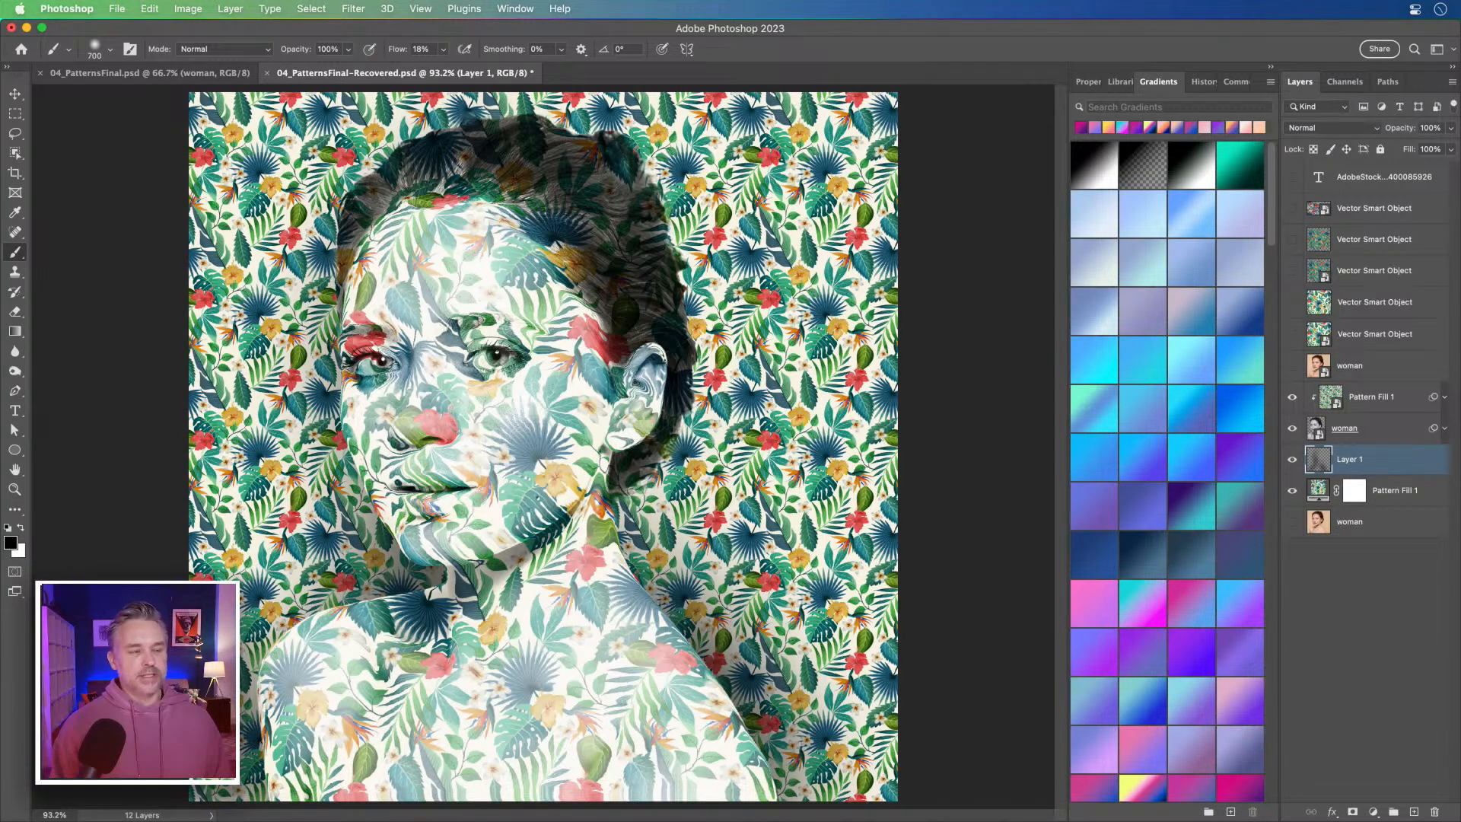
Convert the clipped Pattern Fill 1 layer over the woman to a new smart object.
{"action": "key", "text": "super+plus"}
{"action": "key", "text": "super+plus"}
{"action": "left_click_drag", "start_coordinate": [415, 342], "coordinate": [620, 440]}
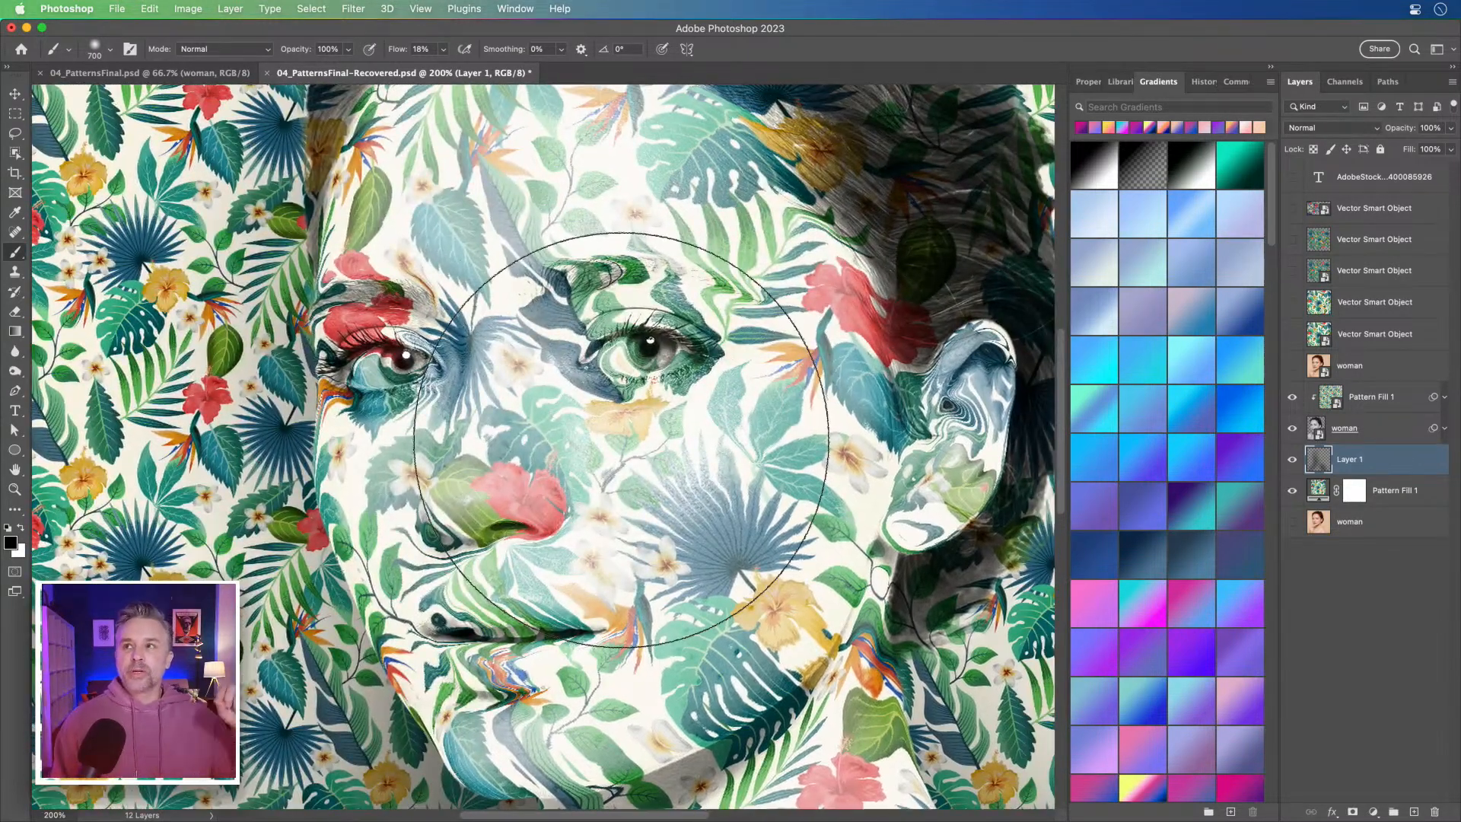
{"action": "left_click", "coordinate": [1384, 403]}
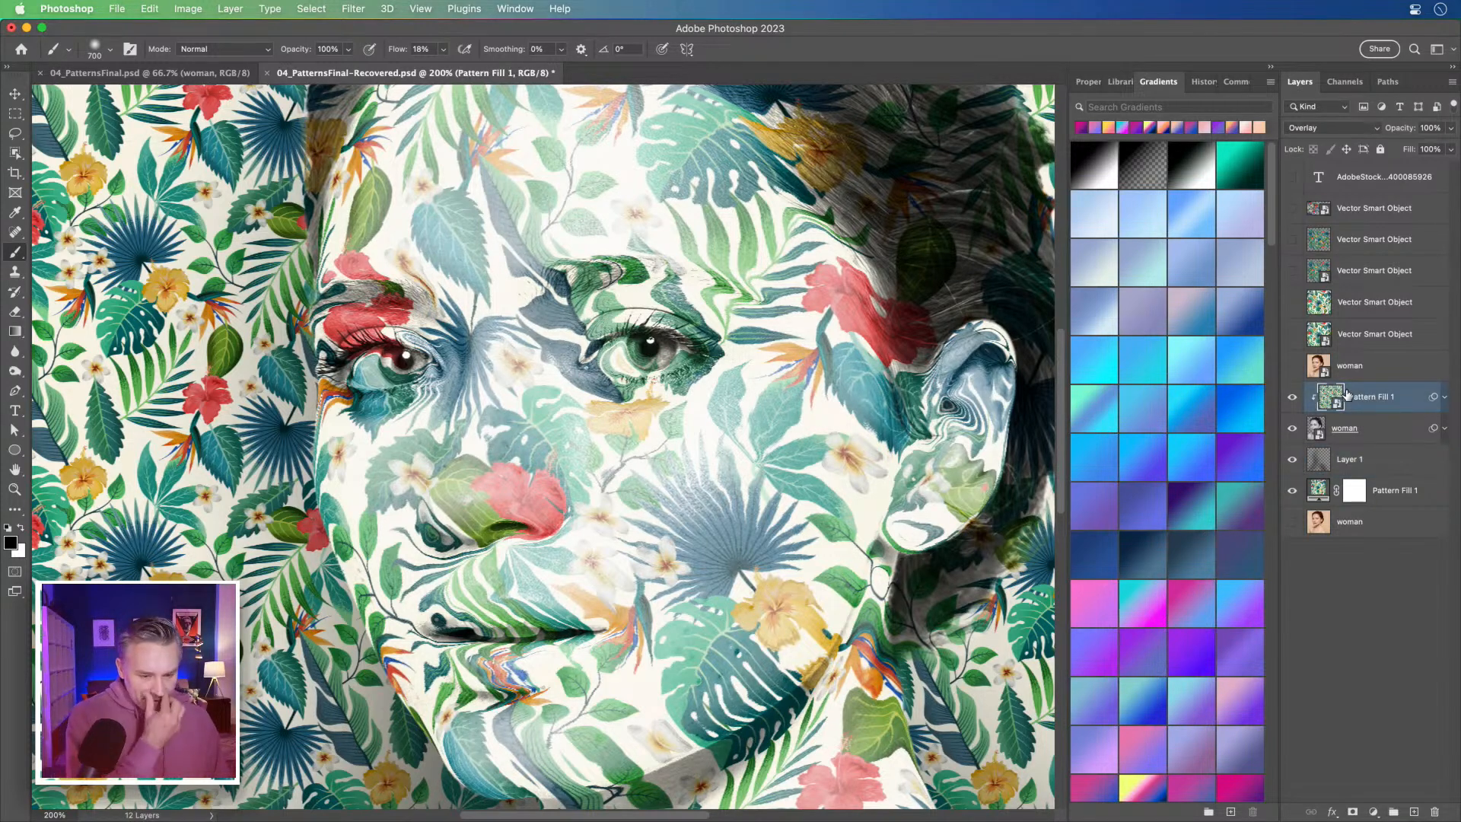
{"action": "right_click", "coordinate": [1371, 393]}
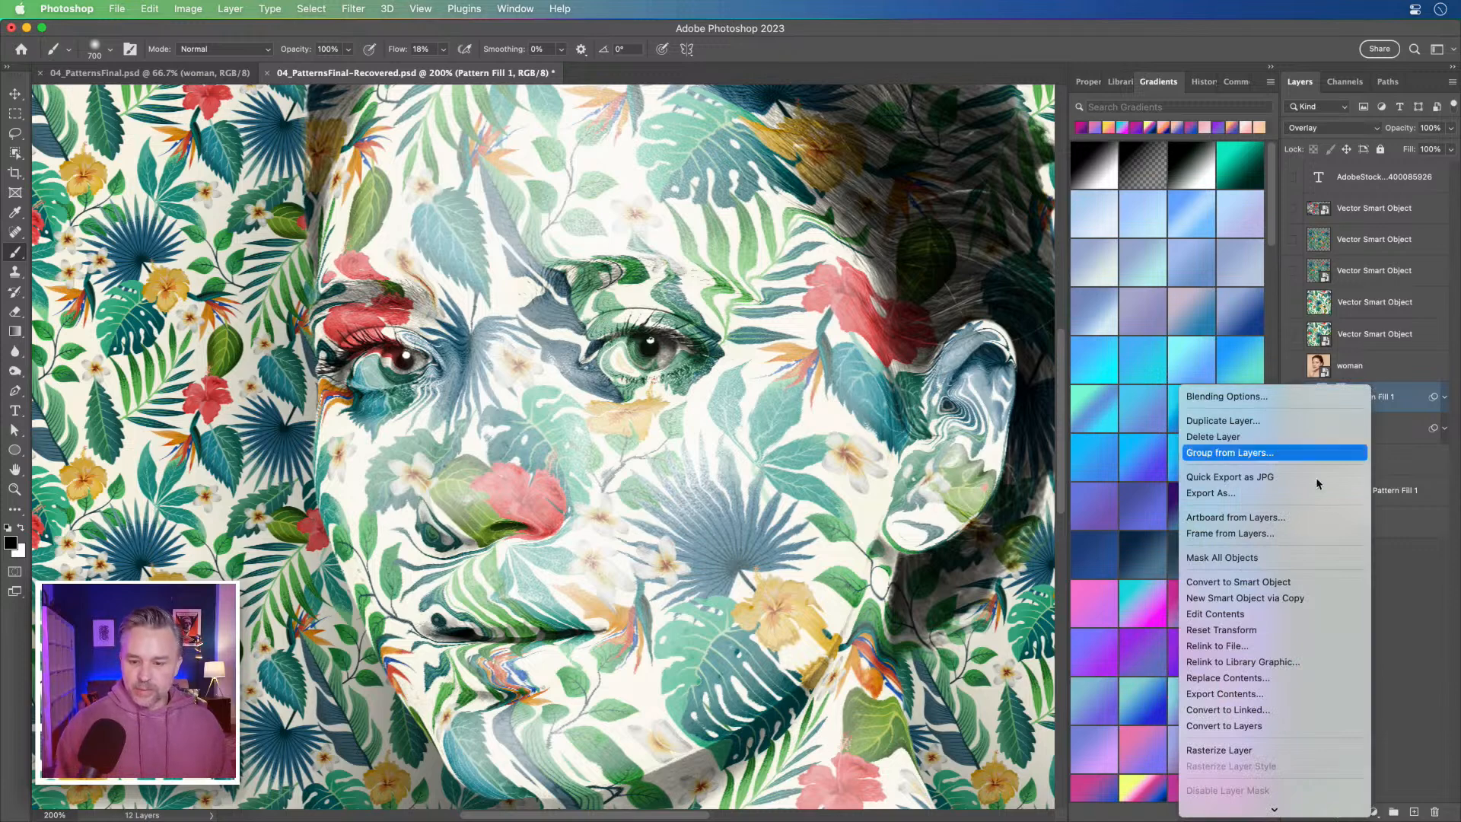
{"action": "left_click", "coordinate": [1298, 582]}
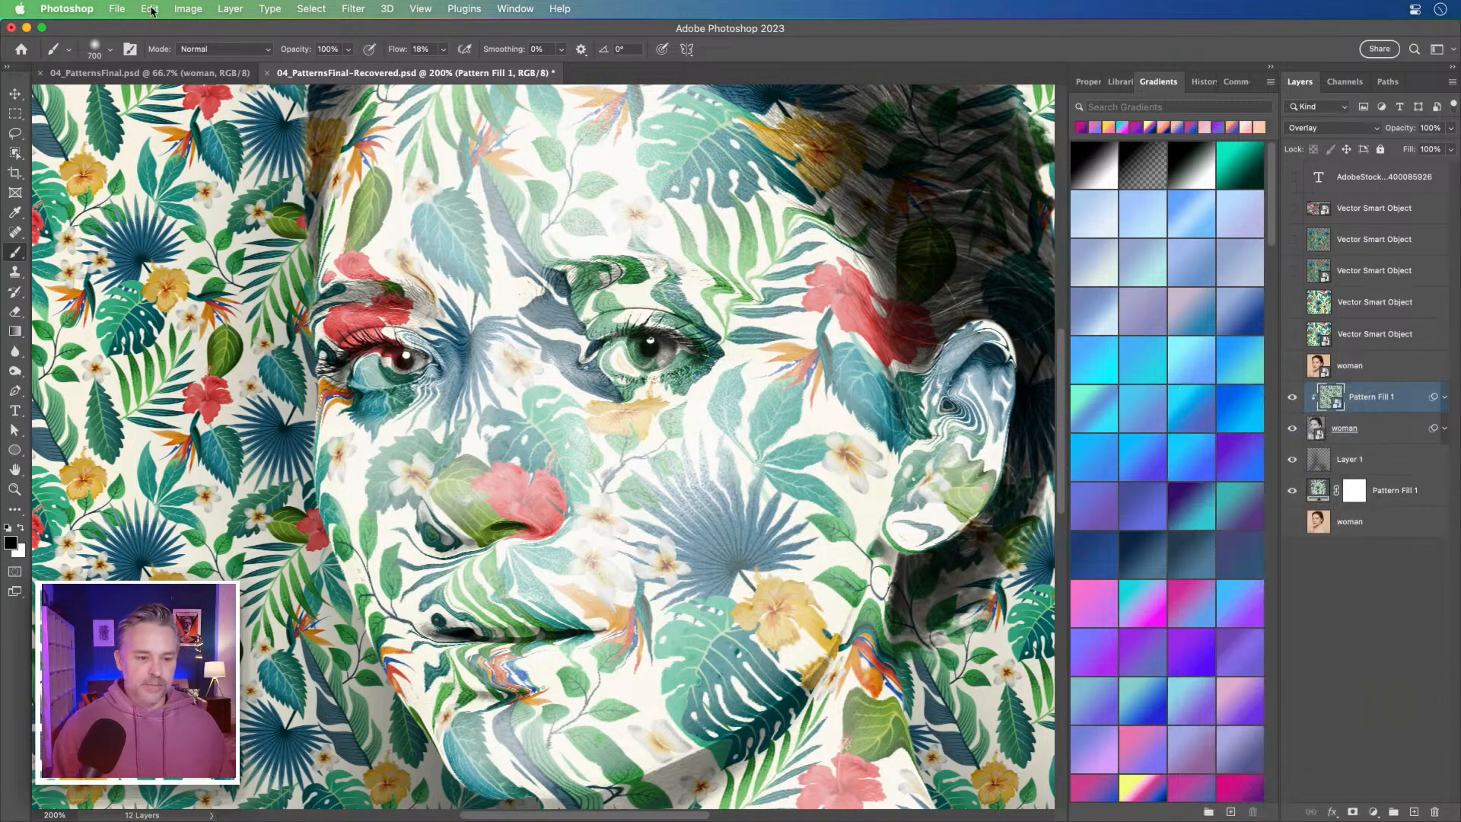
Open the Liquify filter on the pattern smart object and show the backdrop of All Layers in In Front mode.
{"action": "left_click", "coordinate": [346, 10]}
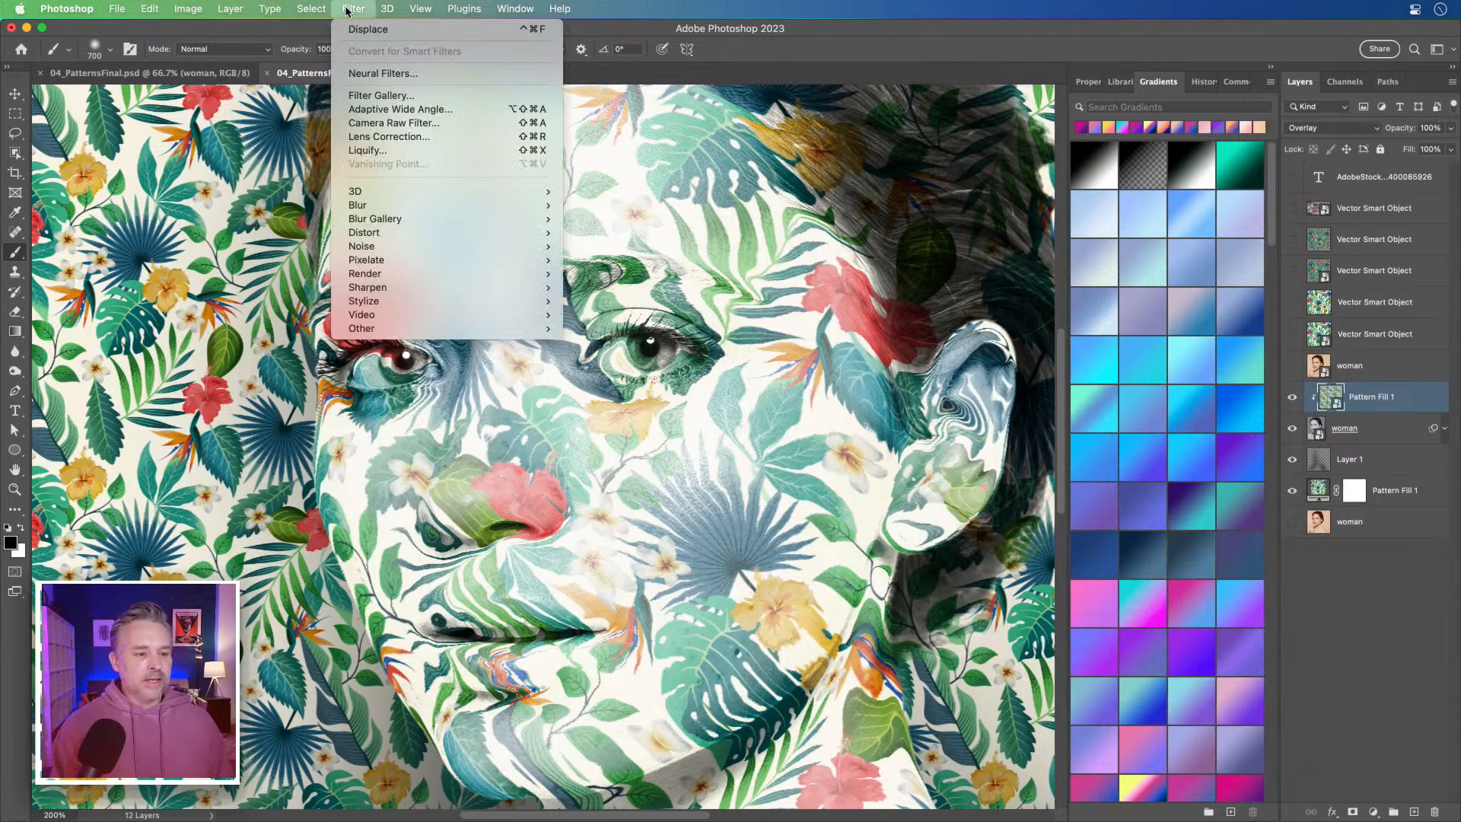
{"action": "left_click", "coordinate": [374, 152]}
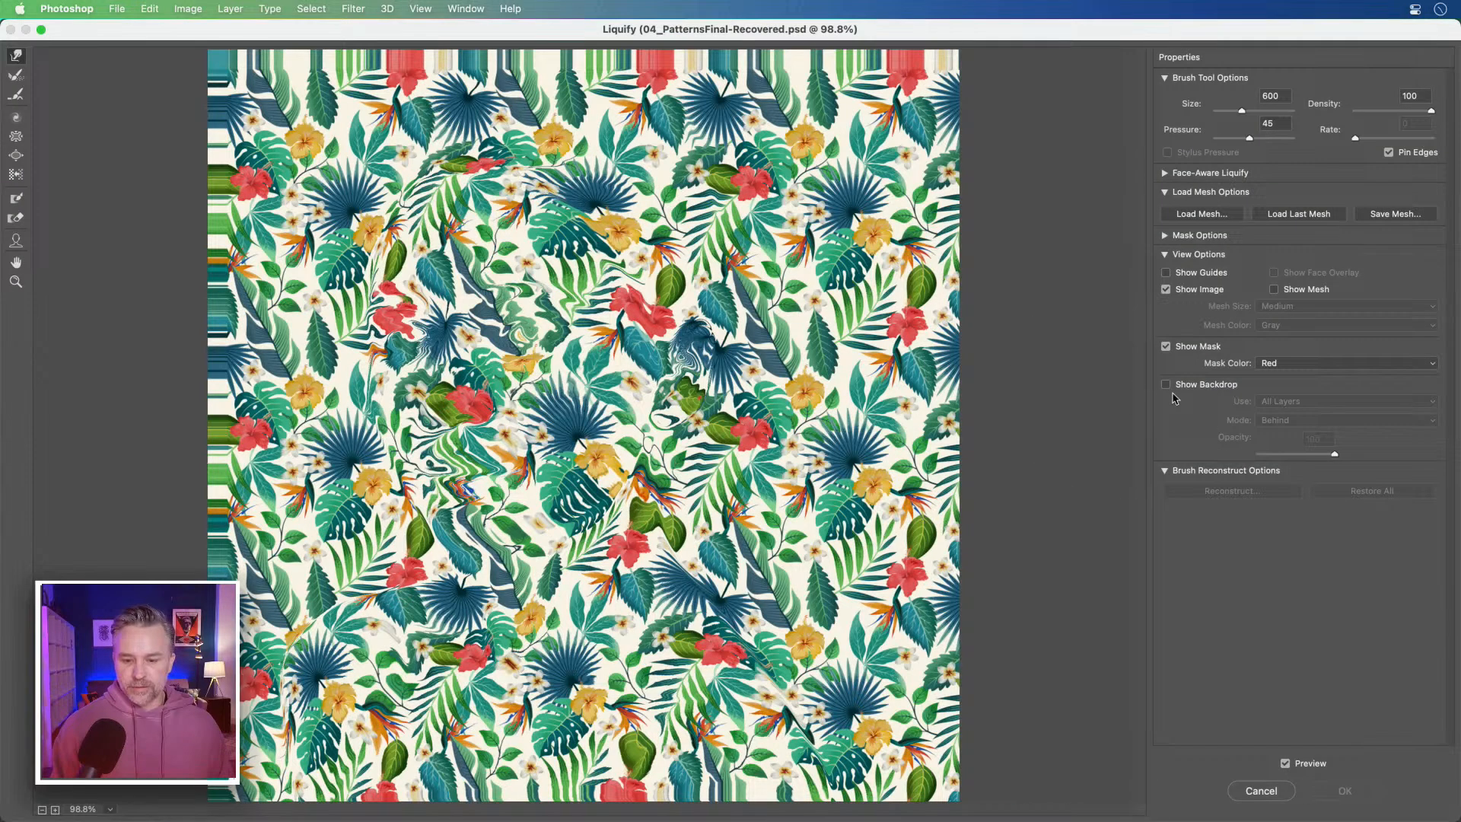
{"action": "left_click", "coordinate": [1165, 385]}
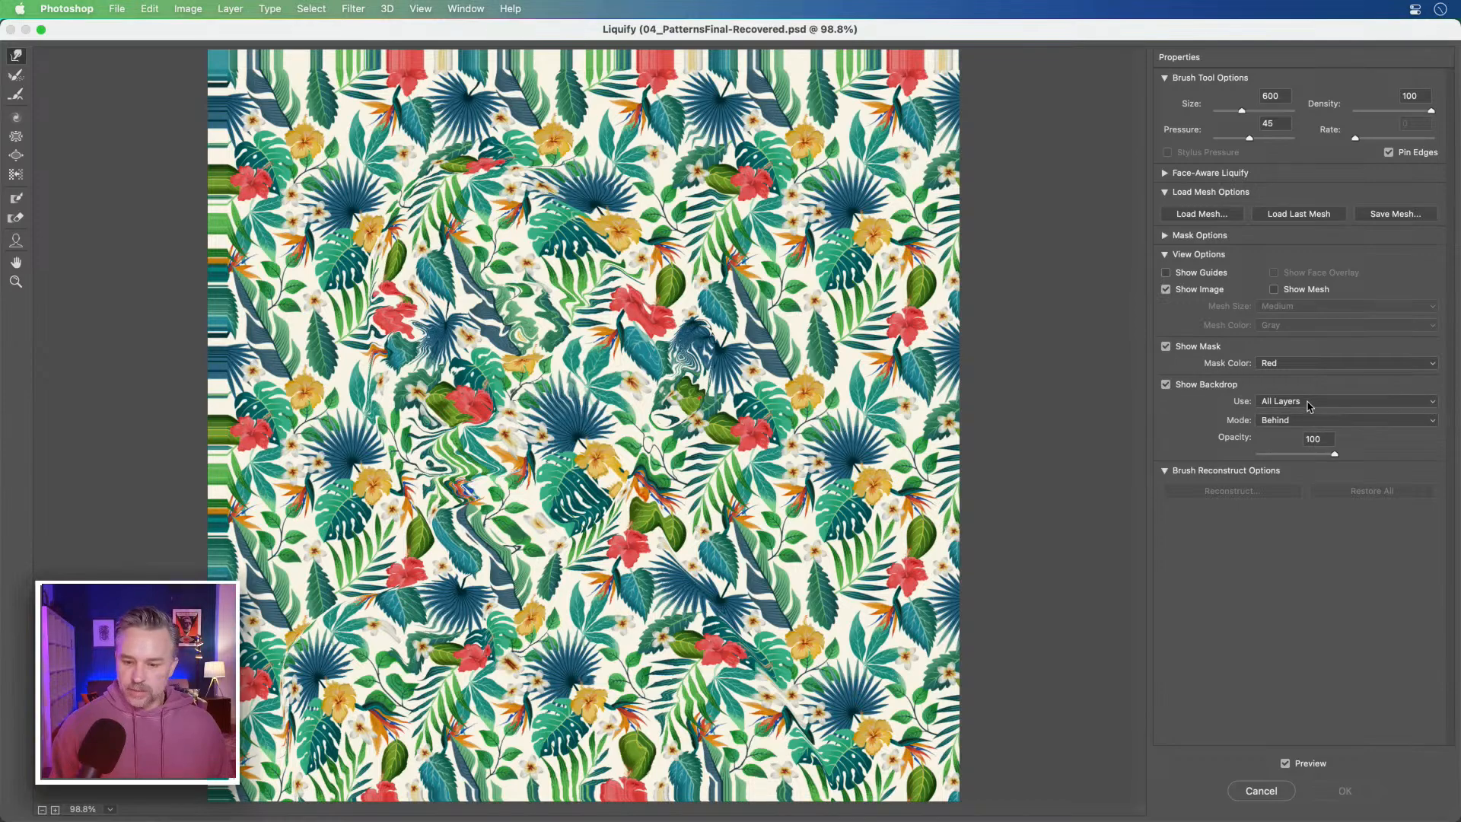
{"action": "left_click", "coordinate": [1309, 423]}
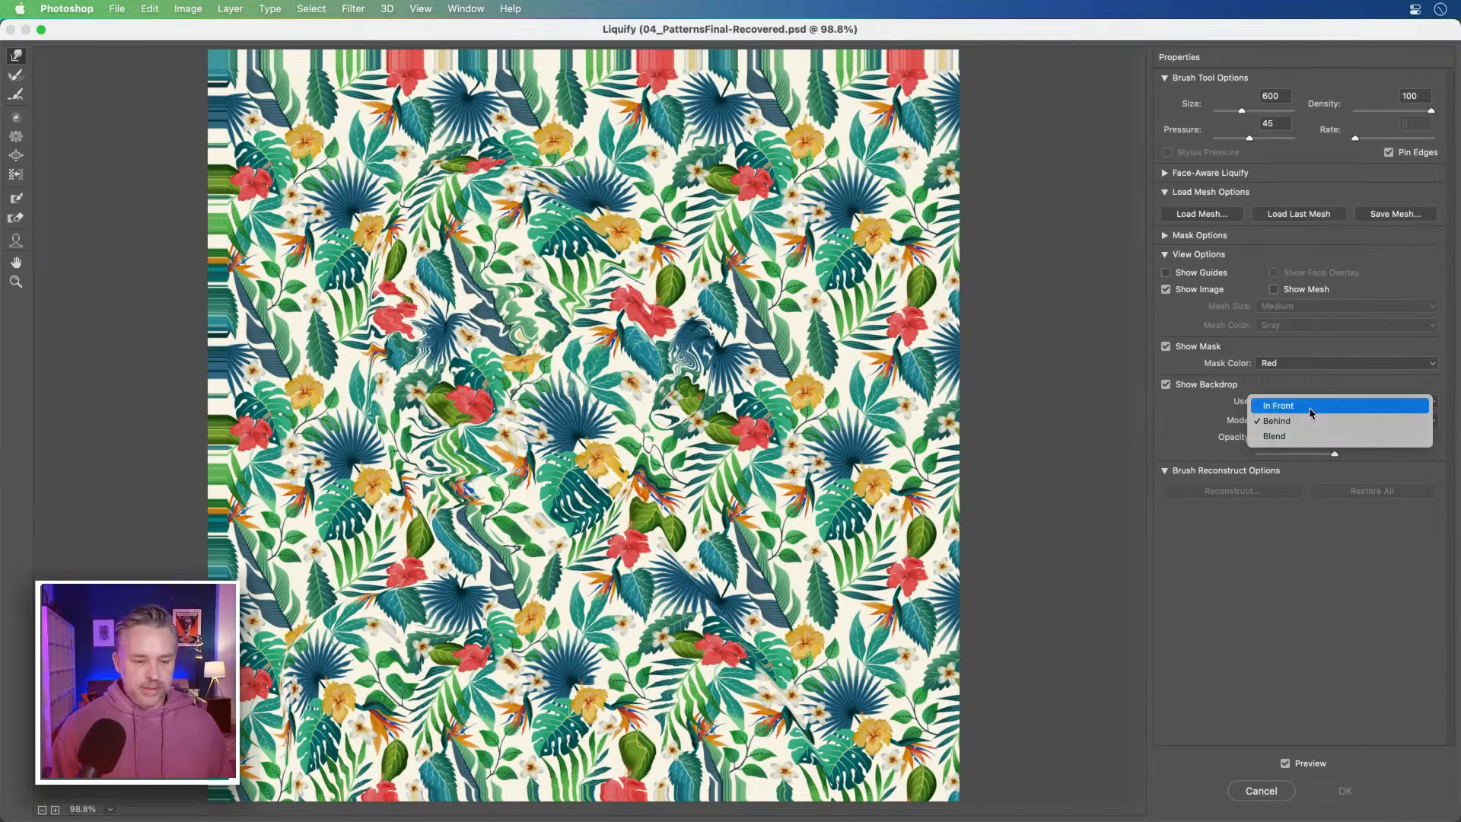
{"action": "left_click", "coordinate": [1310, 413]}
Hide the Liquify backdrop and enlarge the green leaf over the nose using the Bloat tool at brush size 100.
{"action": "key", "text": "super+plus"}
{"action": "key", "text": "super+plus"}
{"action": "key", "text": "super+plus"}
{"action": "mouse_move", "coordinate": [455, 219]}
{"action": "left_mouse_down"}
{"action": "mouse_move", "coordinate": [498, 253]}
{"action": "mouse_move", "coordinate": [769, 346]}
{"action": "left_mouse_up"}
{"action": "key", "text": "["}
{"action": "key", "text": "["}
{"action": "key", "text": "["}
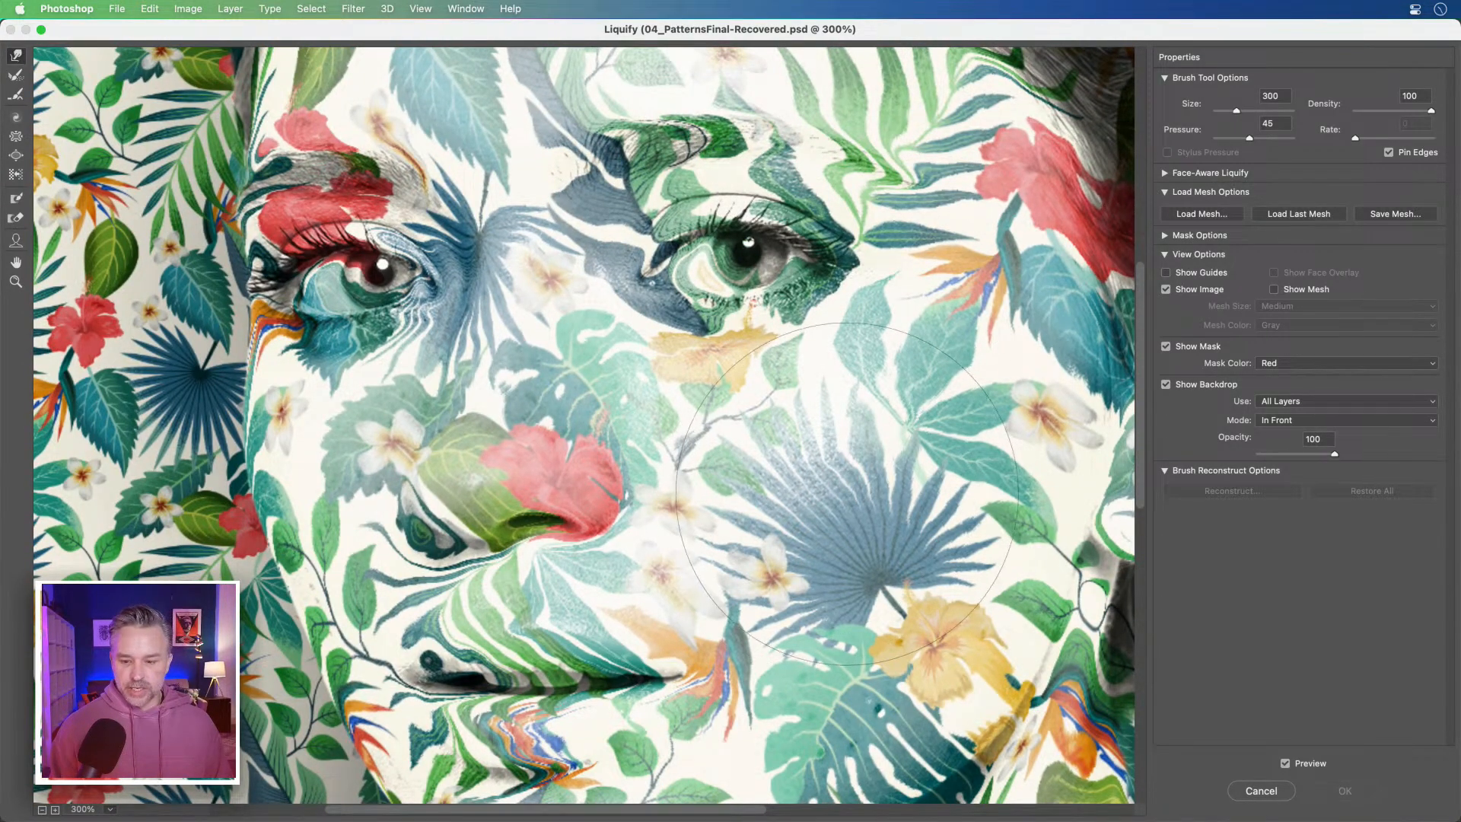
{"action": "left_click", "coordinate": [16, 157]}
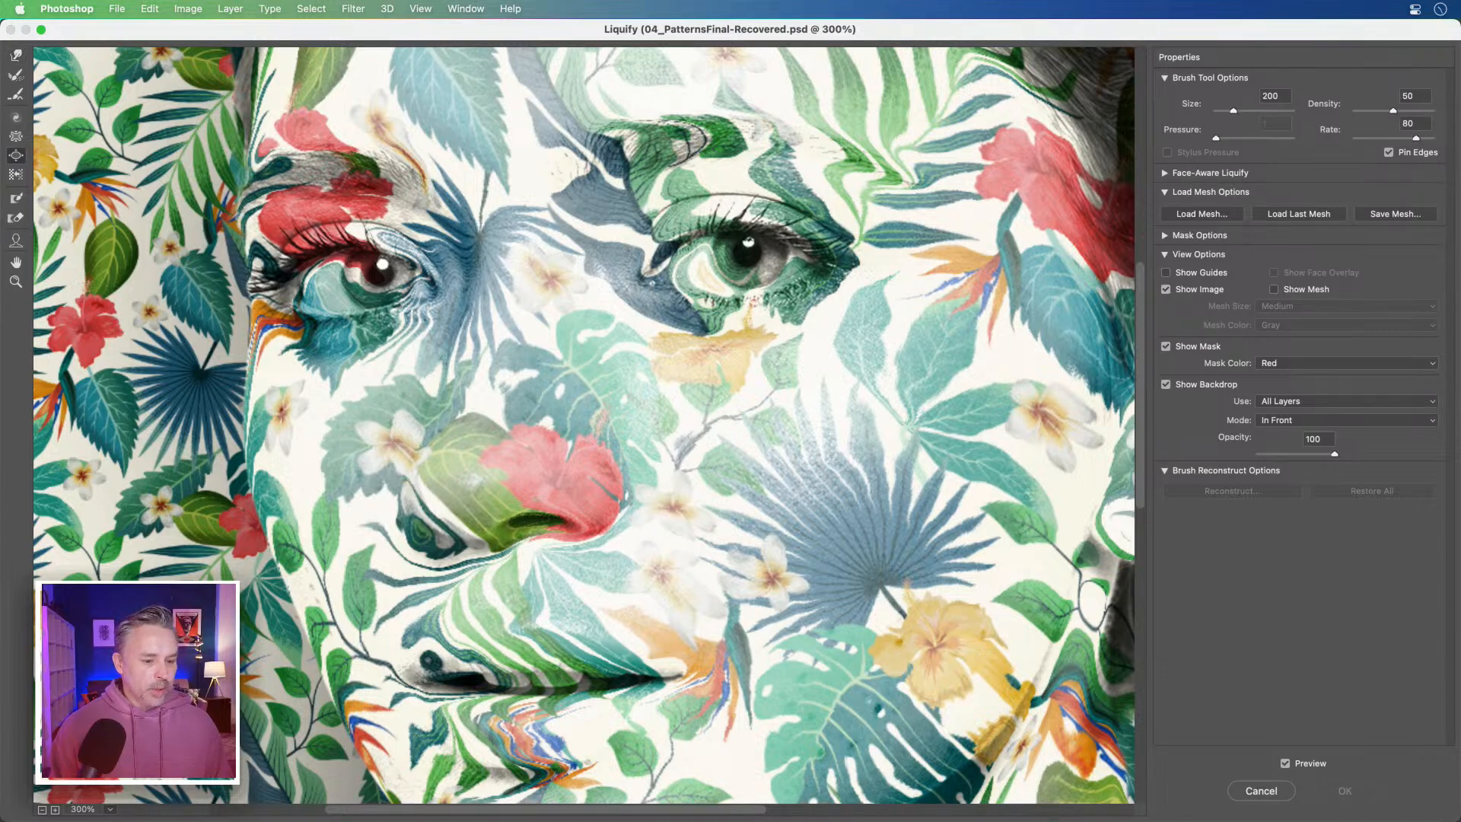
{"action": "key", "text": "["}
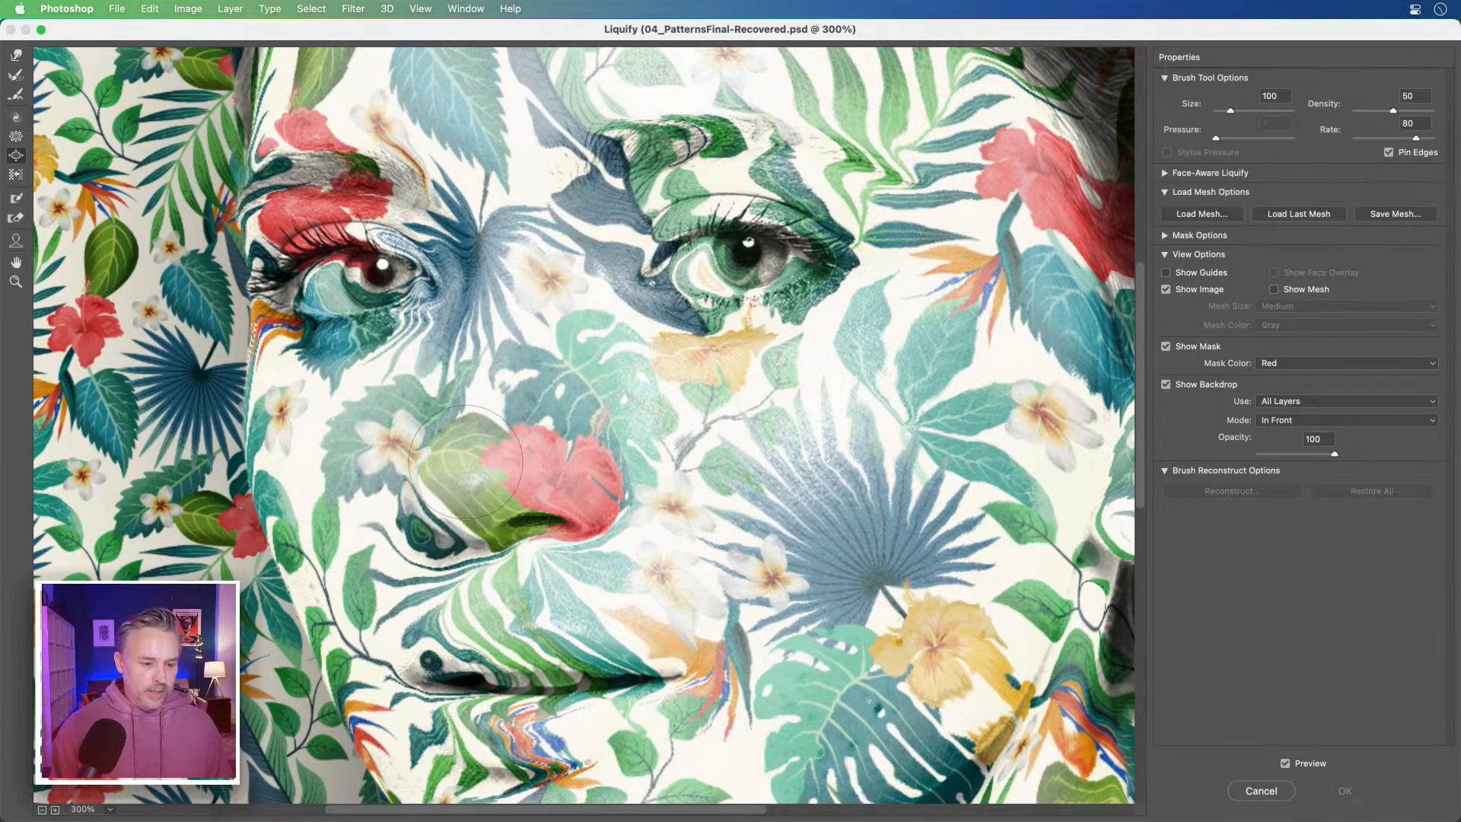
{"action": "left_click", "coordinate": [1166, 384]}
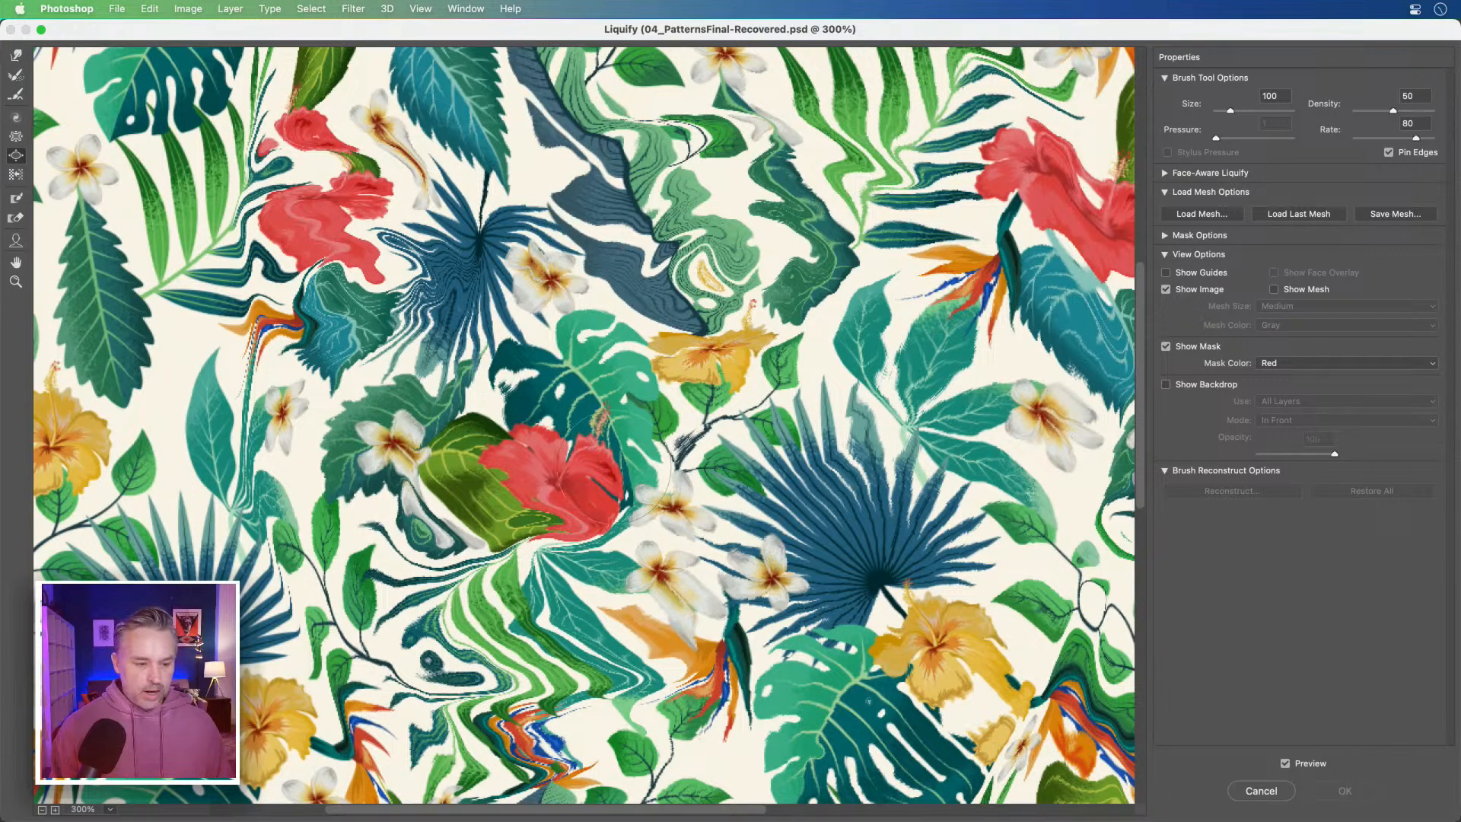
{"action": "left_click", "coordinate": [474, 461]}
Bloat the blue palm leaf over the cheek with the brush size at 400 and apply the Liquify filter.
{"action": "key", "text": "]"}
{"action": "key", "text": "]"}
{"action": "key", "text": "]"}
{"action": "key", "text": "]"}
{"action": "key", "text": "]"}
{"action": "key", "text": "]"}
{"action": "key", "text": "]"}
{"action": "key", "text": "]"}
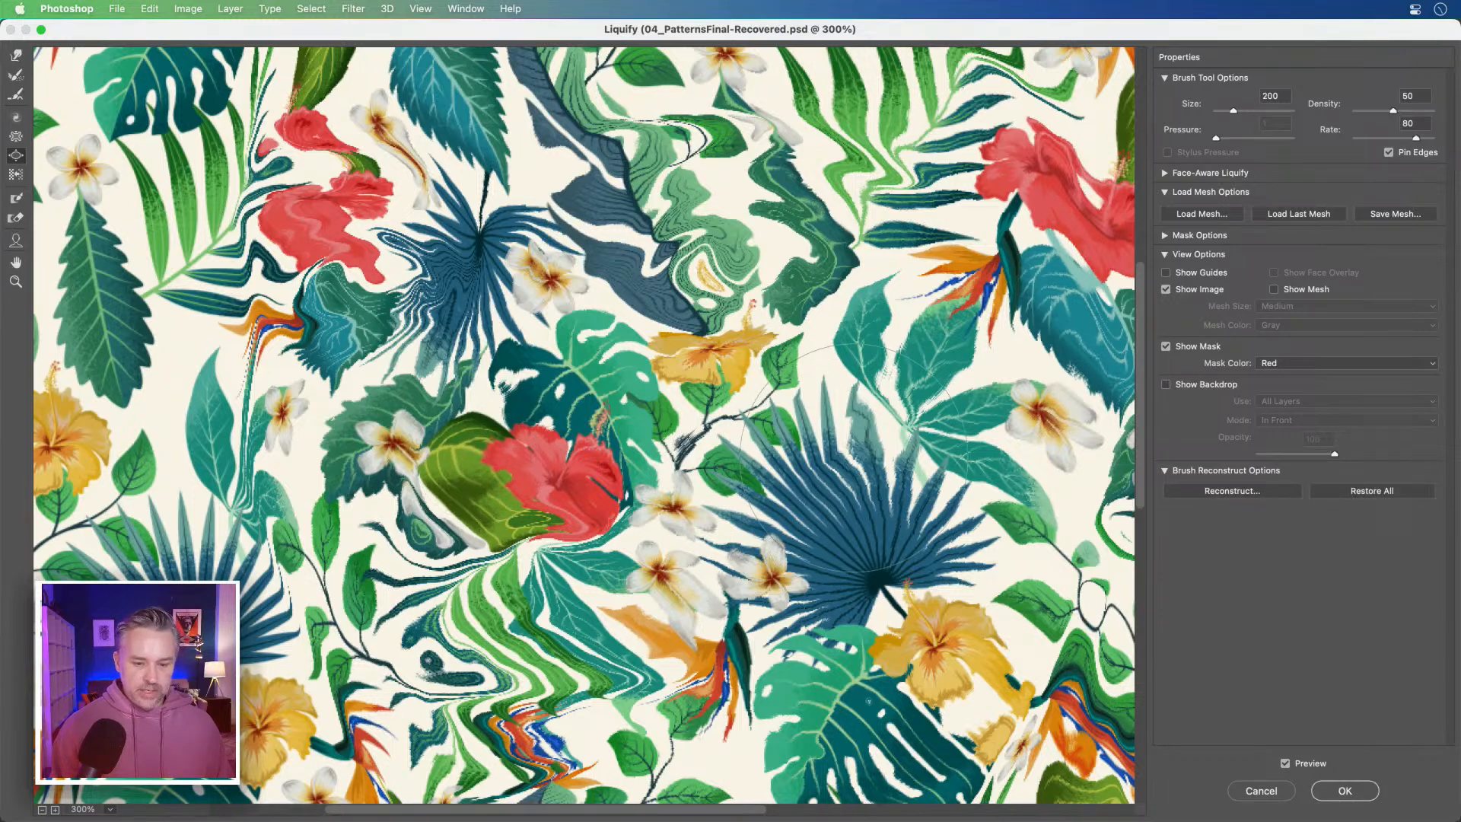
{"action": "left_click", "coordinate": [865, 456]}
{"action": "left_click", "coordinate": [866, 457]}
{"action": "left_click", "coordinate": [1332, 790]}
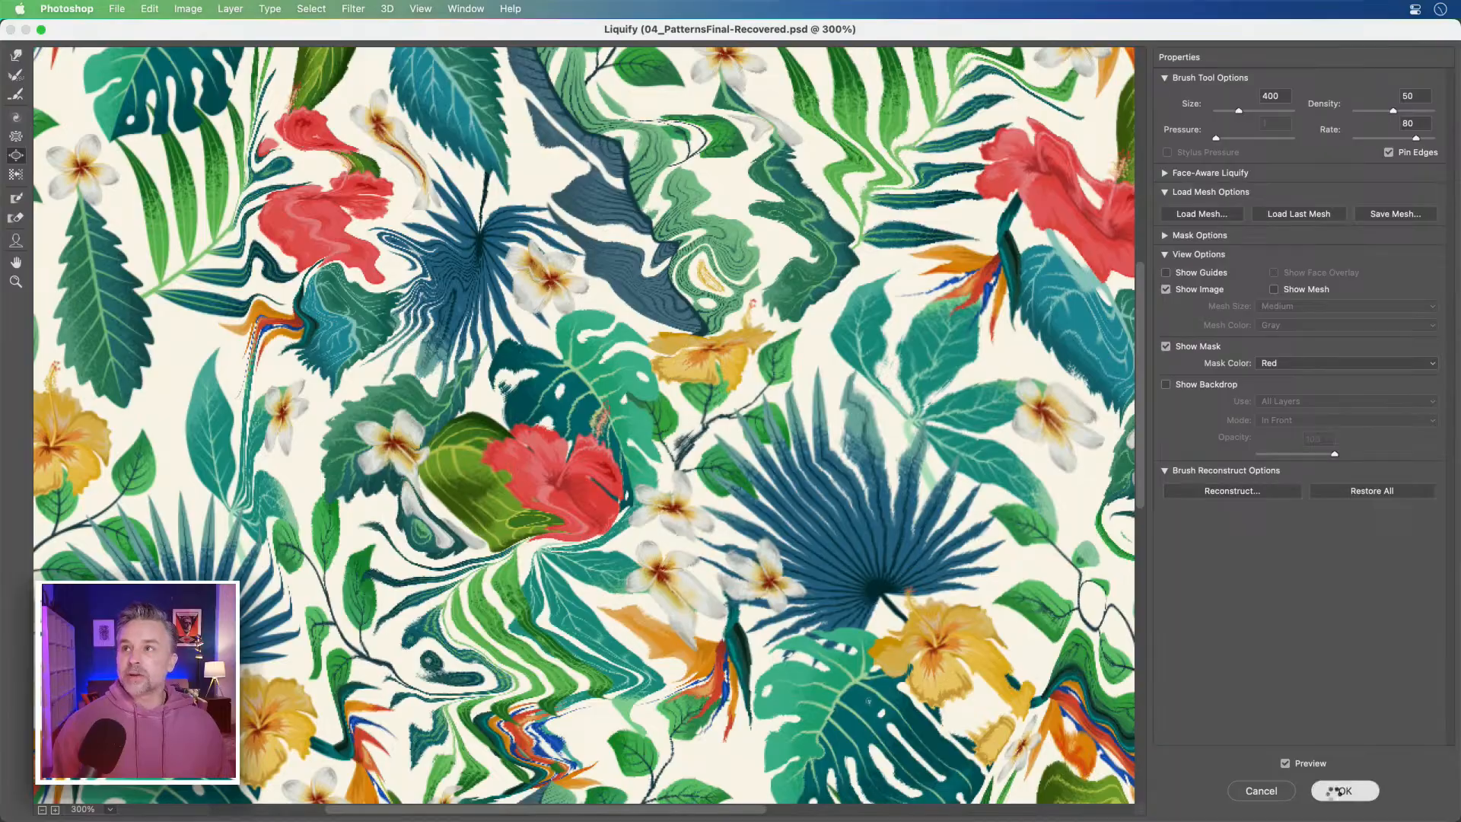